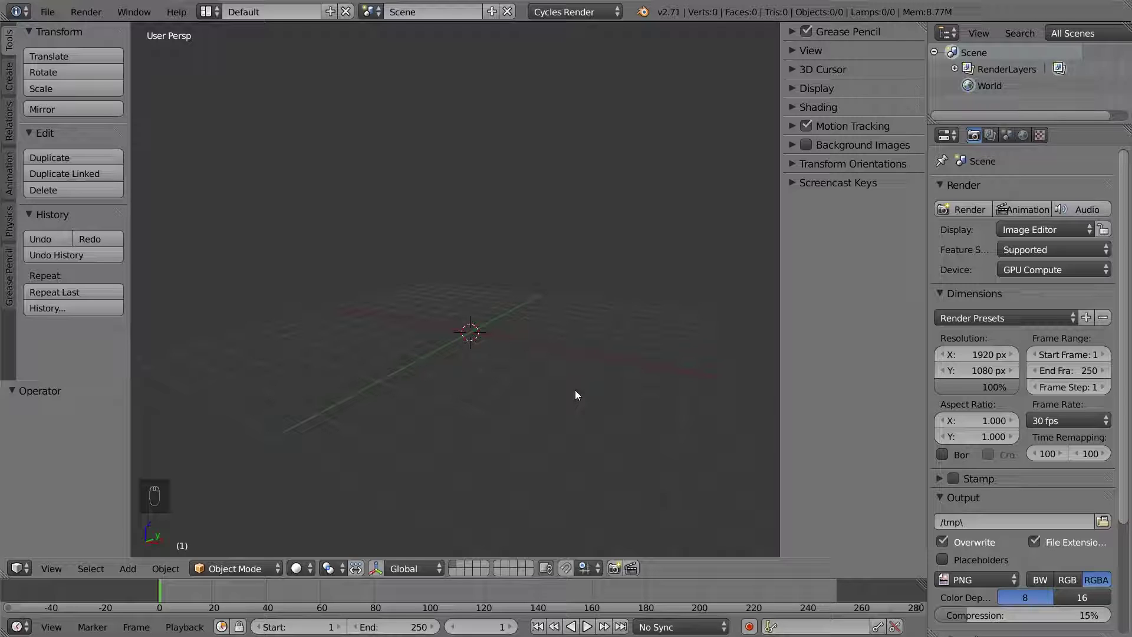
Step: Add a Monkey mesh to the empty scene
key("shift+a")
mouse_move(575, 389)
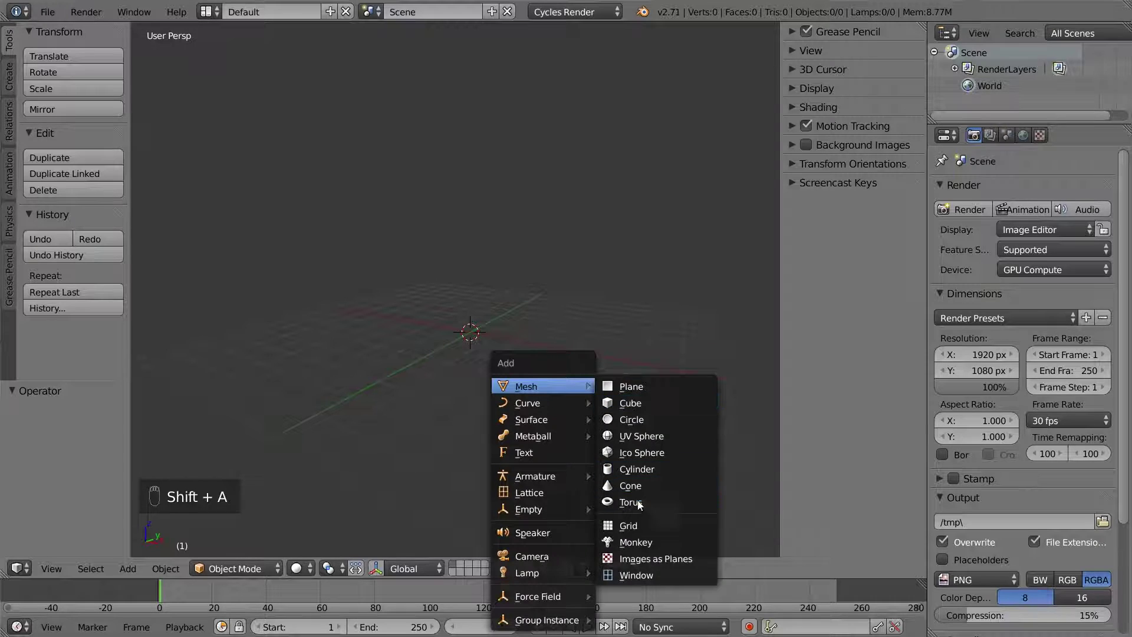
left_click(638, 540)
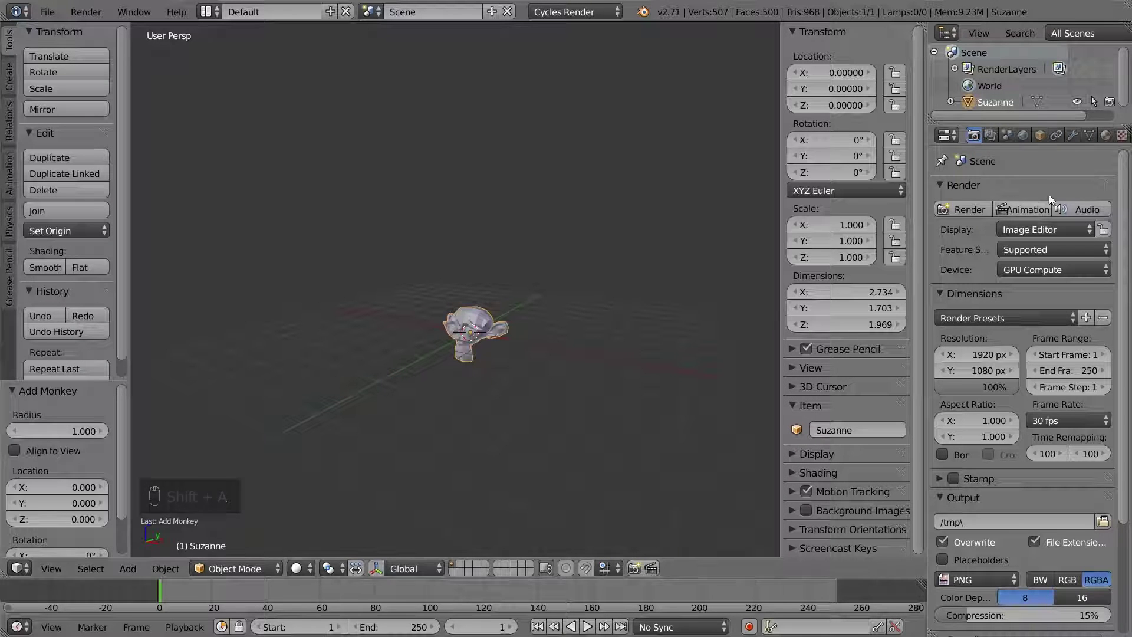
Step: Give the monkey a new material and set its viewport color to green (R 0.000, G 0.800, B 0.125)
left_click(1106, 135)
left_click(1033, 236)
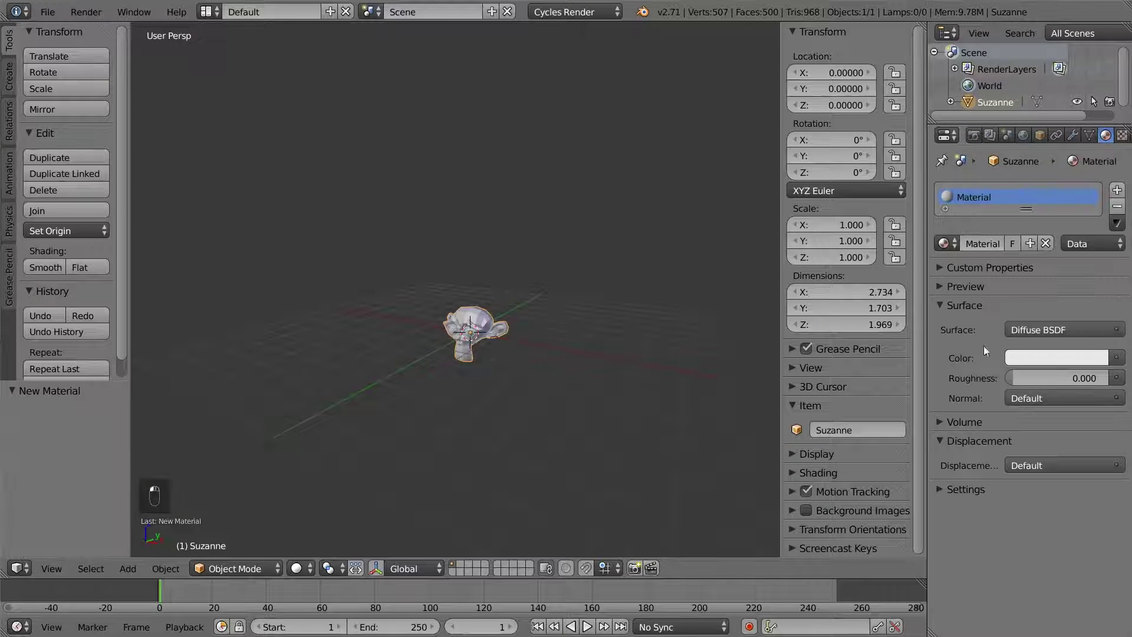
left_click(943, 489)
left_click(1026, 358)
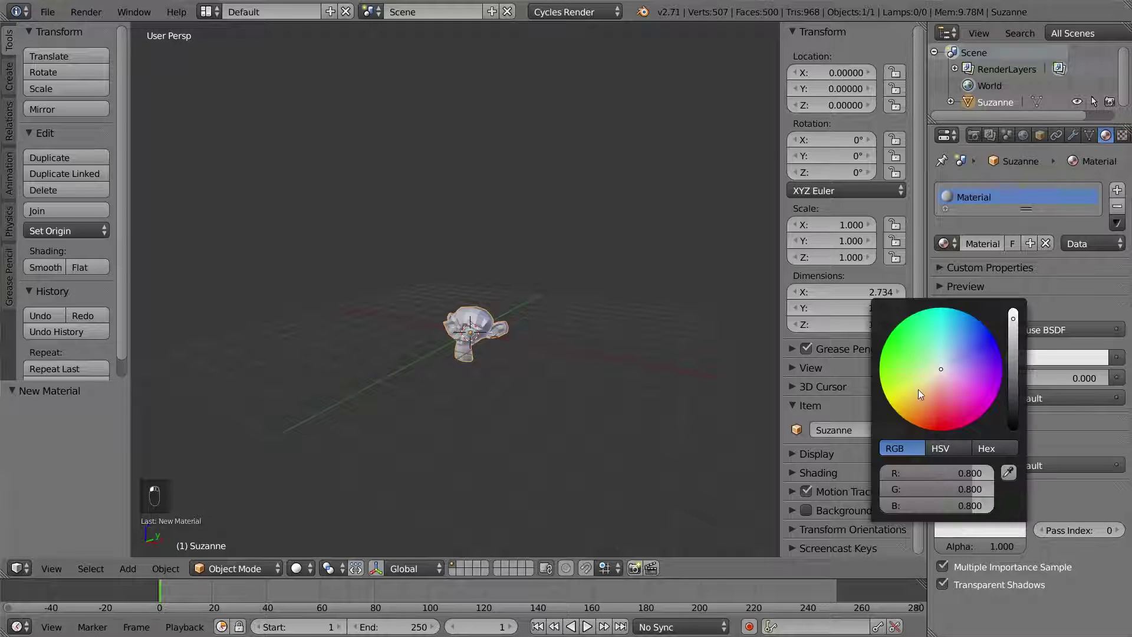
left_click_drag(918, 389, 883, 334)
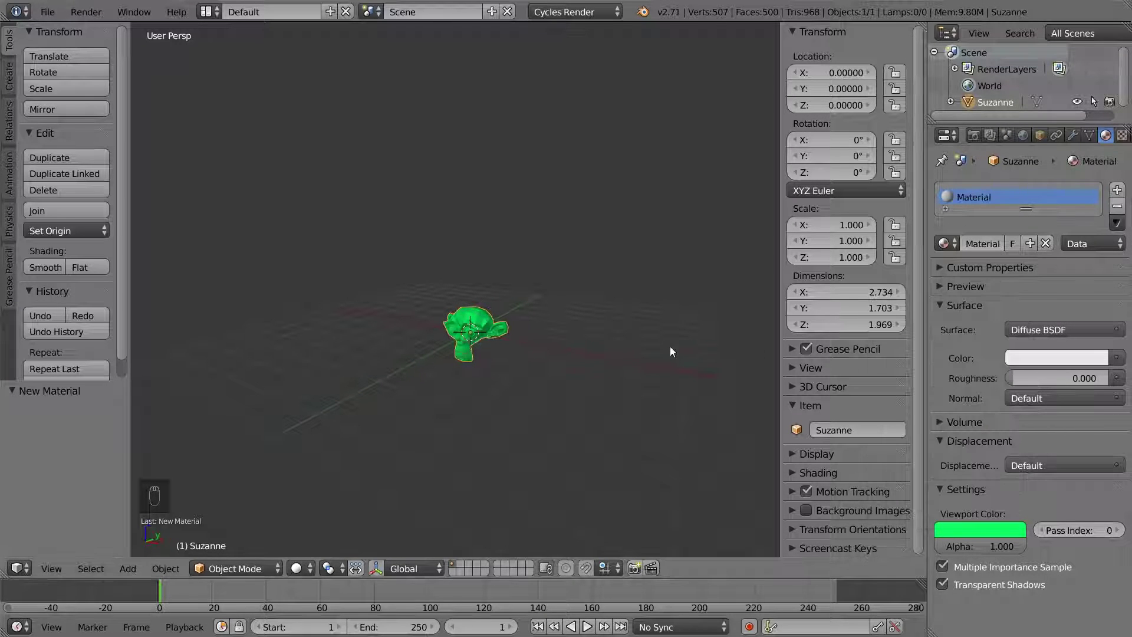
scroll(536, 327, "up", 5)
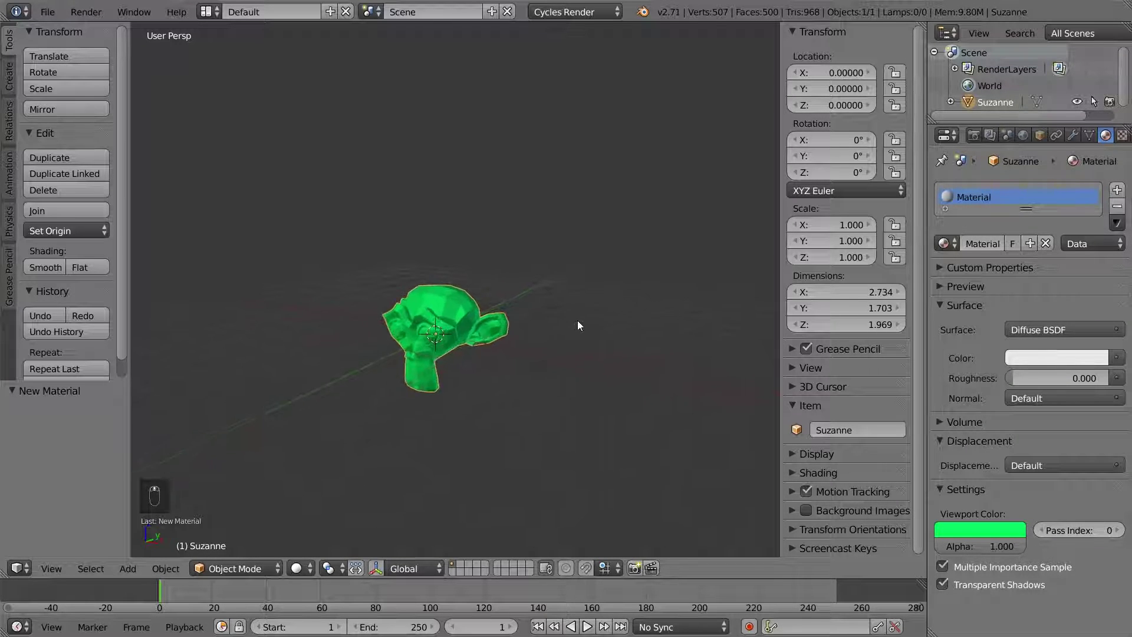
Step: Save the scene as Suzanne.blend in the Blender documents folder
left_click(53, 11)
left_click(107, 139)
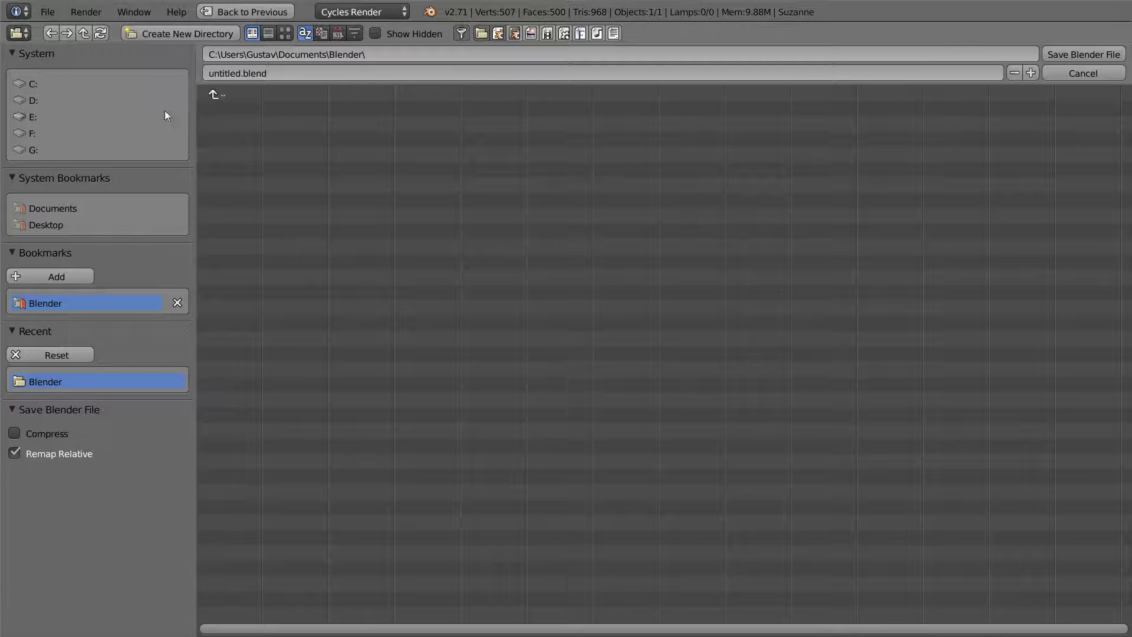
left_click_drag(240, 73, 193, 72)
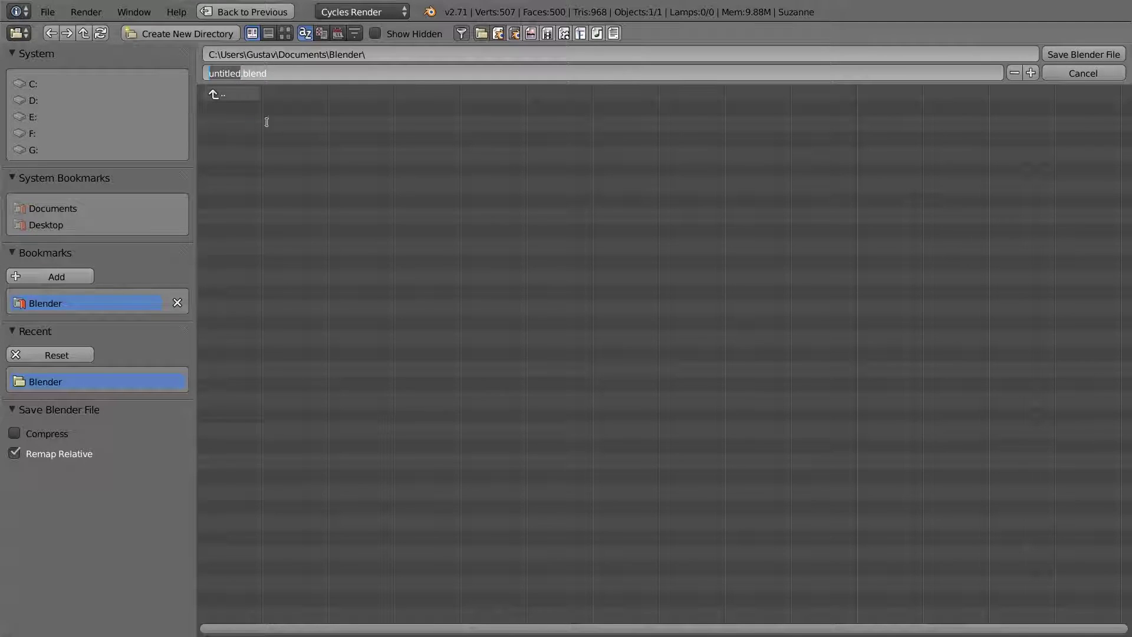
type("Suzanne")
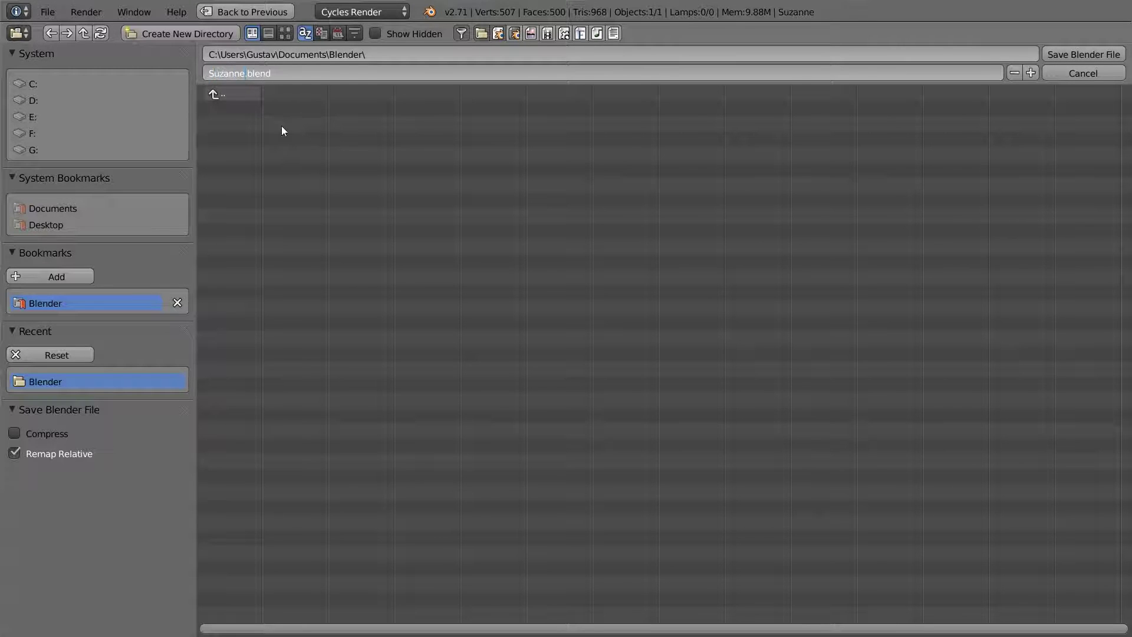
key("Return")
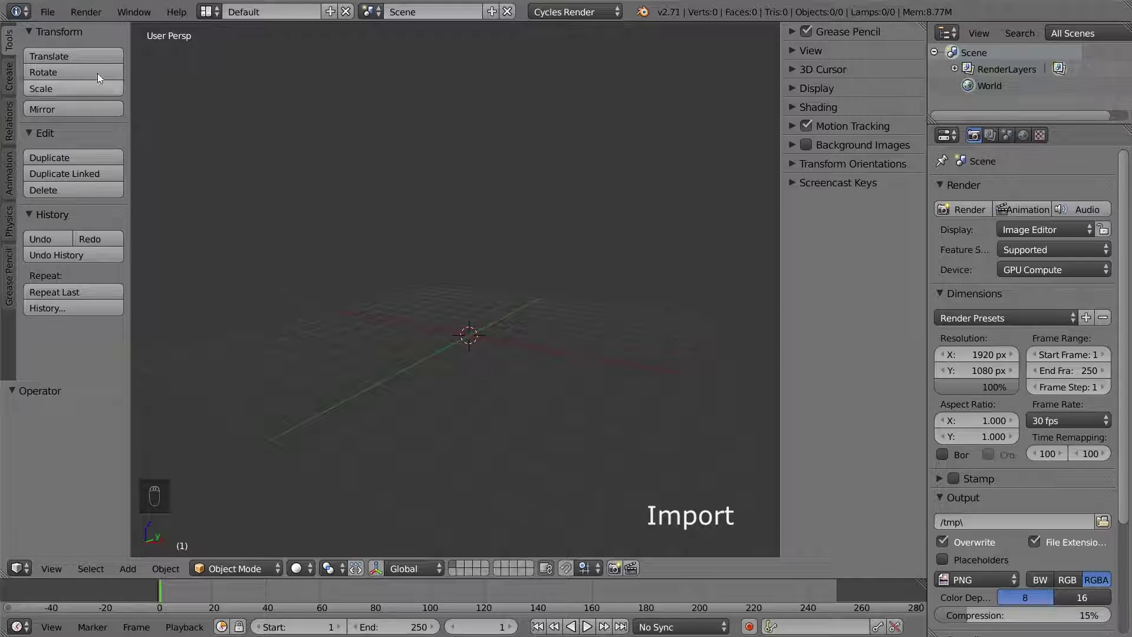
Step: Append the Suzanne object from Suzanne.blend into the empty scene
left_click(44, 12)
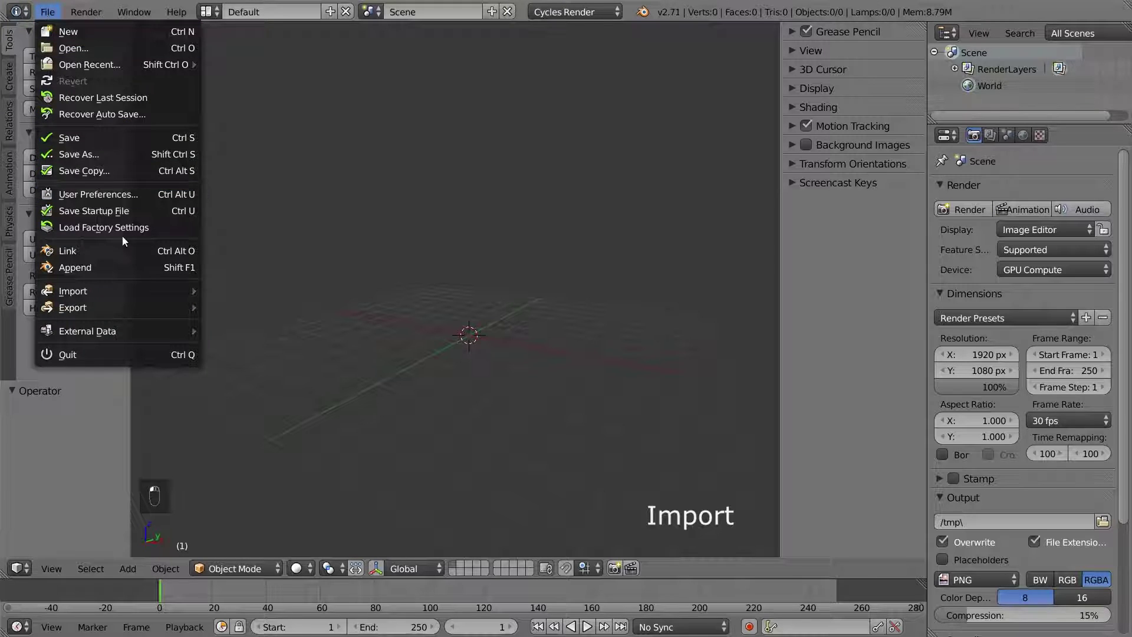
left_click(127, 267)
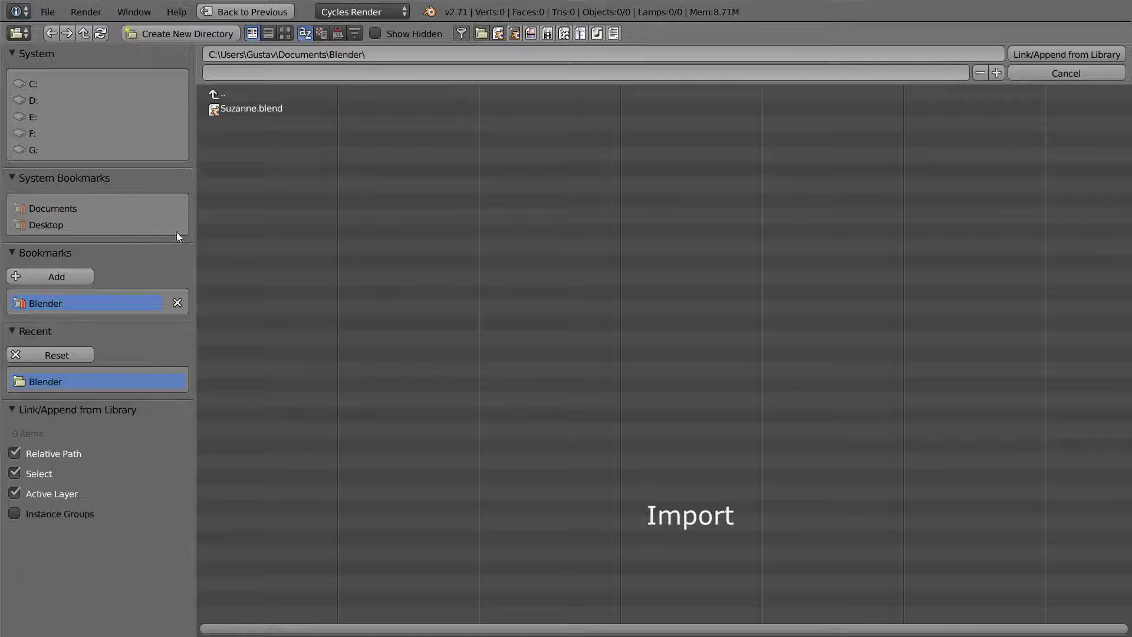
double_click(252, 108)
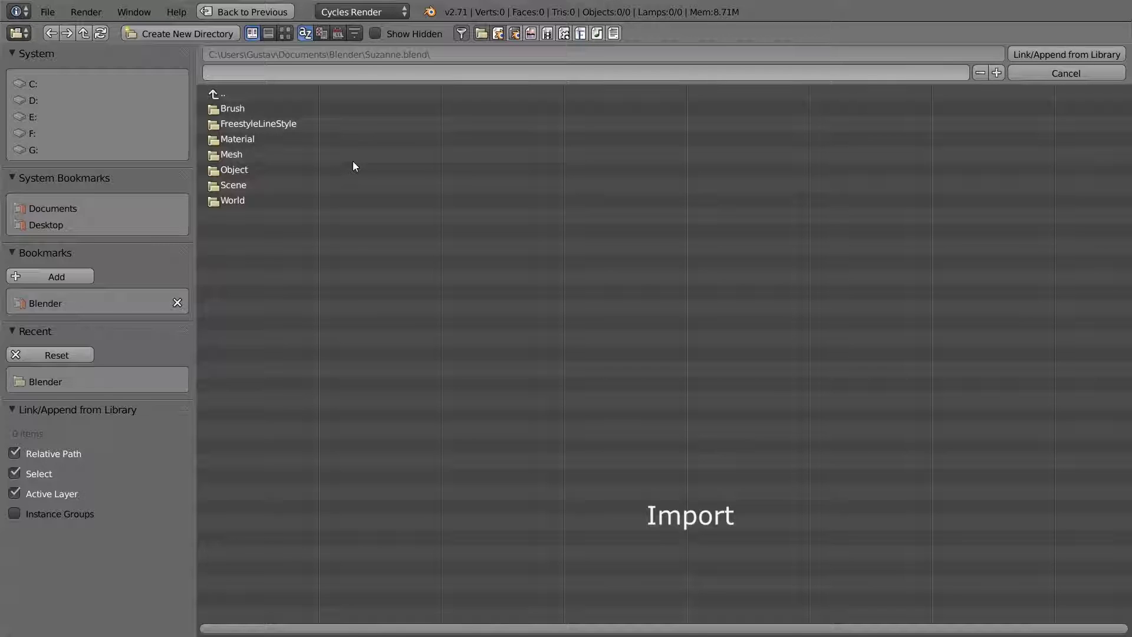
left_click(310, 169)
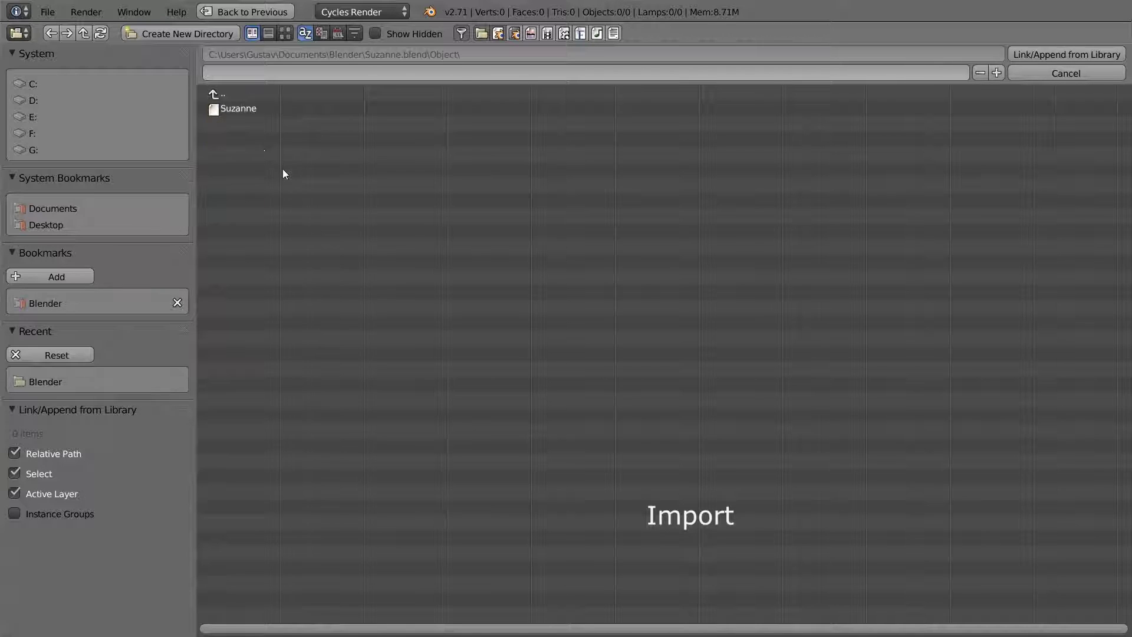
double_click(247, 108)
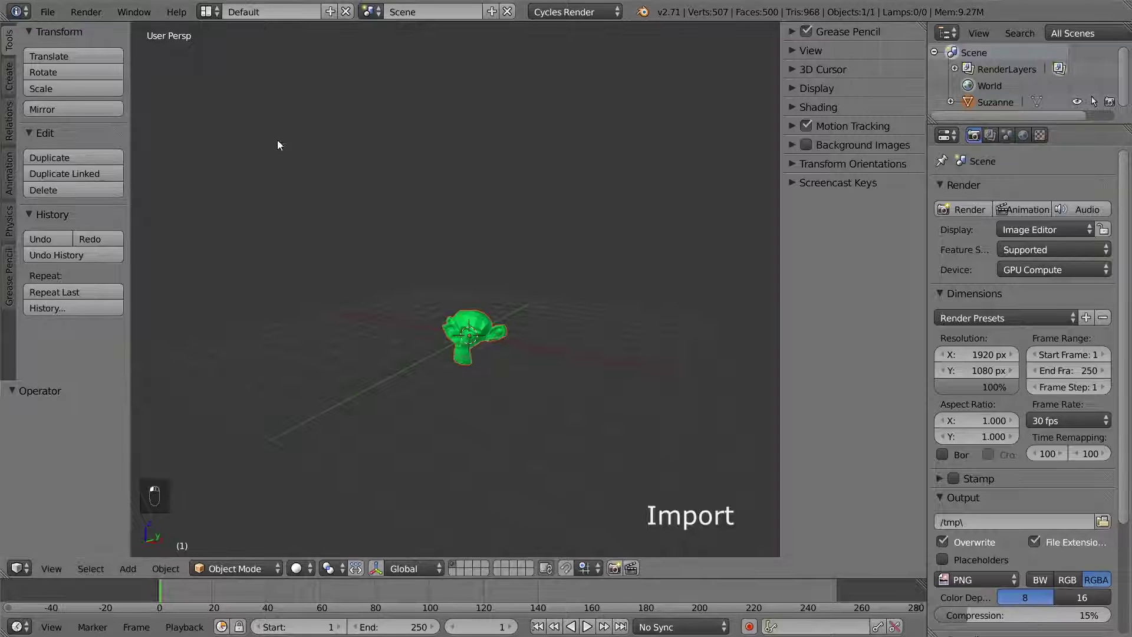
middle_click_drag(532, 351, 594, 349)
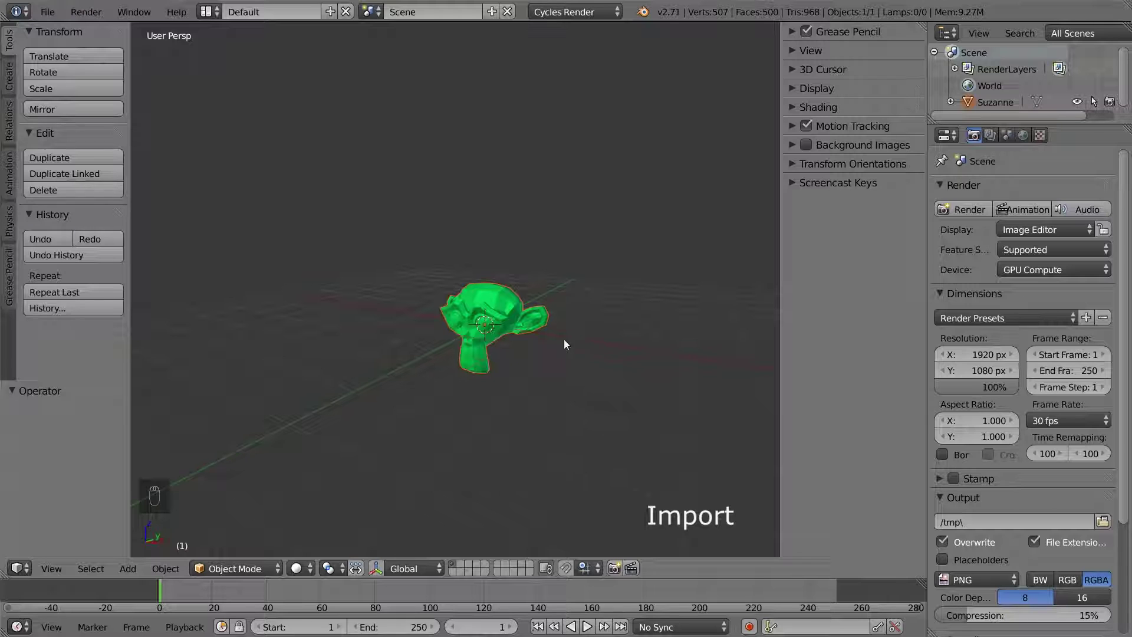
Step: In Edit Mode, pull a vertex of the appended monkey's ear upward into a spike and return to Object Mode
right_click(519, 324)
key("Tab")
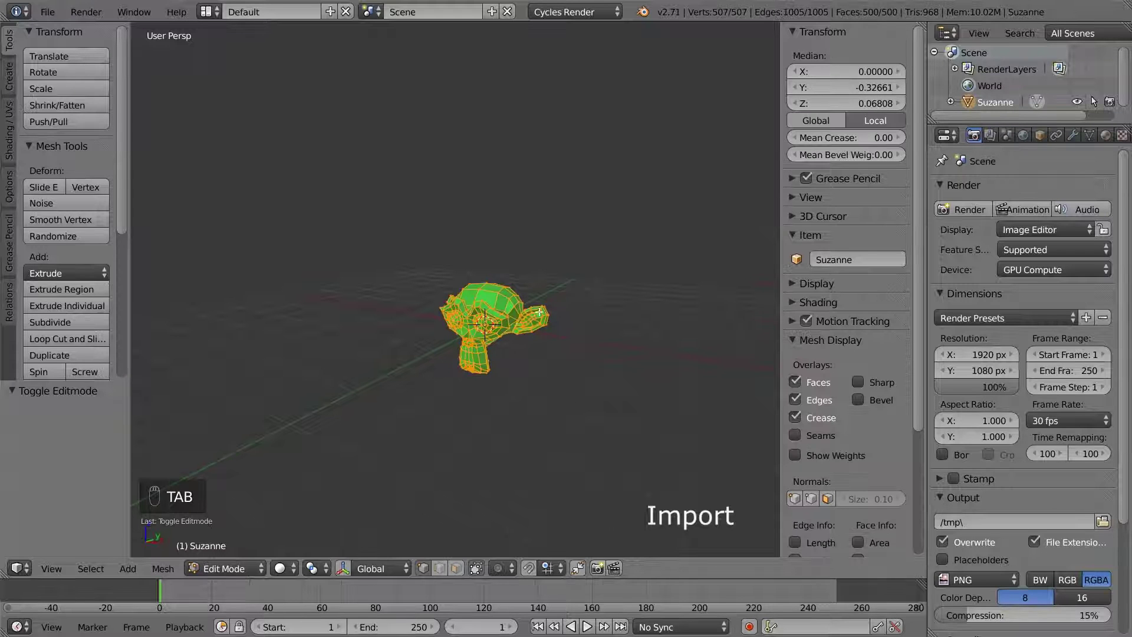
key("g")
left_click(577, 245)
key("Tab")
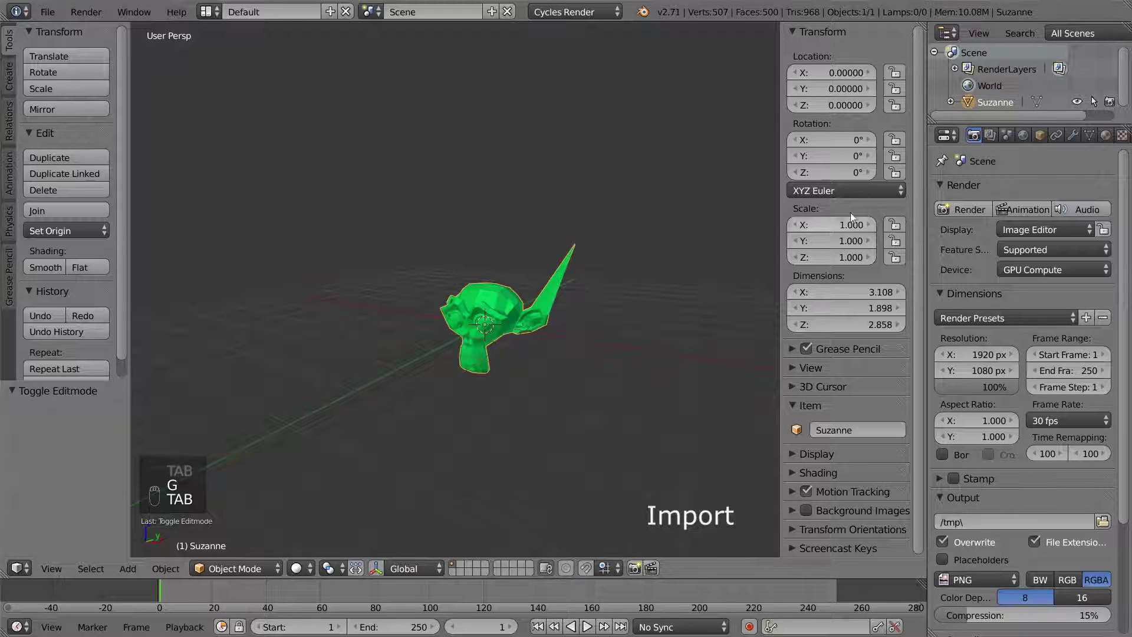
Step: Change the viewport color of the appended monkey's material to yellow
left_click(1106, 135)
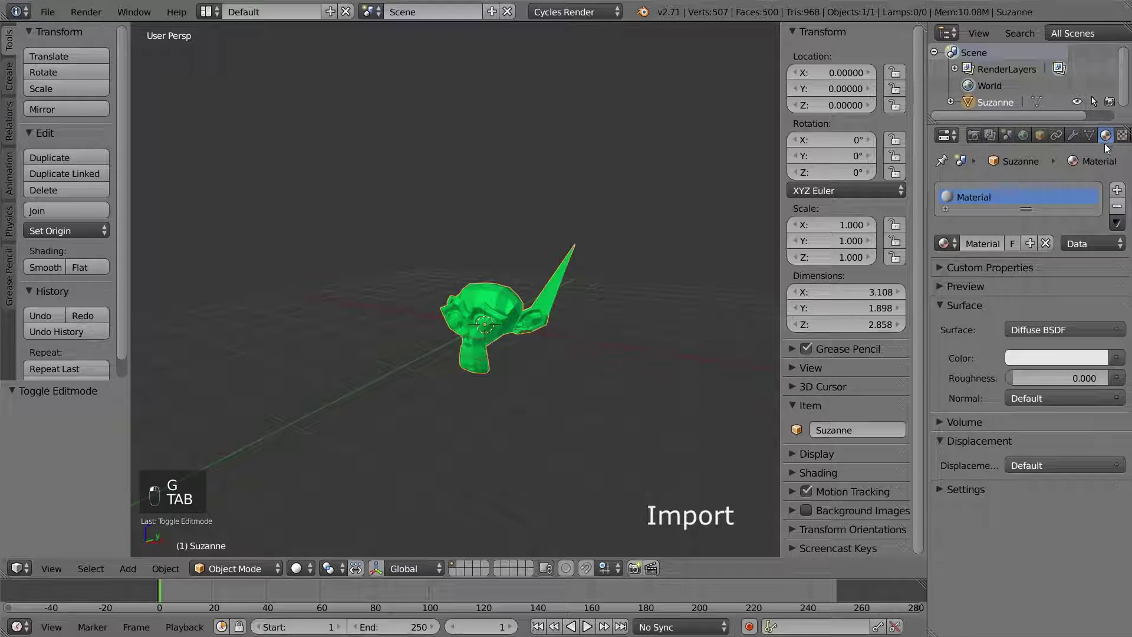
left_click(941, 488)
left_click(979, 530)
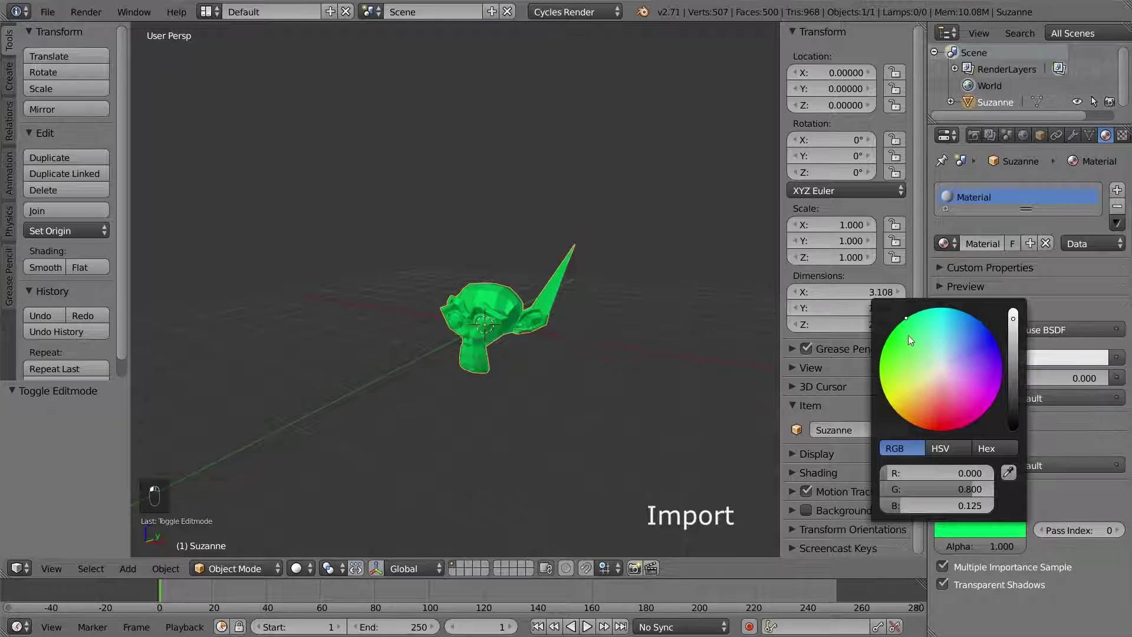
left_click_drag(895, 348, 892, 408)
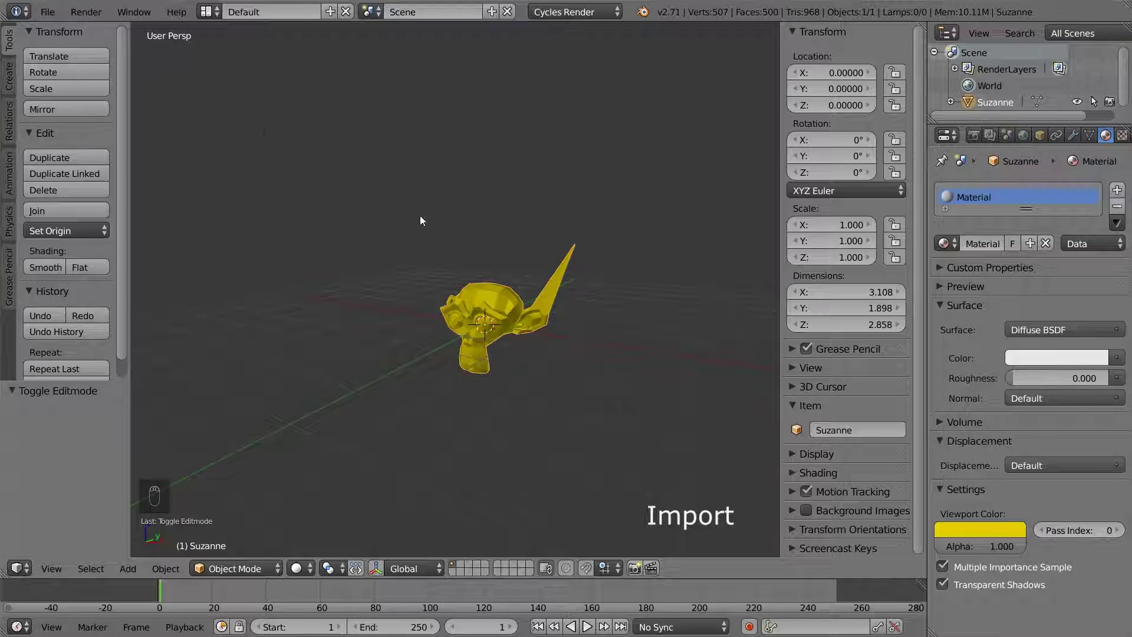
Step: Start a new file from the startup scene without saving the edited monkey
left_click(50, 13)
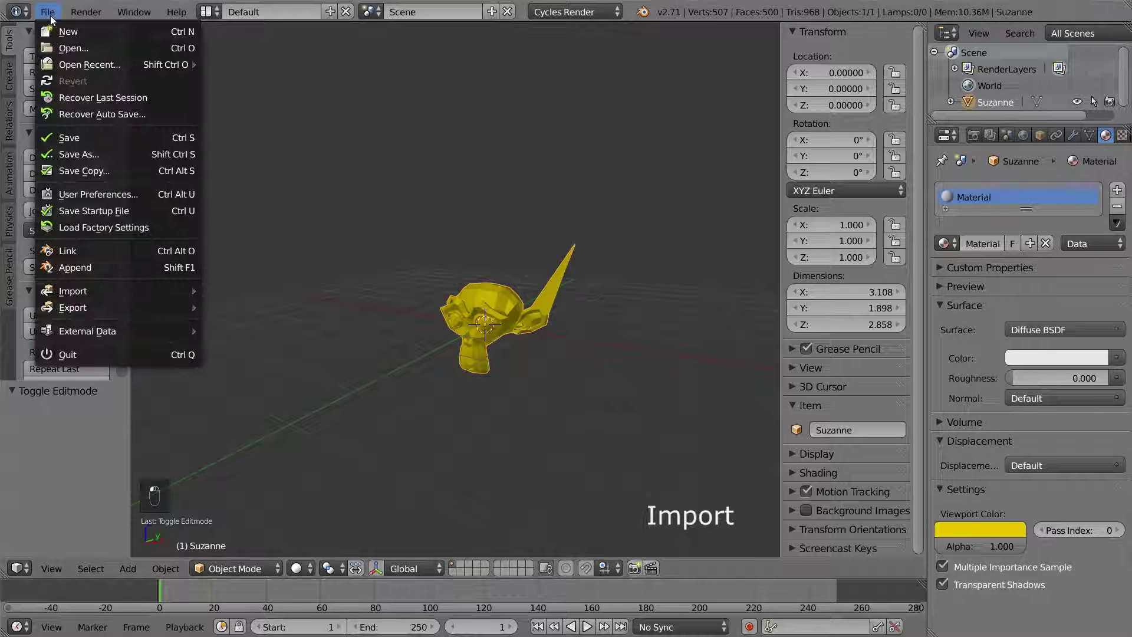
left_click(95, 36)
left_click(126, 43)
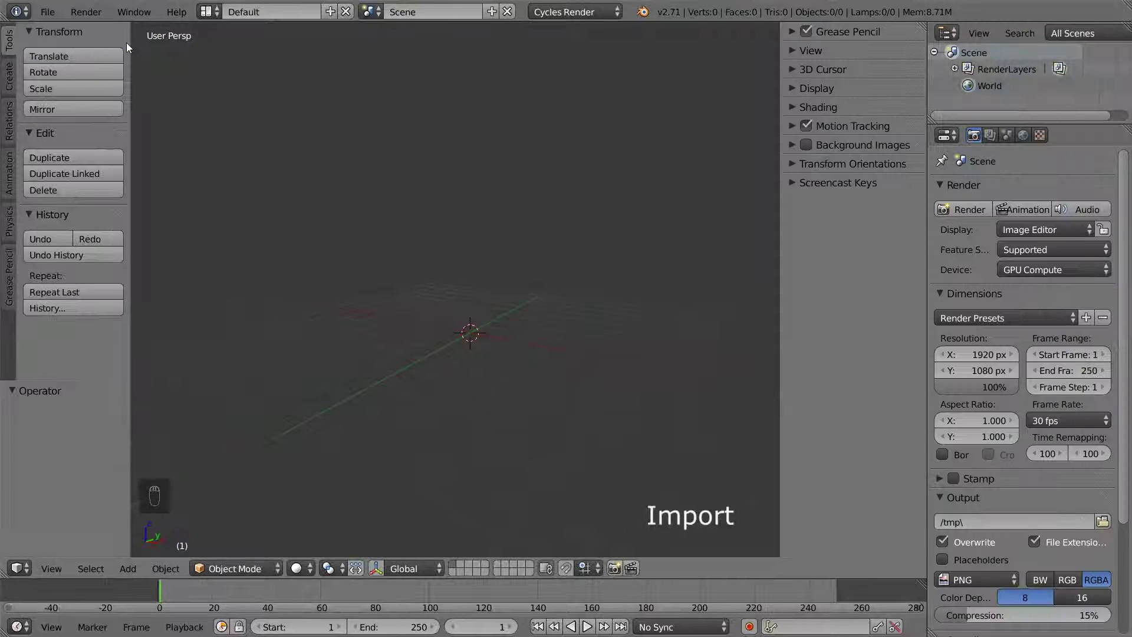
Step: Link the Suzanne object from Suzanne.blend into the new scene
left_click(49, 12)
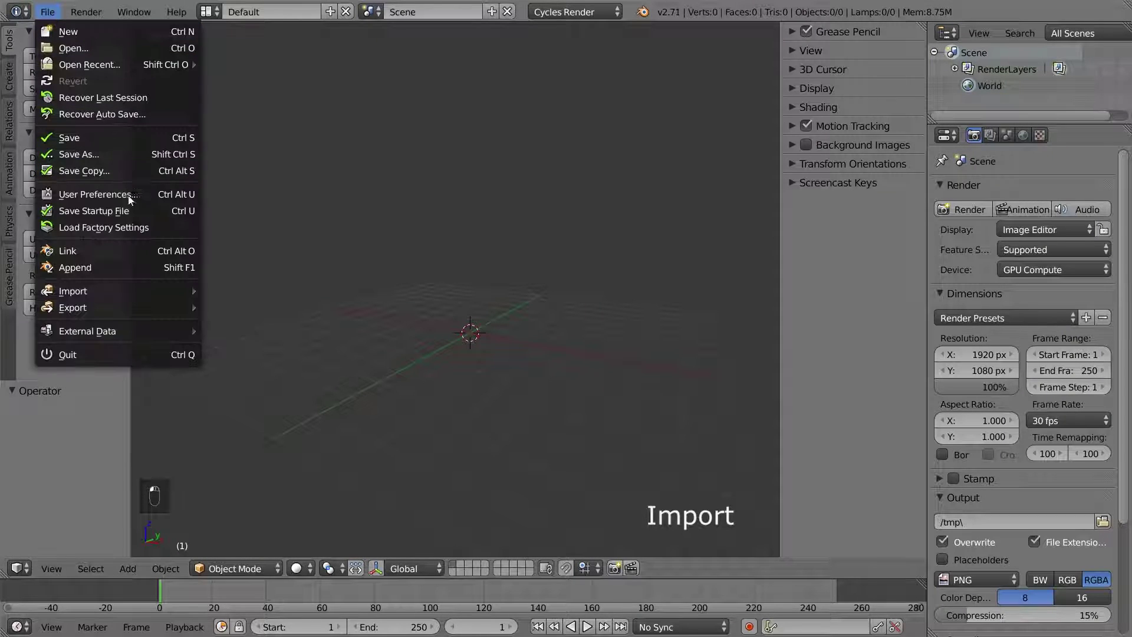
left_click(144, 248)
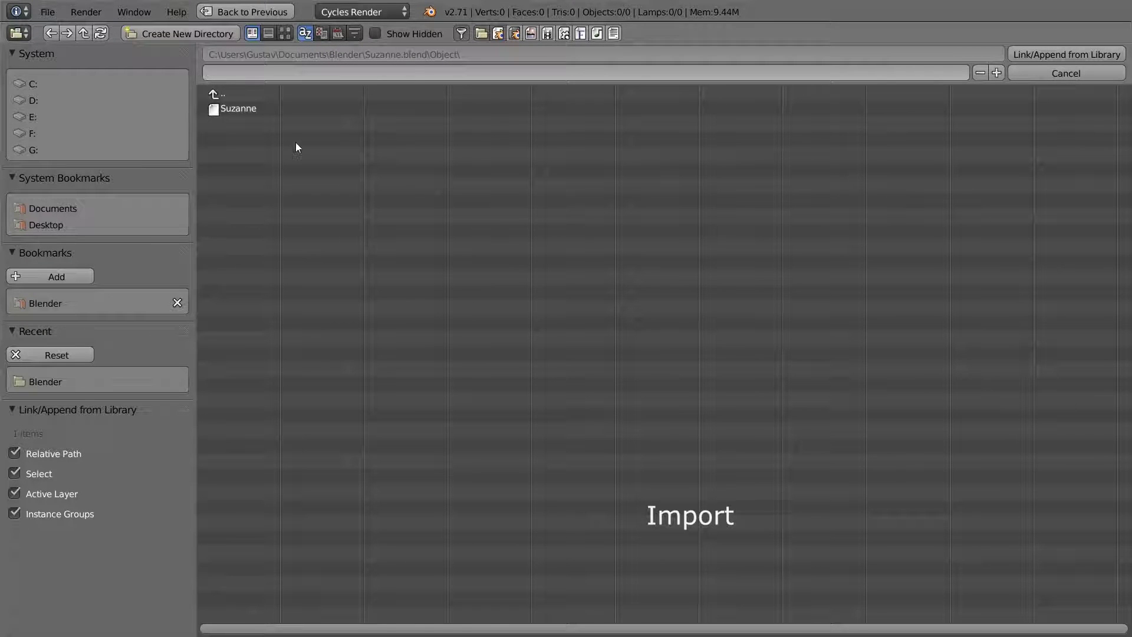
double_click(246, 112)
scroll(518, 313, "up", 3)
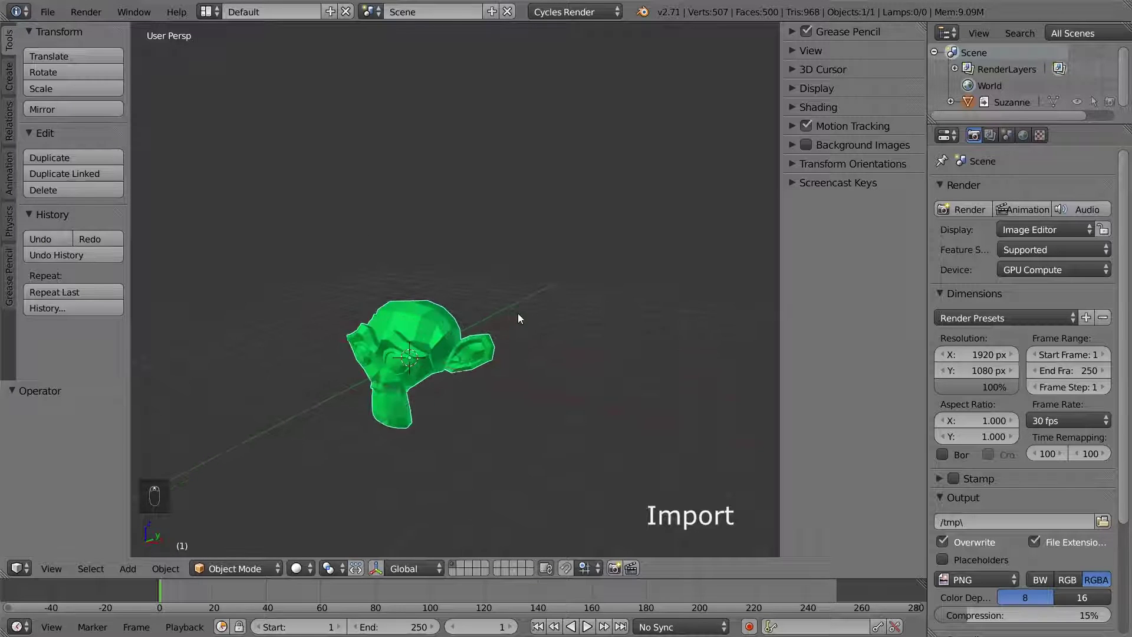
middle_click_drag(518, 312, 603, 256)
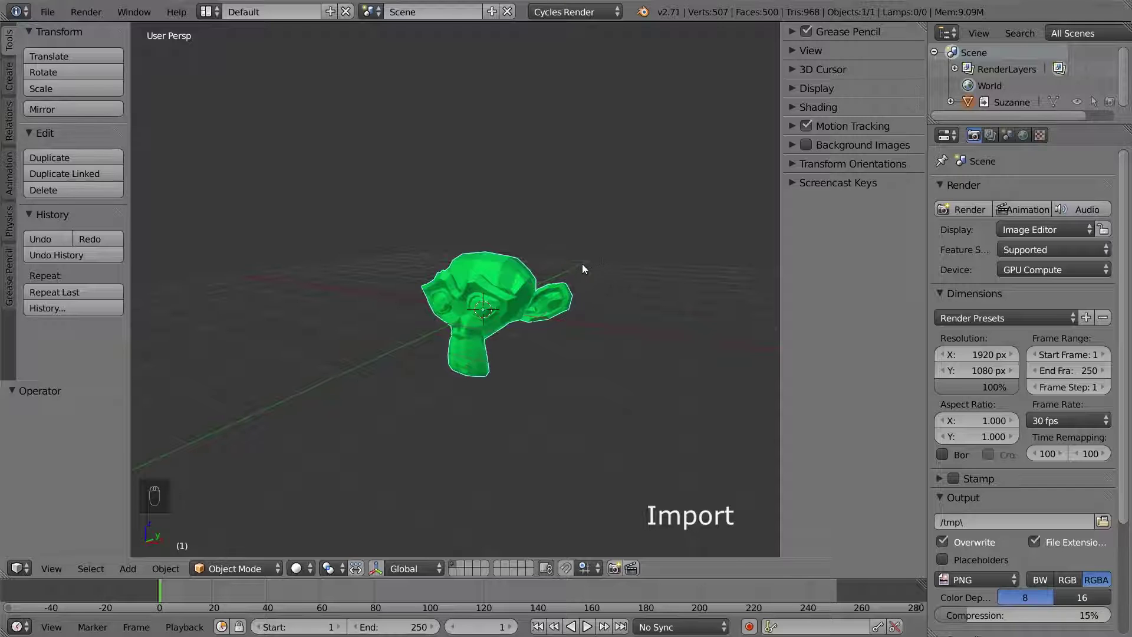
Step: Try to move the linked monkey, then check its available interaction modes and material settings
right_click(526, 278)
key("g")
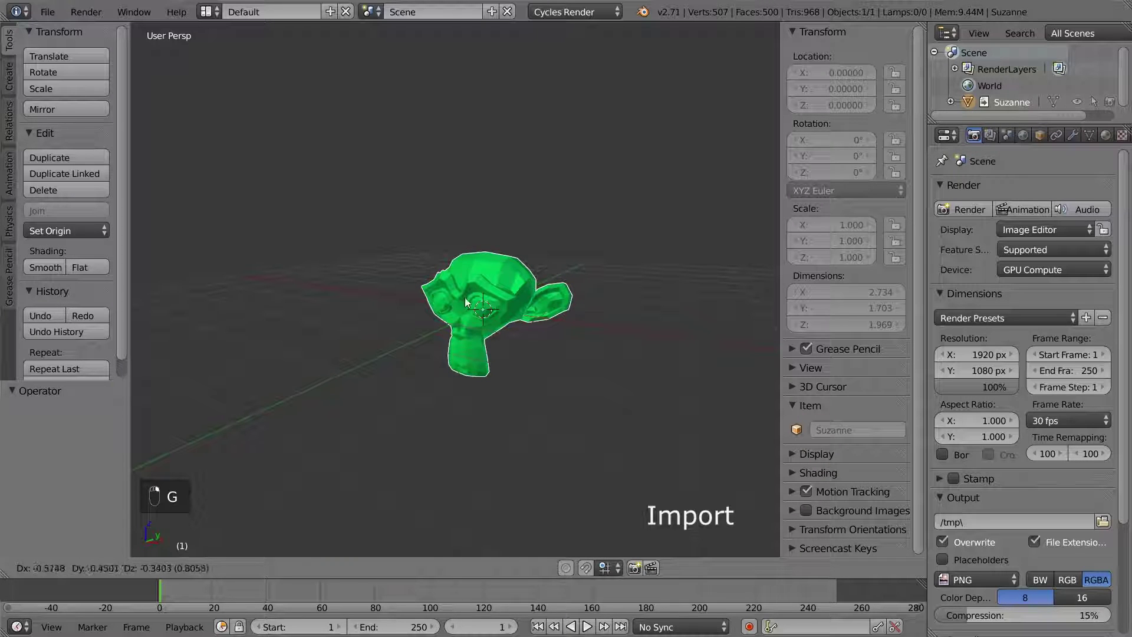
right_click(443, 306)
left_click(260, 567)
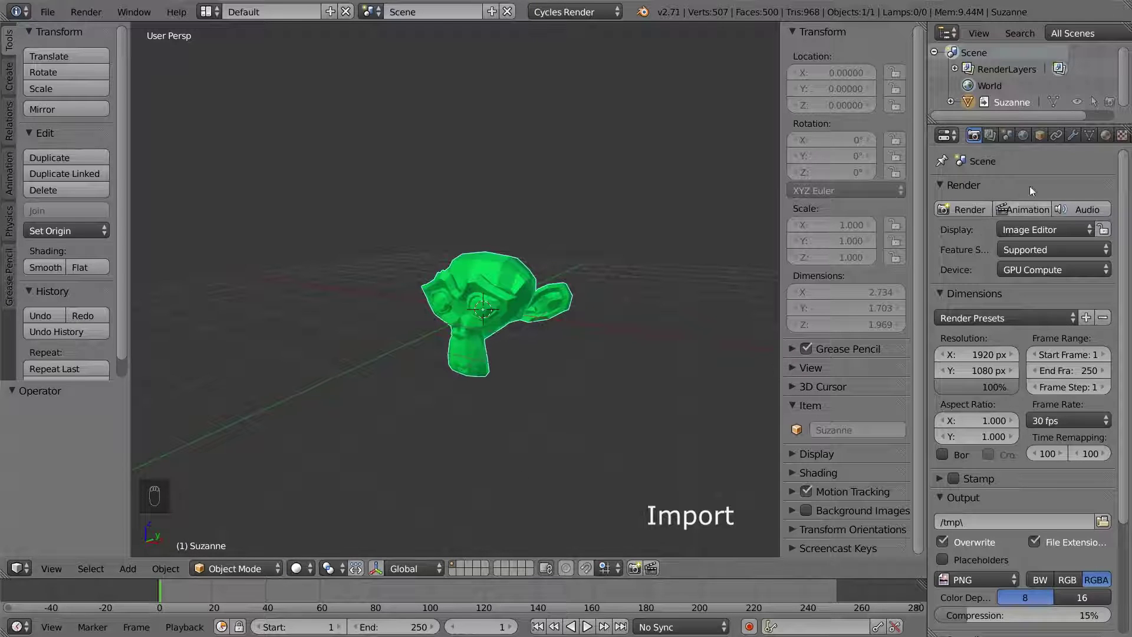
left_click(1105, 135)
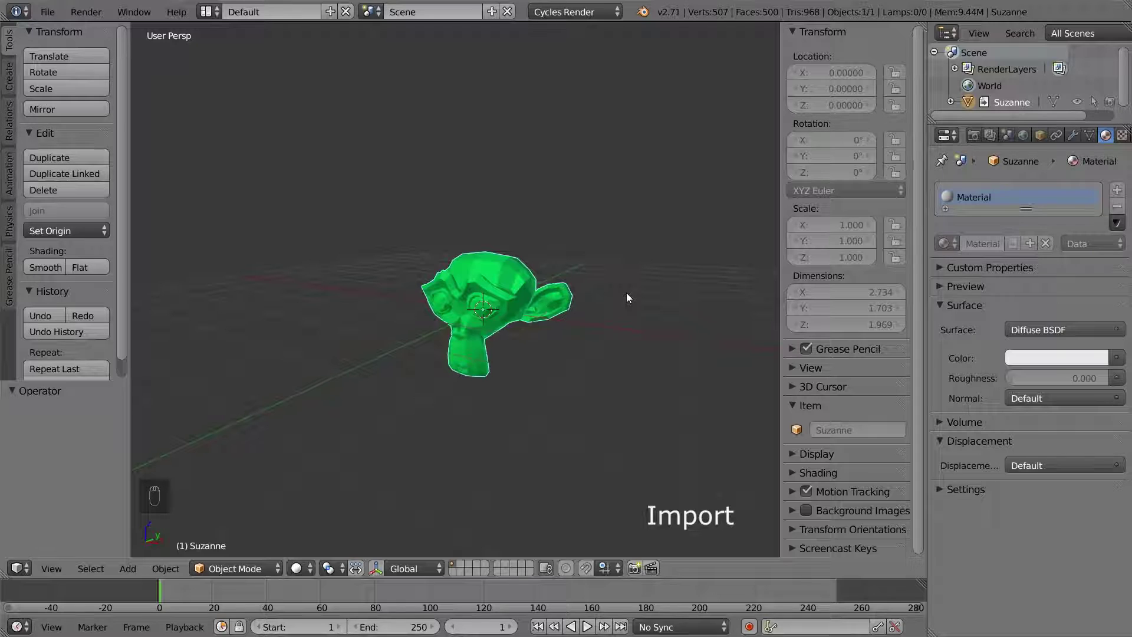
Step: Make a proxy of the linked monkey and expand the proxy's entry in an enlarged Outliner
key("ctrl+alt+p")
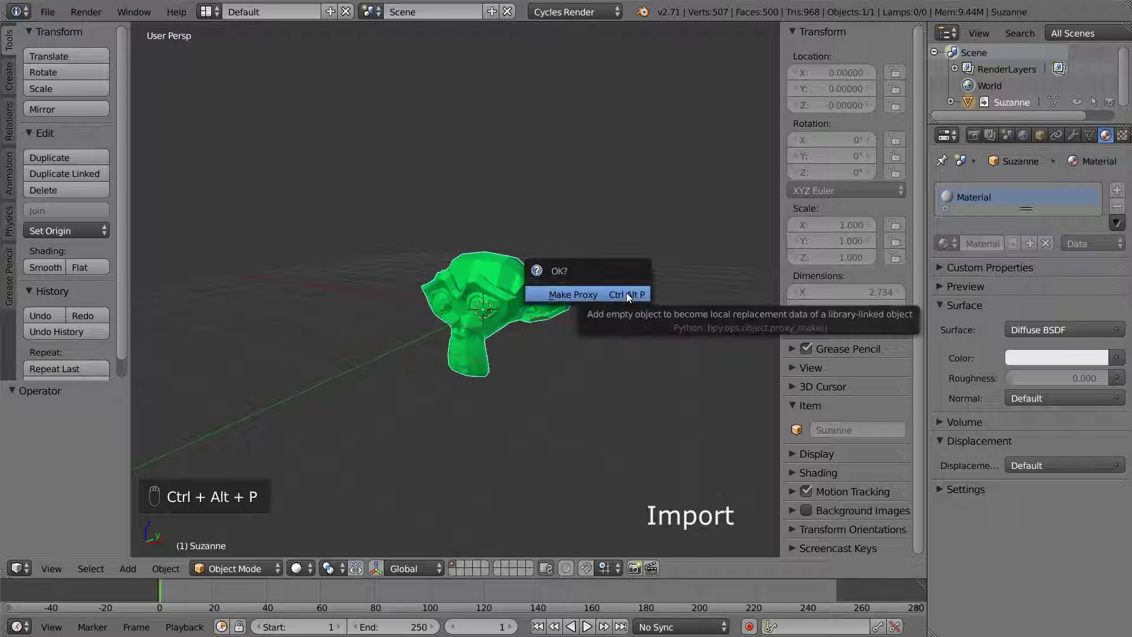
left_click(626, 293)
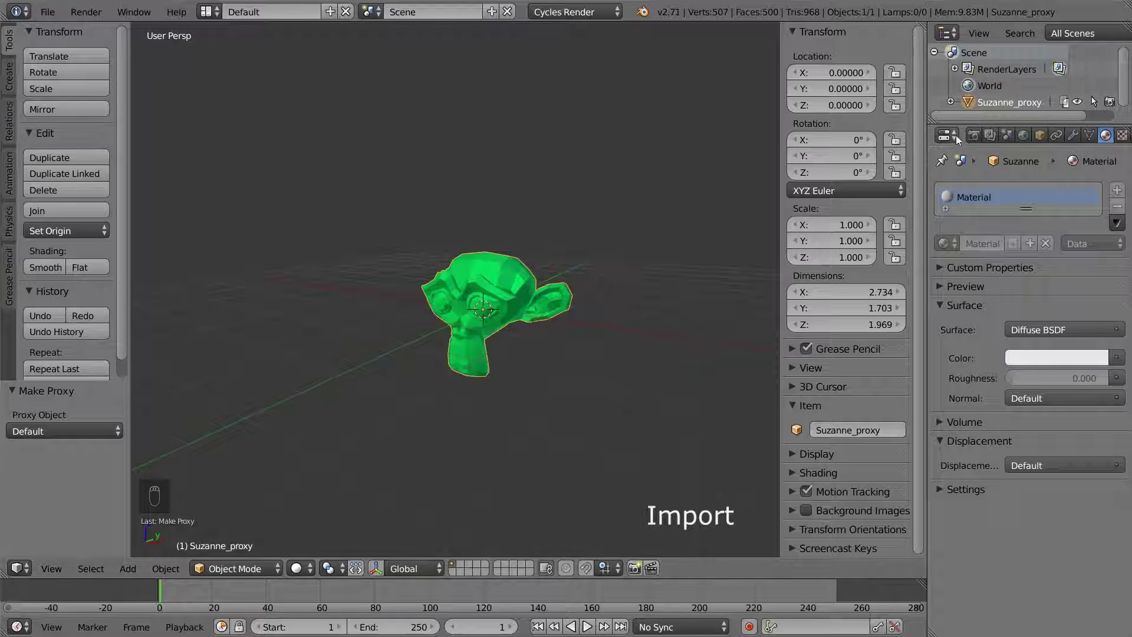
left_click_drag(970, 125, 969, 149)
left_click_drag(970, 236, 973, 266)
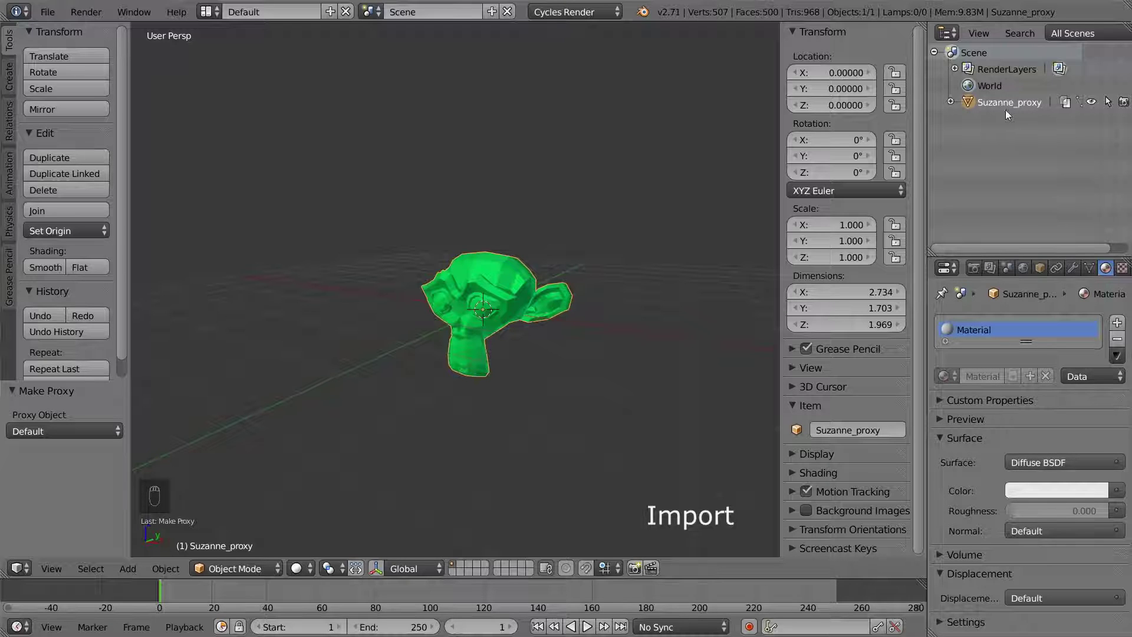
left_click(952, 102)
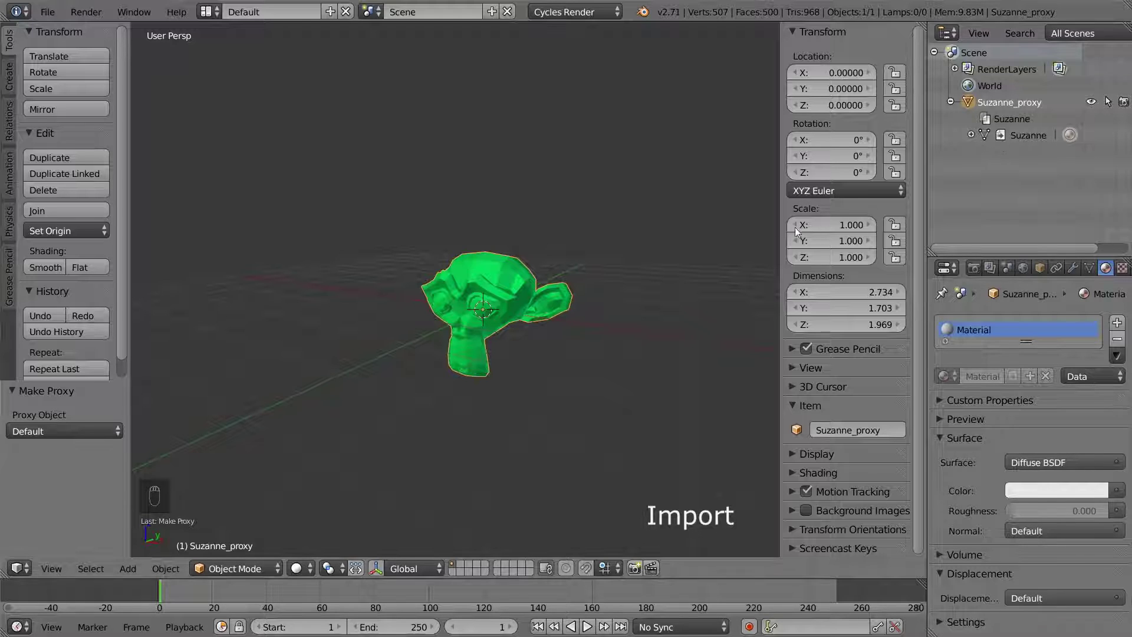
Step: Move the monkey proxy to about X -2.52, Y -1.07, Z 2.32 and scale it up by about 1.84
key("g")
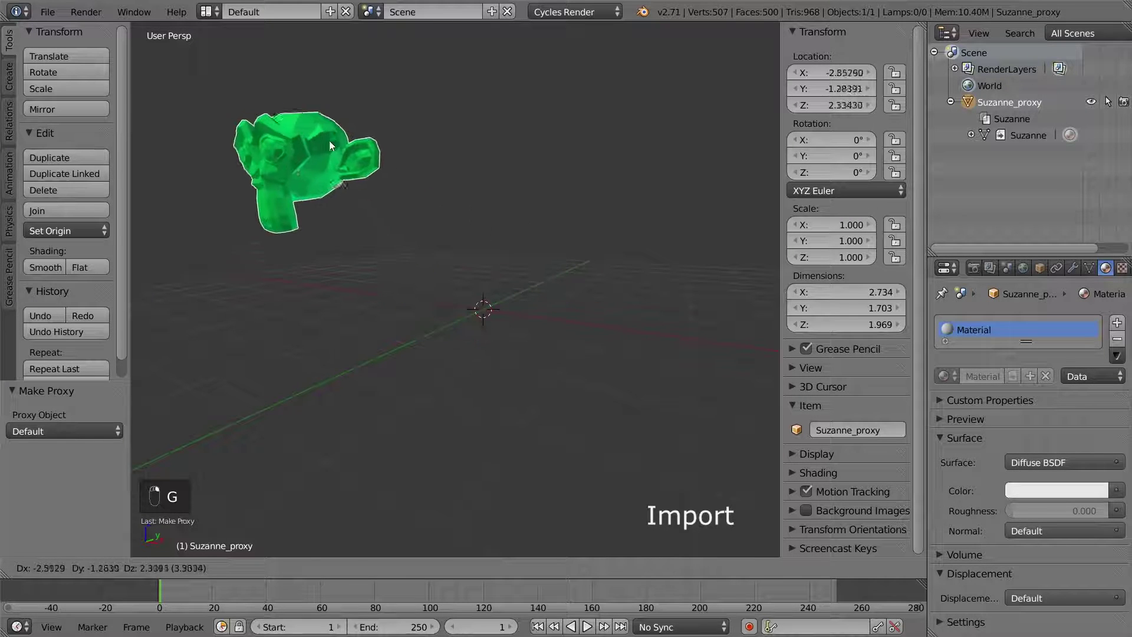
left_click(348, 148)
key("s")
left_click(462, 155)
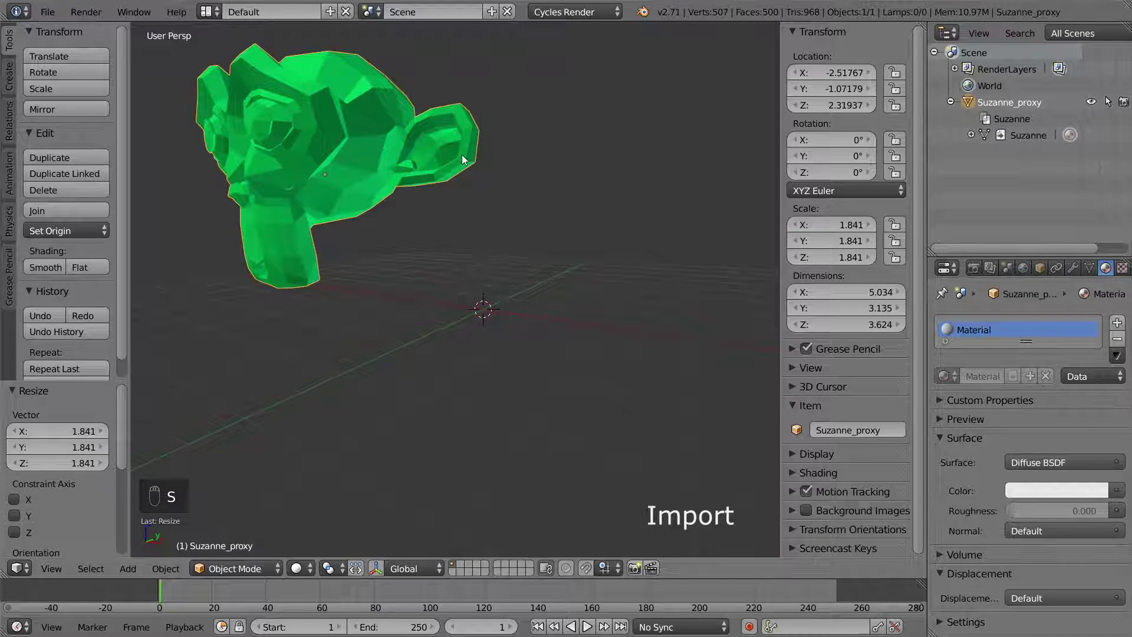
Step: Rotate the monkey proxy freely with trackball rotation by about 14° and 58°
key("r")
key("r")
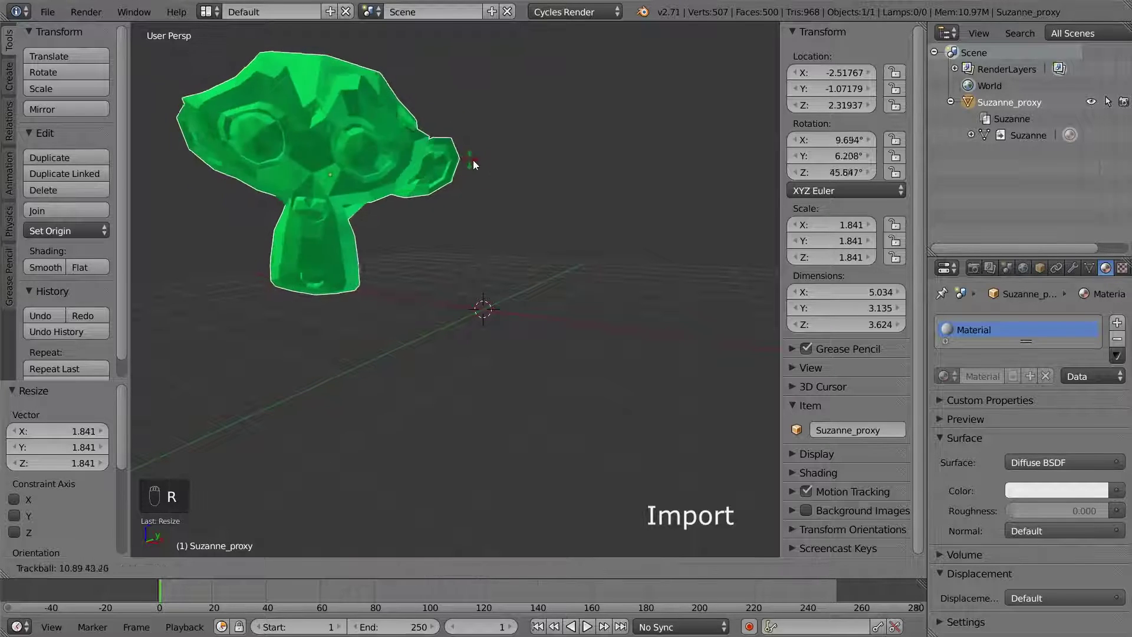
left_click(482, 163)
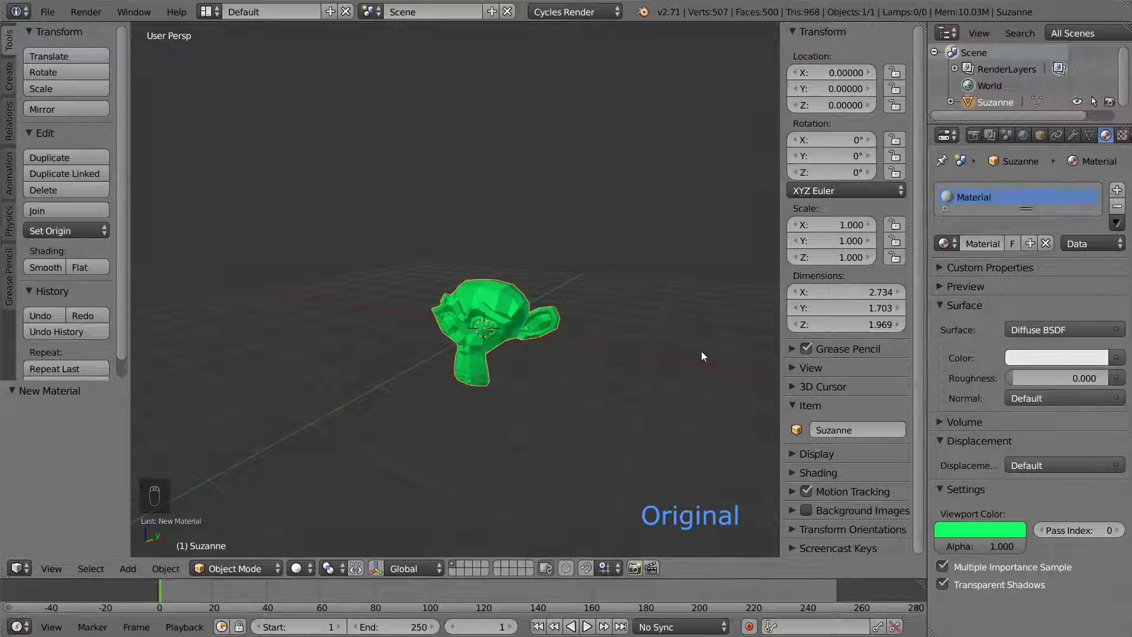
Step: In the original Suzanne file, enter Edit Mode and circle-select only the vertices around the monkey's mouth
key("Tab")
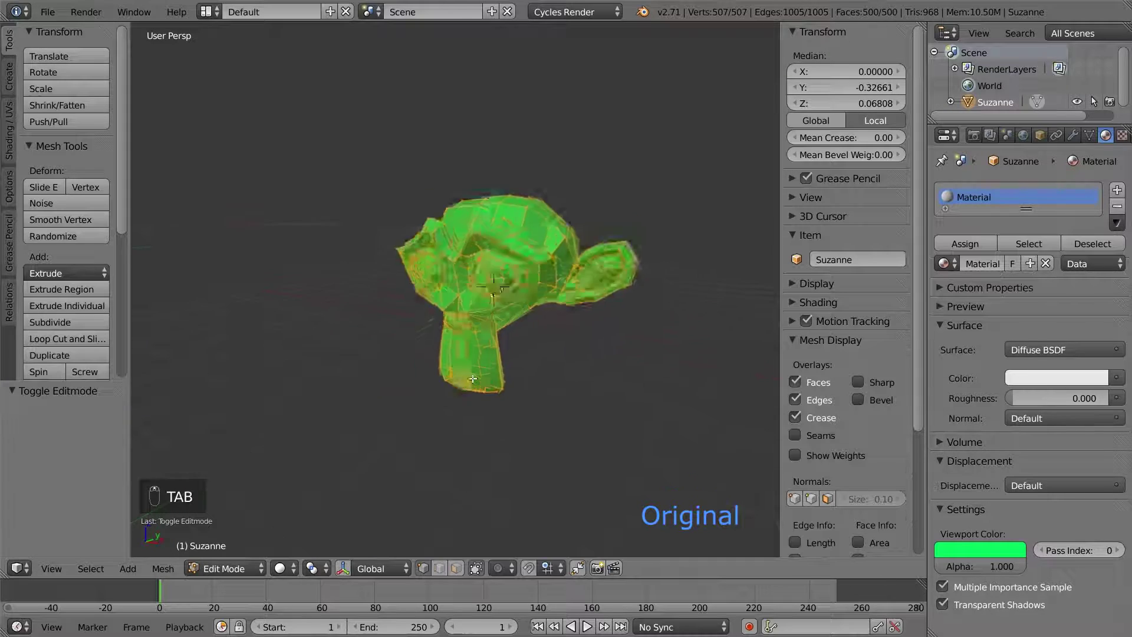
scroll(513, 365, "up", 4)
key("a")
key("a")
key("c")
left_click_drag(466, 378, 490, 384)
Step: Scale the mouth vertices by about 1.93 around the 3D cursor with proportional editing, and return to Object Mode
key("o")
key("period")
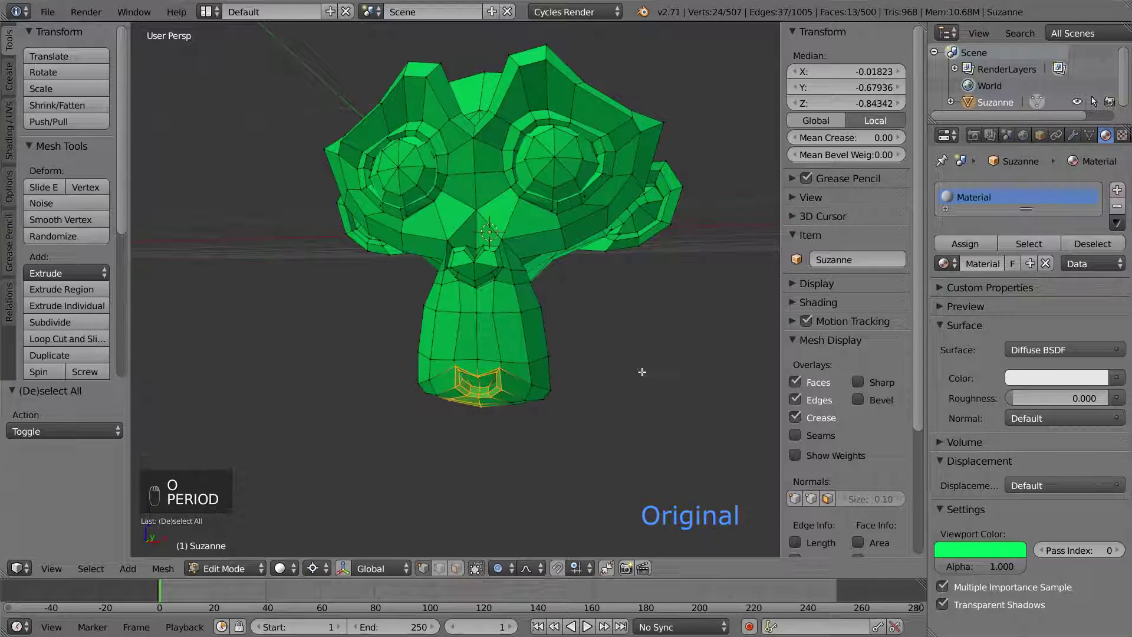
middle_click_drag(673, 365, 611, 387)
key("s")
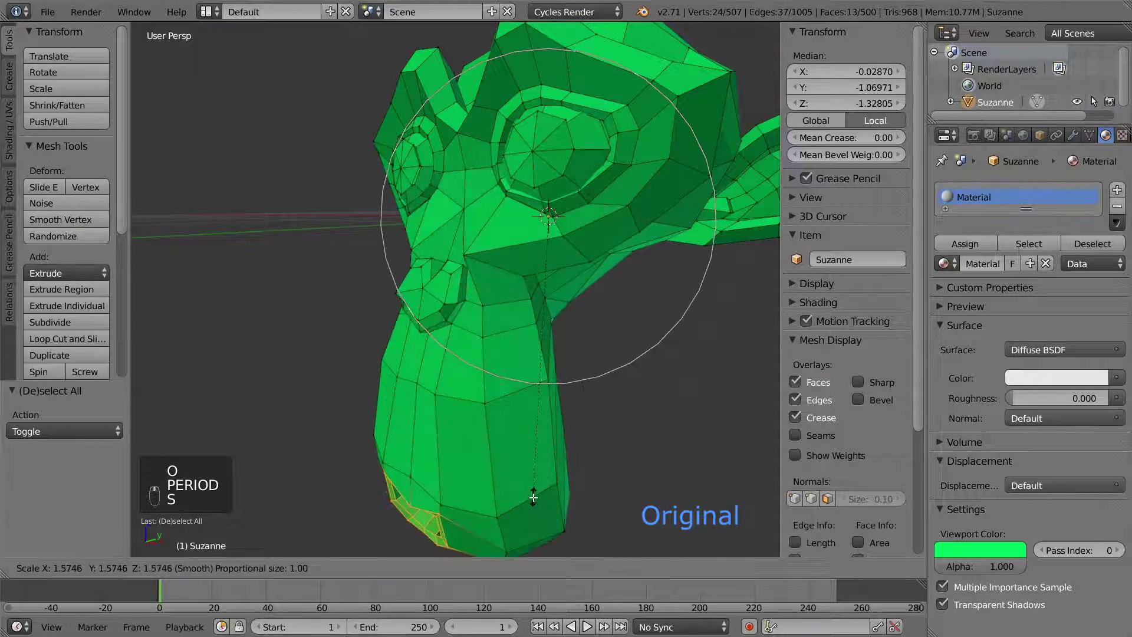
left_click(537, 28)
scroll(538, 30, "down", 5)
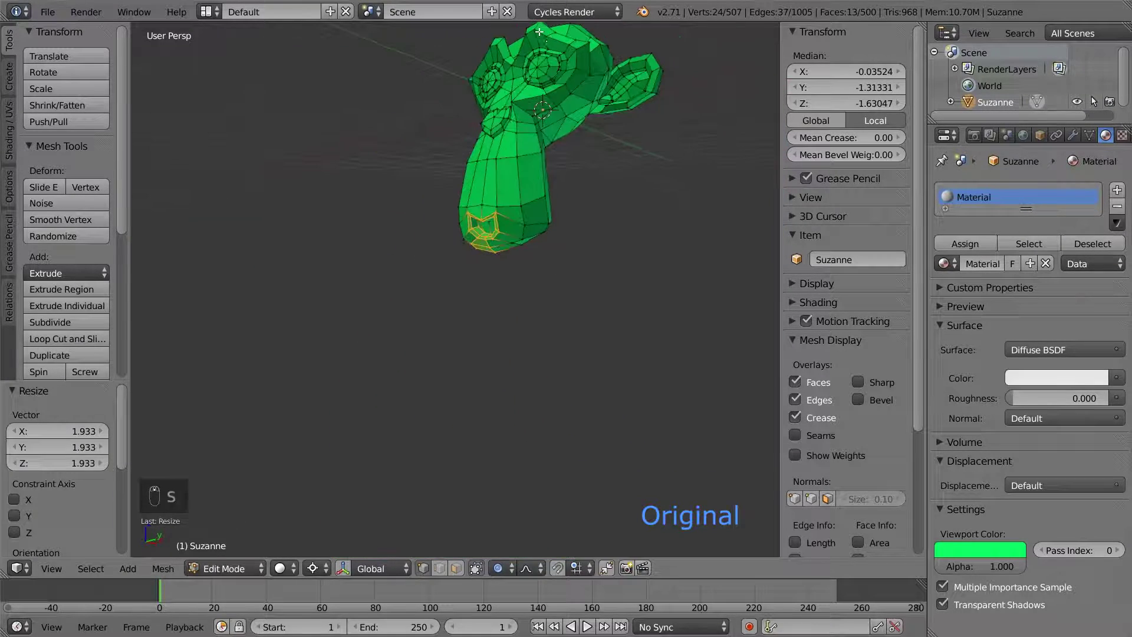
key("Tab")
Step: Save the edited monkey over the existing Suzanne.blend file
middle_click_drag(581, 125, 613, 225)
key("ctrl+s")
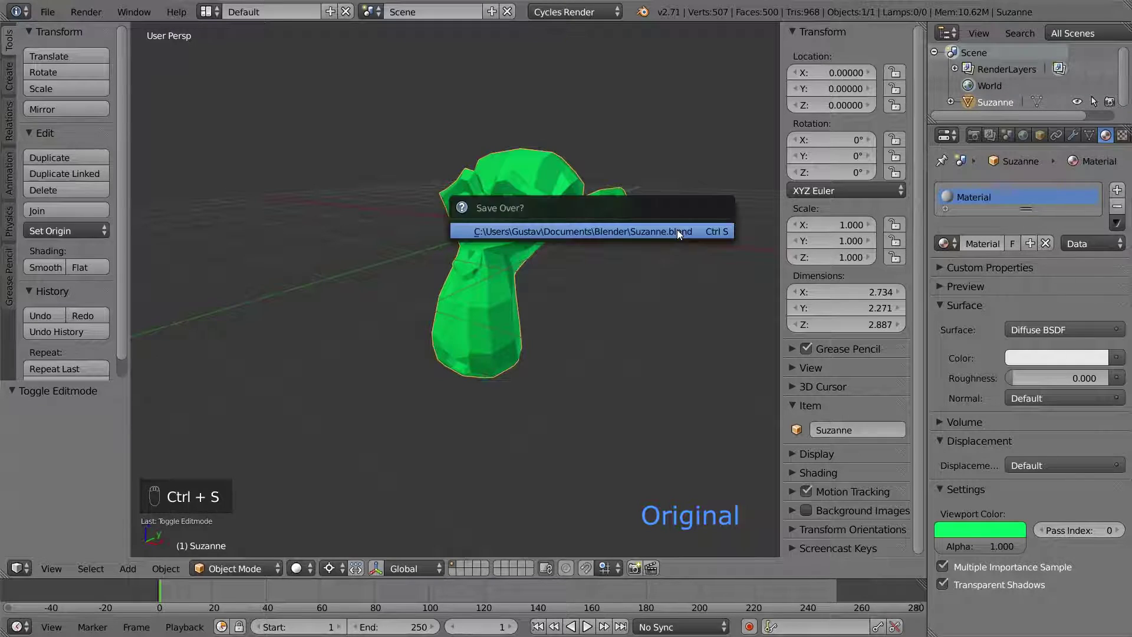
left_click(677, 234)
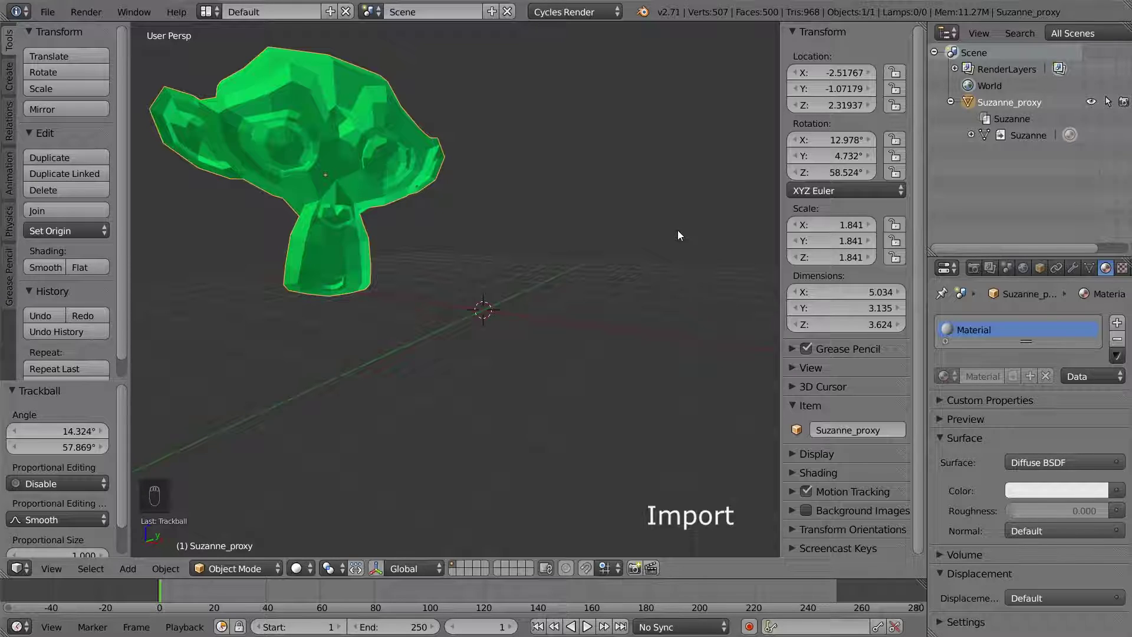
Step: Save the scene containing the monkey proxy as import.blend in the Blender documents folder
left_click(55, 15)
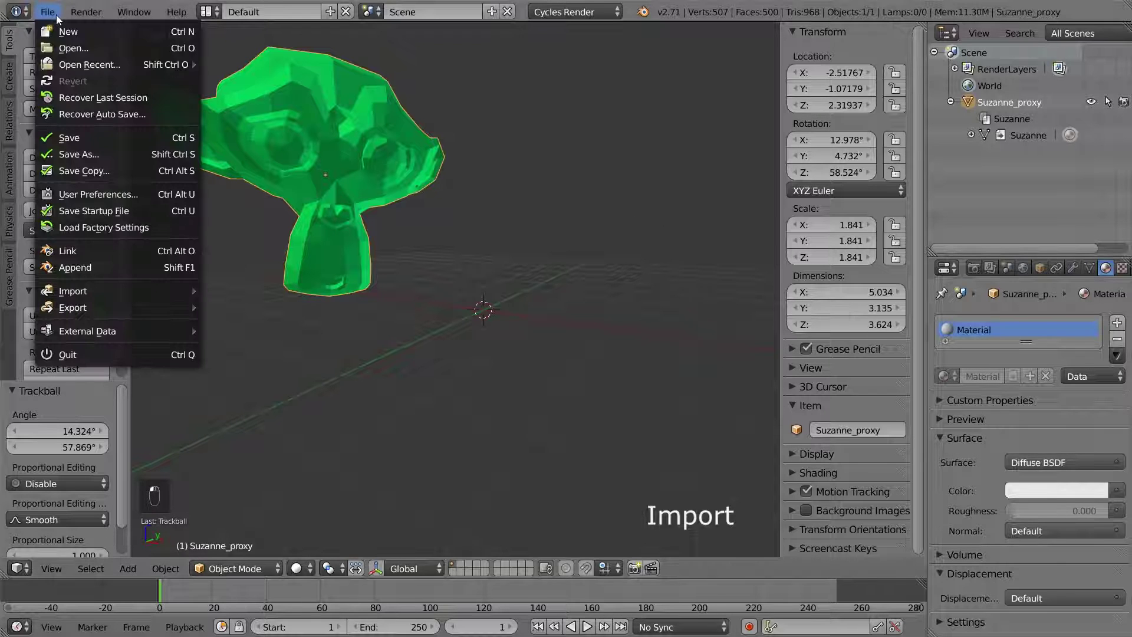
left_click(125, 137)
double_click(233, 74)
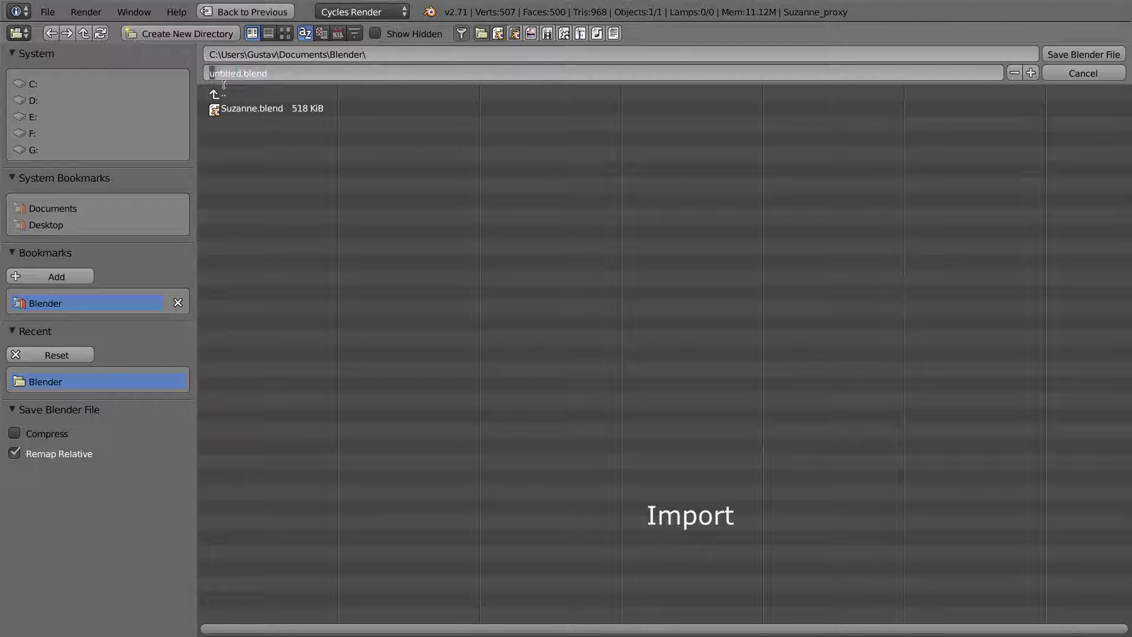
type("import")
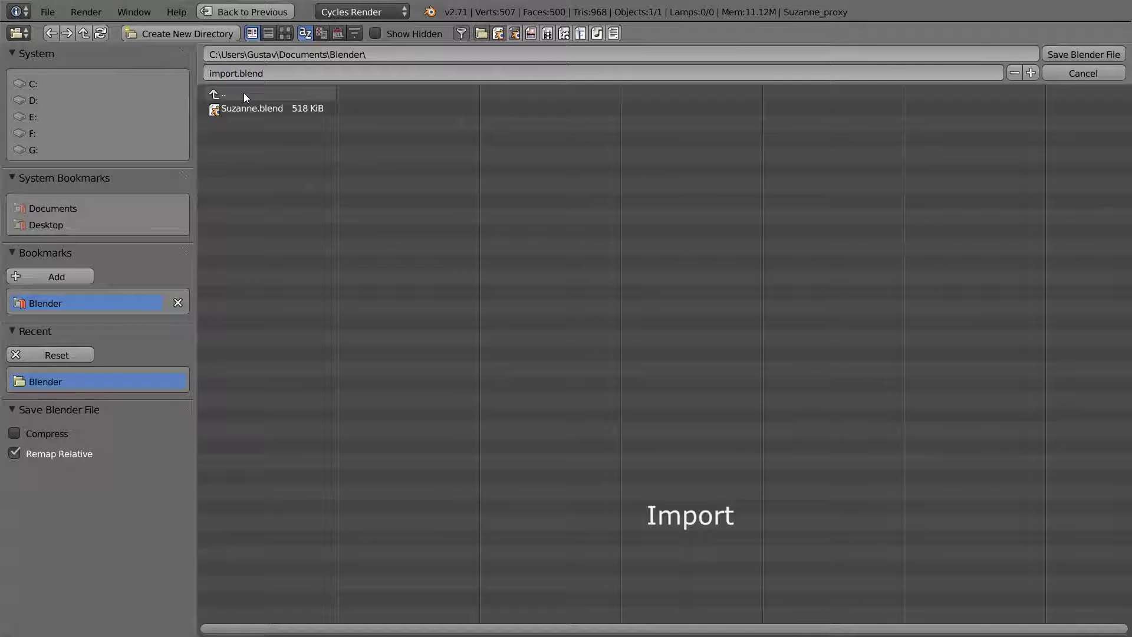
key("Return")
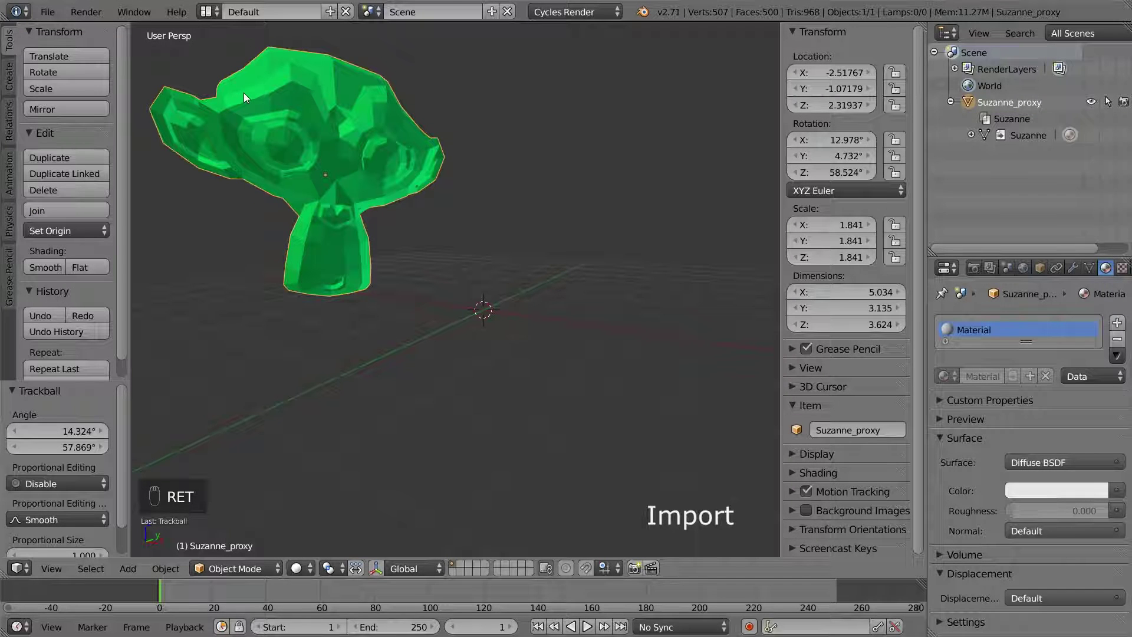
Step: Revert the import scene to its saved file to reload the linked monkey
left_click(53, 12)
left_click(98, 81)
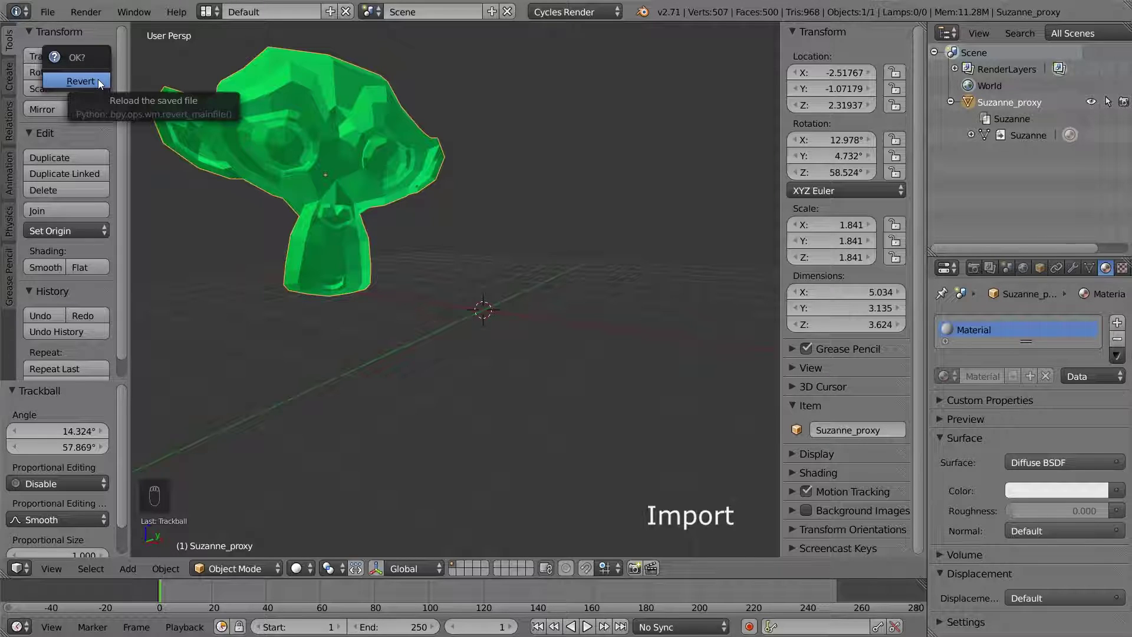
left_click(98, 81)
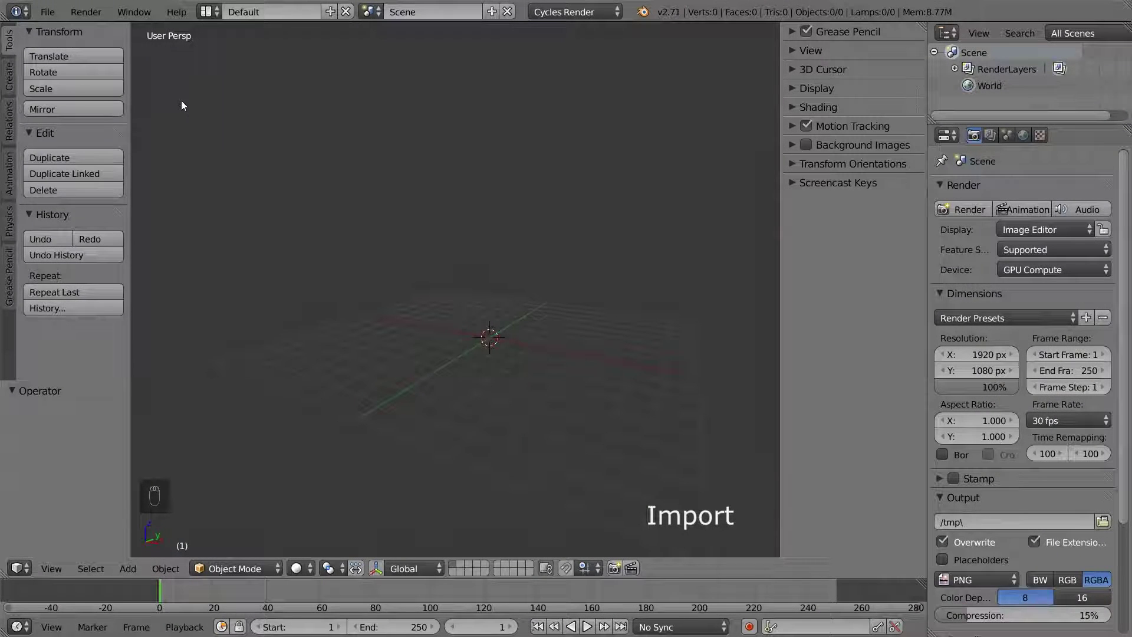
left_click(52, 13)
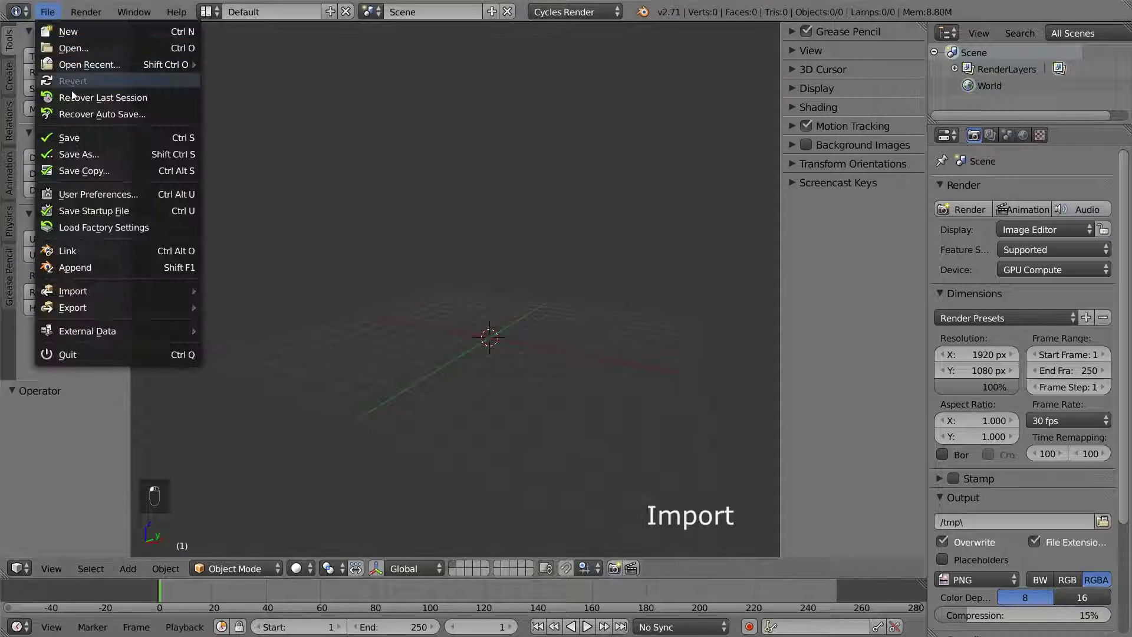
left_click(122, 249)
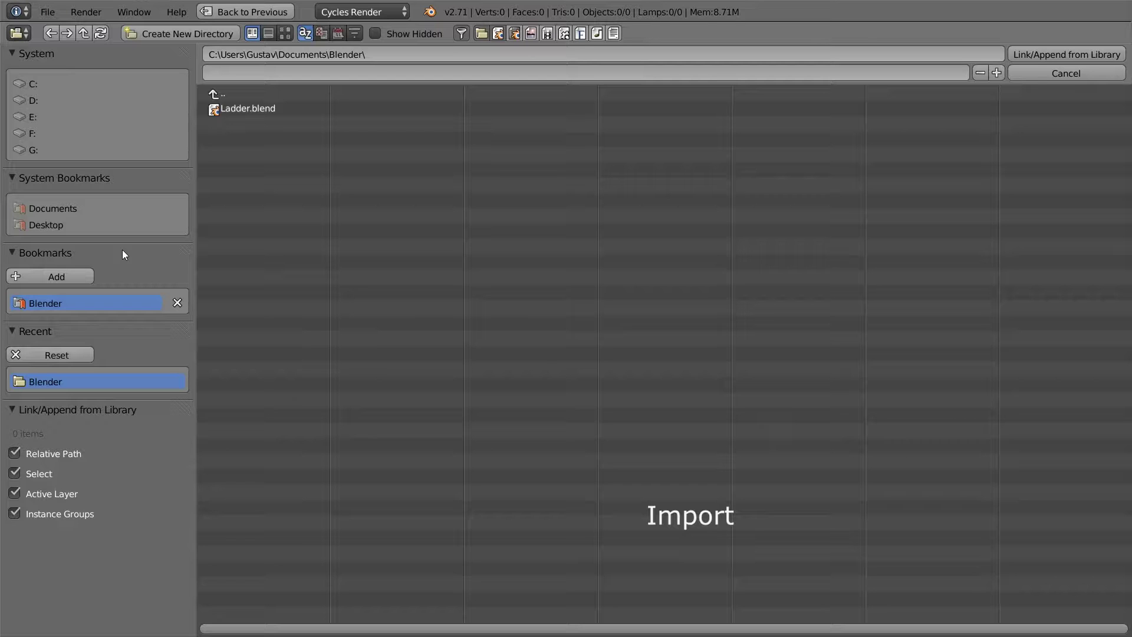
double_click(263, 111)
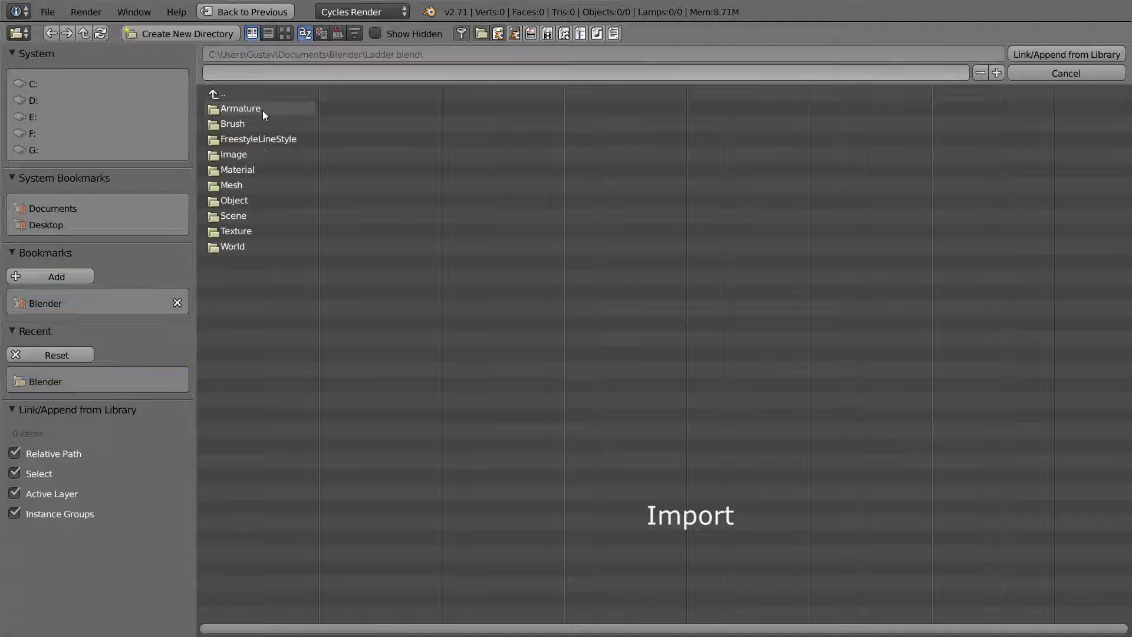
left_click(300, 203)
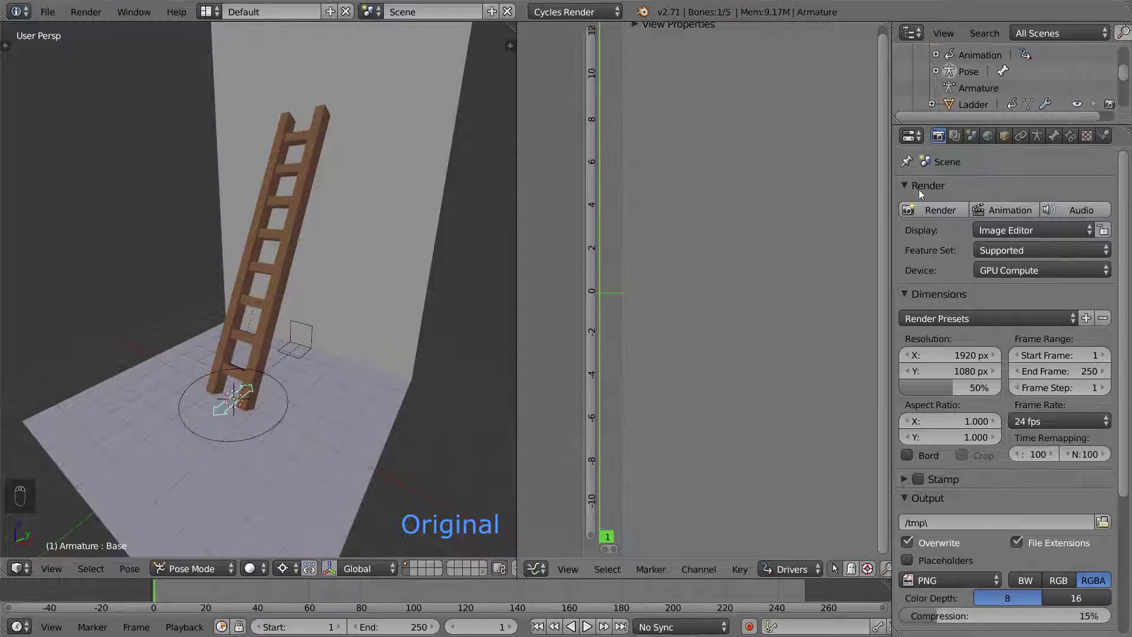
Step: In the original ladder file, enlarge the Outliner and group the ladder mesh with its armature in Object Mode
left_click_drag(997, 122, 1014, 315)
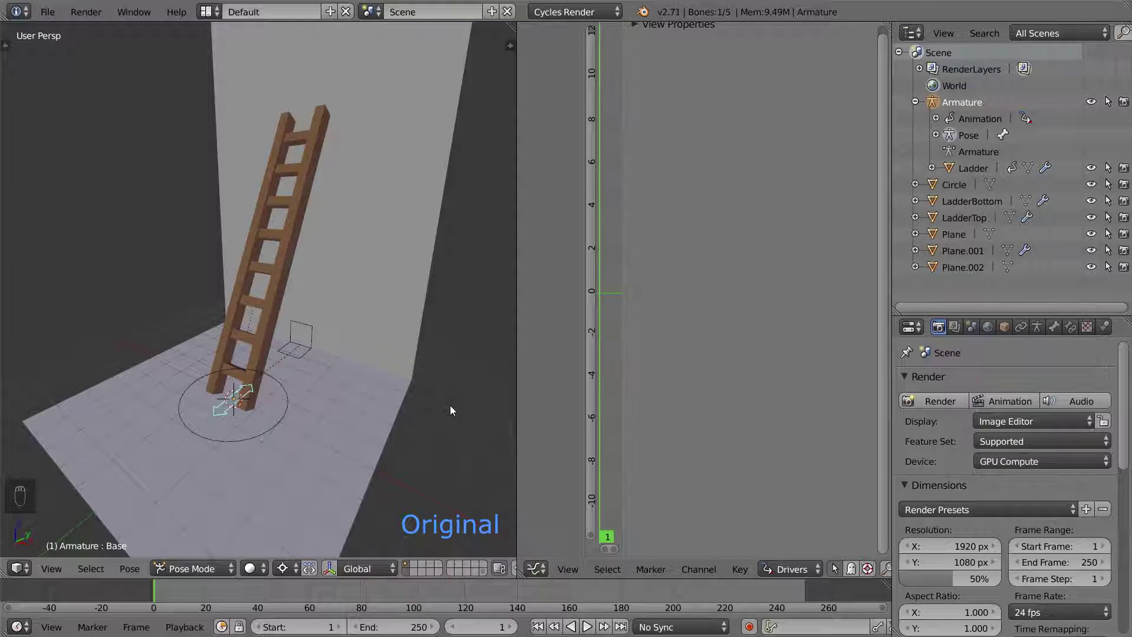
key("ctrl+Tab")
right_click(275, 303, "shift")
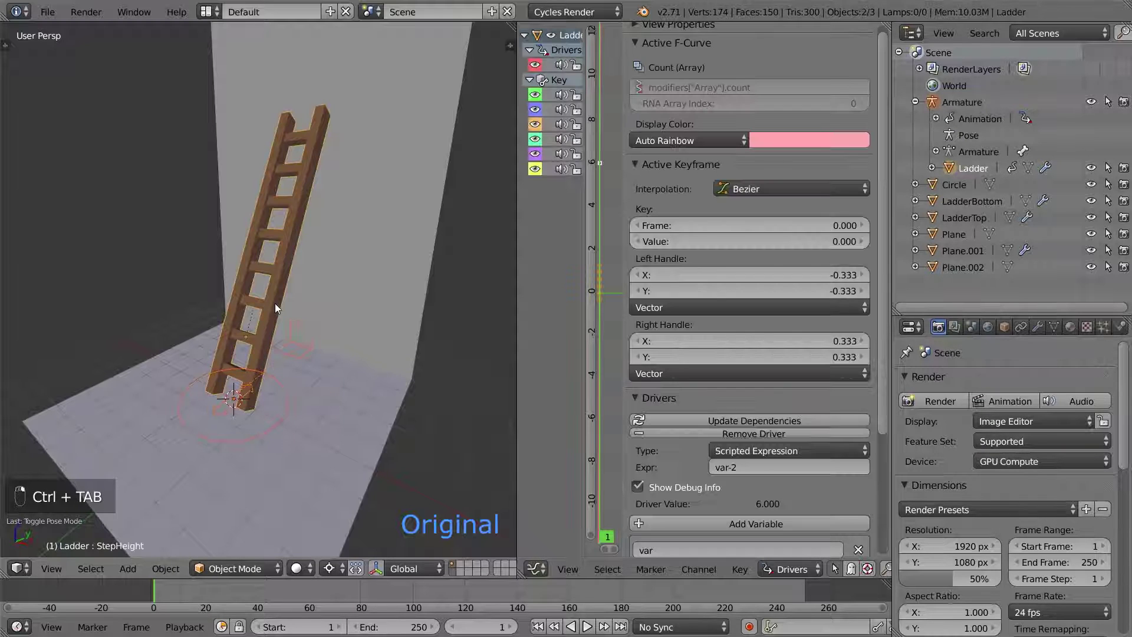
key("ctrl+g")
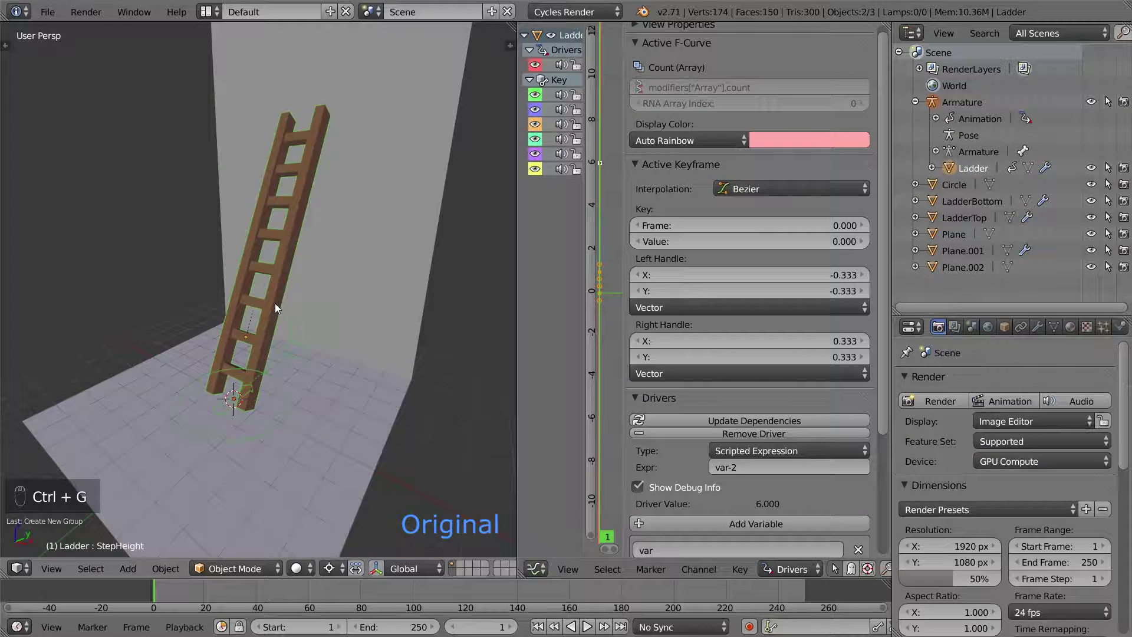
Step: Name the new group Ladder and save over the original ladder file
key("t")
left_click(95, 430)
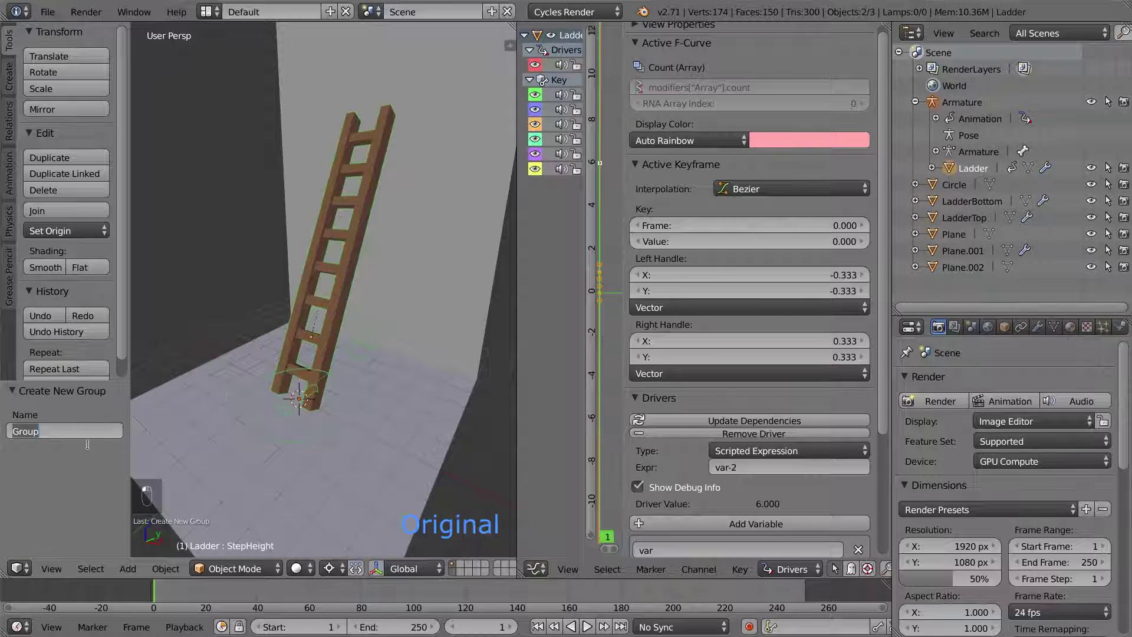
type("Ladder")
key("Return")
key("ctrl+s")
key("Return")
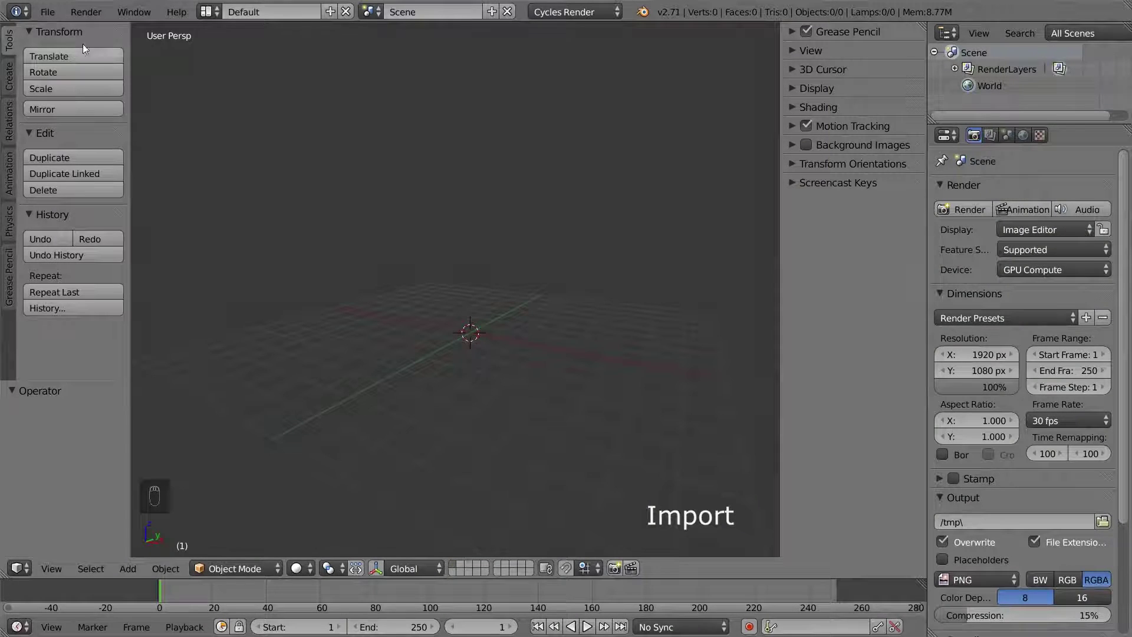
Step: Link the Ladder group from Ladder.blend into the empty import scene
left_click(48, 15)
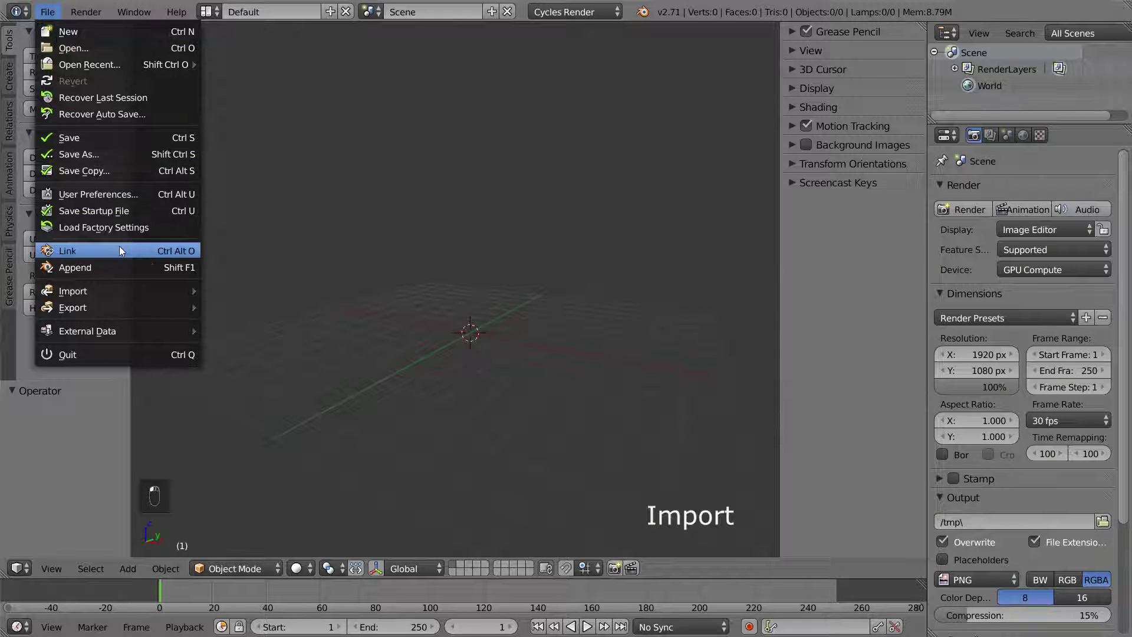
left_click(119, 248)
double_click(243, 108)
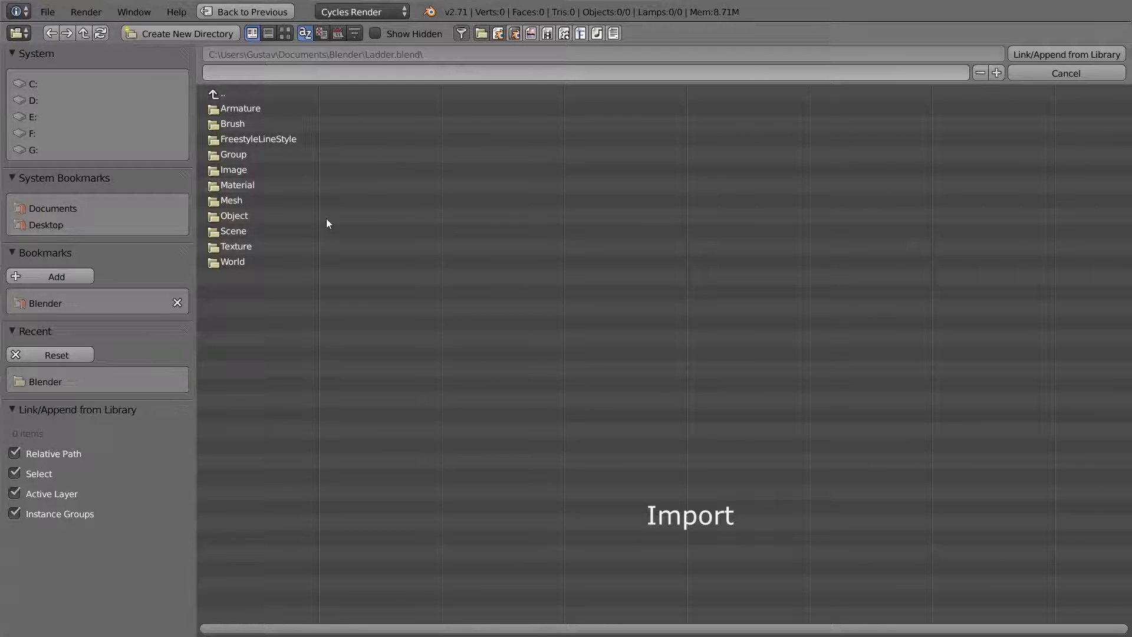
left_click(292, 156)
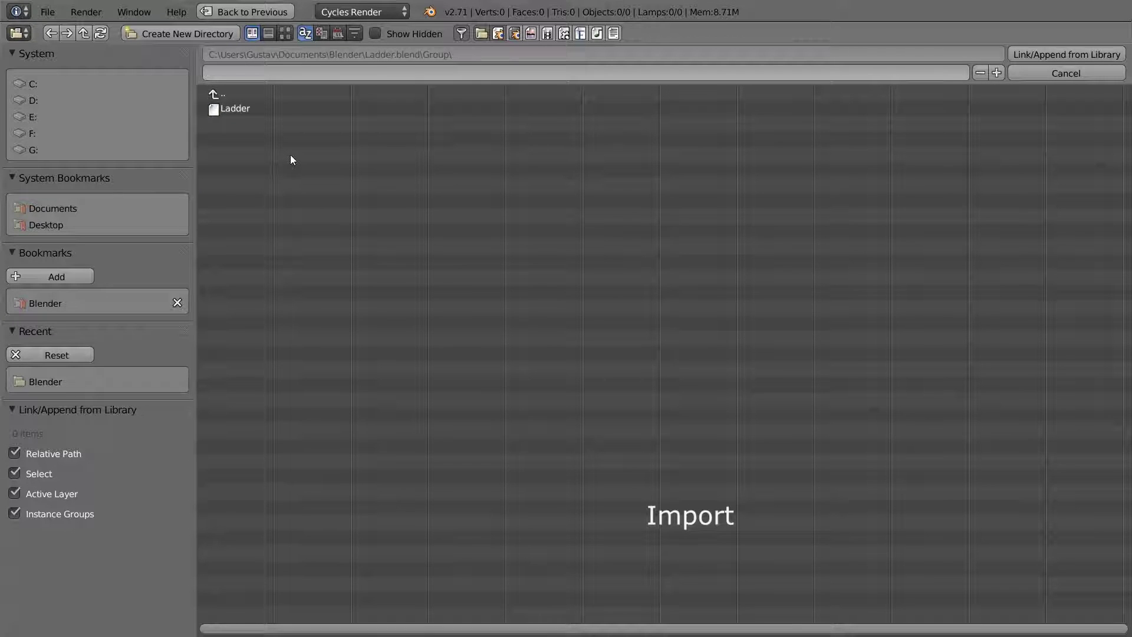
left_click(247, 113)
double_click(247, 113)
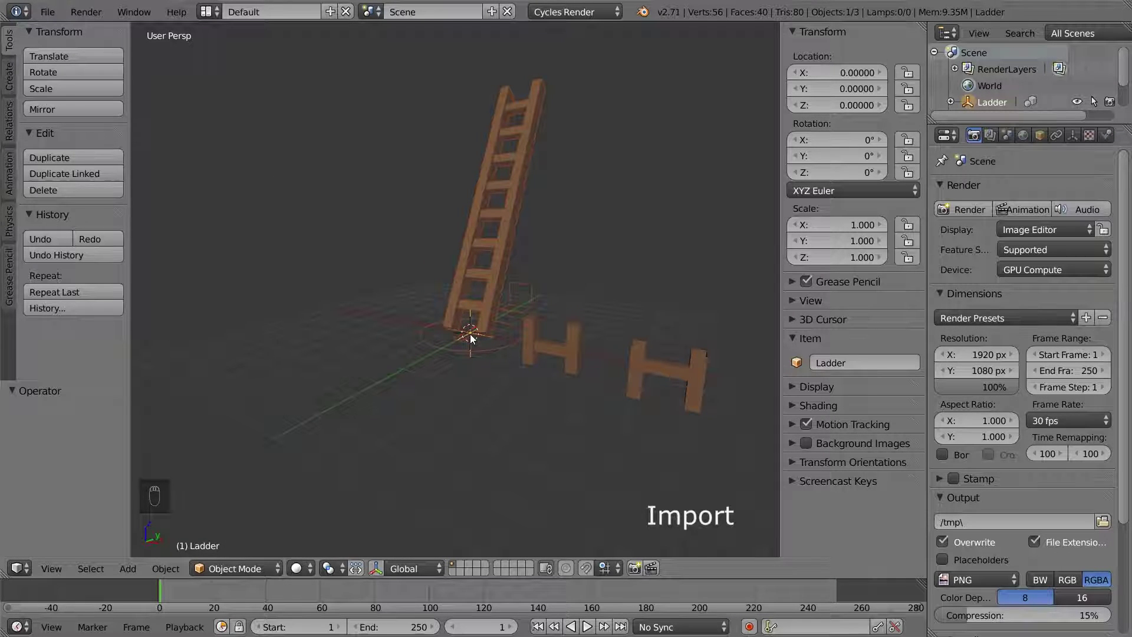
Step: Try moving and scaling the linked ladder group through the empty at its base
scroll(470, 337, "up", 8)
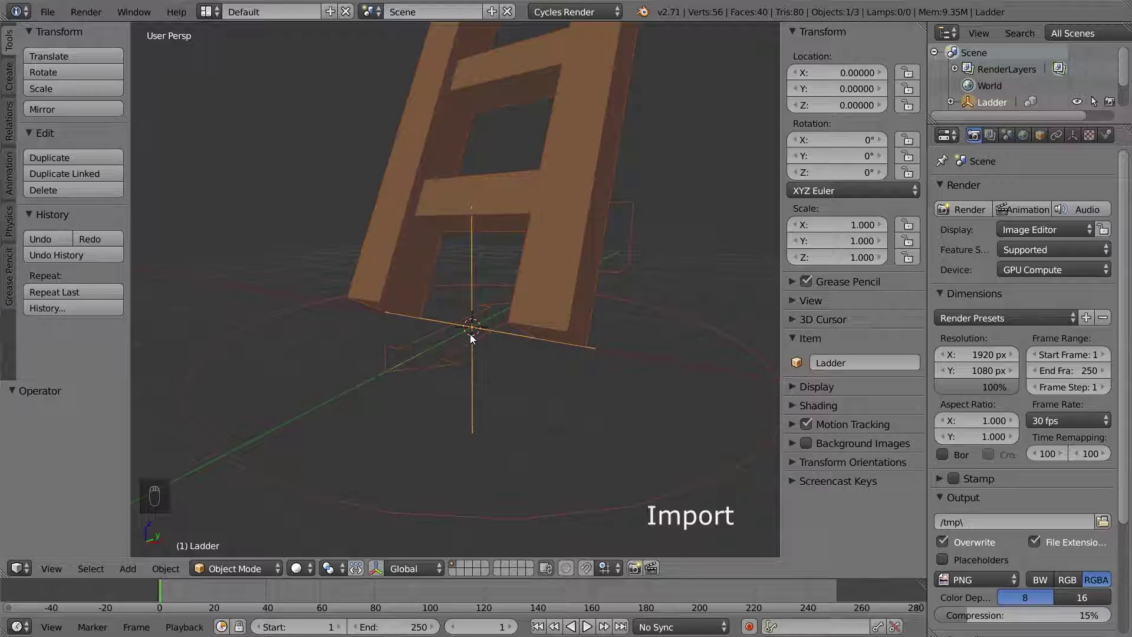
scroll(470, 334, "down", 8)
scroll(469, 334, "up", 1)
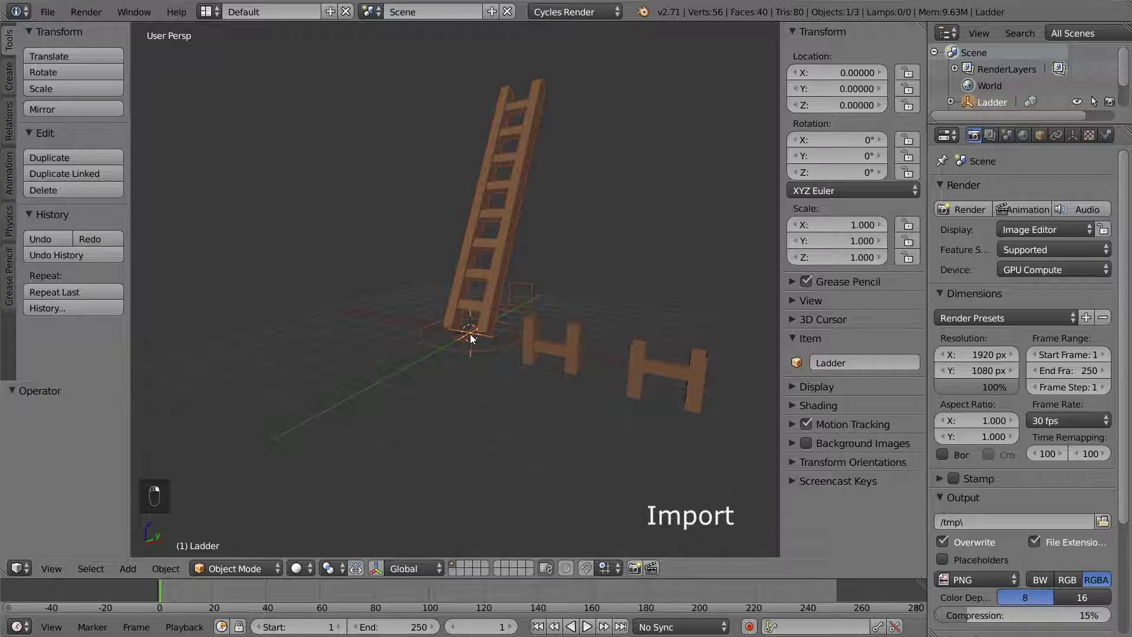
key("g")
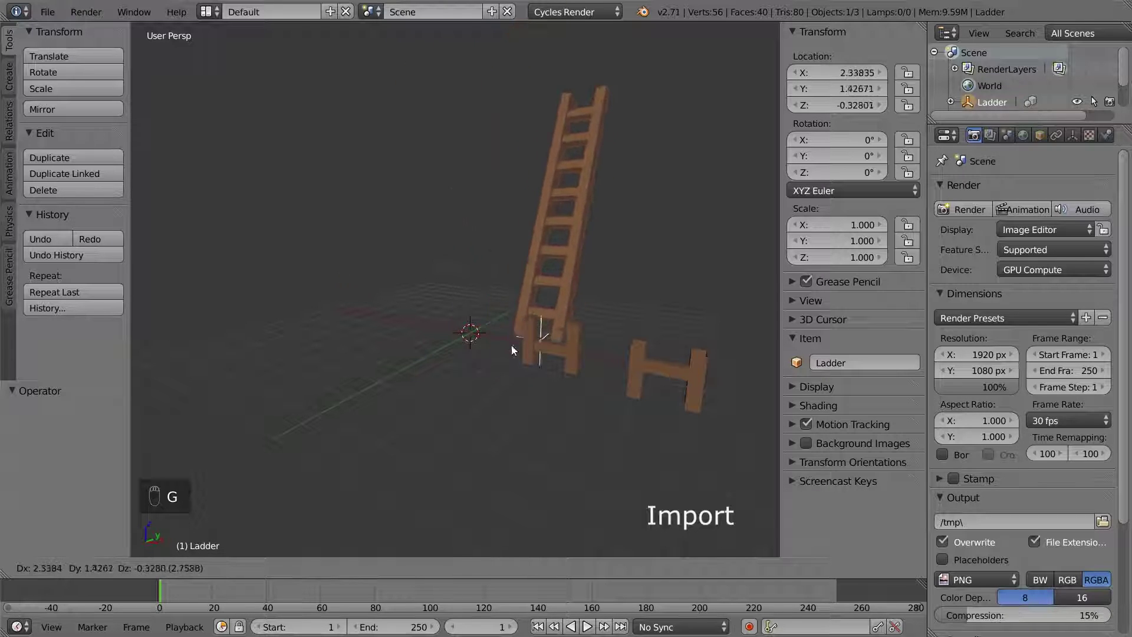
right_click(480, 341)
key("s")
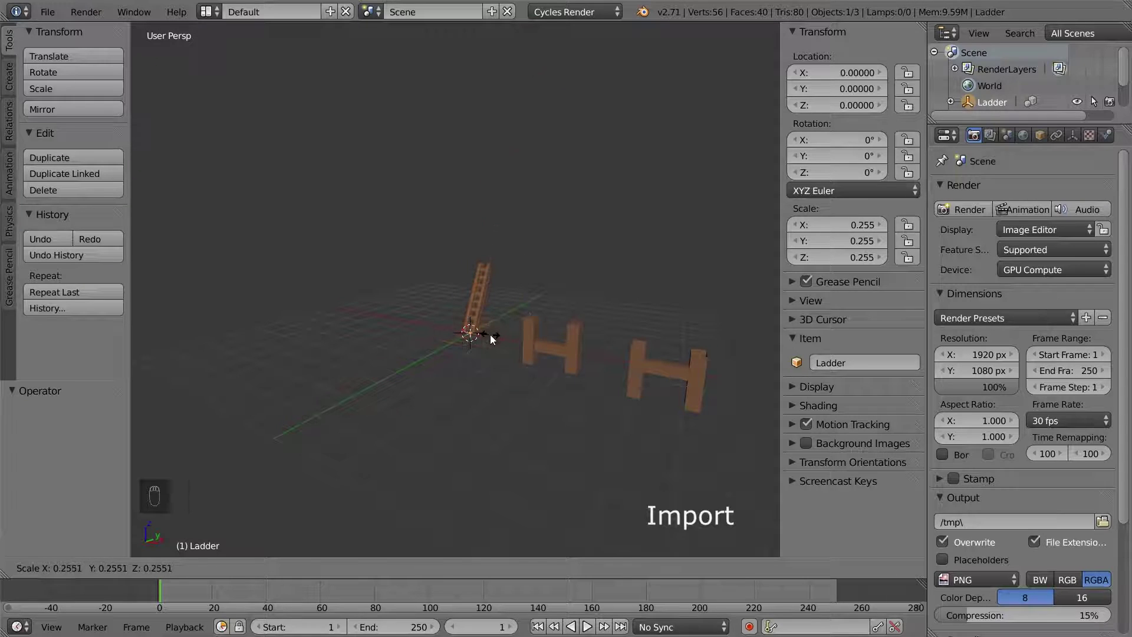
right_click(490, 335)
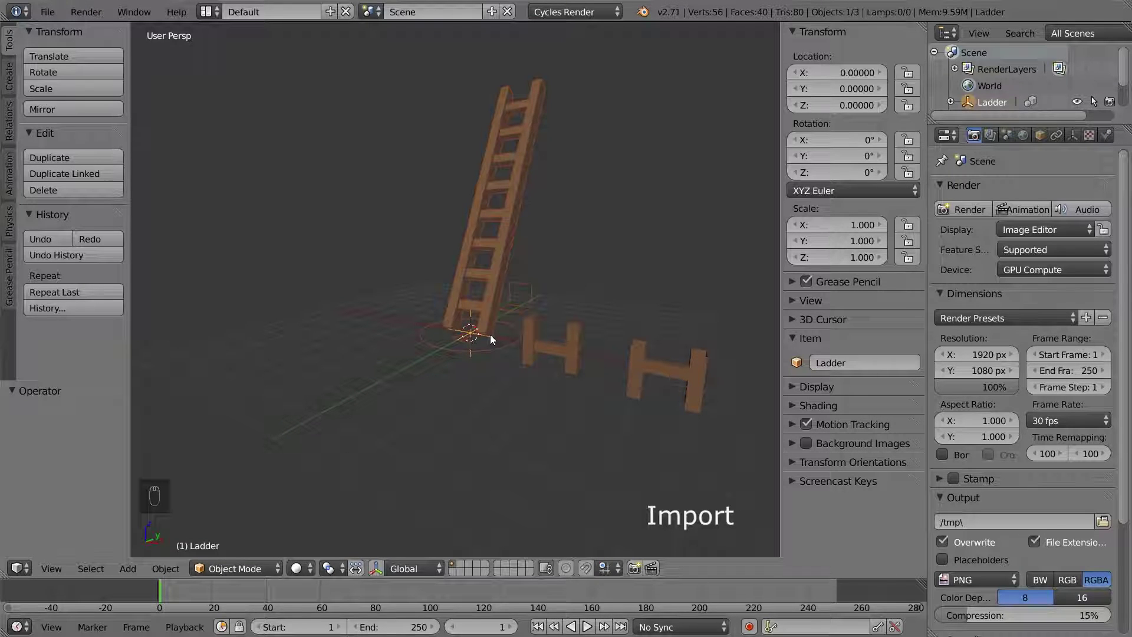
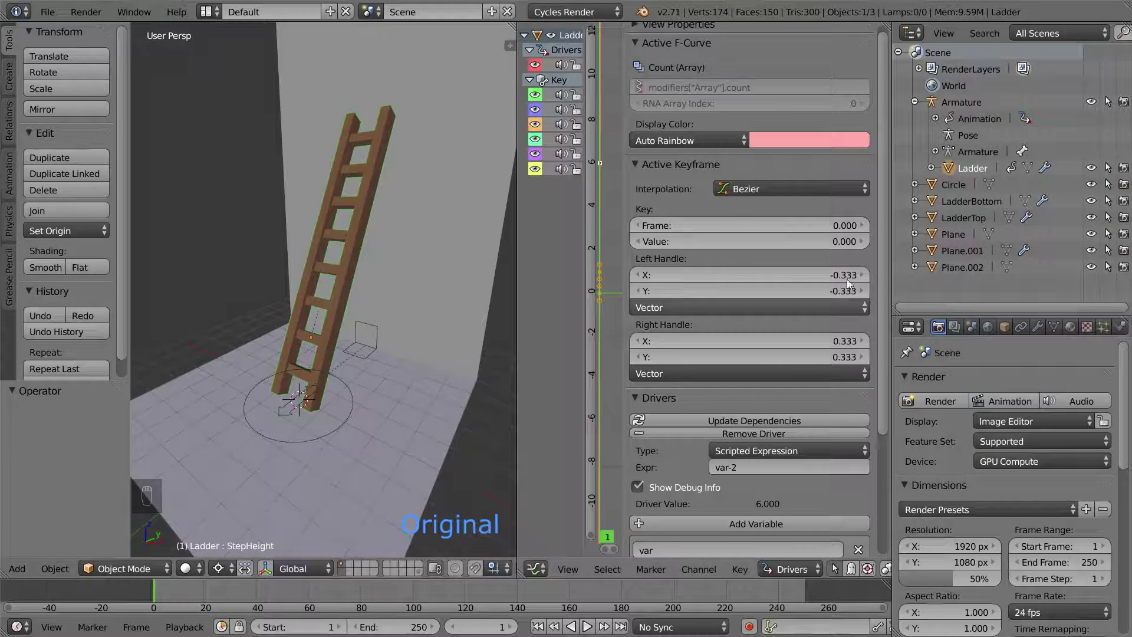
Step: Add the LadderBottom and LadderTop objects to the existing Ladder group in the original file
left_click(962, 202)
left_click(1005, 326)
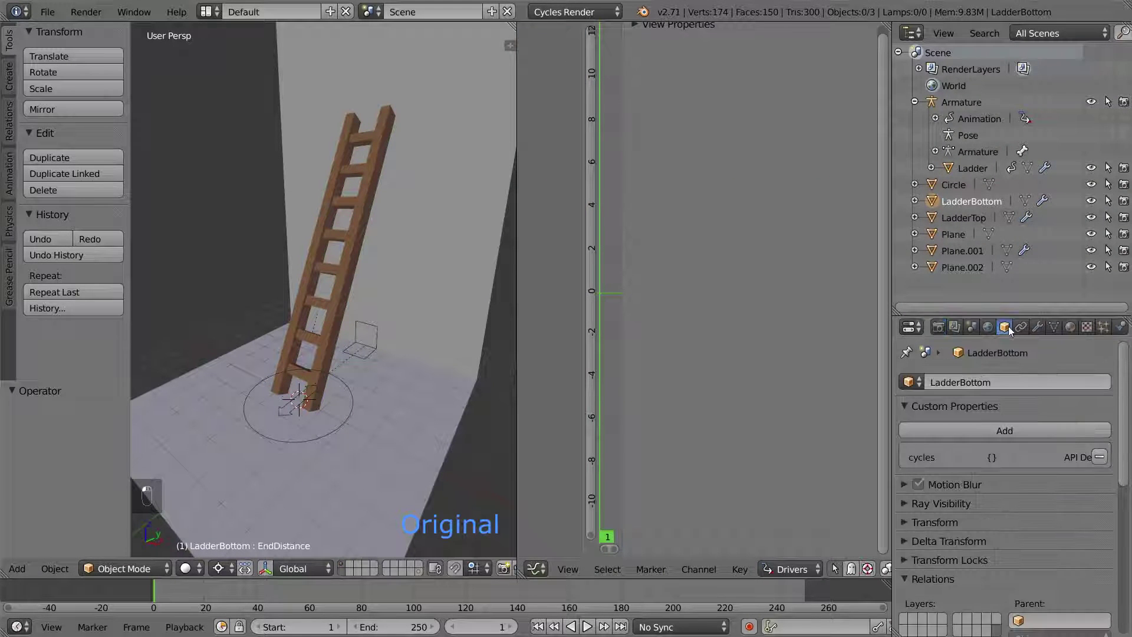
scroll(994, 436, "down", 6)
left_click(986, 446)
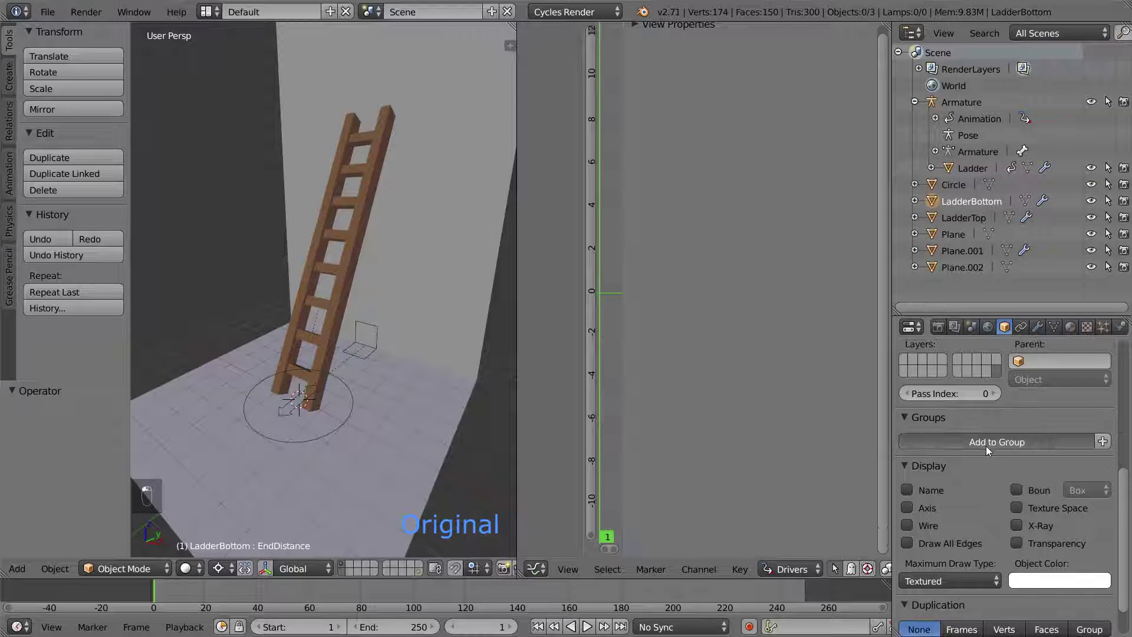
left_click(970, 467)
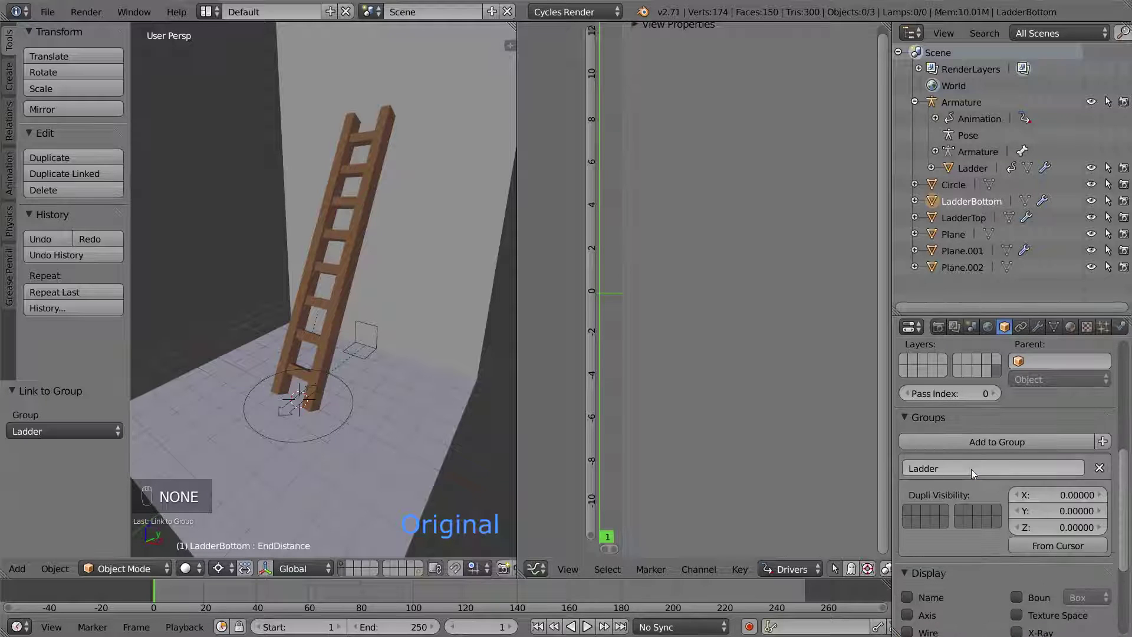
left_click(967, 219)
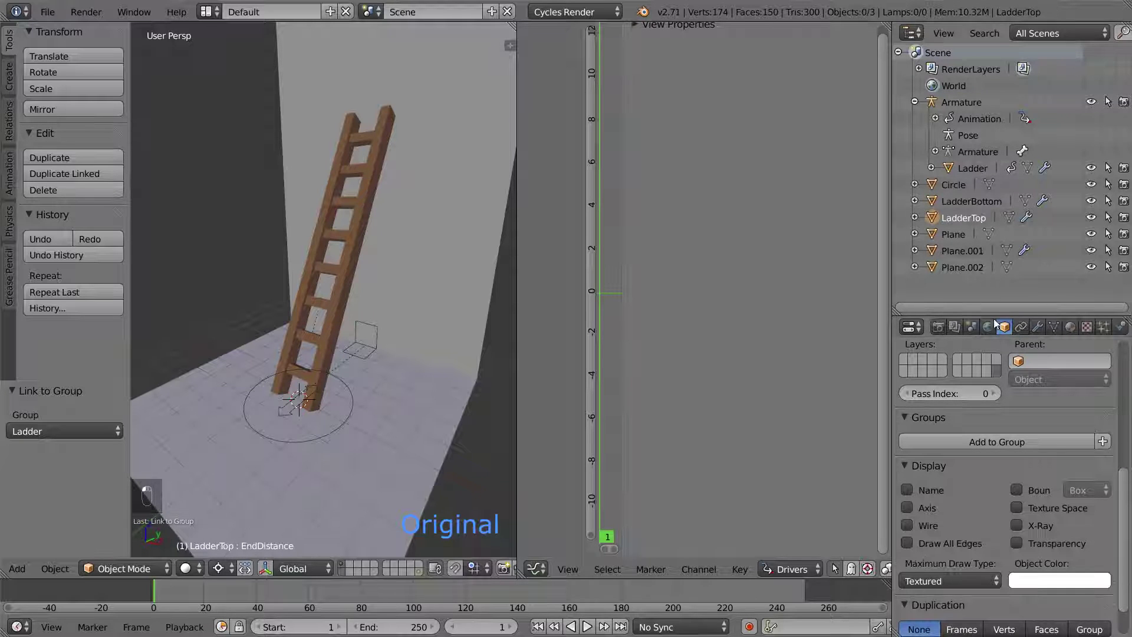
left_click(1005, 444)
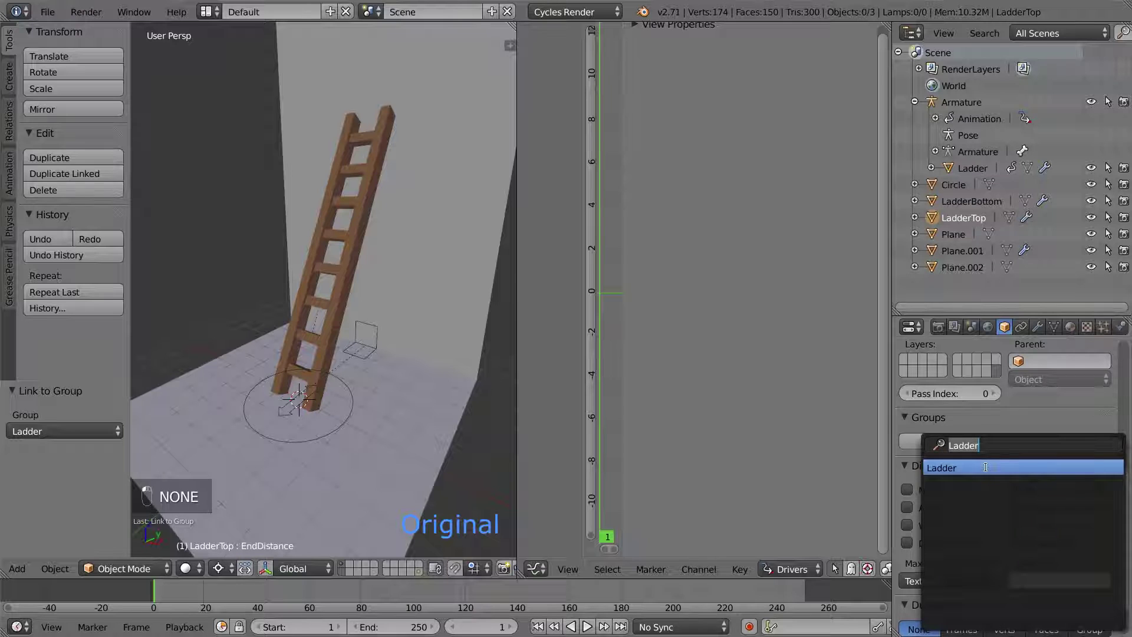
left_click(986, 467)
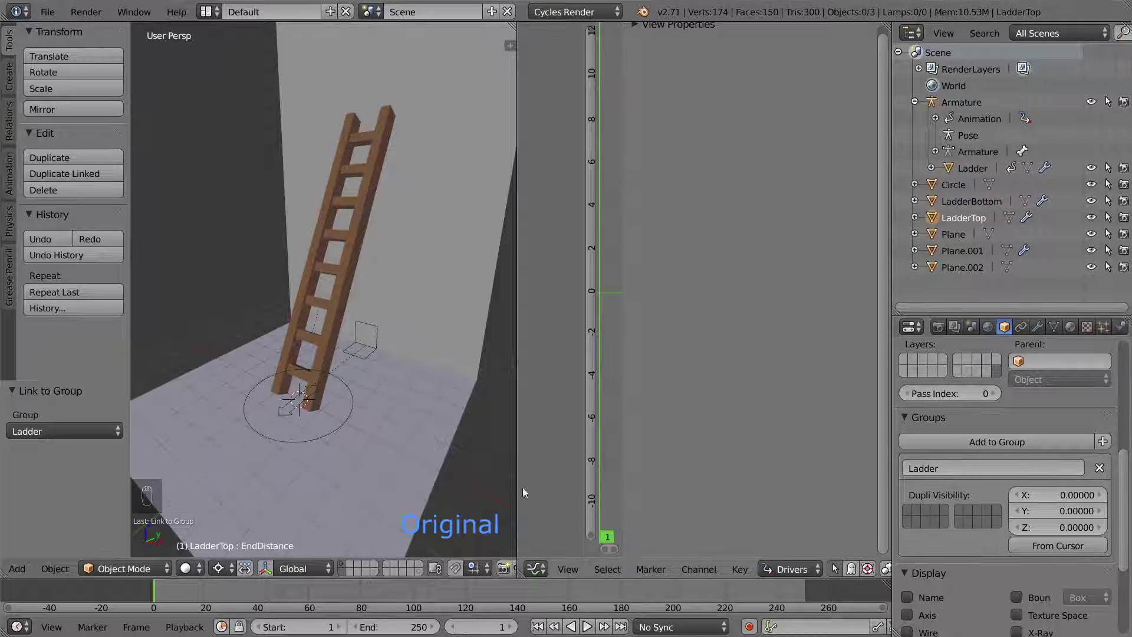
Step: Save over the original ladder file and link its Ladder group into the empty import scene
key("ctrl+s")
left_click(502, 480)
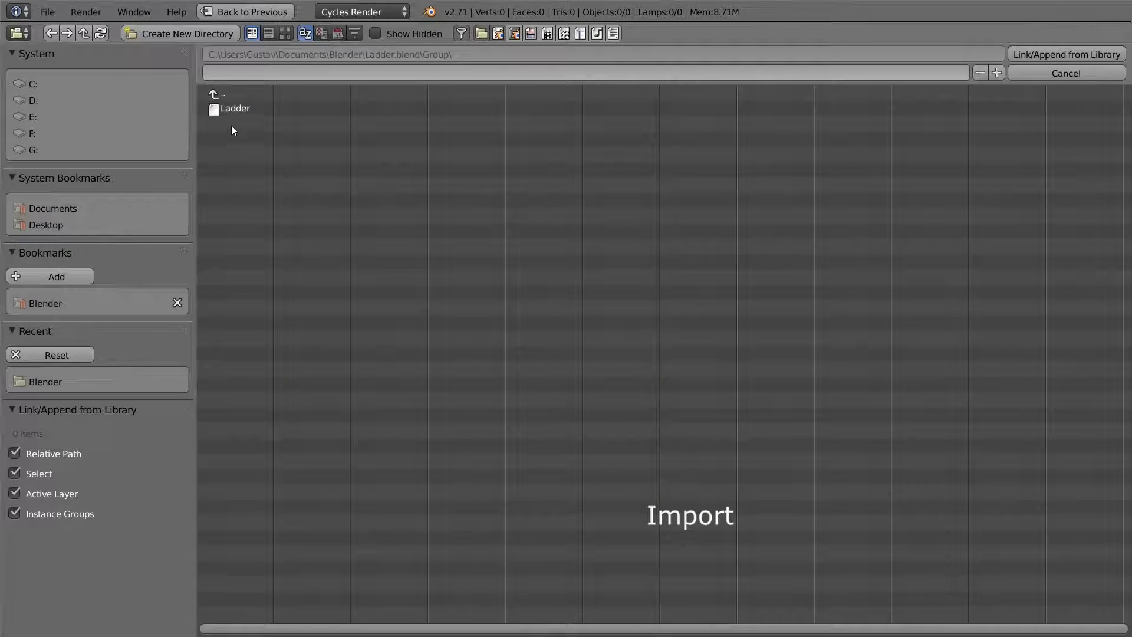
double_click(239, 108)
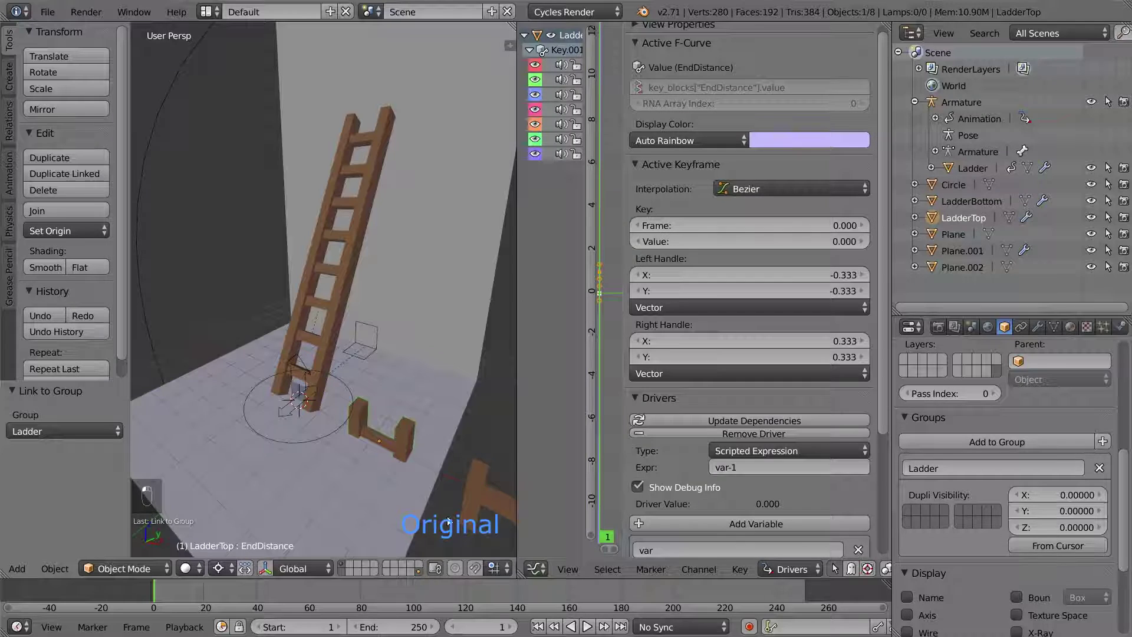
Step: In the original ladder file, hide LadderBottom and LadderTop in both the viewport and renders
middle_click_drag(420, 508, 378, 445)
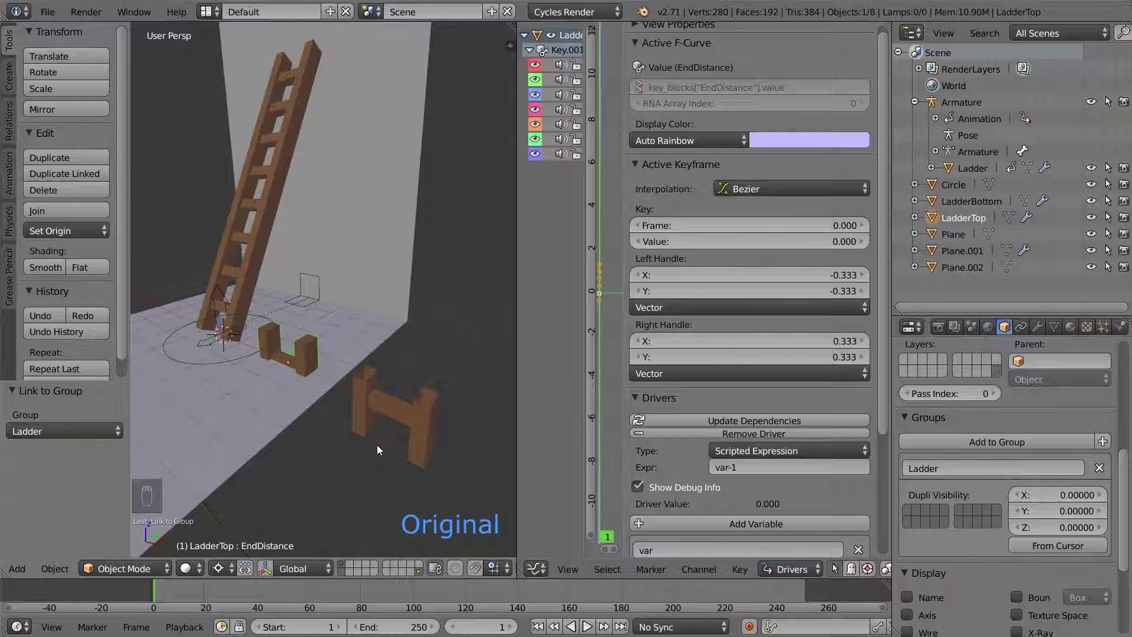
left_click(1092, 202)
left_click(1093, 217)
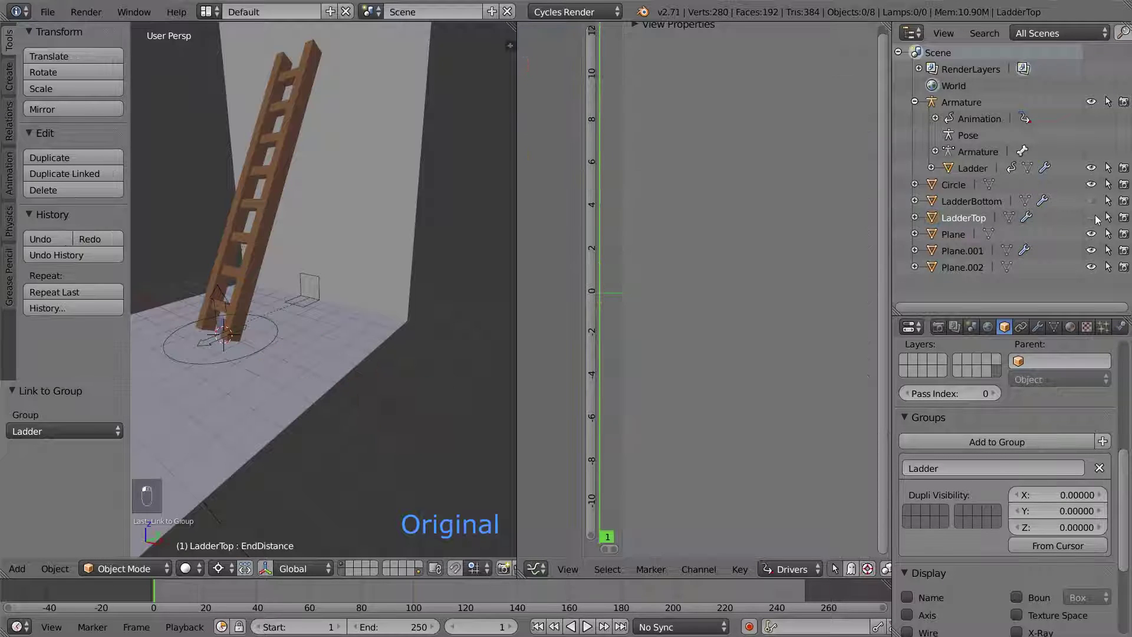
left_click(1124, 201)
left_click(1124, 217)
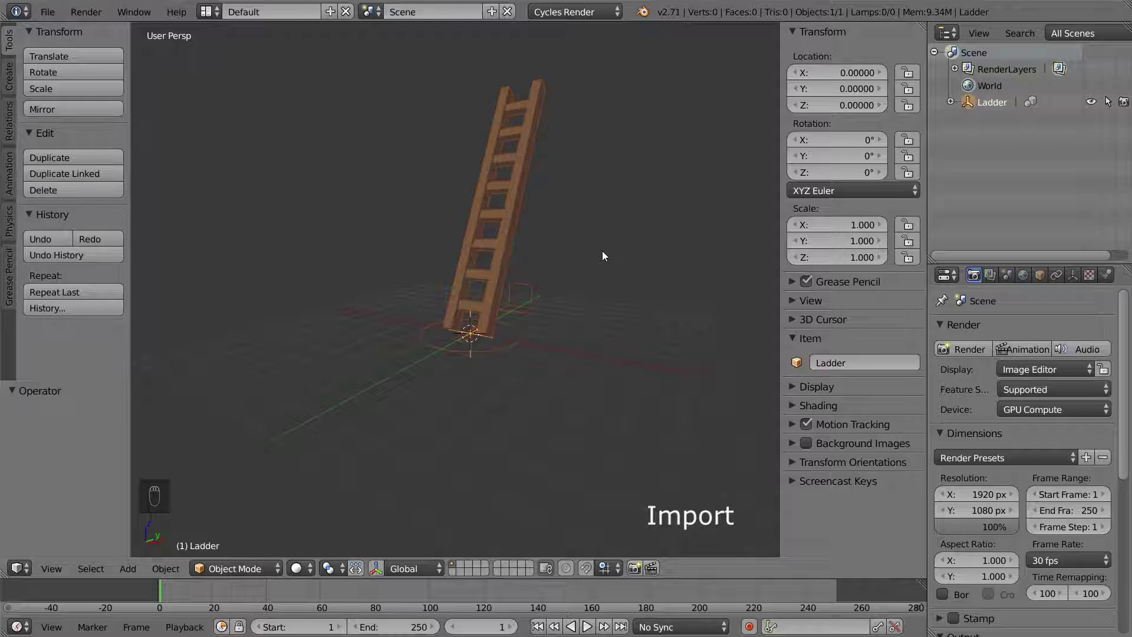
Step: In the import scene, make a proxy of the linked ladder's Armature and select it
key("ctrl+alt+p")
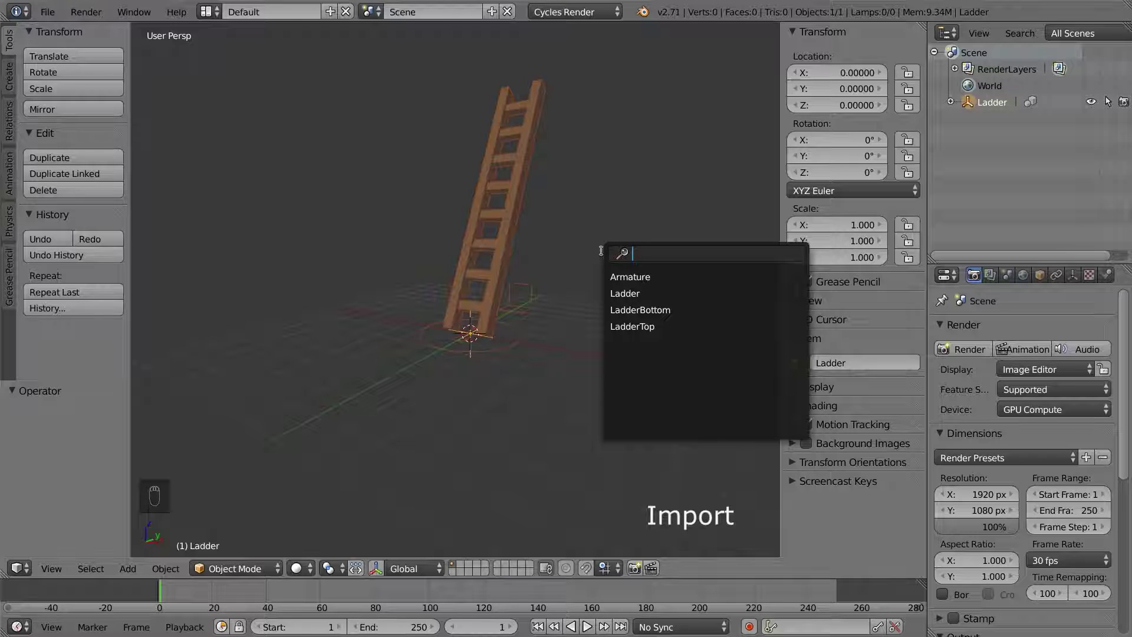
left_click(632, 277)
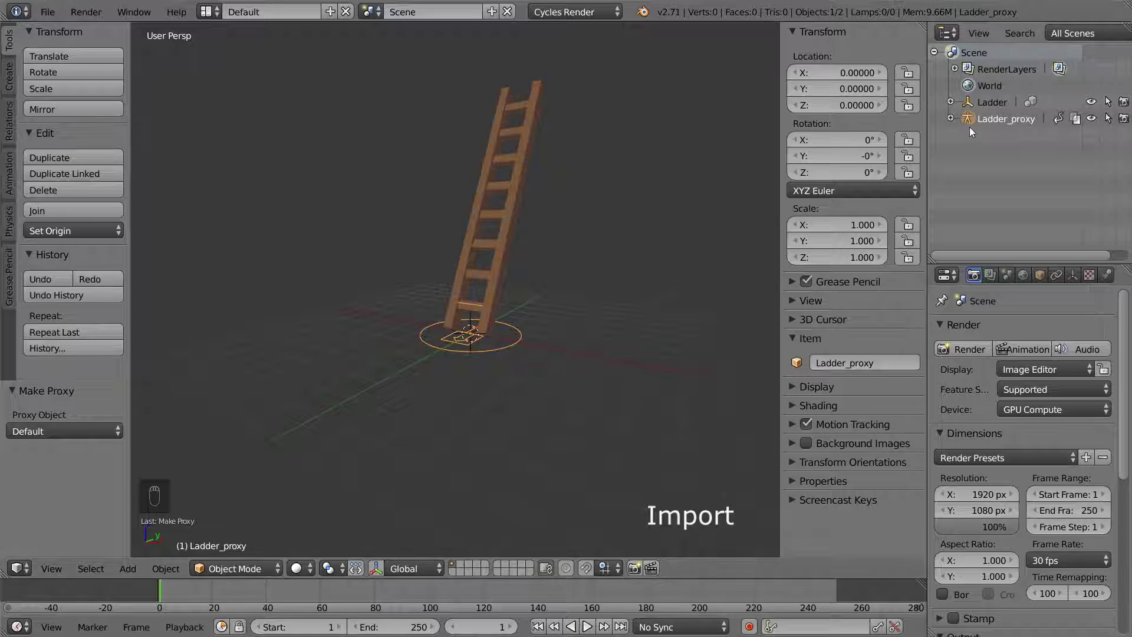
left_click(1014, 119)
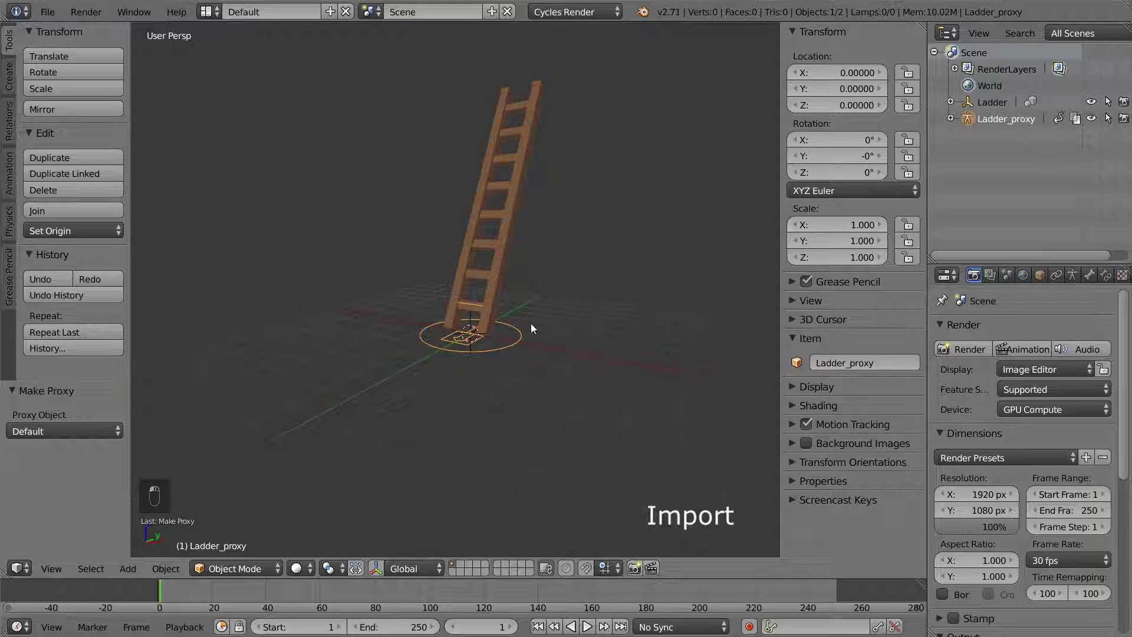
Step: In Pose Mode, move the proxy's Base bone to local Z about 4.48 and its Wall bone to about -3.82
key("ctrl+Tab")
key("g")
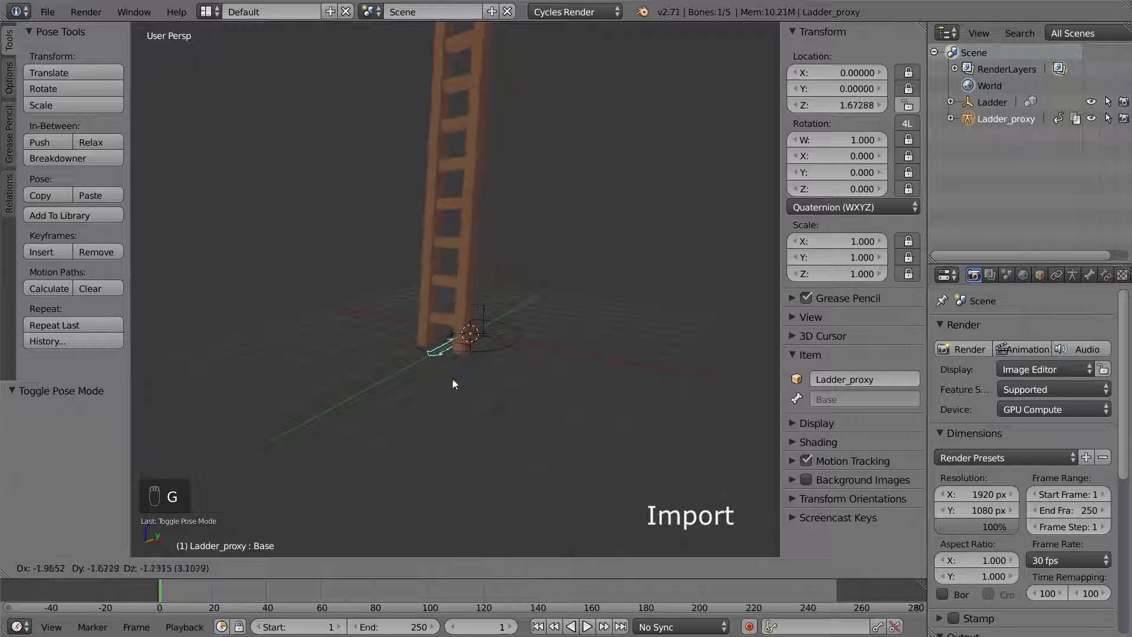
left_click(367, 427)
right_click(486, 310)
key("g")
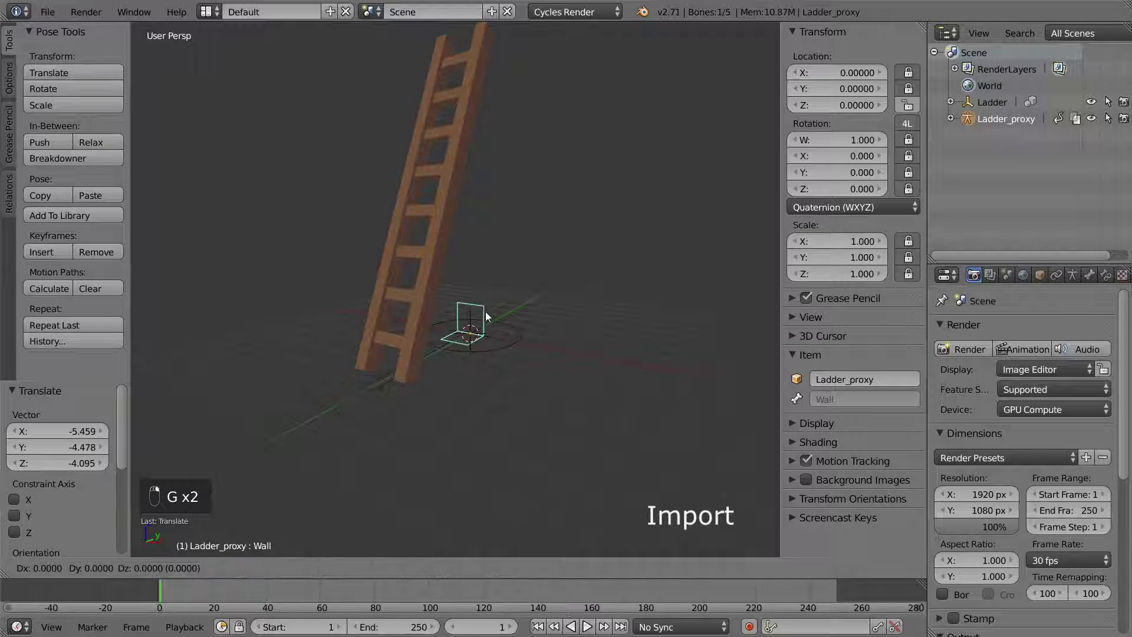
left_click(643, 268)
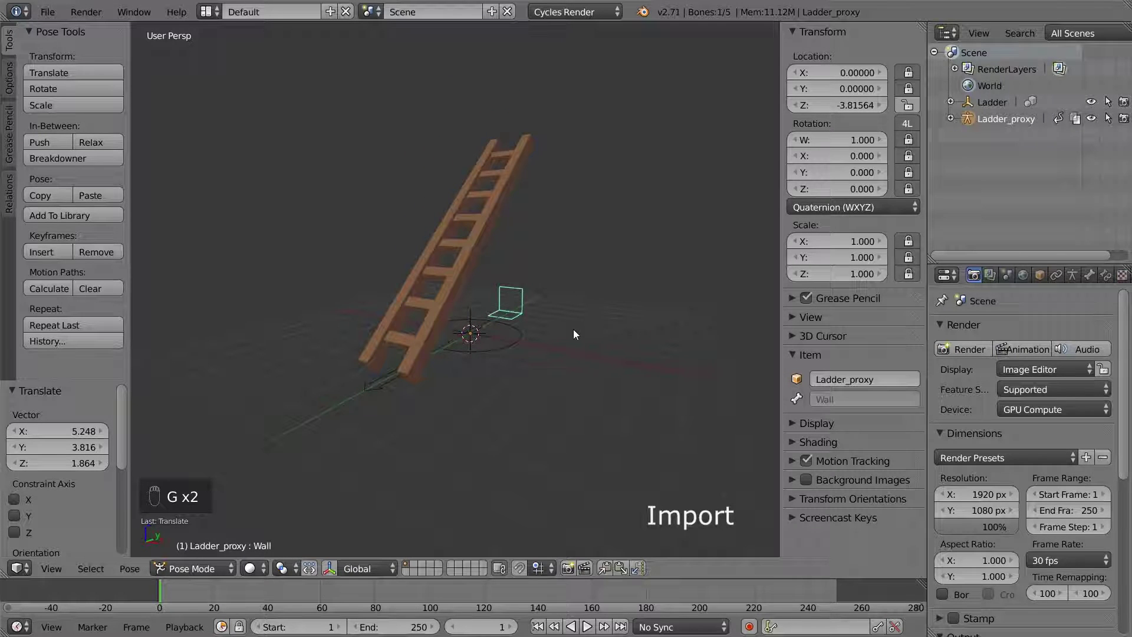
Step: In the ladder proxy's custom properties, try lower StepCount values, return it to 8, and set StepWidth to 1.300
left_click(1040, 274)
scroll(1039, 355, "down", 6)
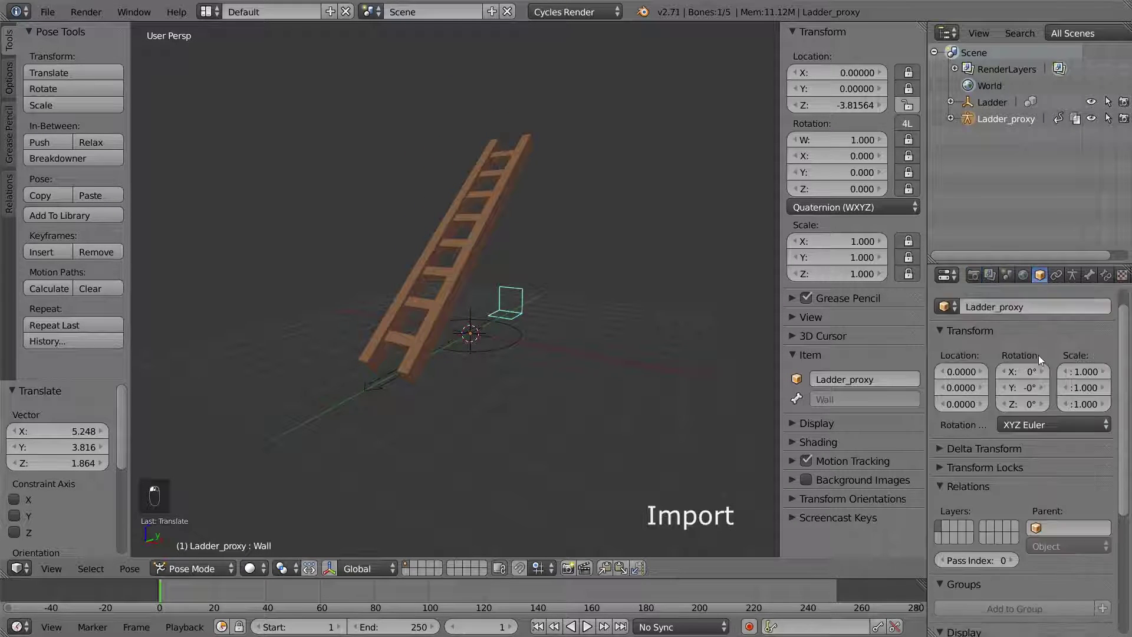
scroll(989, 592, "down", 1)
left_click(989, 592)
scroll(989, 592, "down", 8)
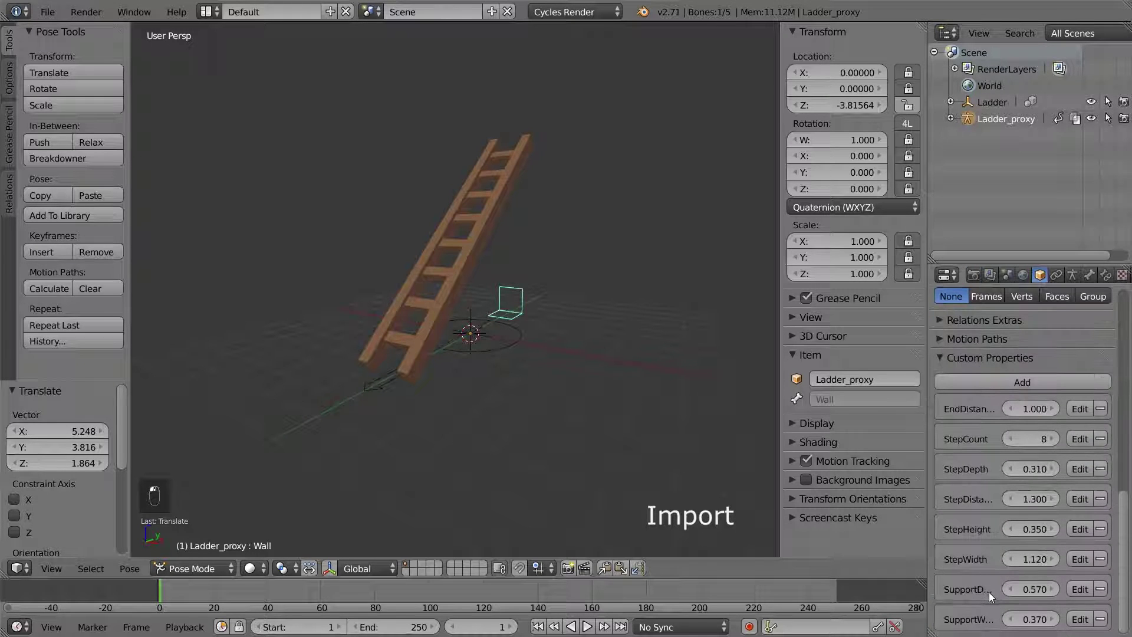
left_click(1010, 440)
left_click(1010, 439)
left_click(1010, 440)
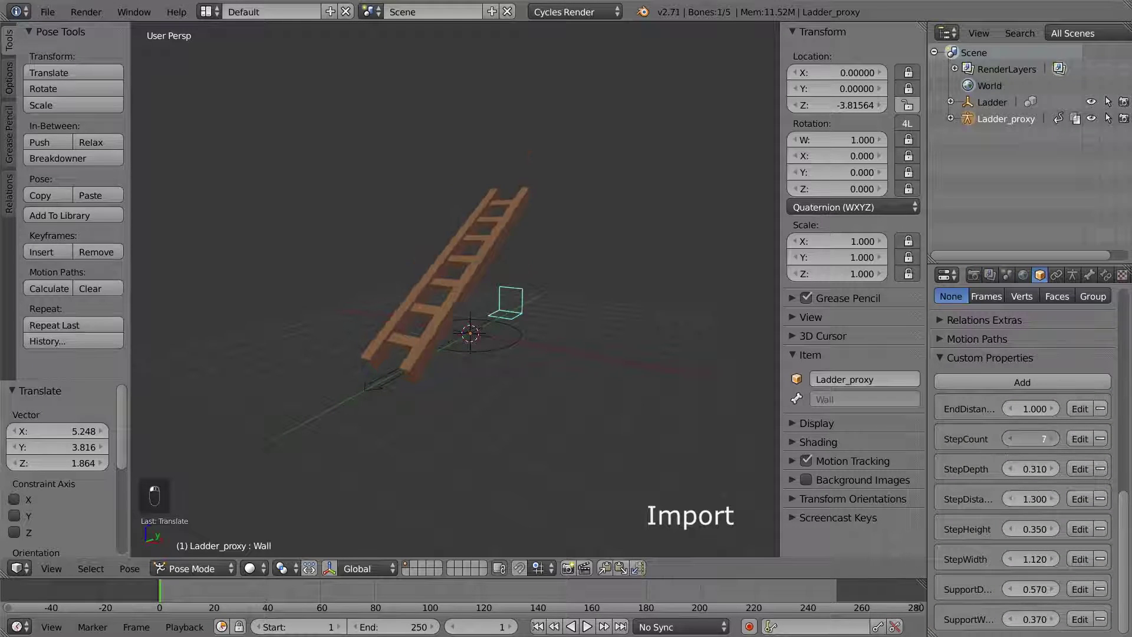
left_click(1010, 439)
left_click_drag(1011, 439, 1028, 440)
left_click_drag(1033, 558, 978, 558)
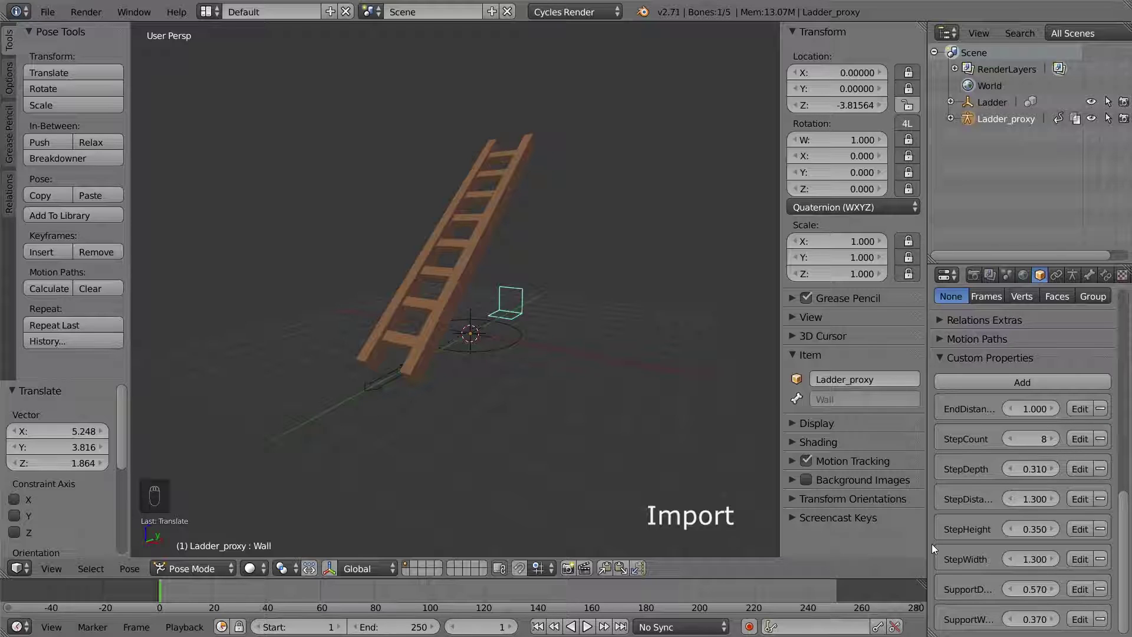
Step: Try moving the linked Ladder group's empty, and make that empty unselectable
left_click(994, 101)
key("g")
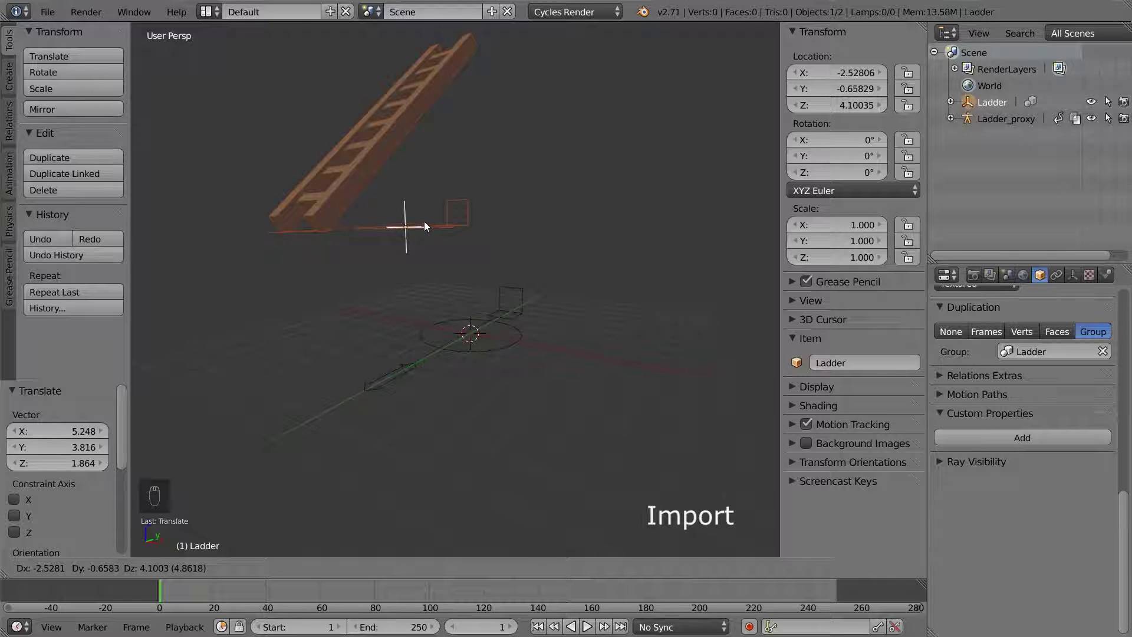
right_click(426, 226)
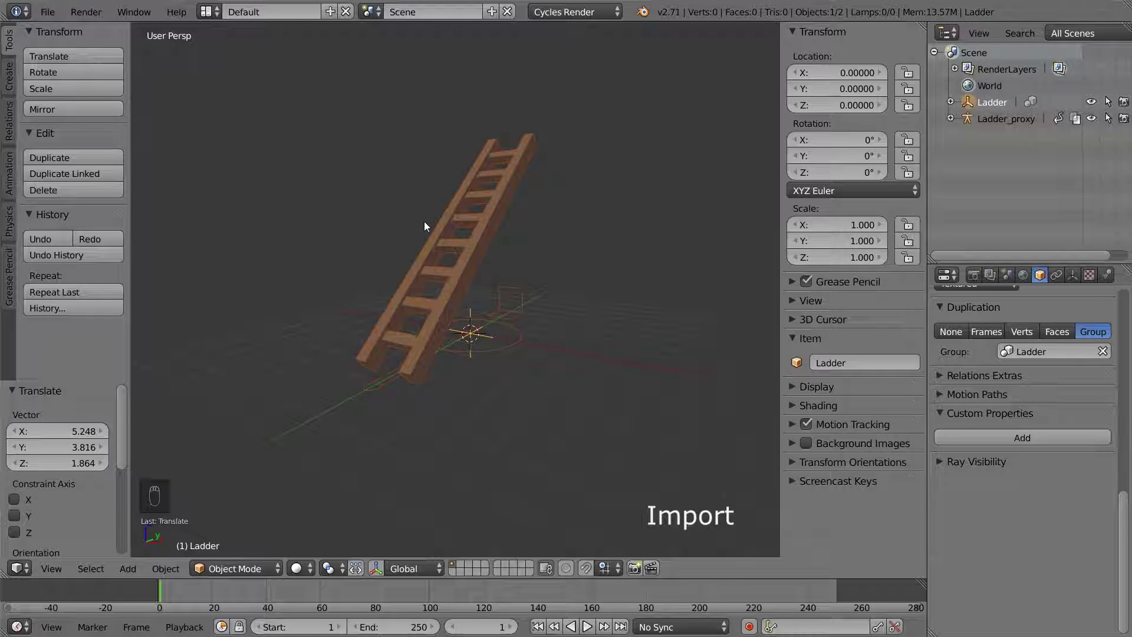
left_click(1108, 102)
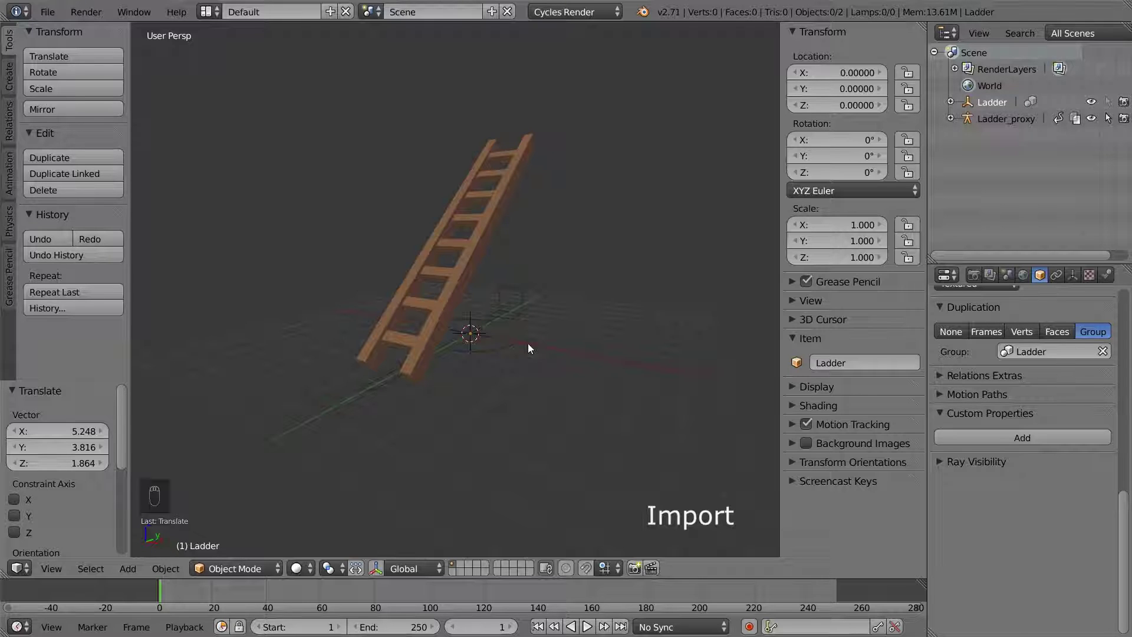
Step: Select the ladder proxy and, in Pose Mode, move its Base bone to local Z about 3.62
right_click(391, 380)
key("ctrl+Tab")
key("g")
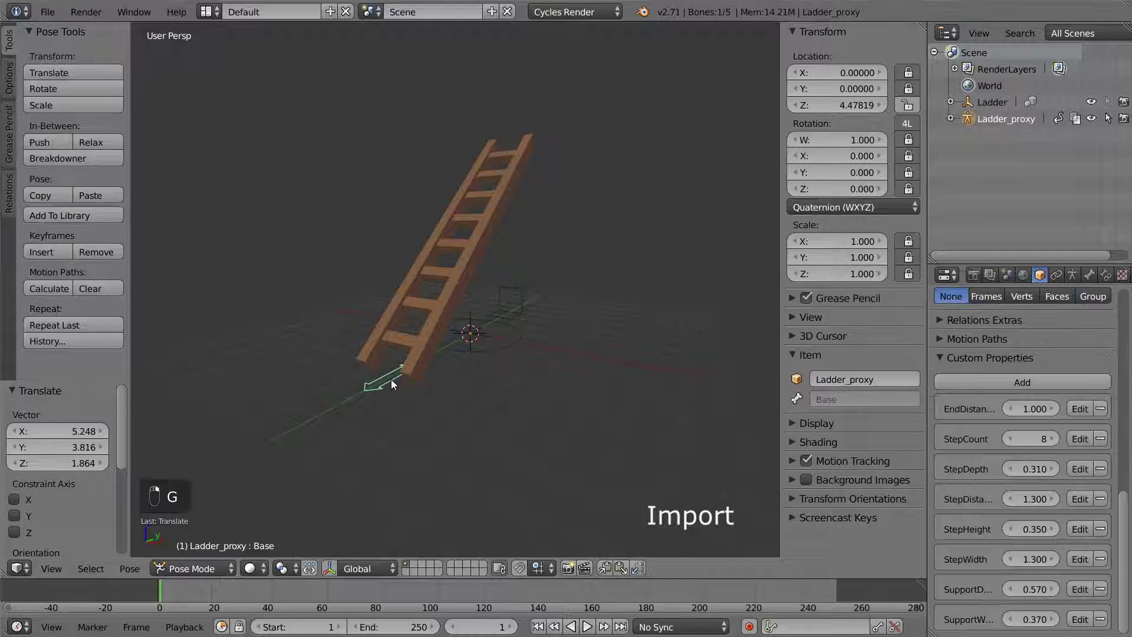
left_click(448, 387)
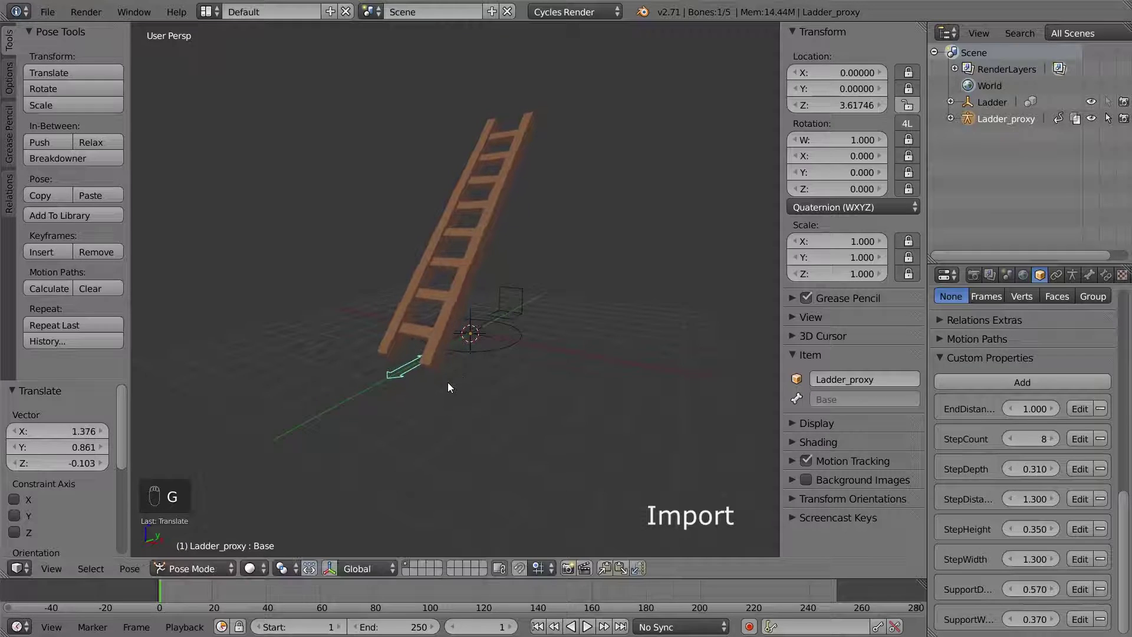
middle_click_drag(558, 343, 552, 361)
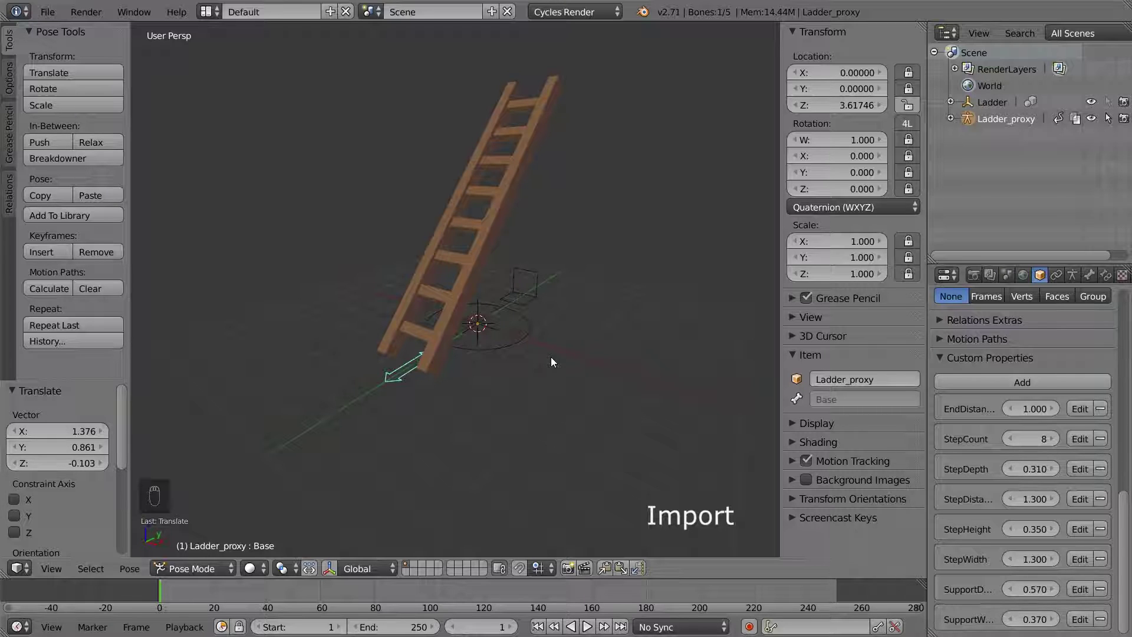
right_click(531, 353)
Step: Start a new empty import scene and append the Ladder group from Ladder.blend
left_click(47, 12)
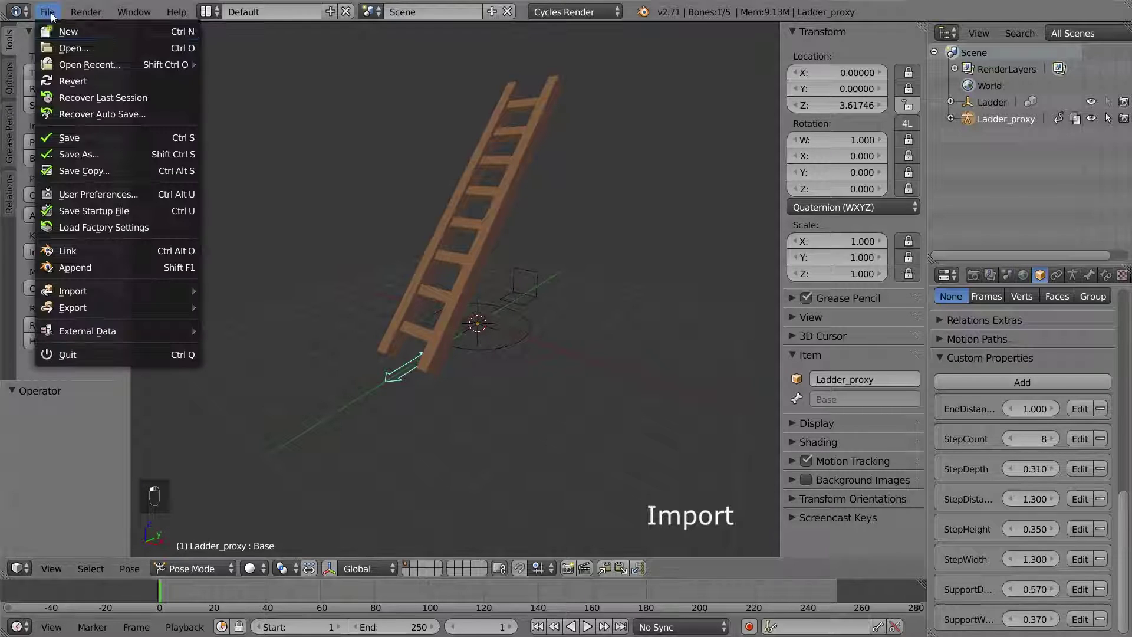
left_click(54, 25)
left_click(80, 41)
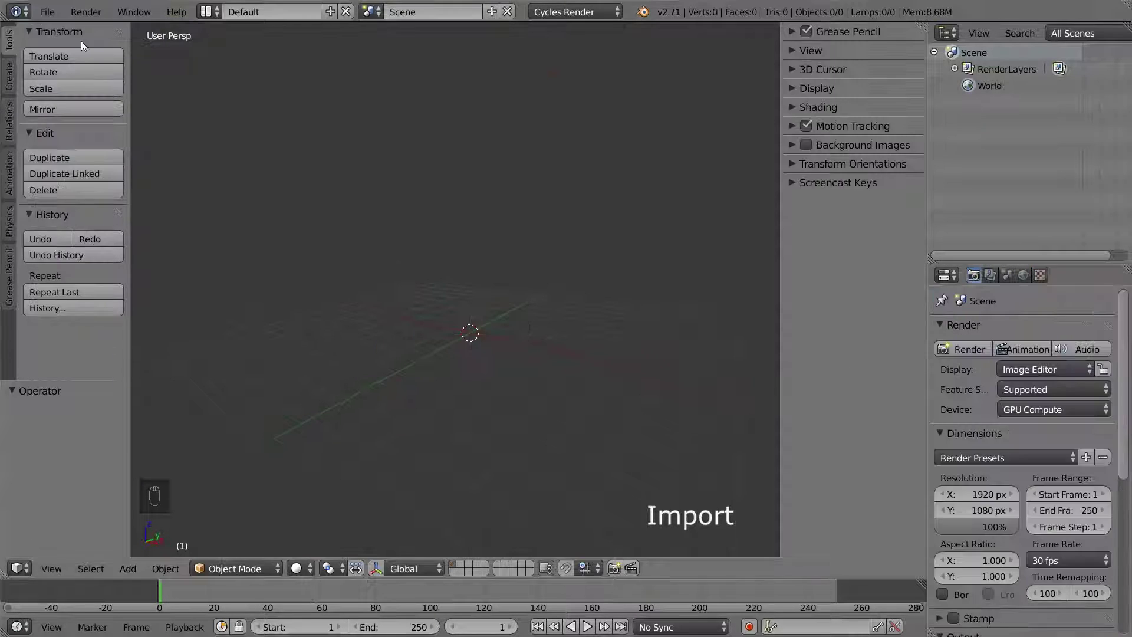
left_click(53, 13)
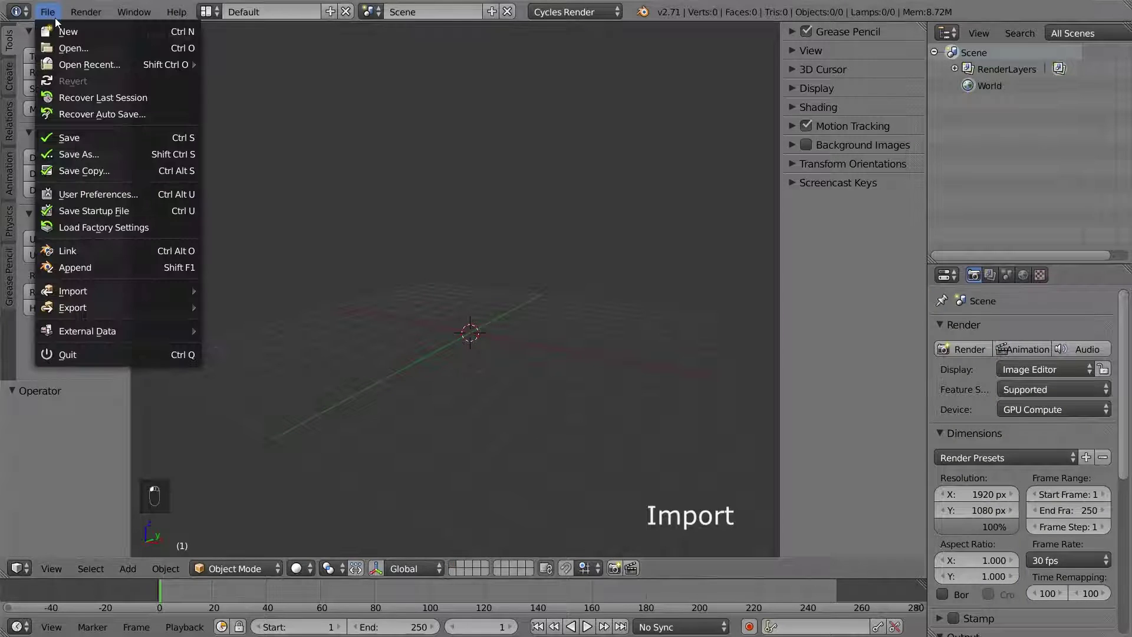
left_click(115, 267)
double_click(245, 107)
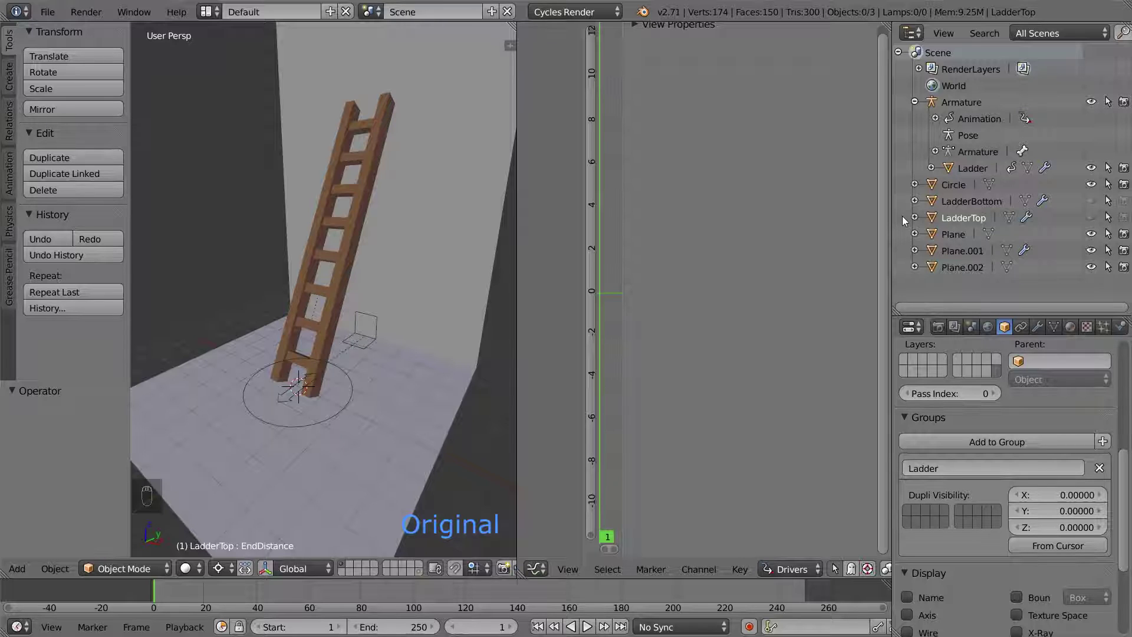
Step: Parent LadderTop and LadderBottom to the Armature as Object in the original file, and append the Ladder group into the import scene without instancing
left_click_drag(932, 219, 931, 107)
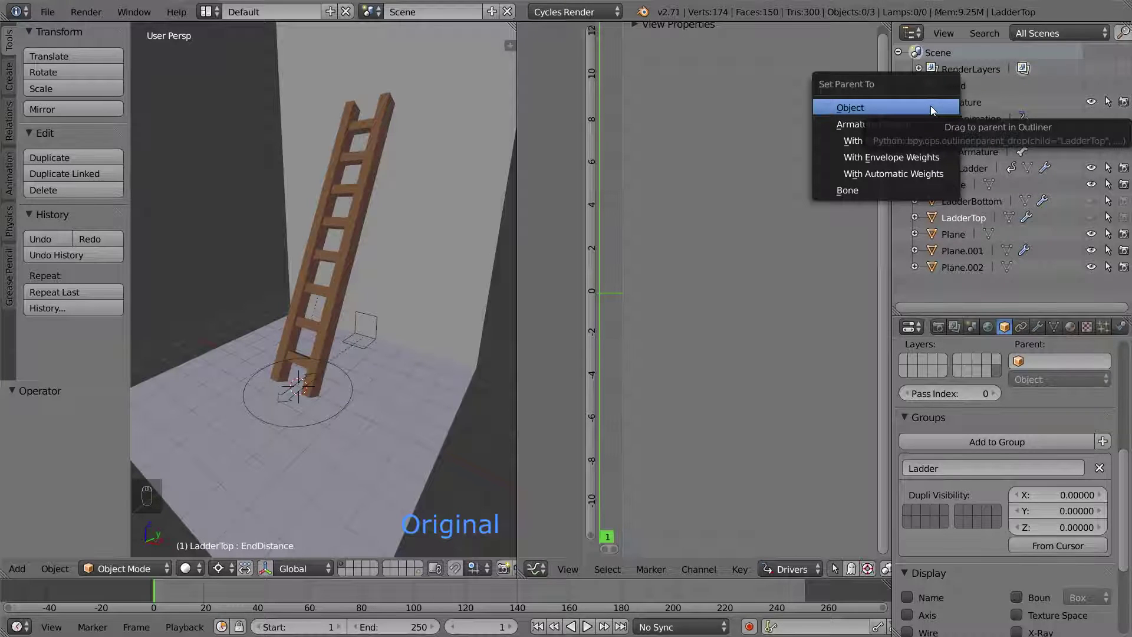
left_click(932, 108)
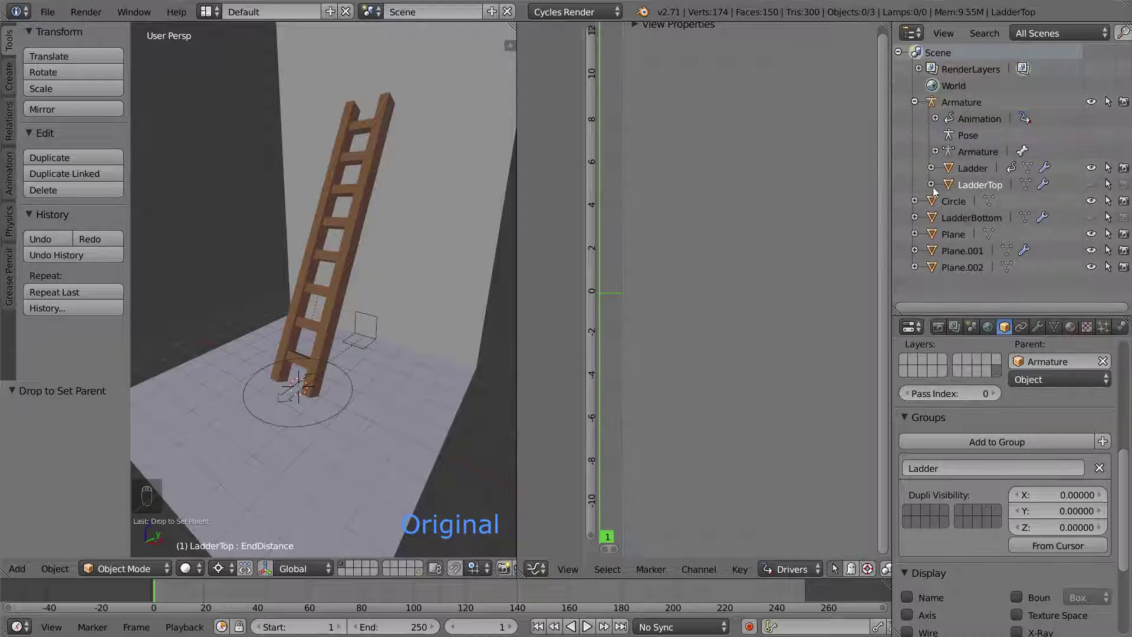
left_click_drag(921, 217, 932, 104)
left_click(932, 104)
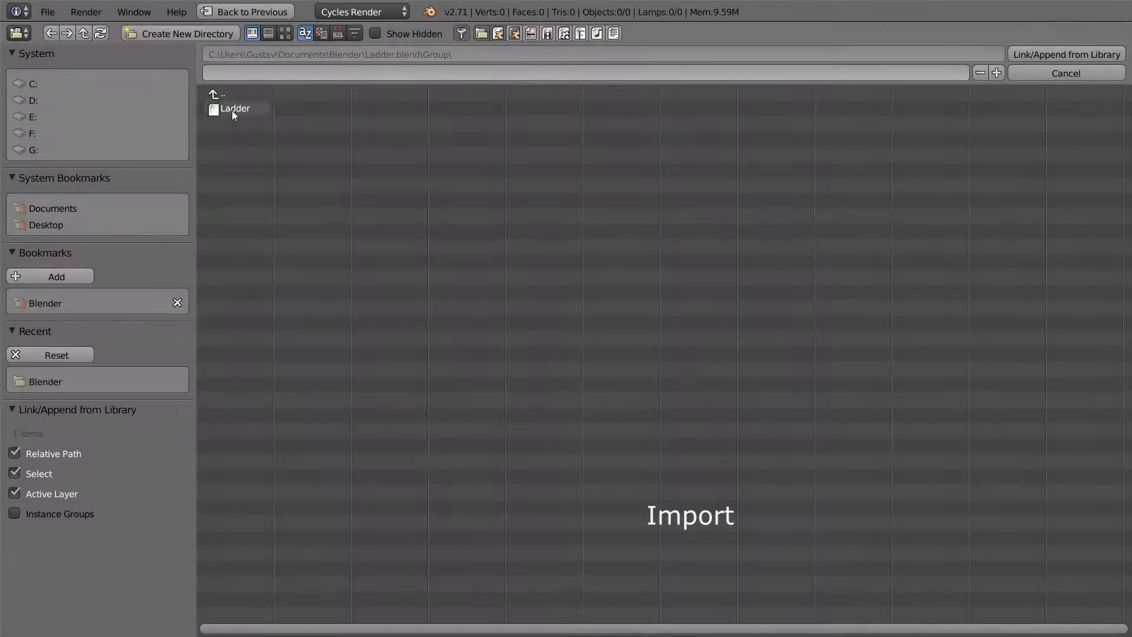
double_click(231, 110)
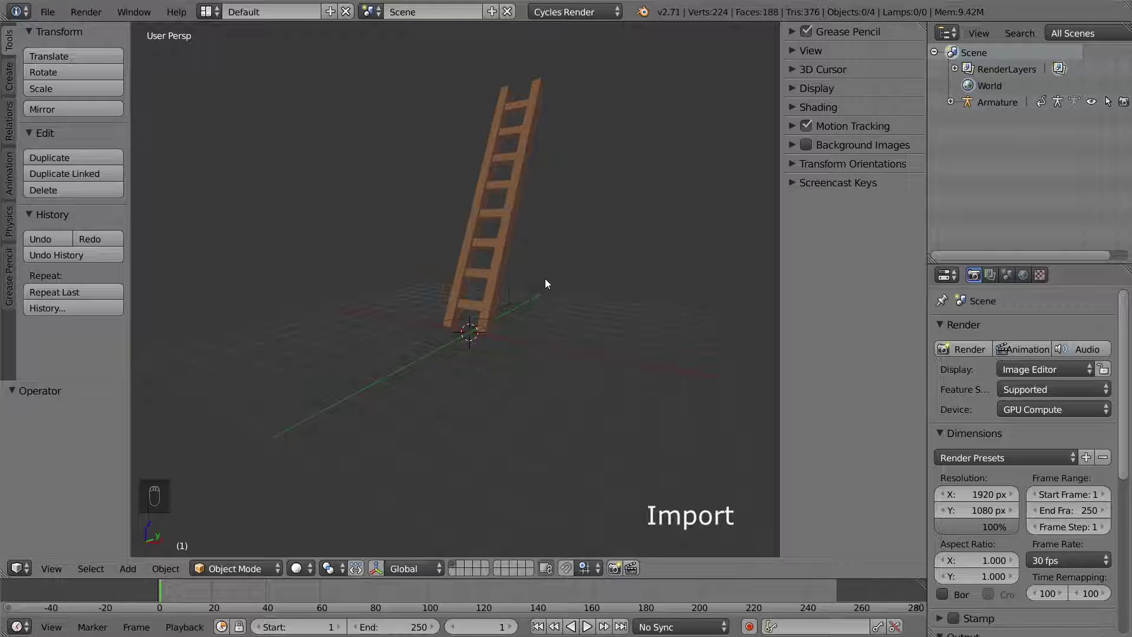
Step: Append a second copy of the Ladder group from Ladder.blend without instancing
left_click(55, 12)
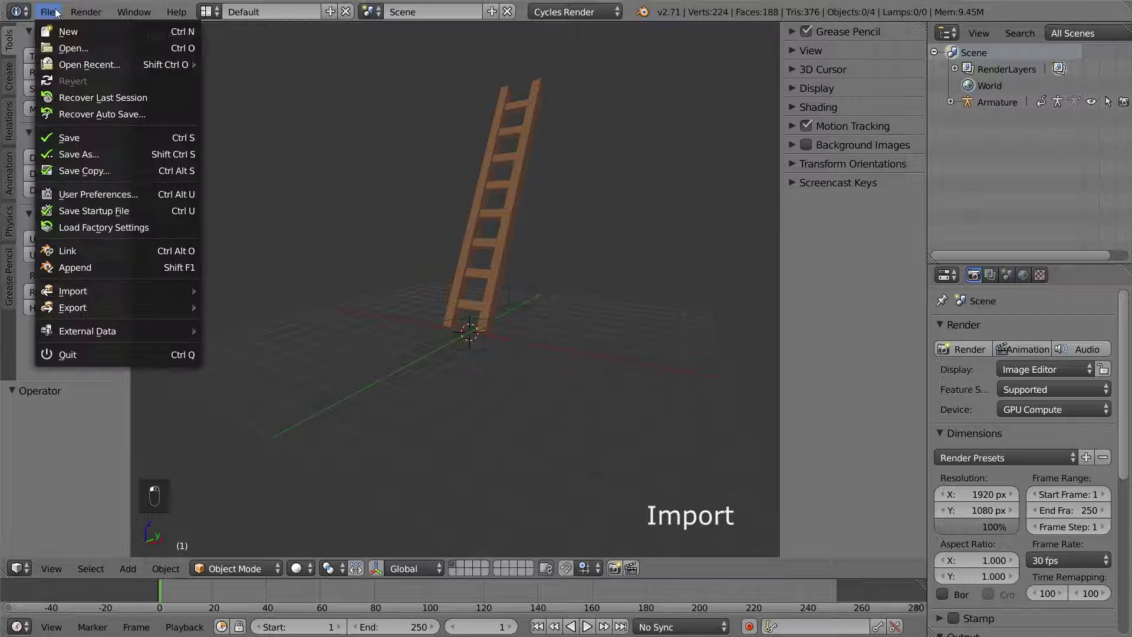
left_click(135, 267)
double_click(243, 110)
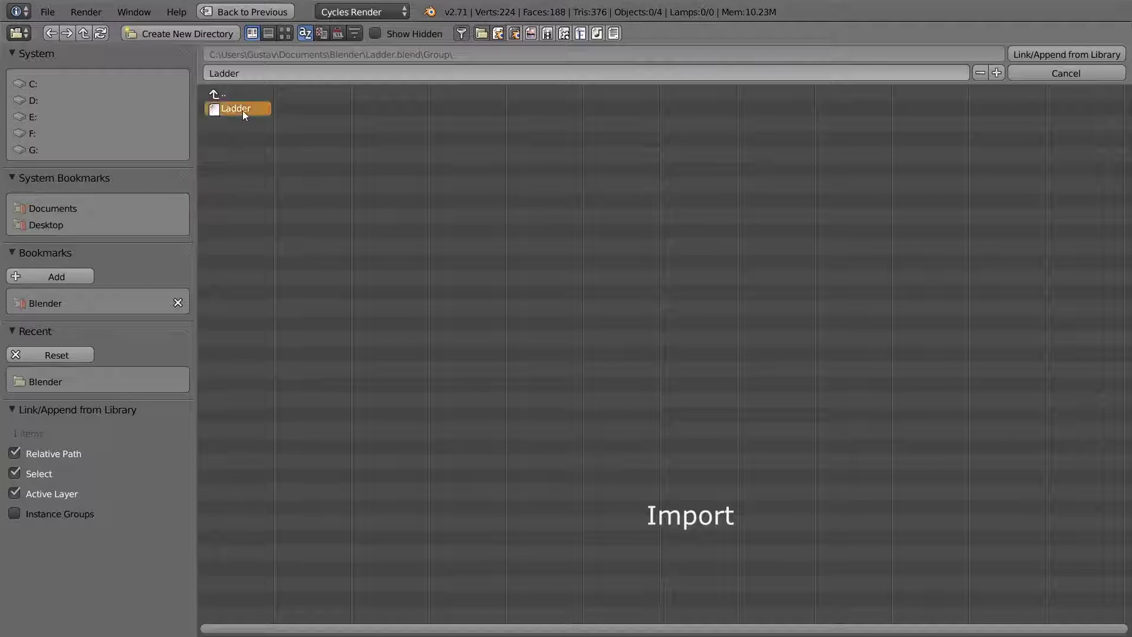
Step: Move the first Armature's Master bone in Pose Mode by about X -6.96, Y -4.47, Z 0.01, and return to Object Mode
key("ctrl+Tab")
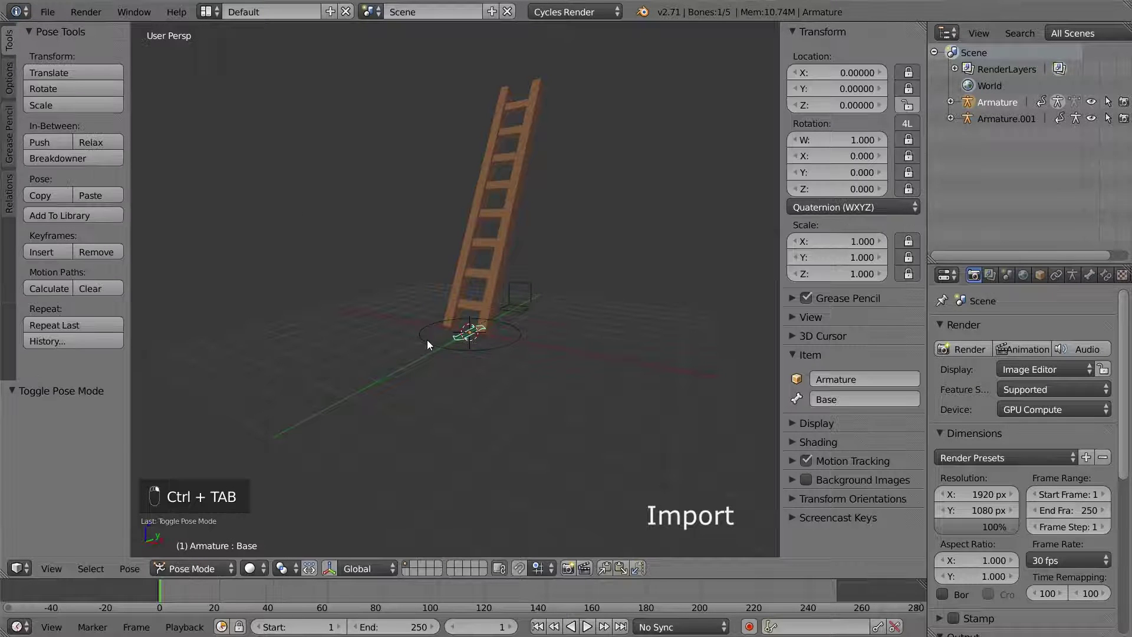
right_click(427, 340)
key("g")
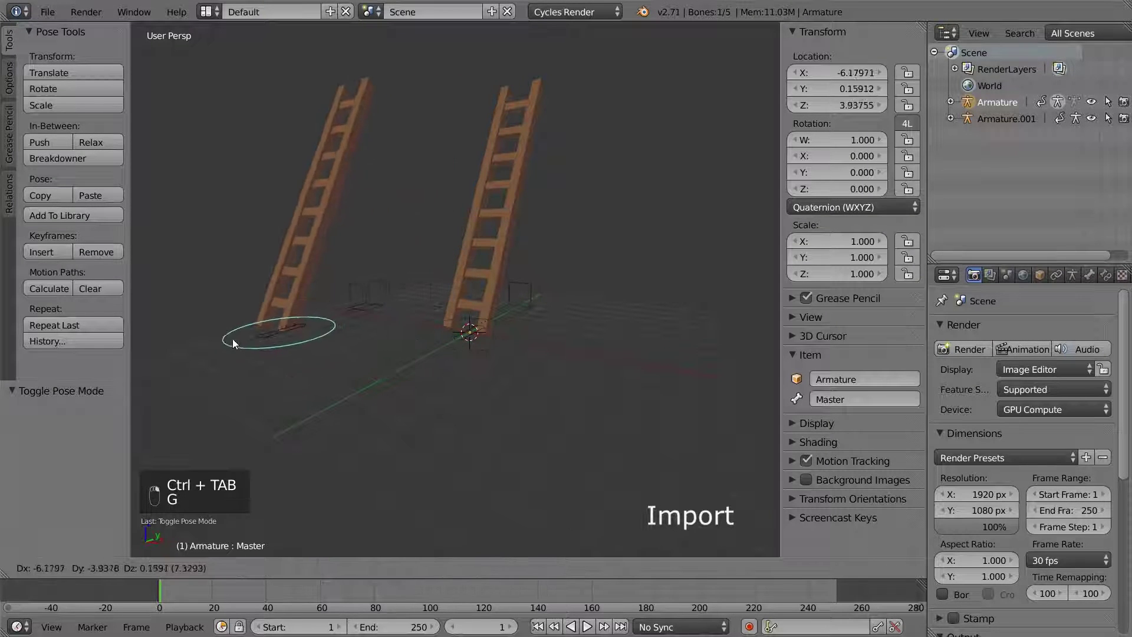
left_click(216, 344)
key("ctrl+Tab")
Step: Rotate Armature.001's Master bone about 57° around Z in Pose Mode and move it by about X 4.35, Y 2.54, Z -1.13
right_click(451, 349)
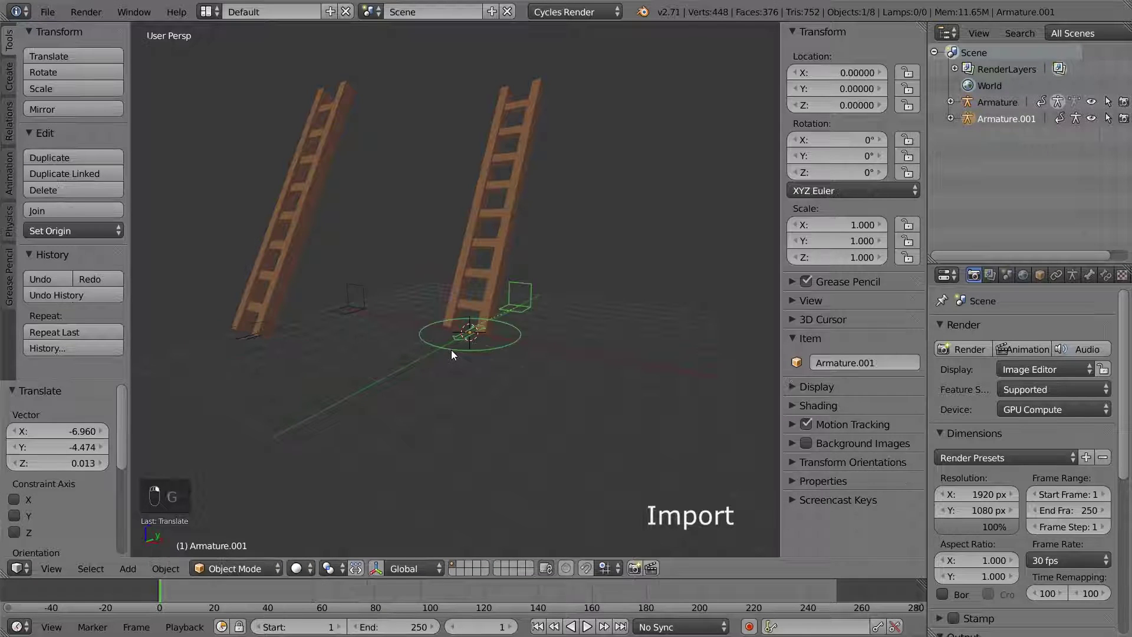
key("ctrl+Tab")
key("r")
left_click(564, 319)
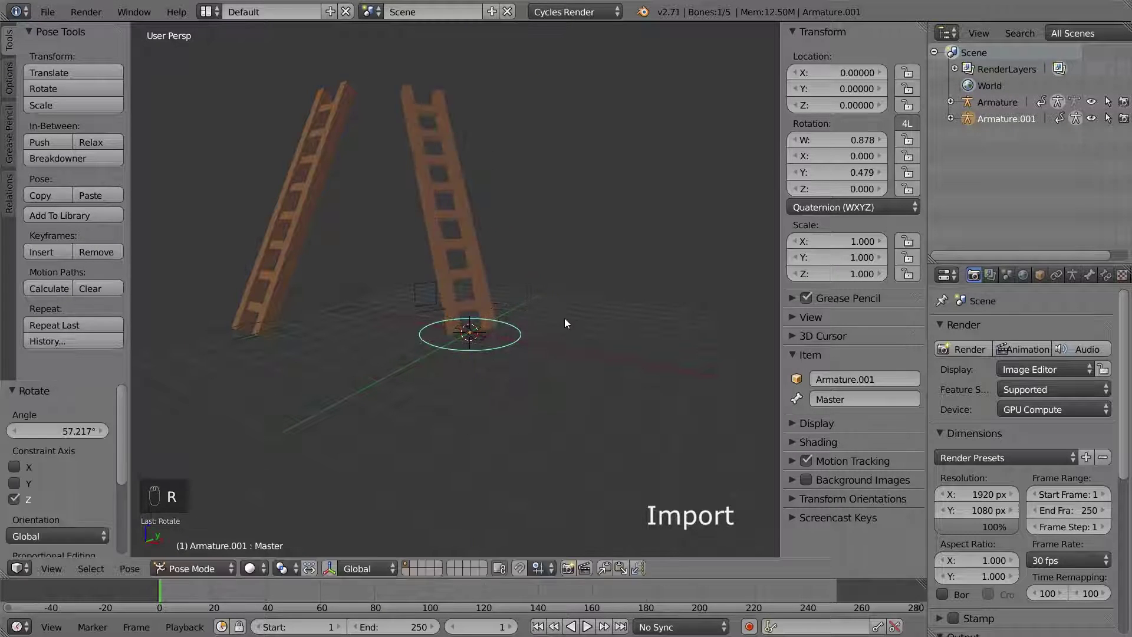
key("g")
left_click(693, 345)
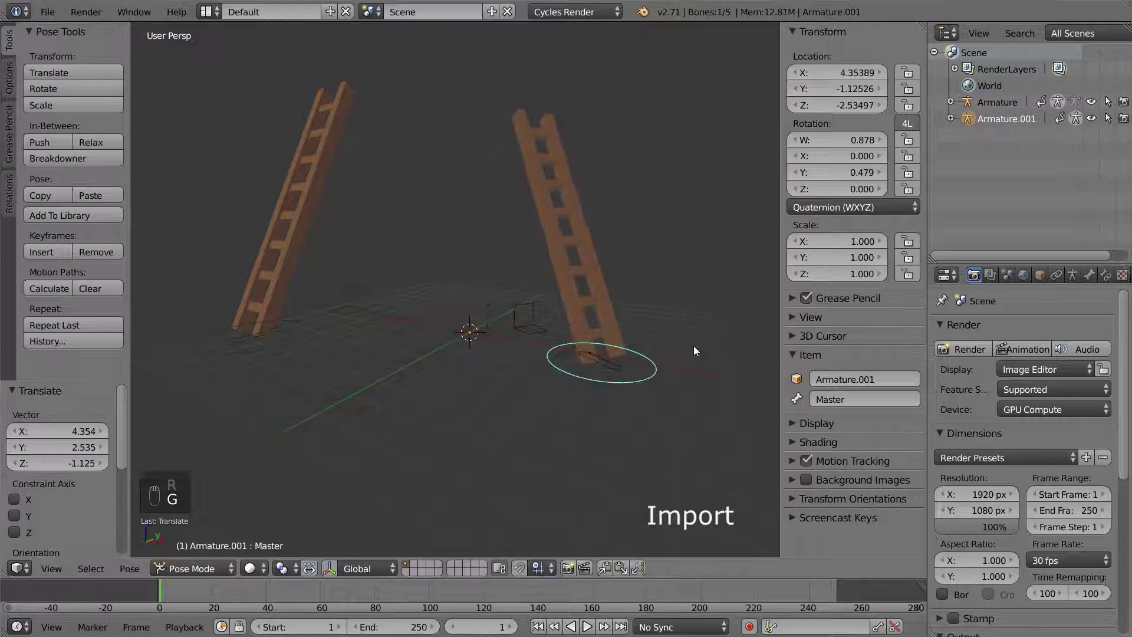
Step: Move Armature.001's Wall bone to local Z about -11.01 and shift its Base bone away from the Wall bone
right_click(537, 331)
key("g")
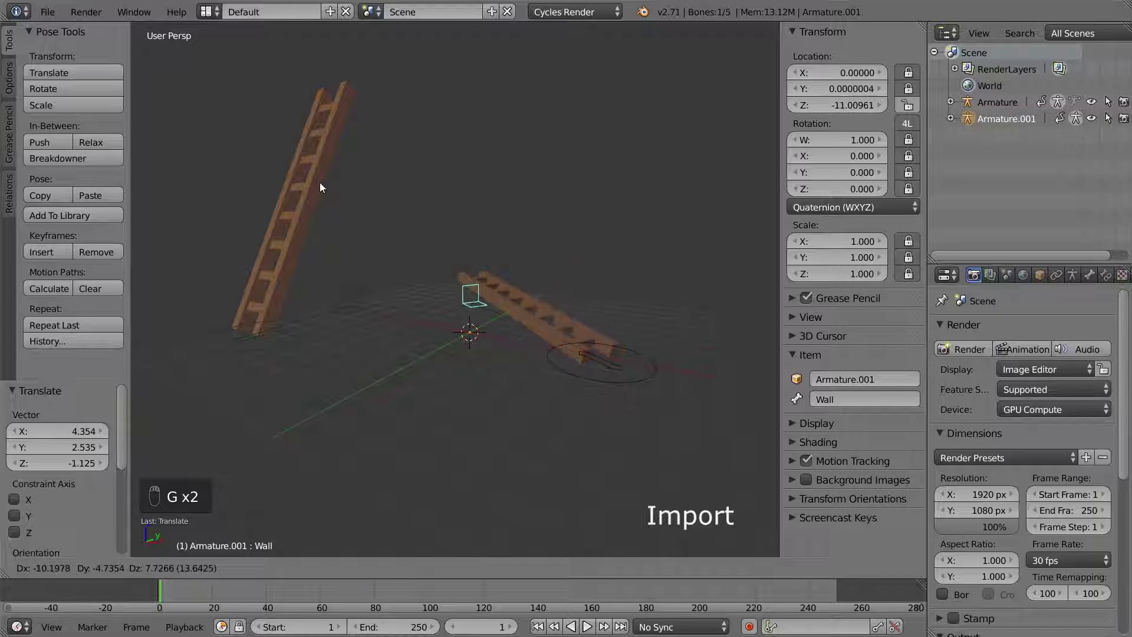
left_click(452, 277)
right_click(596, 356)
key("g")
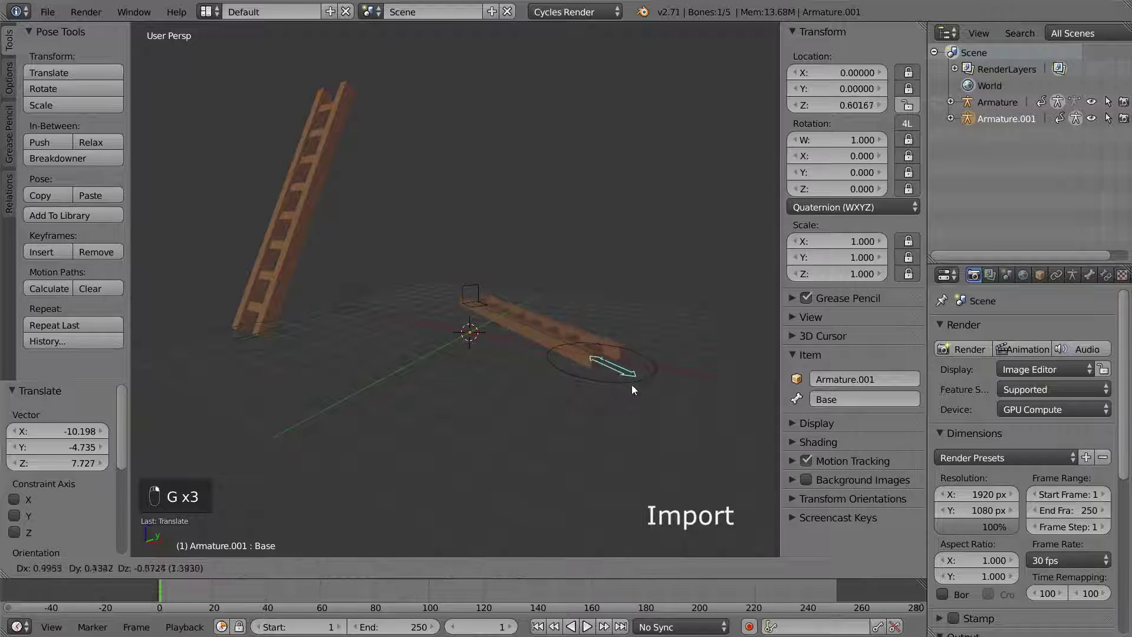
left_click(681, 414)
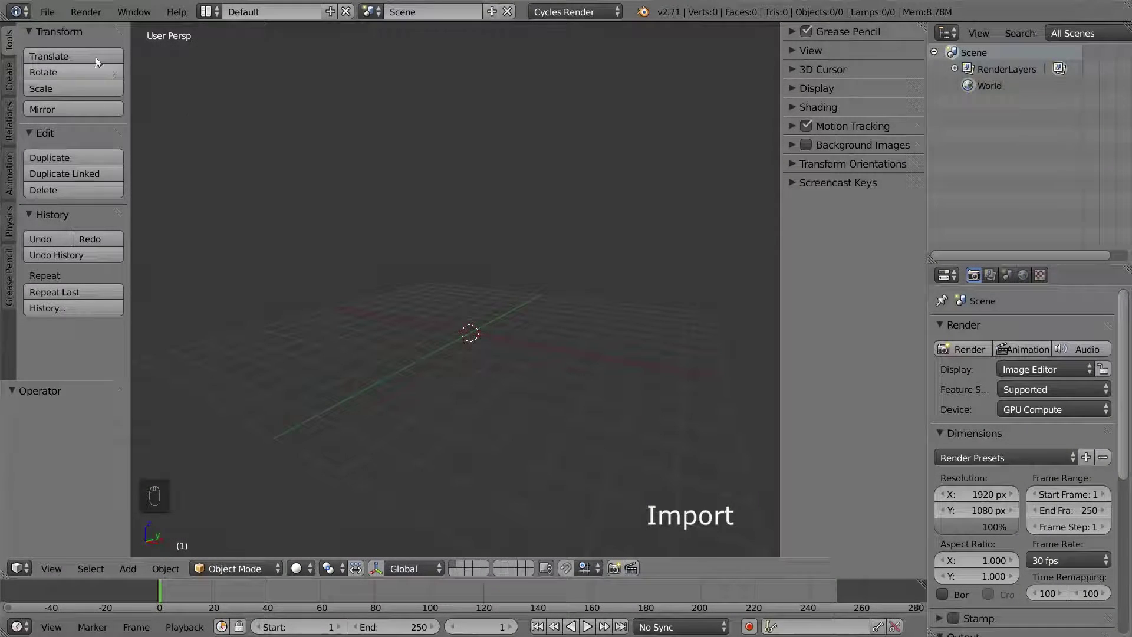
Step: Link the Ladder group into a new empty import scene and make a proxy from it
left_click(50, 13)
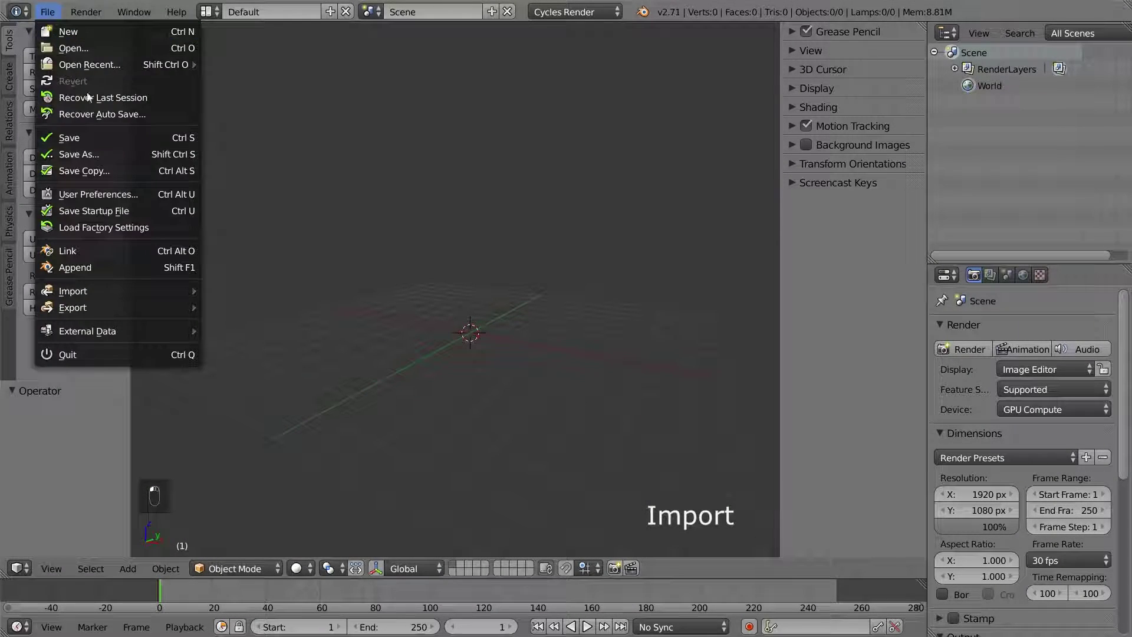
left_click(122, 250)
double_click(235, 112)
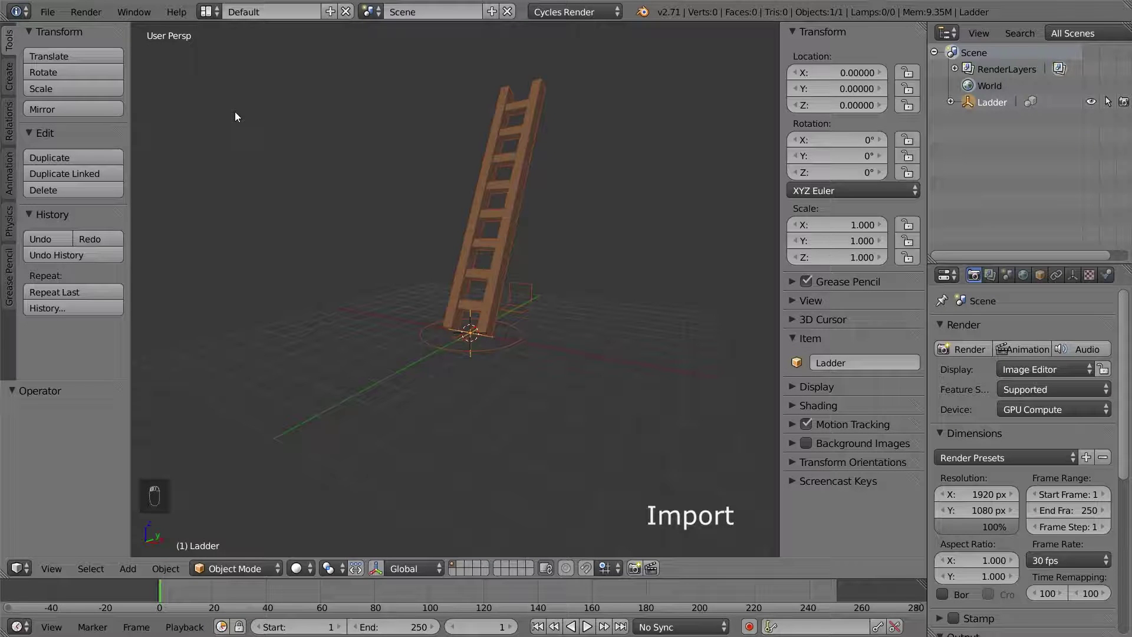
key("ctrl+alt+p")
key("Return")
Step: Move the ladder proxy's Master bone in Pose Mode by about X -6.46, Y -4.43, Z -1.17
key("ctrl+Tab")
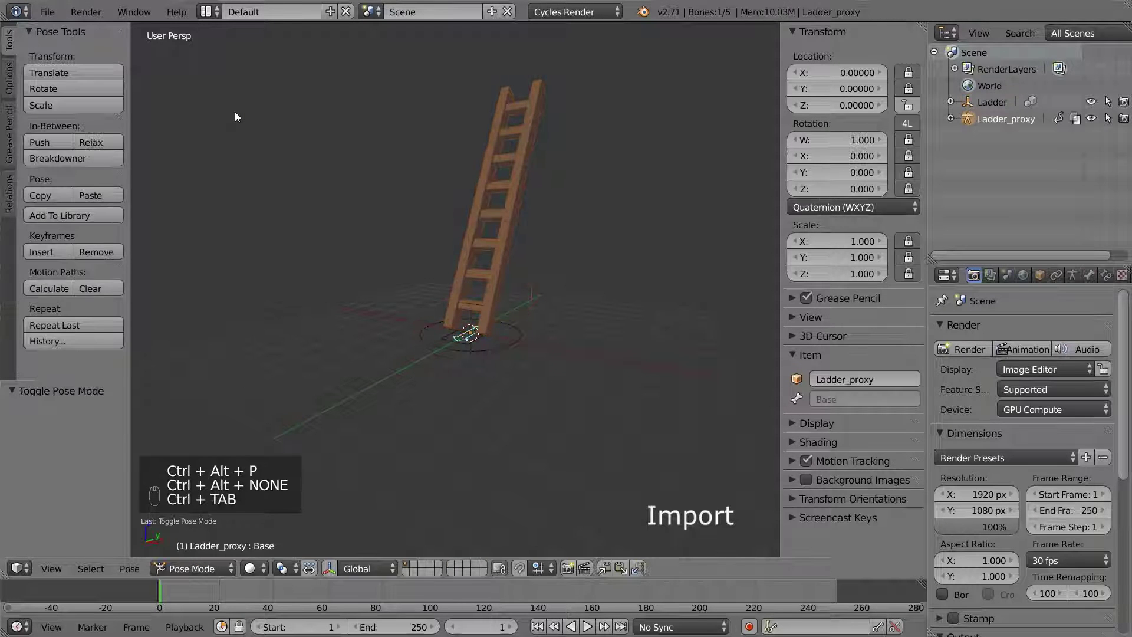
right_click(419, 331)
key("g")
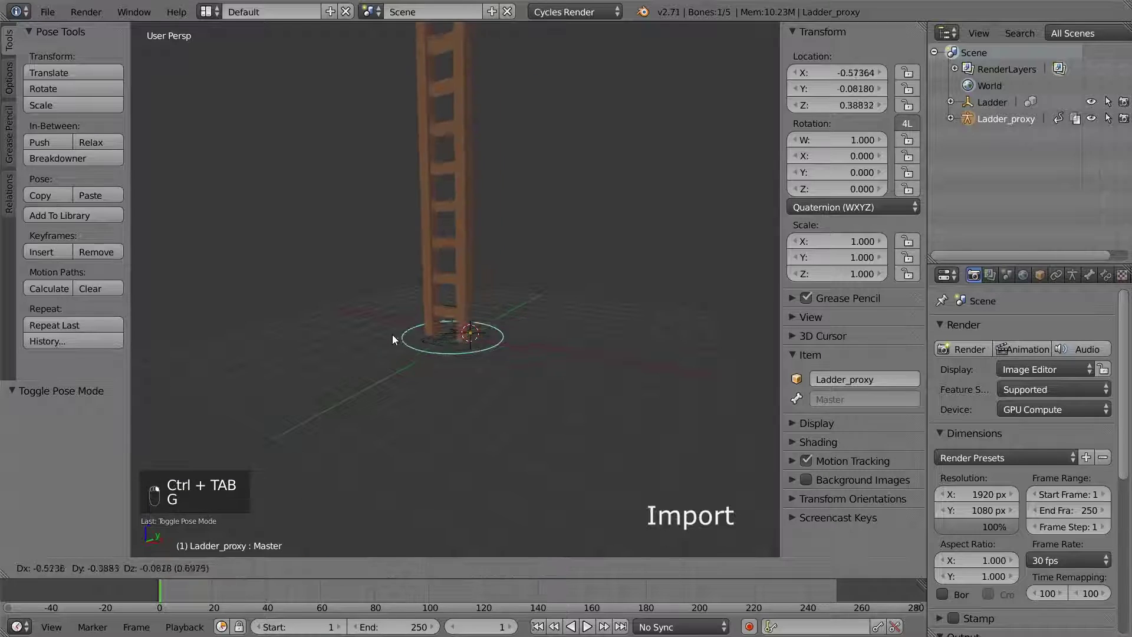
left_click(218, 365)
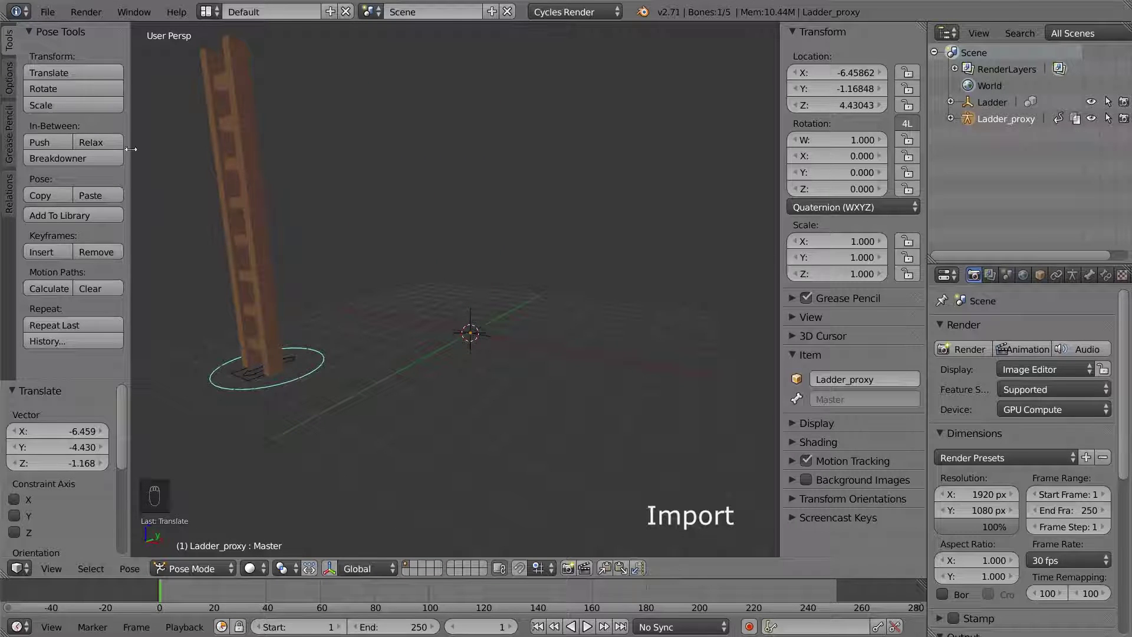
Step: Link a second instance of the Ladder group and try moving its empty
left_click(48, 13)
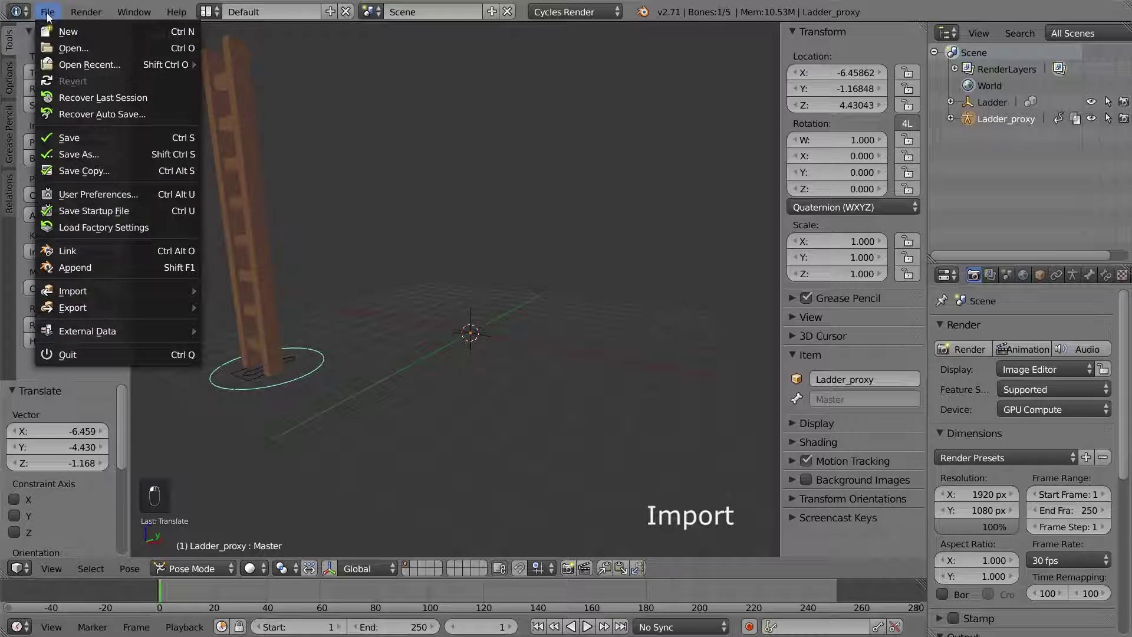
left_click(125, 251)
double_click(225, 108)
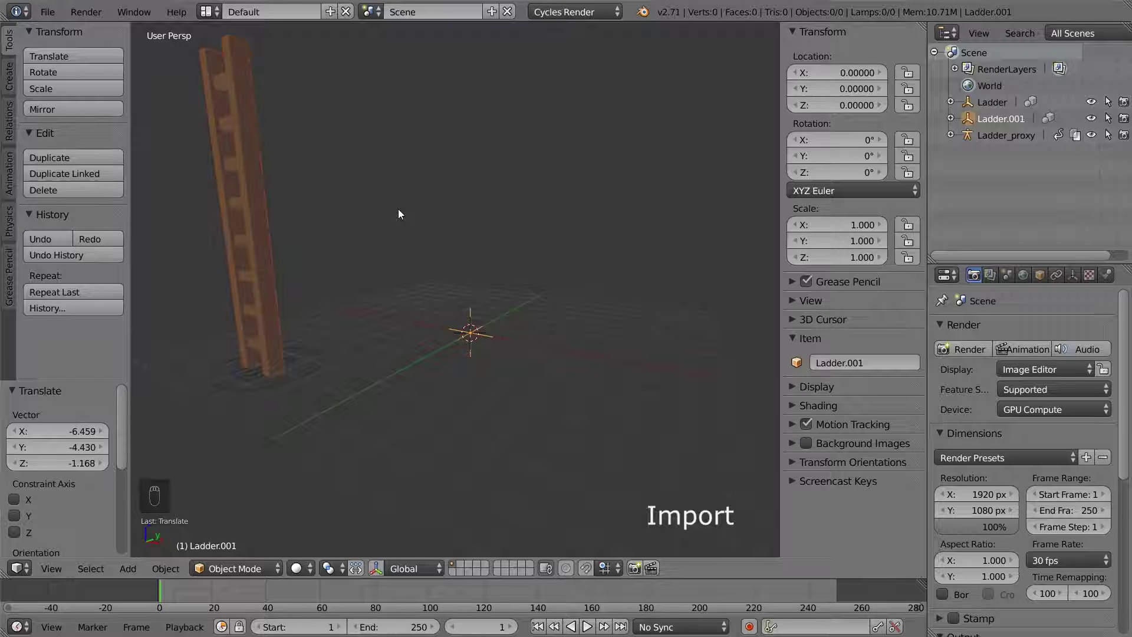
key("g")
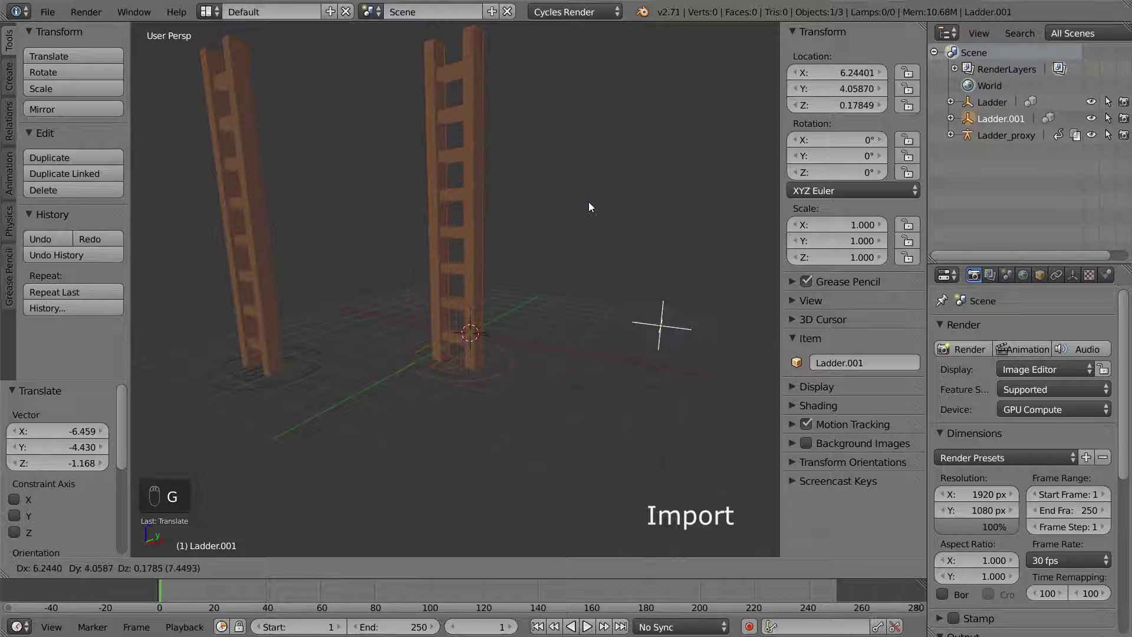
right_click(507, 250)
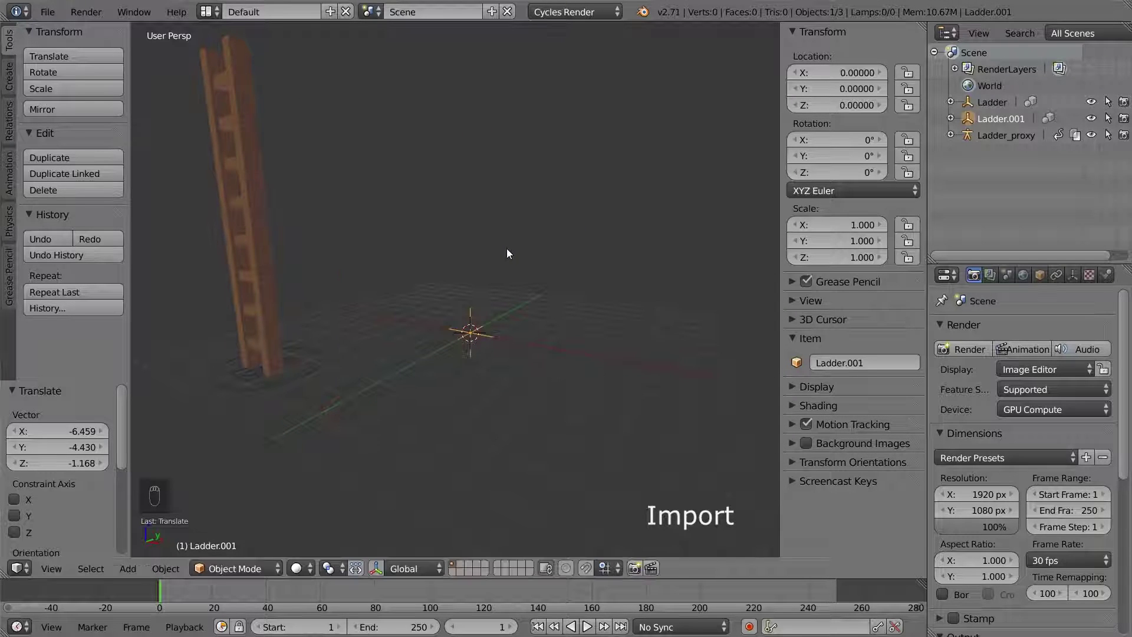
Step: Pose Ladder_proxy by moving its Base bone about X -3.20, Y -2.44, Z -1.60 and its Wall bone to local Z about -4.49
right_click(314, 362)
key("ctrl+Tab")
right_click(253, 375)
key("g")
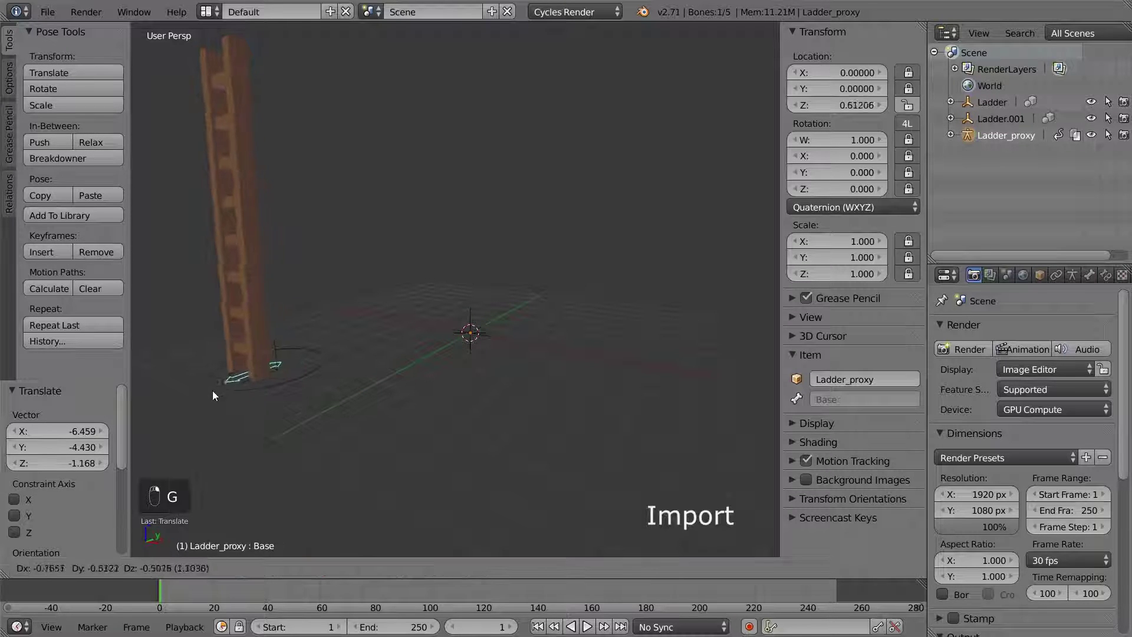
left_click(158, 412)
right_click(270, 366)
key("g")
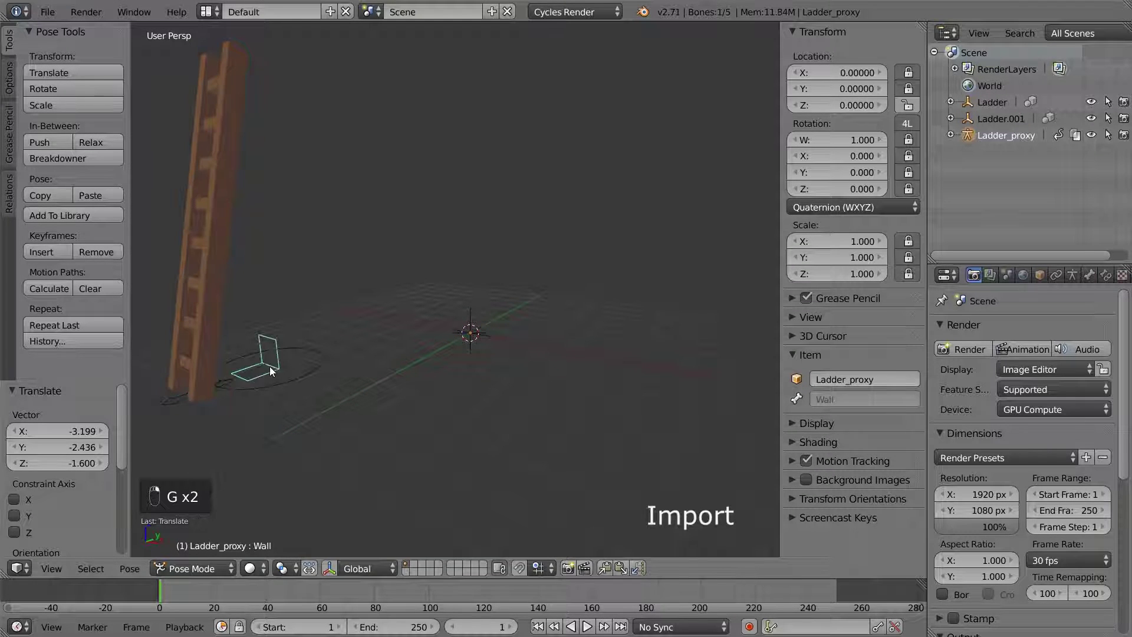
left_click(460, 295)
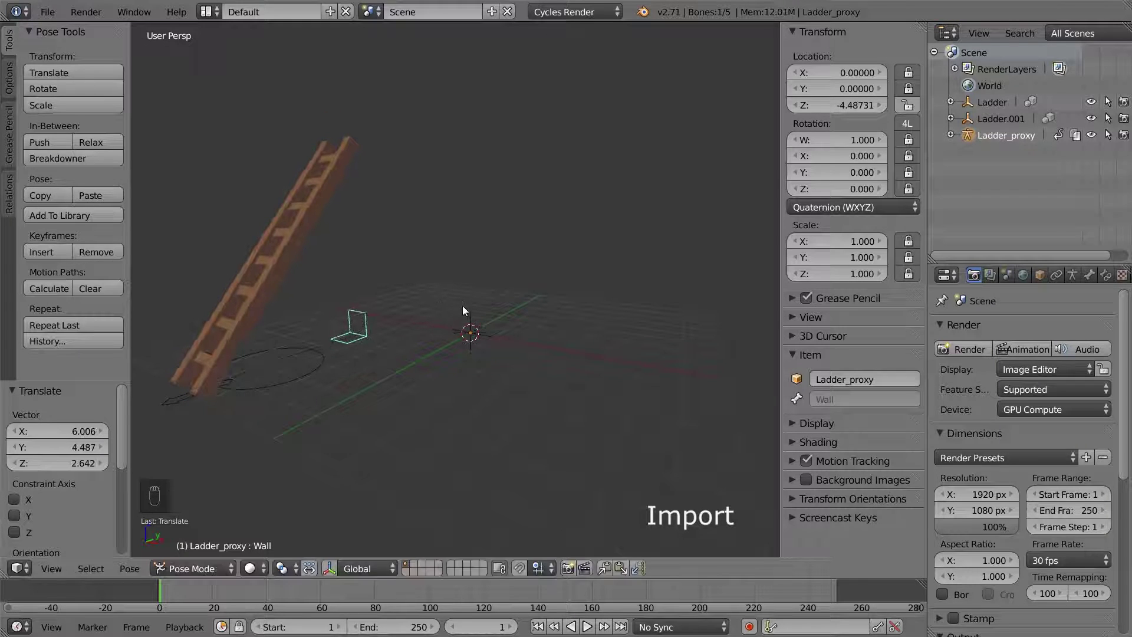
Step: Try moving the second Ladder group's empty in Object Mode, and make a proxy from that group
key("ctrl+Tab")
right_click(470, 330)
key("g")
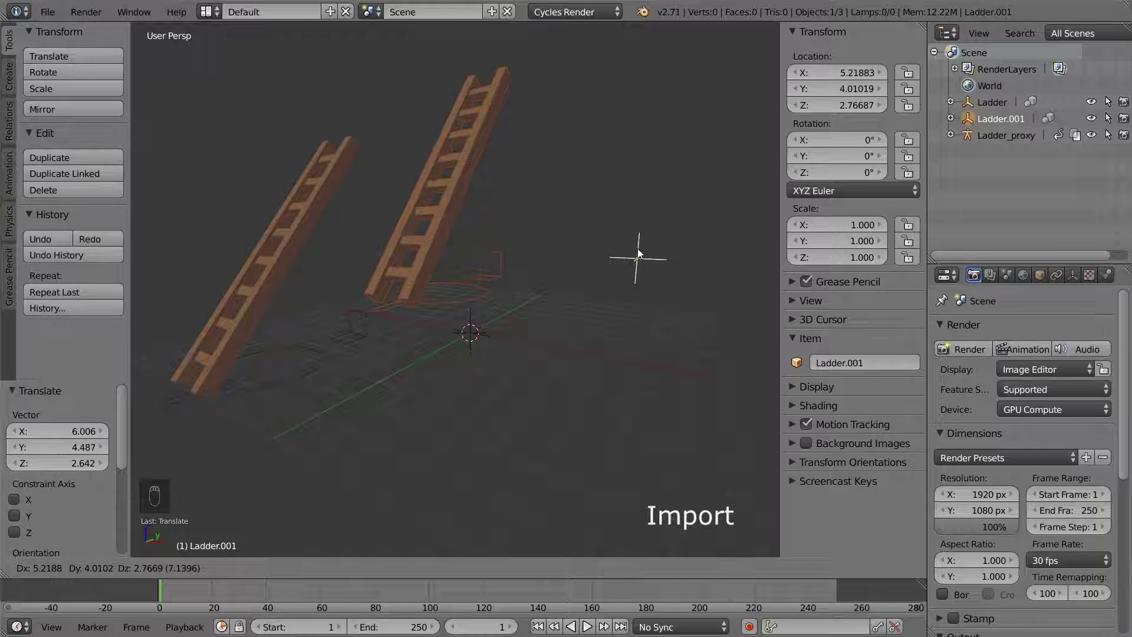
right_click(638, 249)
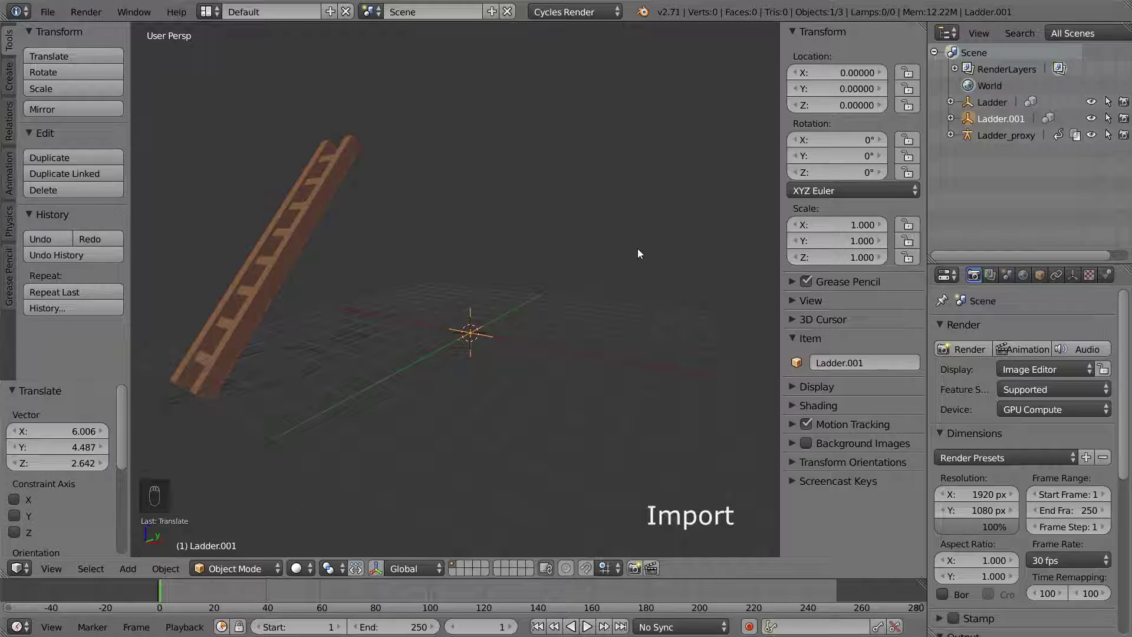
key("ctrl+alt+p")
key("Return")
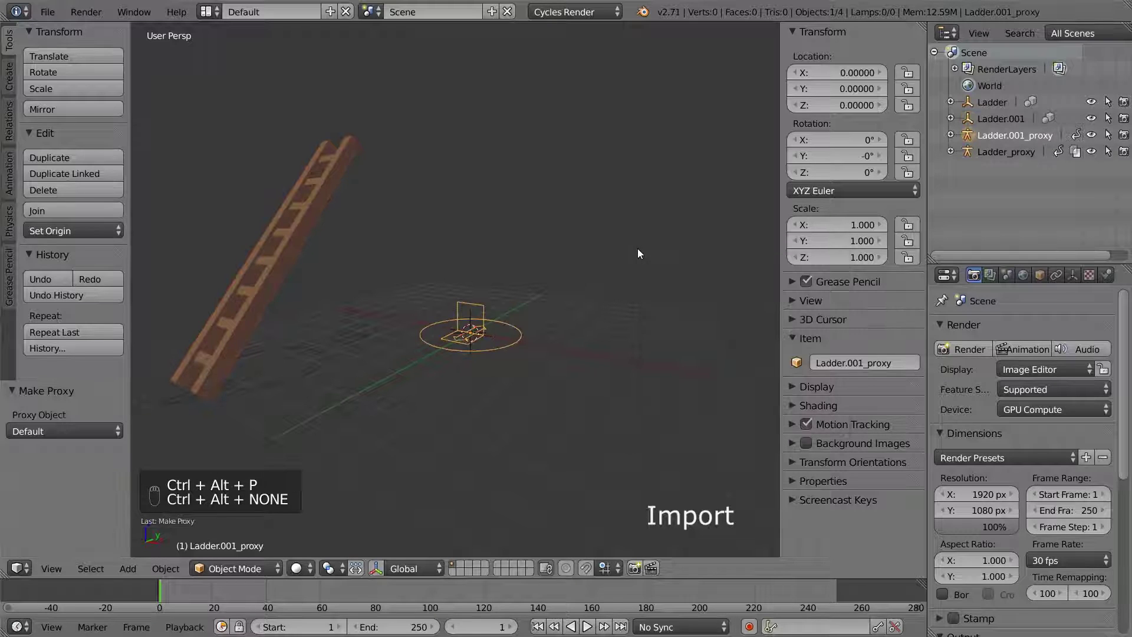
Step: Pose Ladder.001_proxy by moving its Wall bone to local Z about -2.09 and its Base bone to local Z about 3.4
key("ctrl+Tab")
key("g")
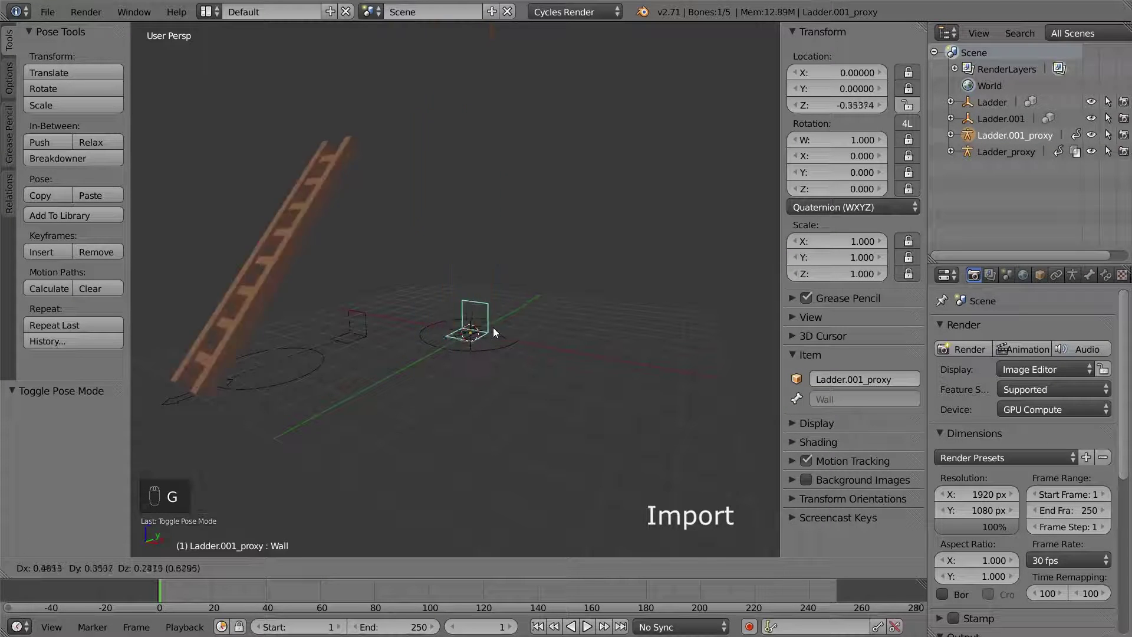
left_click(559, 284)
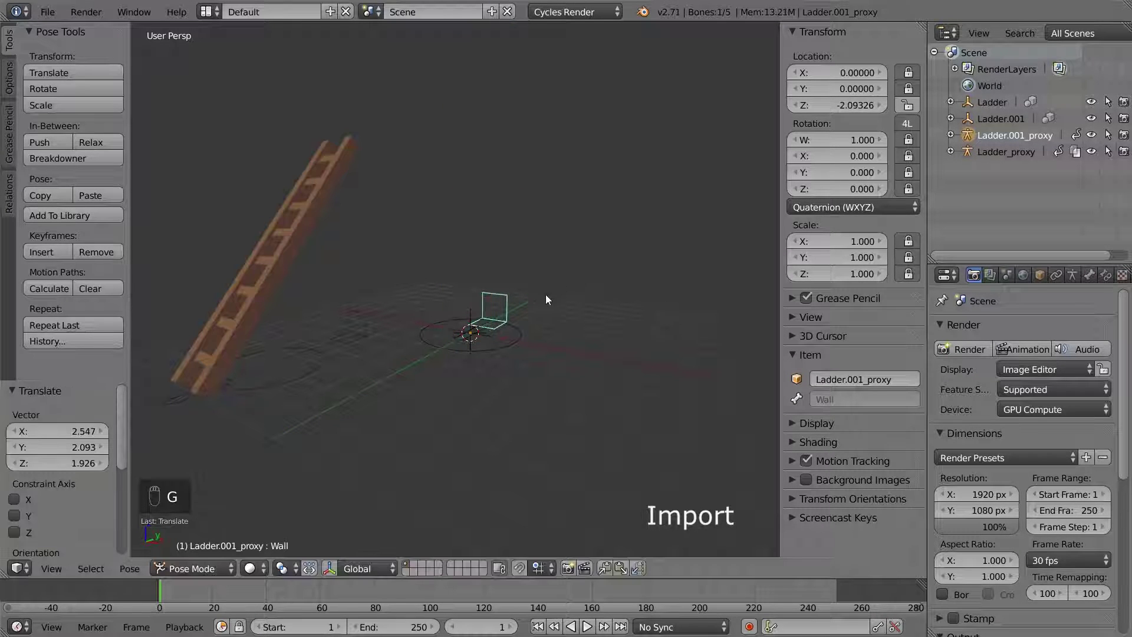
right_click(470, 331)
key("g")
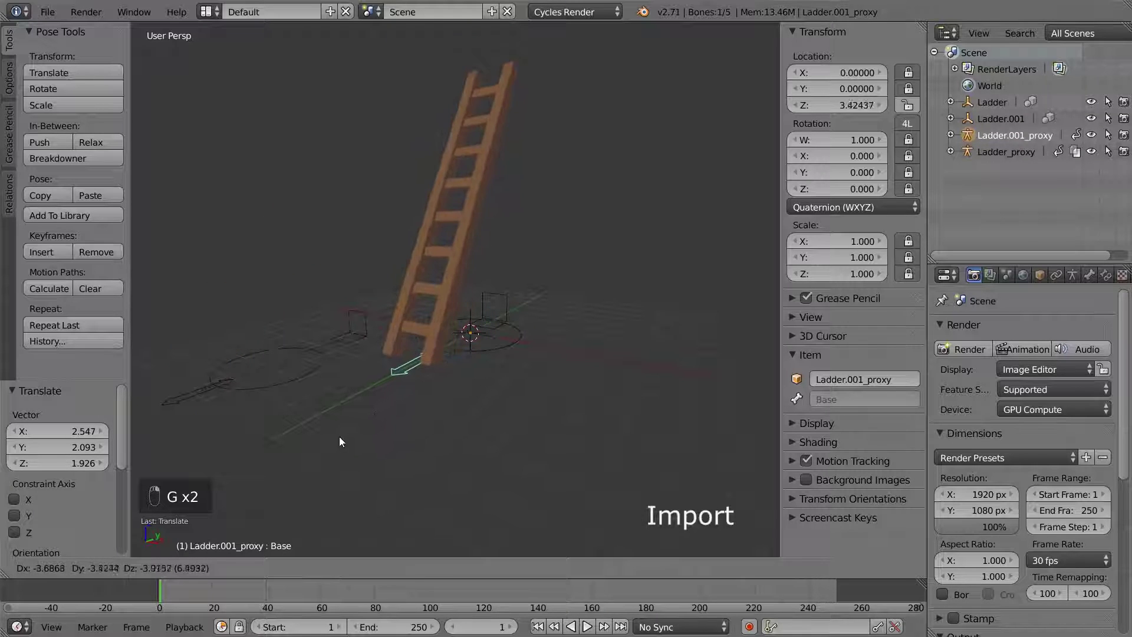
left_click(333, 439)
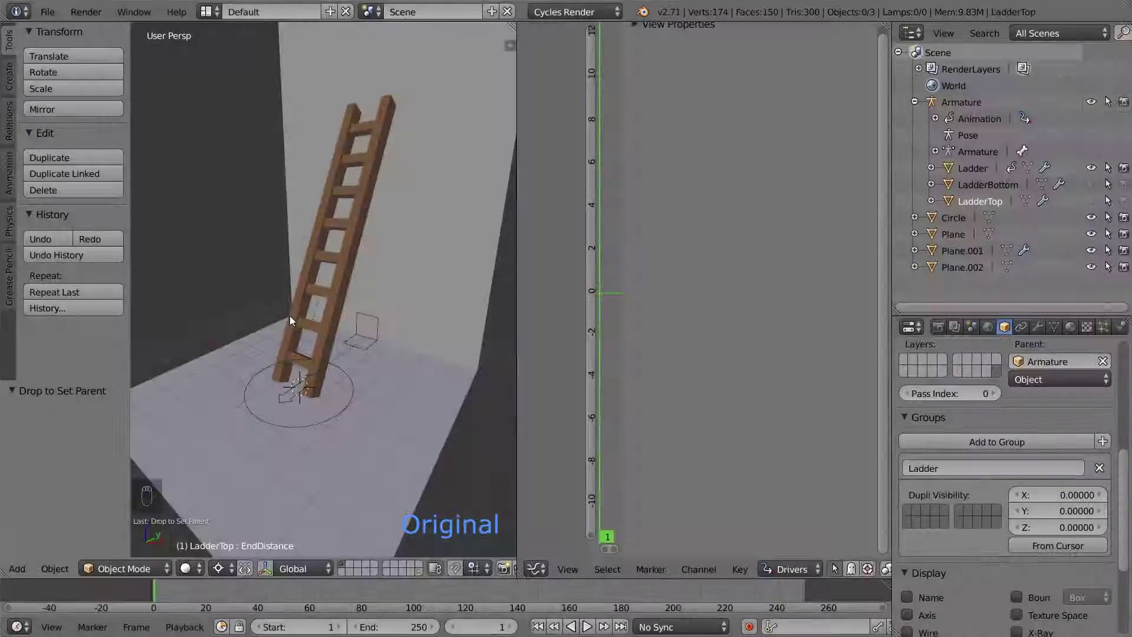
Step: Save a copy of the original ladder file as Ladder2.blend
left_click(47, 12)
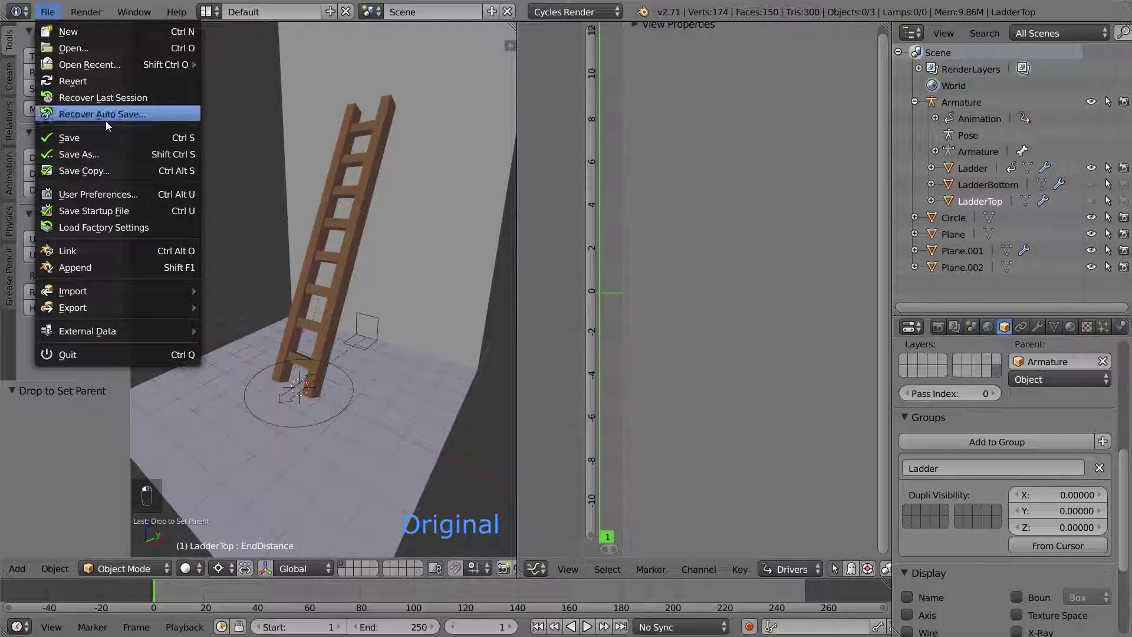
left_click(124, 172)
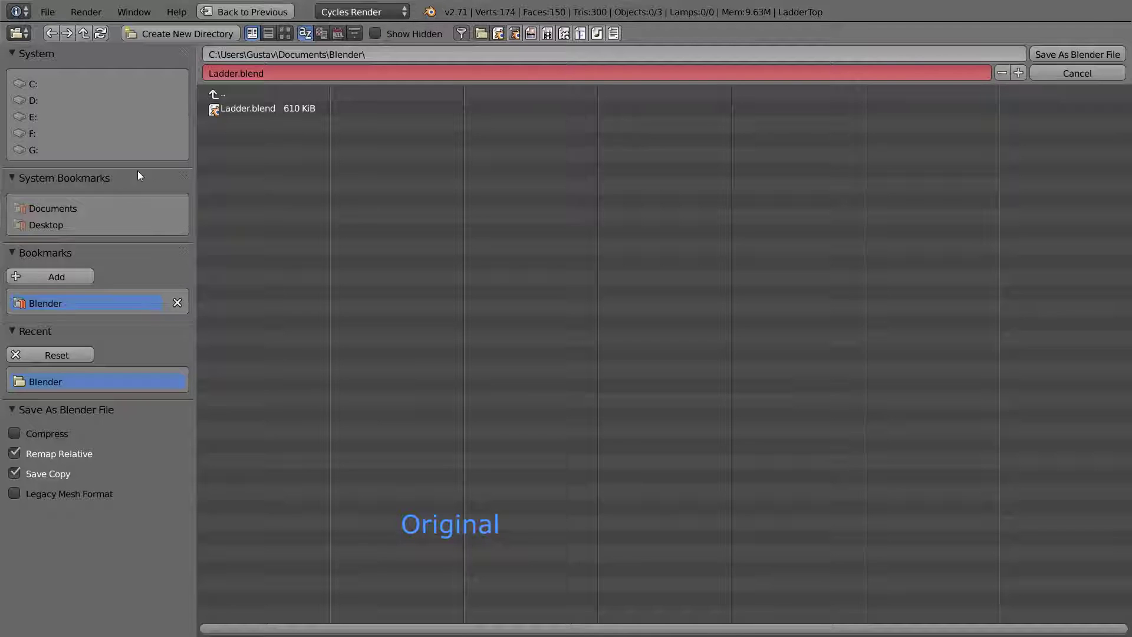
left_click(237, 75)
type("2")
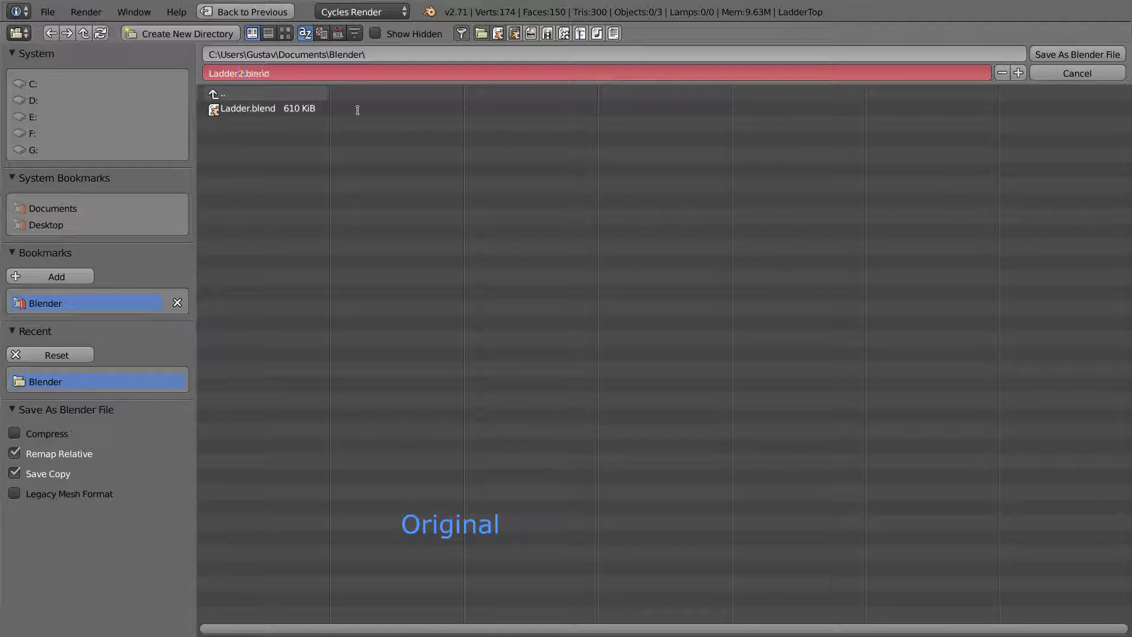
key("Return")
key("Return")
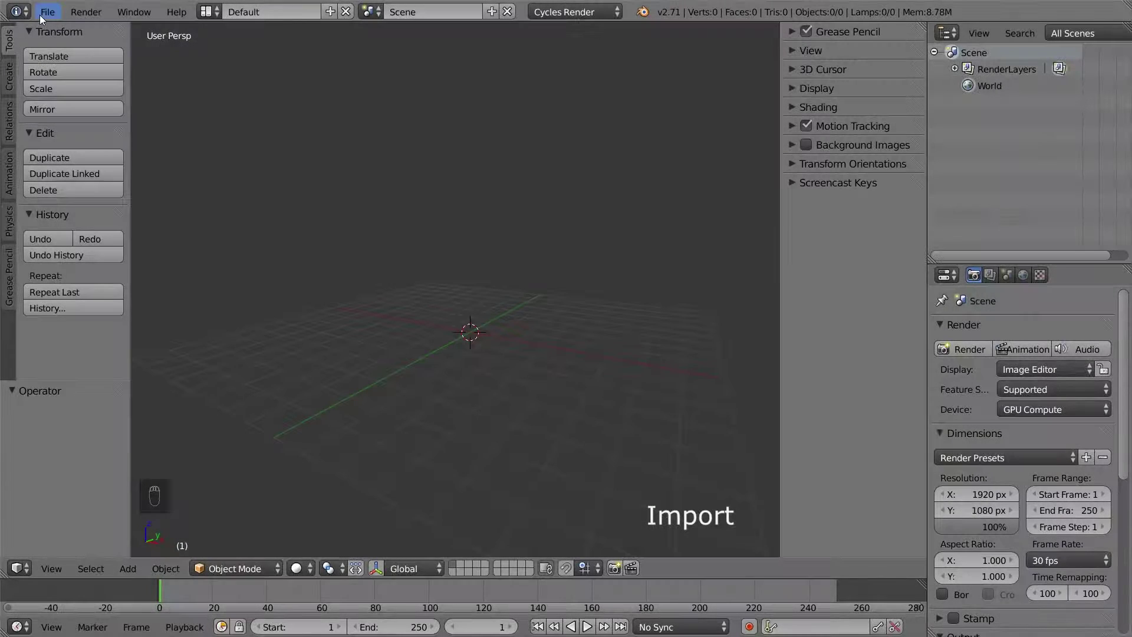
Step: Link the Ladder group into a new empty import scene
left_click(42, 13)
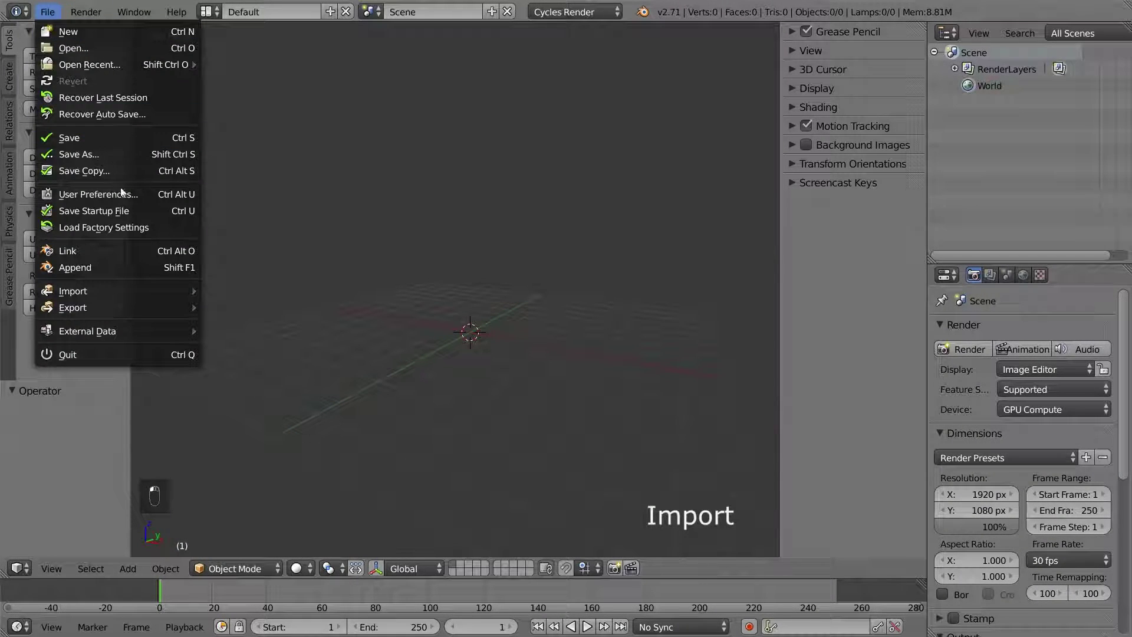
left_click(126, 249)
double_click(233, 110)
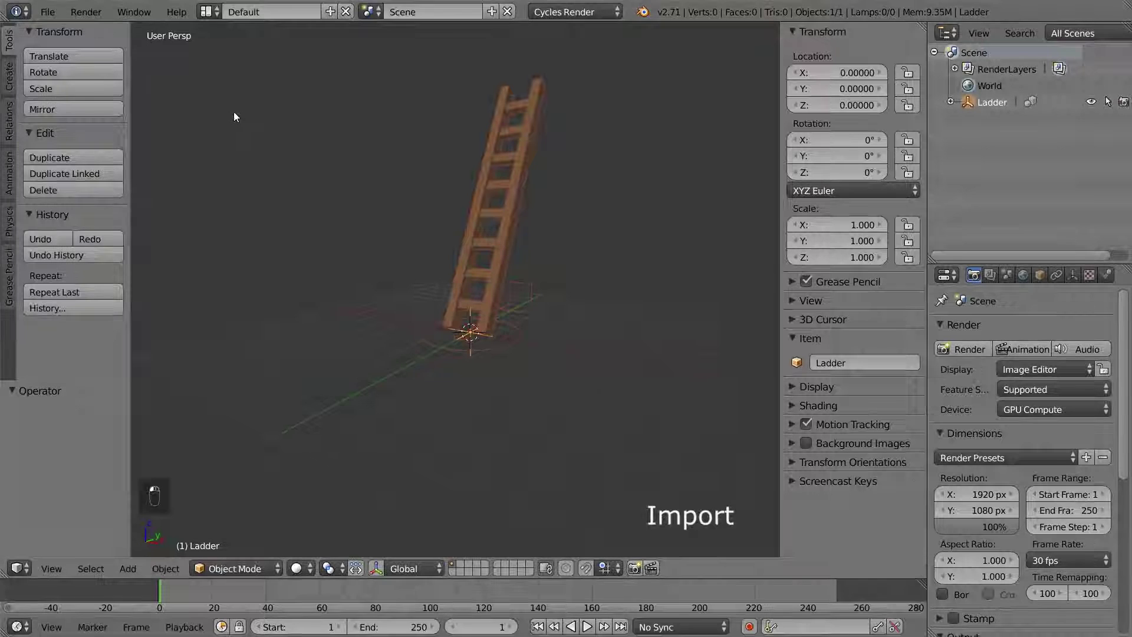
Step: Link the Ladder group from Ladder2.blend into the import scene
left_click(50, 13)
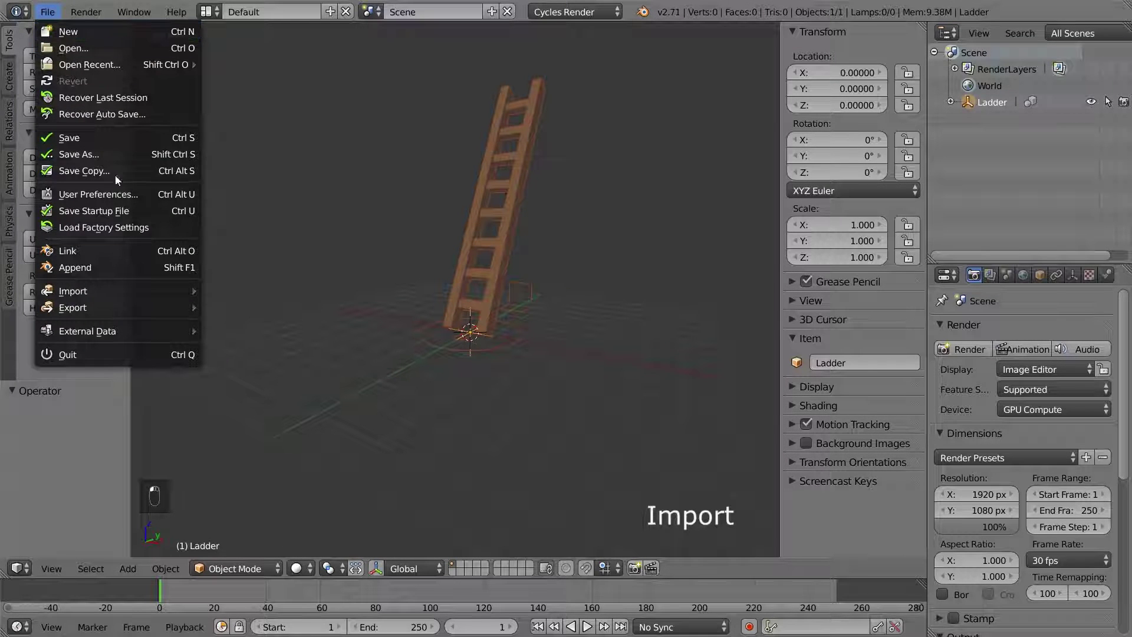
left_click(122, 252)
left_click(222, 96)
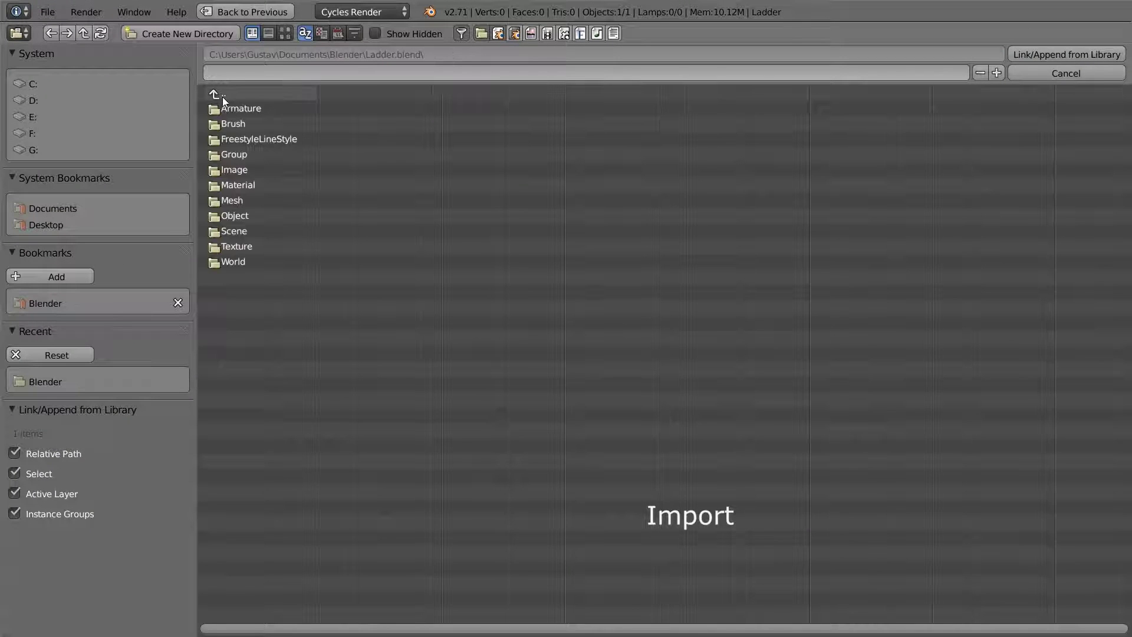
left_click(221, 96)
left_click(239, 126)
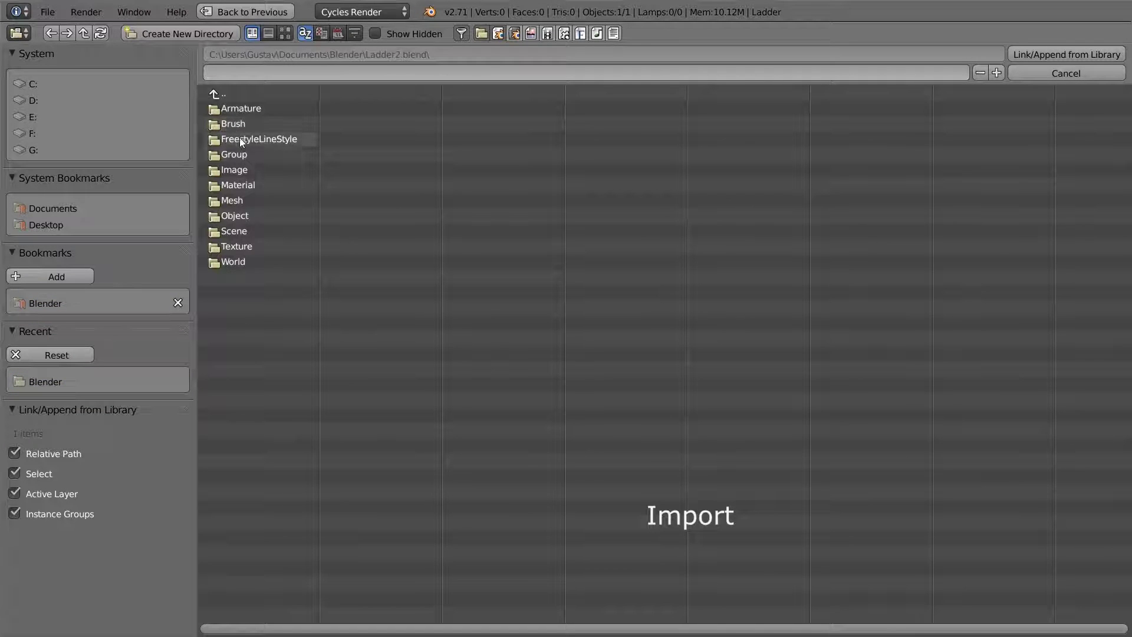
left_click(240, 155)
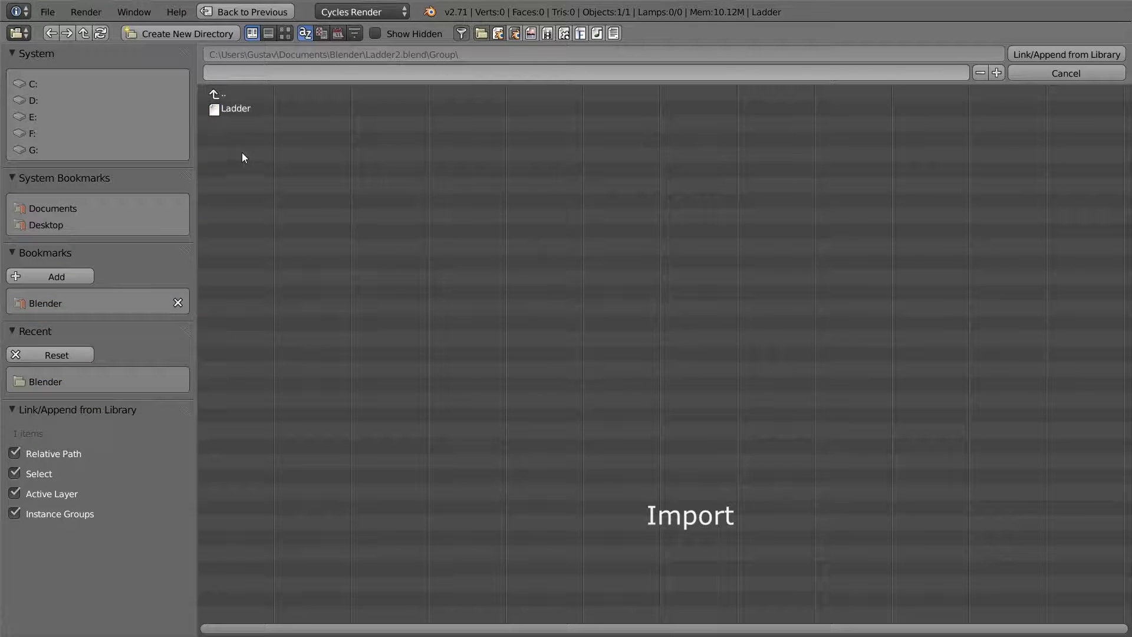
double_click(247, 109)
Step: Make an Armature proxy from the selected Ladder group and move its Master bone about X -5.93, Y -3.72, Z 0.40
key("ctrl+alt+p")
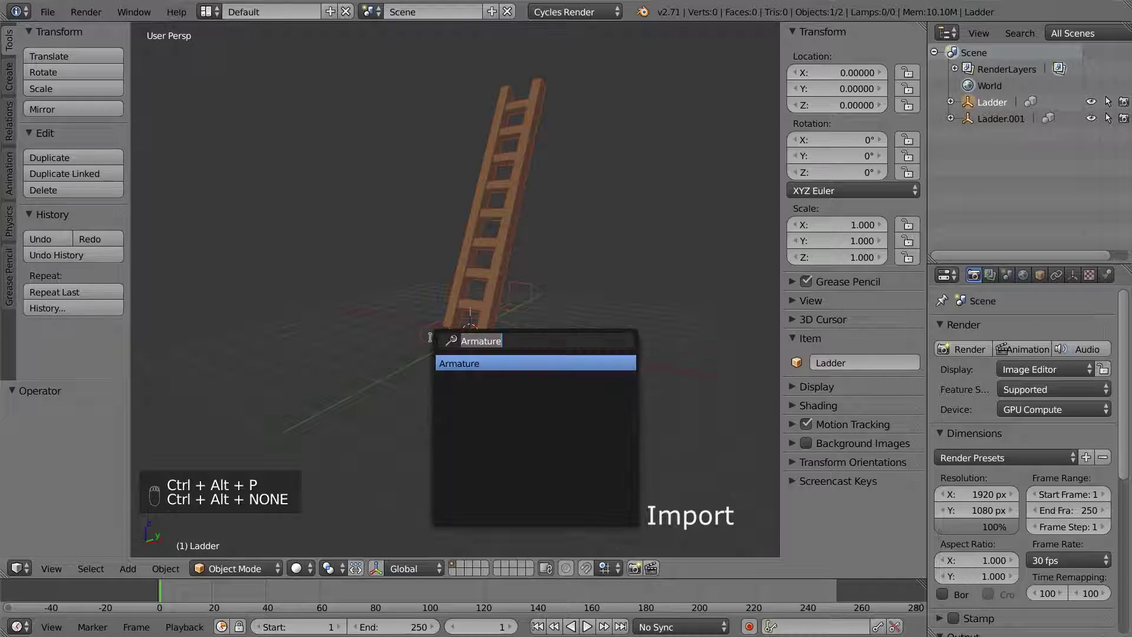
key("Return")
key("ctrl+Tab")
key("g")
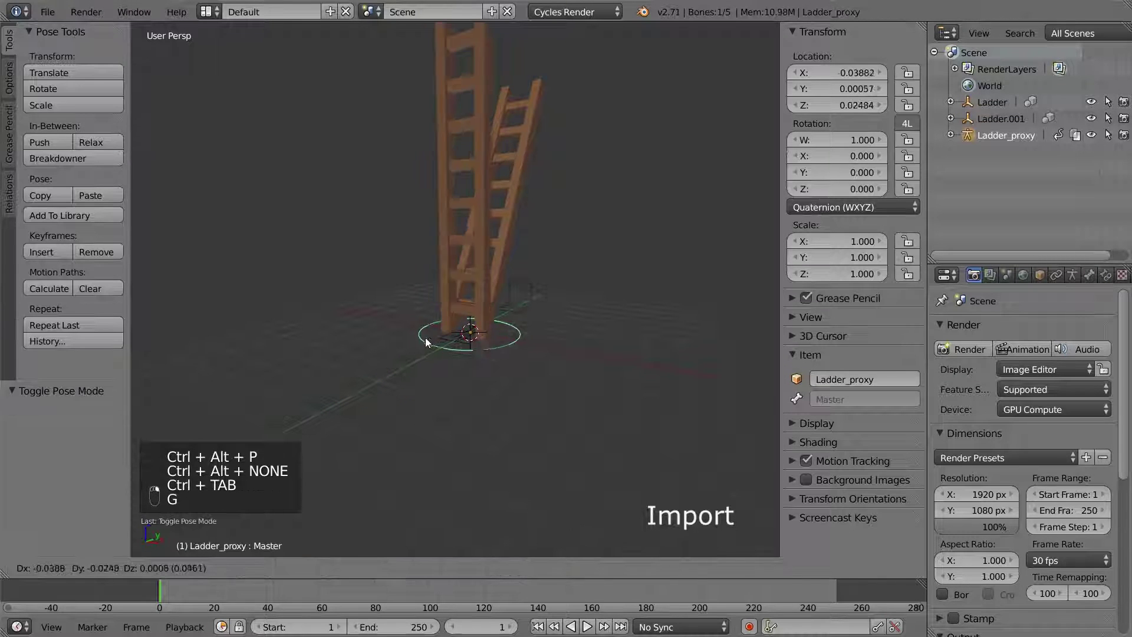
left_click(254, 329)
Step: Move Ladder_proxy's Base bone about X -2.53, Y -1.85, Z -0.96 and its Wall bone about X 4.61, Y 3.54, Z 2.44
right_click(279, 324)
key("g")
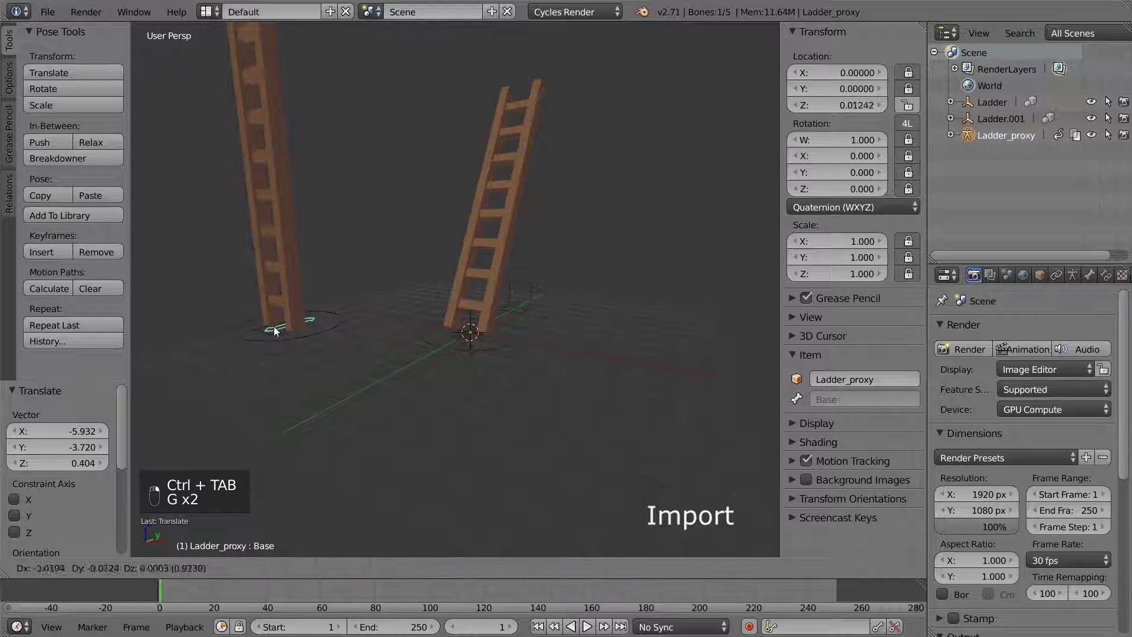
left_click(198, 352)
right_click(298, 305)
key("g")
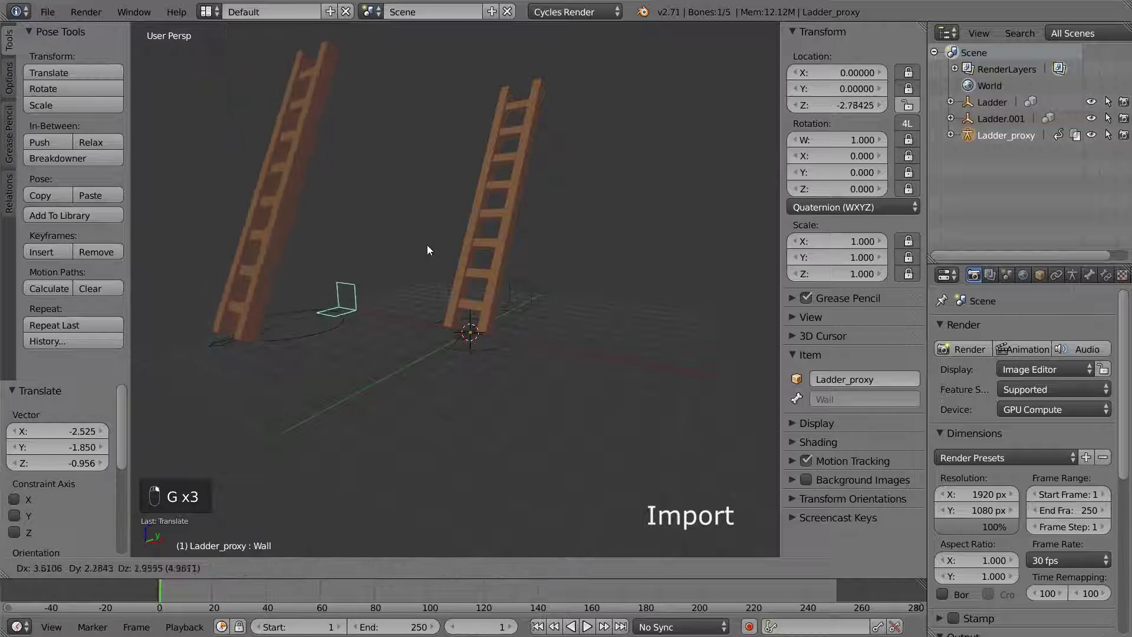
left_click(453, 246)
Step: Make an Armature proxy from the Ladder.001 group and put the proxy in Pose Mode
key("ctrl+Tab")
right_click(510, 353)
key("ctrl+alt+p")
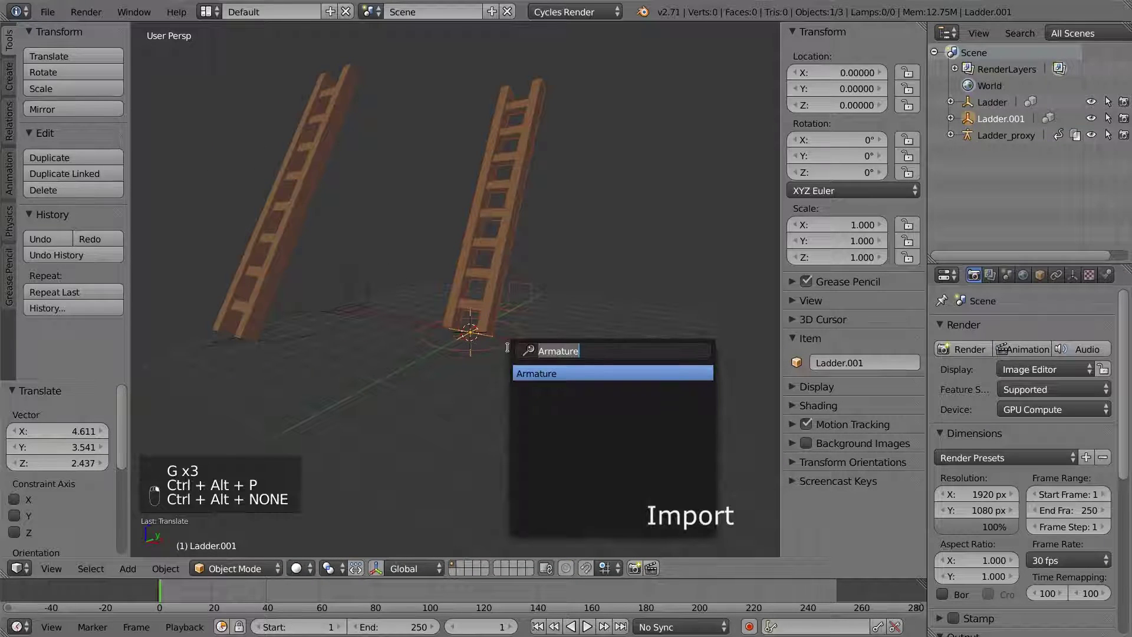
left_click(510, 352)
key("ctrl+Tab")
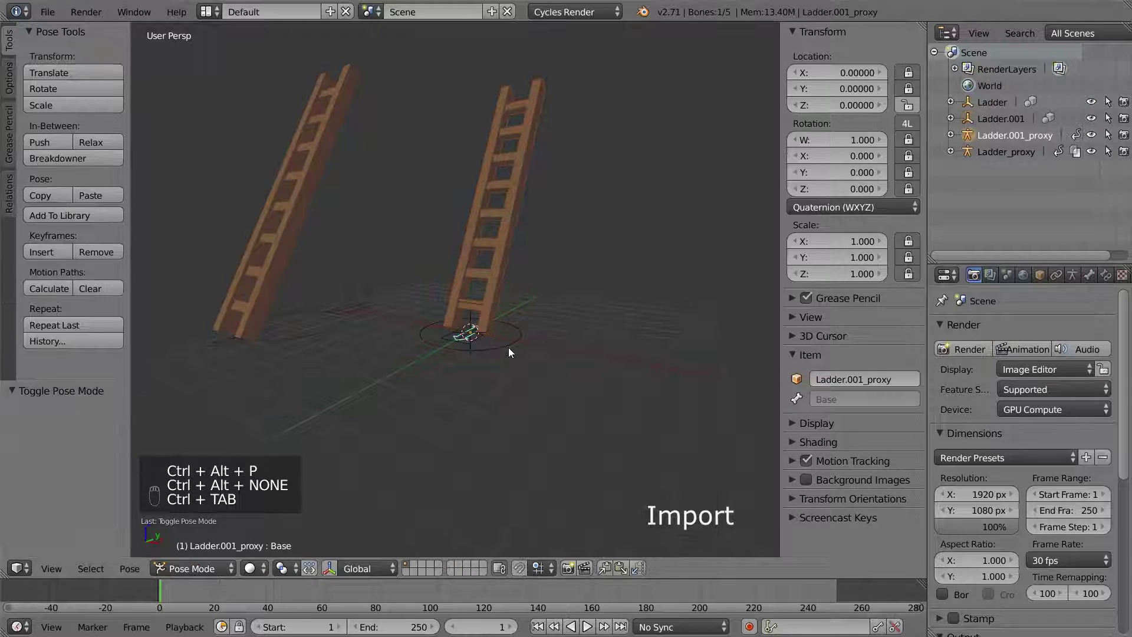
Step: Move Ladder.001_proxy's Master bone about X 4.47, Y 2.56, Z -1.35 and rotate it about 59° around global Z
key("g")
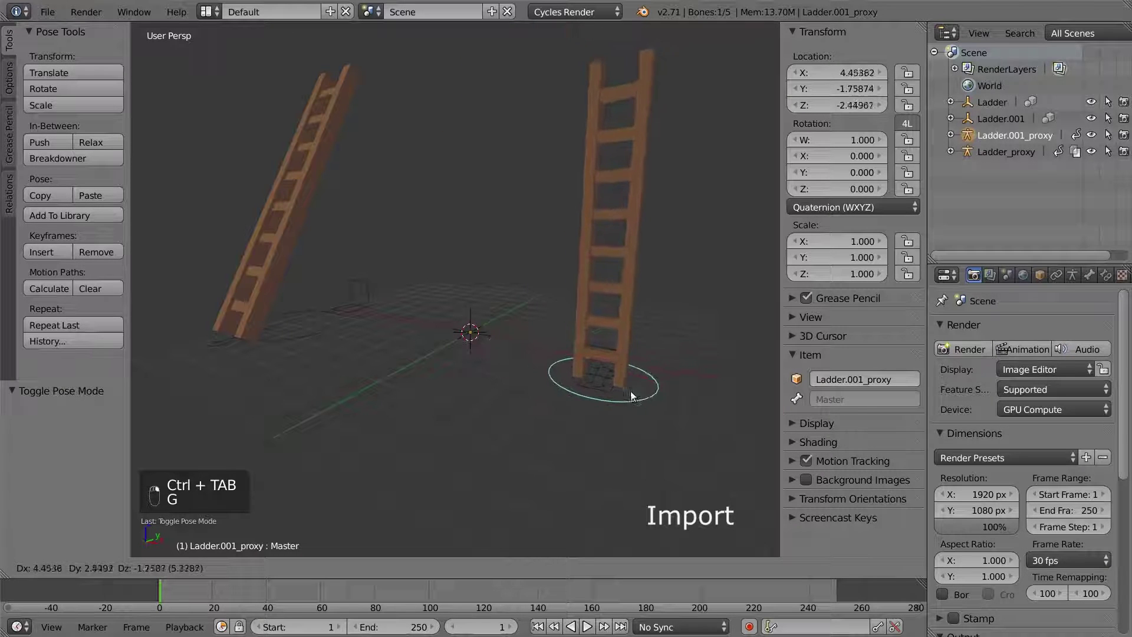
left_click(631, 381)
key("z")
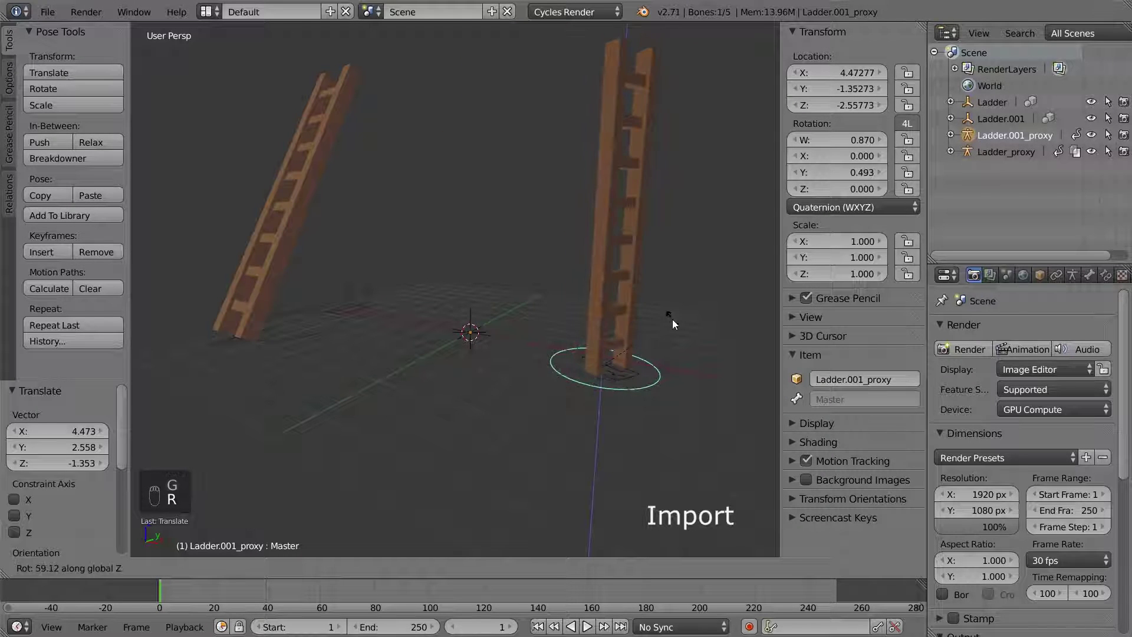
left_click(672, 320)
Step: Move Ladder.001_proxy's Base bone about X -1.47, Y -0.80, Z 0.61 and its Wall bone to local Z about -11.01
right_click(619, 373)
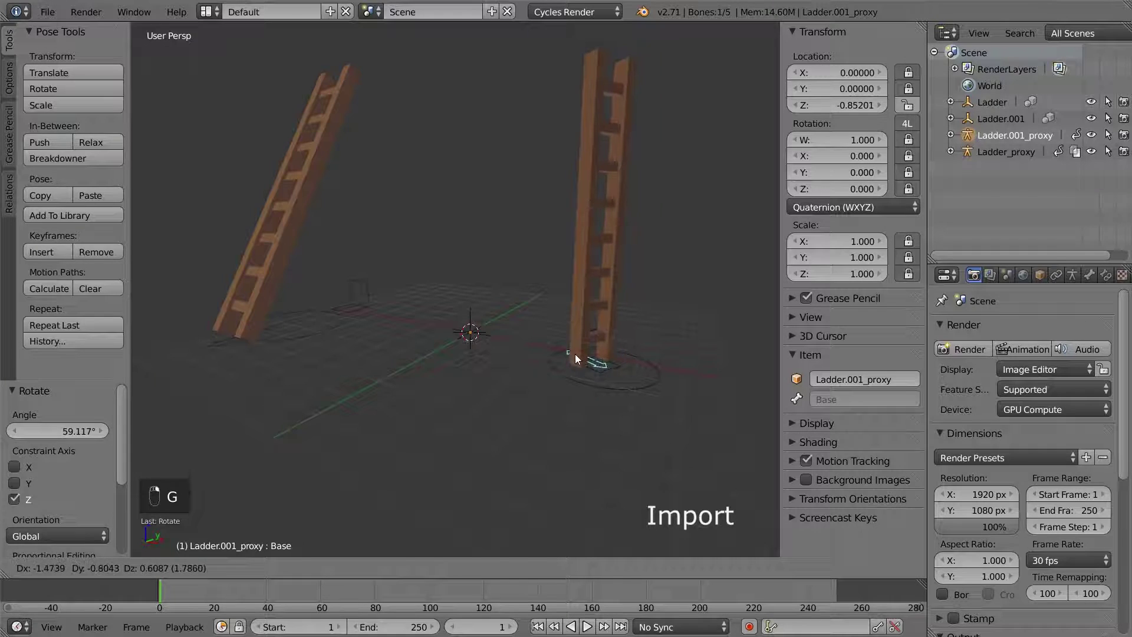
left_click(574, 354)
right_click(602, 363)
key("g")
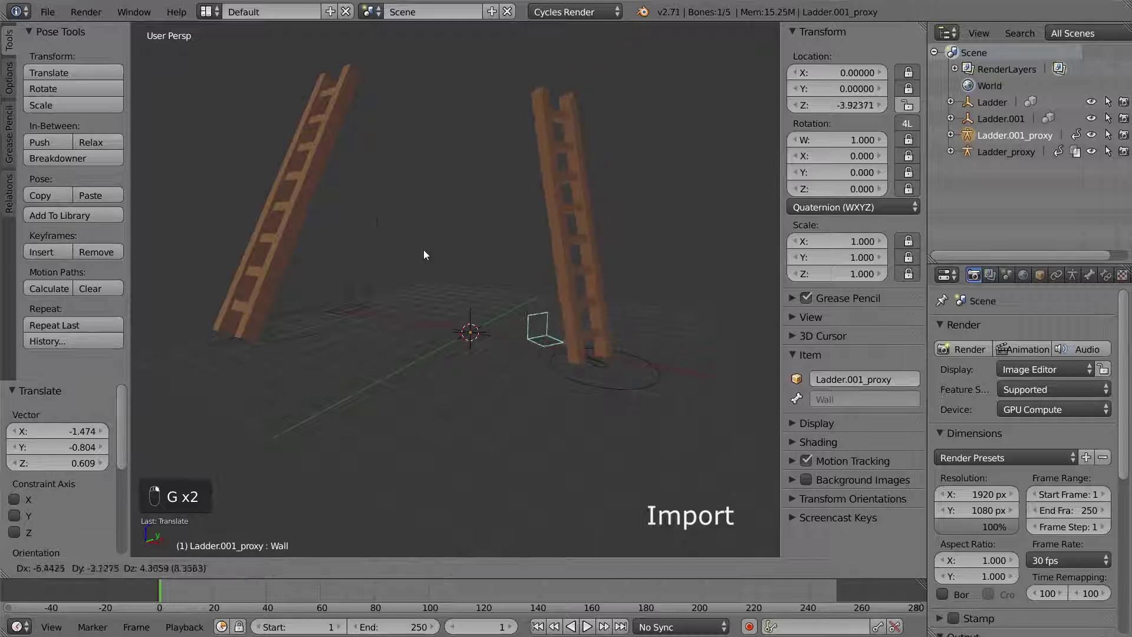
left_click(132, 40)
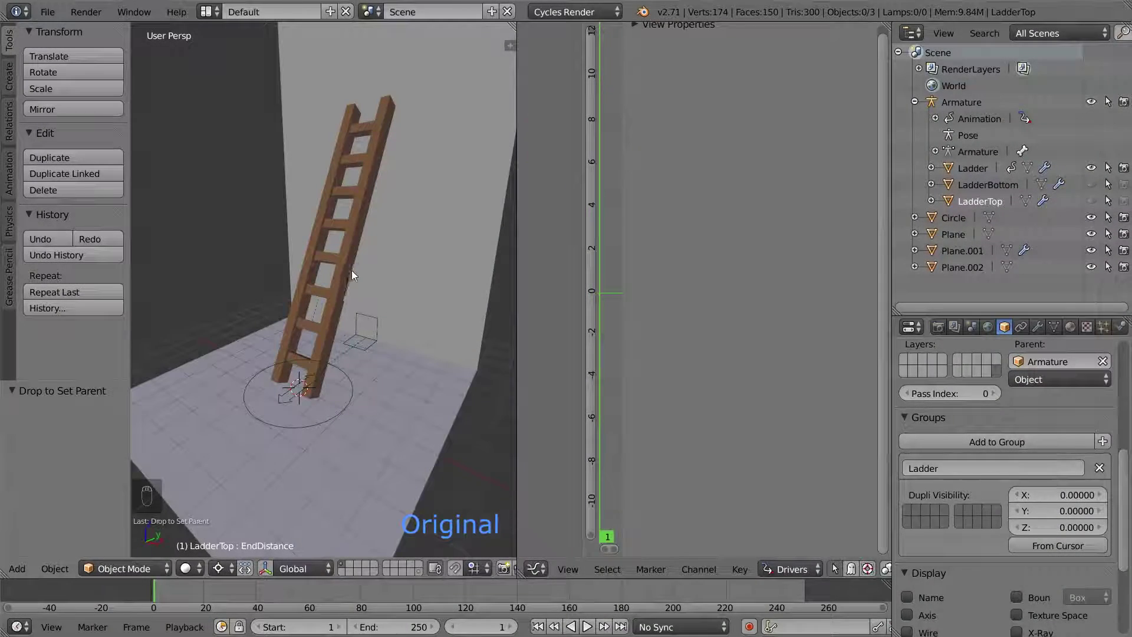
Step: In the original ladder file, change the Ladder material's viewport color to blue
left_click(349, 267)
left_click(1071, 326)
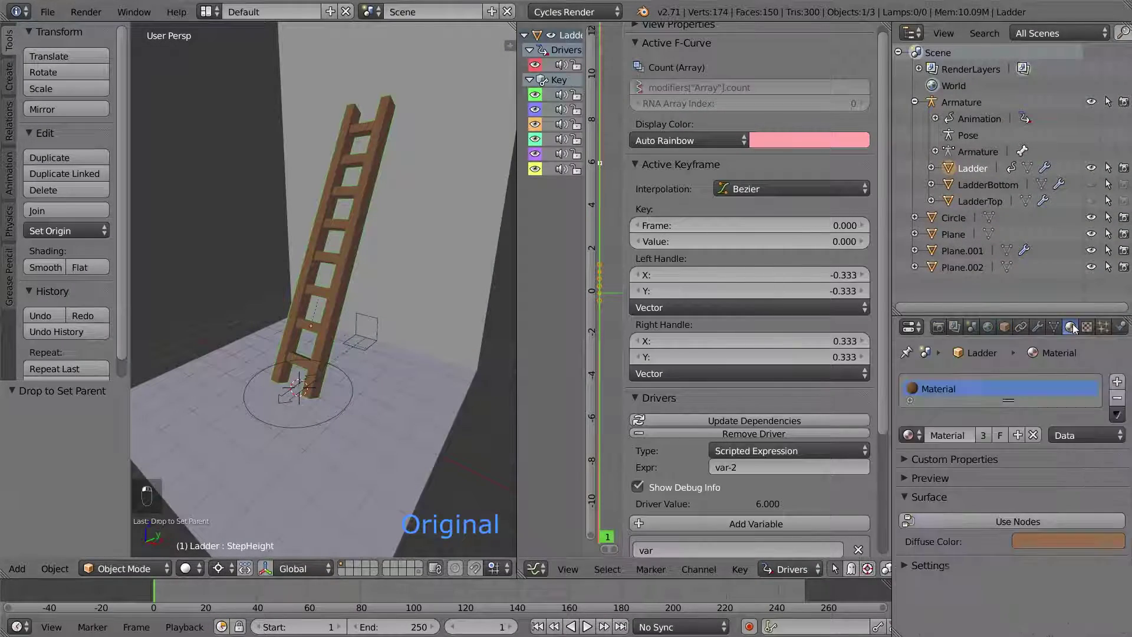
left_click(906, 566)
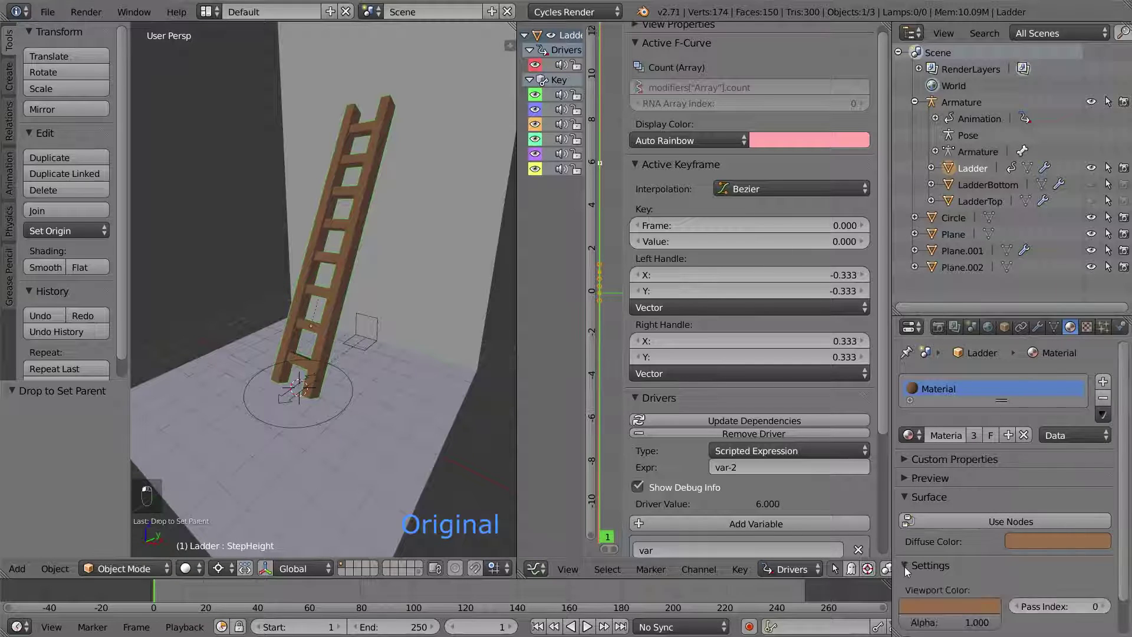
left_click(926, 602)
left_click(945, 405)
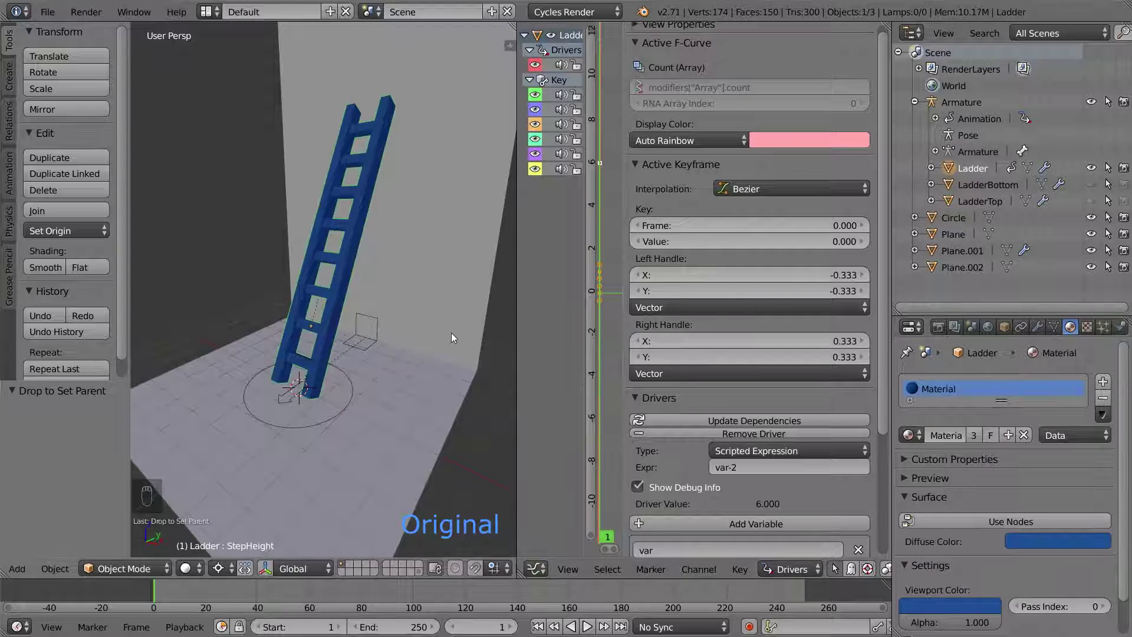
Step: Save the original ladder file and overwrite Ladder2.blend with a copy of it
key("ctrl+s")
left_click(451, 333)
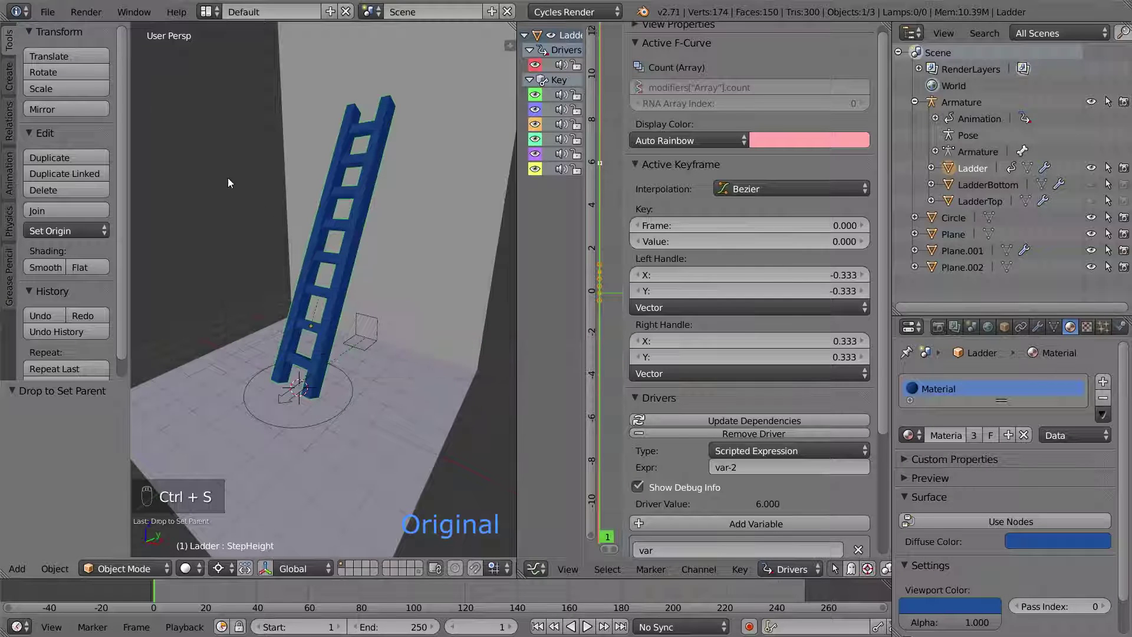
left_click(47, 12)
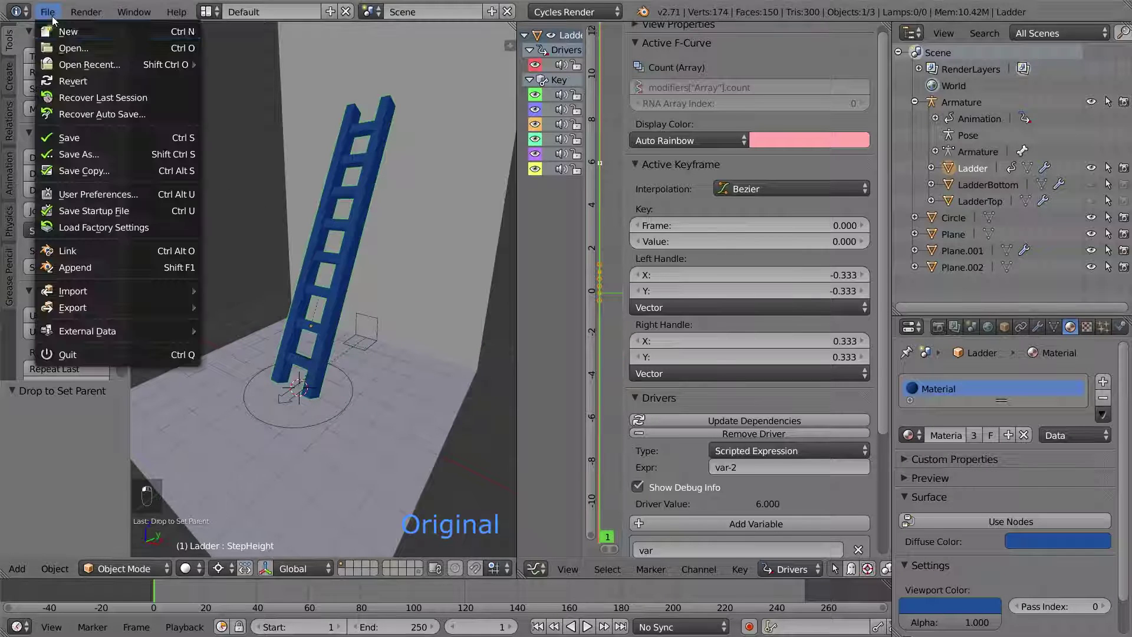
left_click(116, 171)
left_click(257, 126)
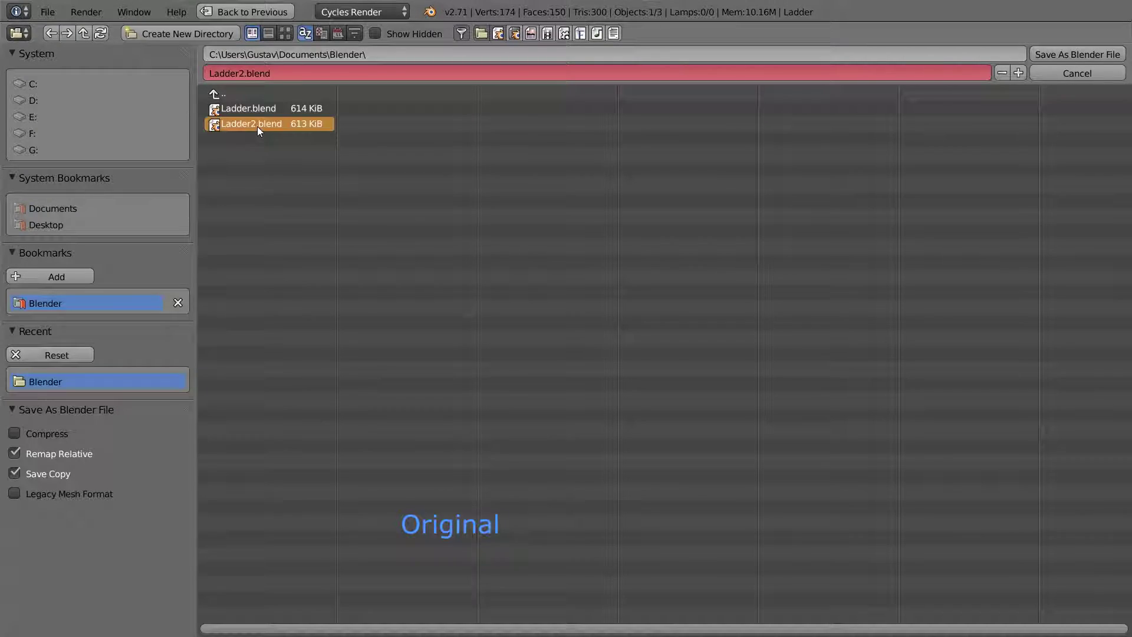
double_click(257, 126)
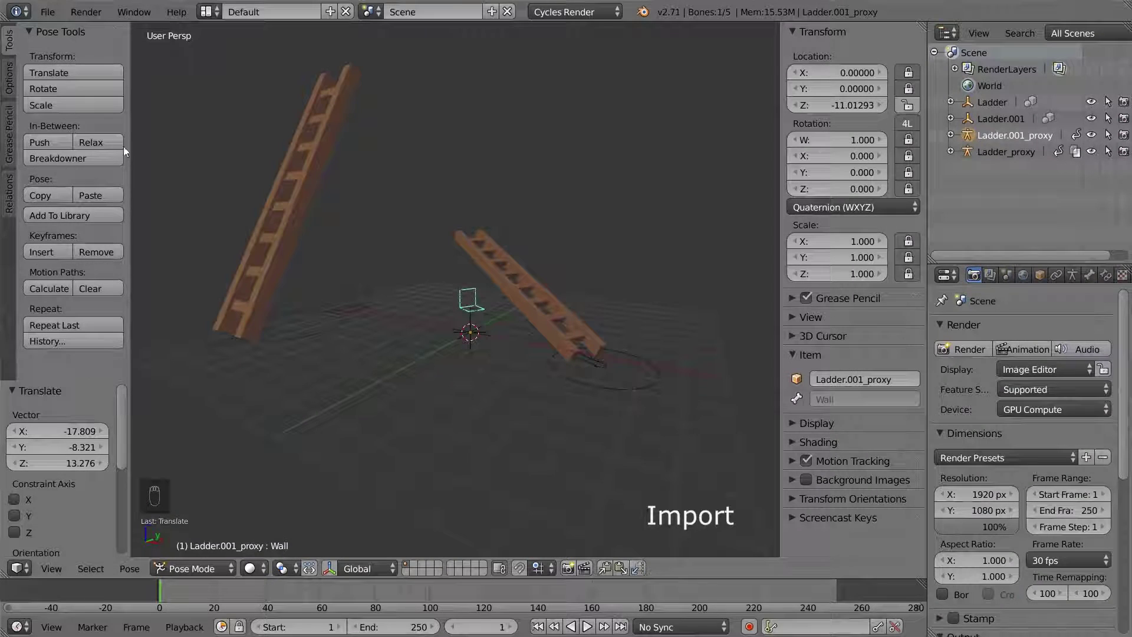
Step: Revert the import file to its saved version to reload the linked ladders
left_click(48, 15)
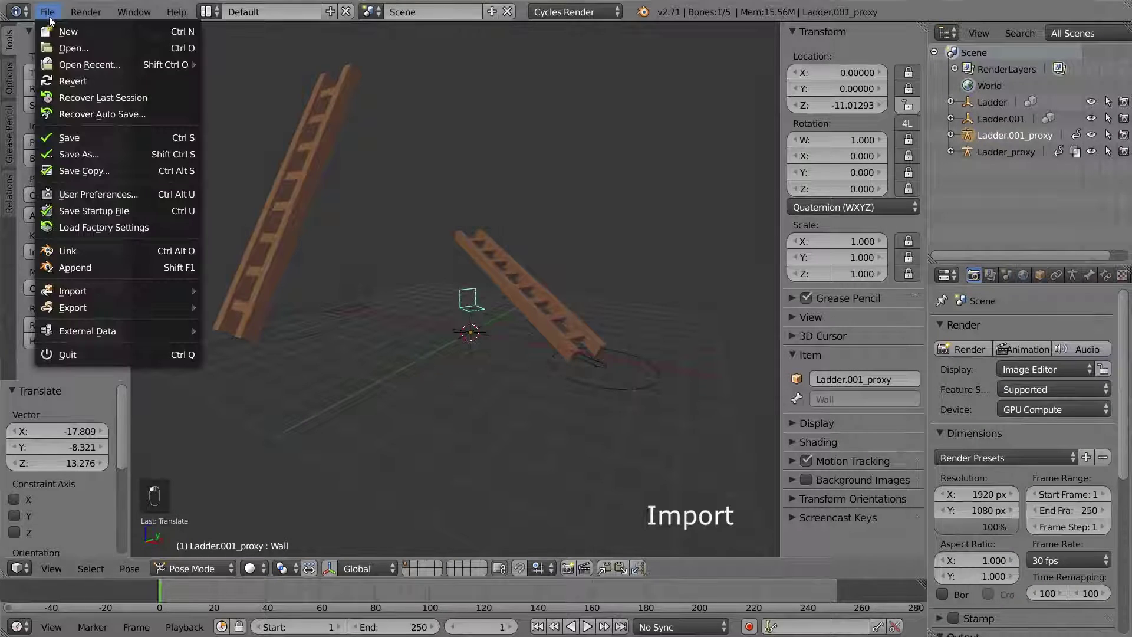
left_click(79, 79)
left_click(79, 82)
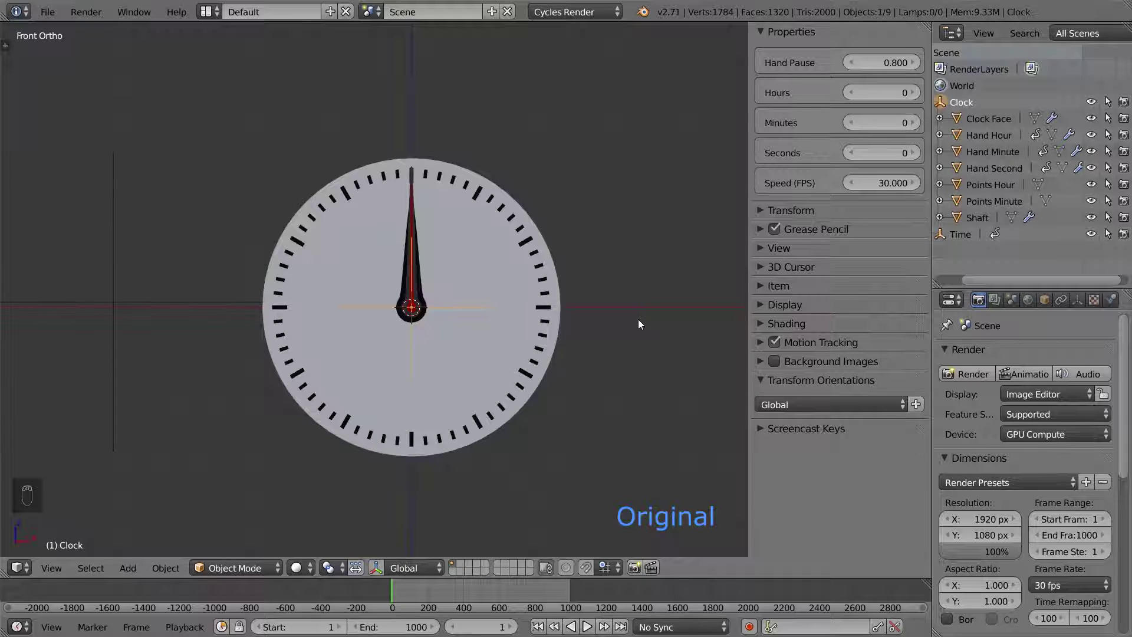
Step: In the clock file, group all objects under the name AnalogClock and hide the Time empty
key("a")
key("a")
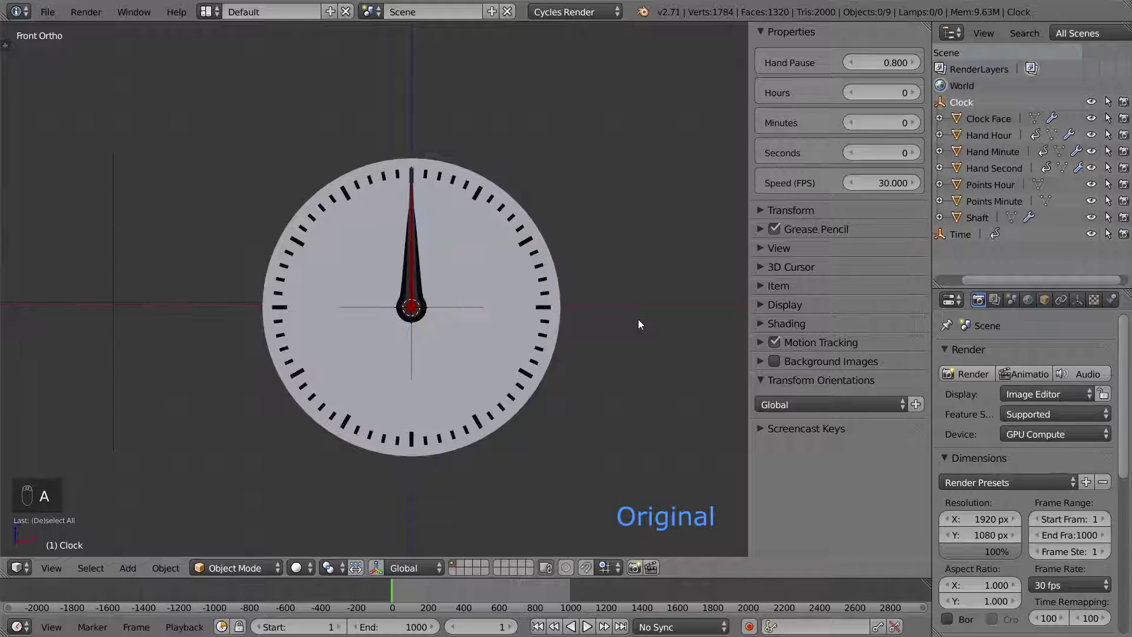
key("ctrl+g")
key("t")
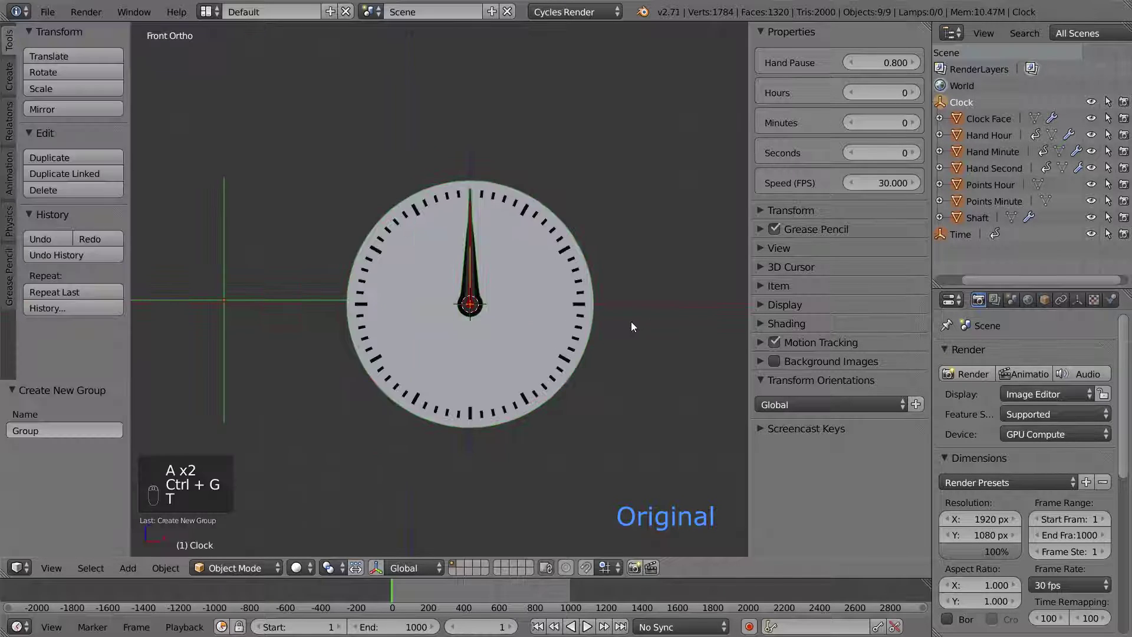
left_click(93, 430)
type("AnalogClock")
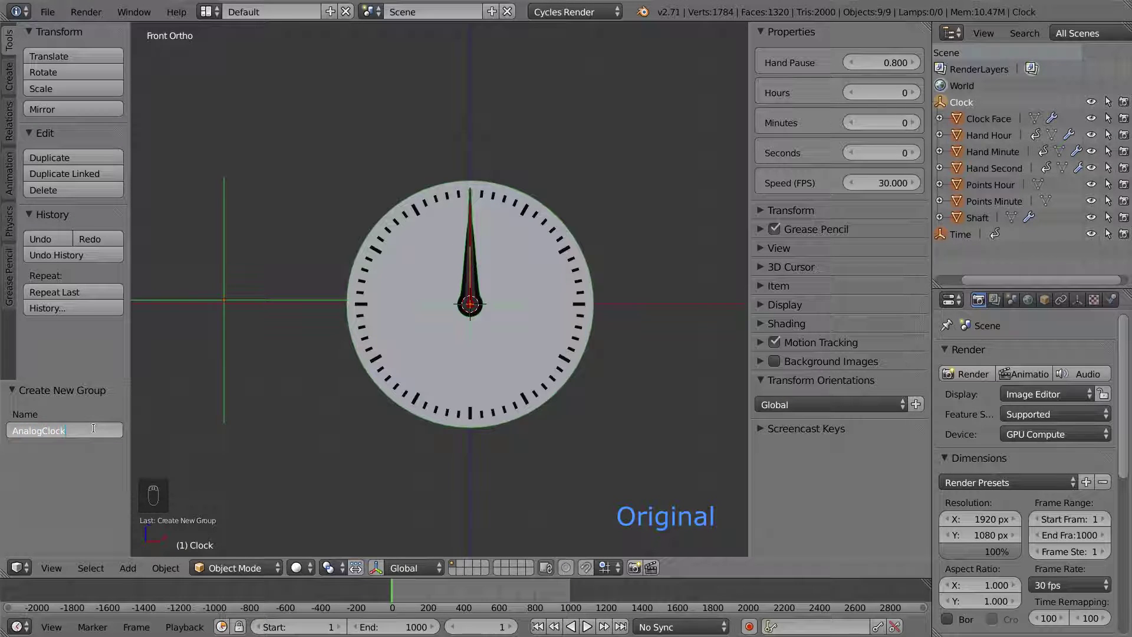
key("Return")
key("a")
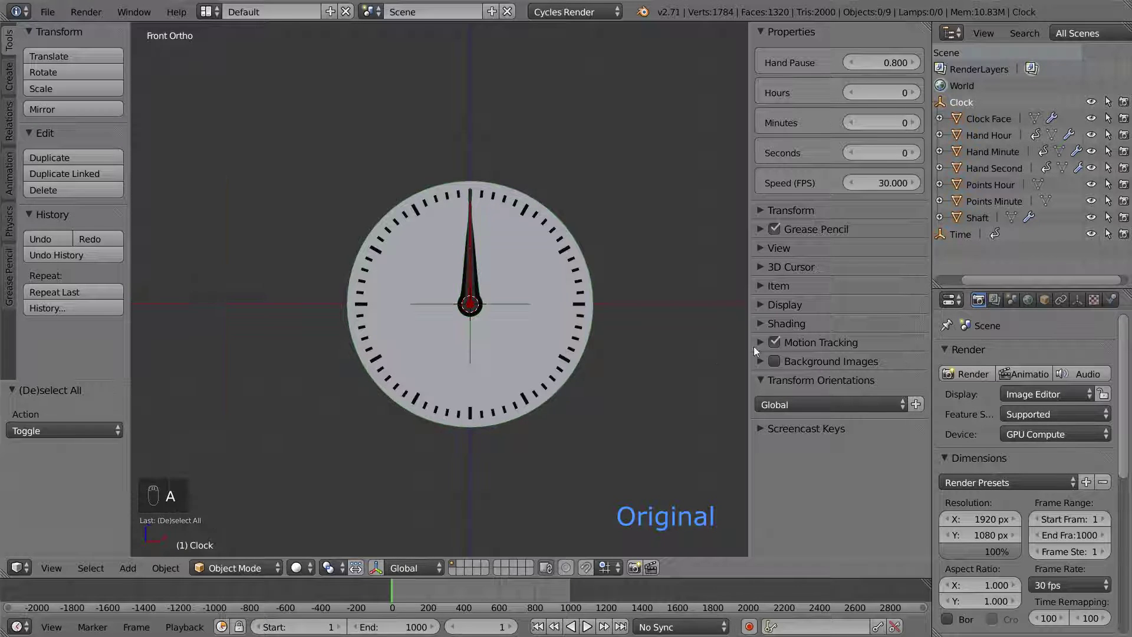
left_click(1093, 235)
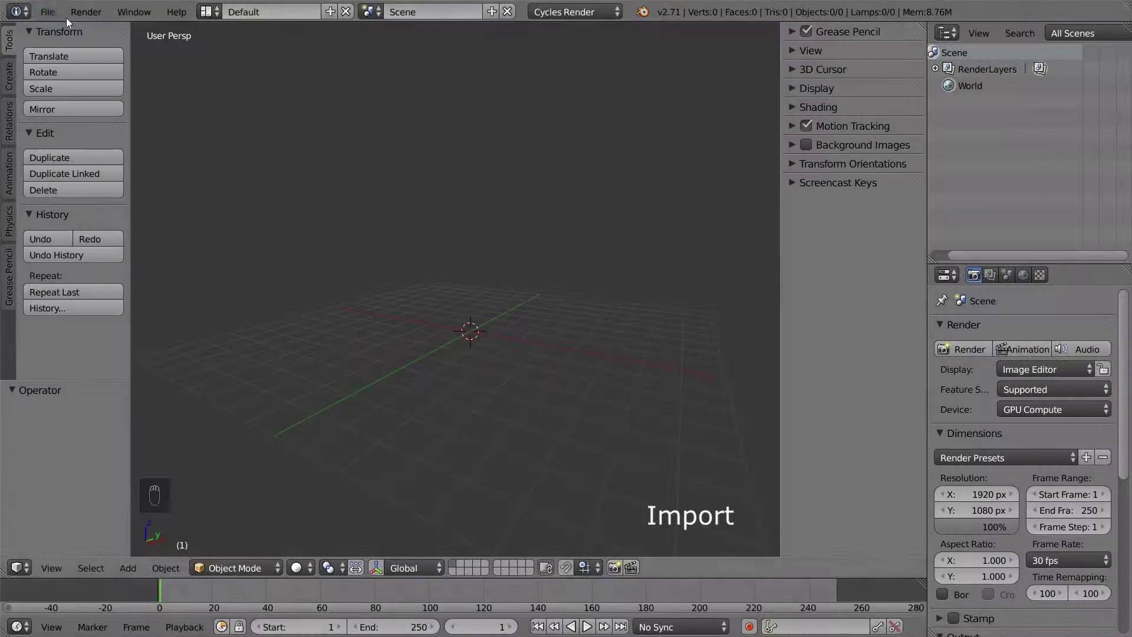
Step: Link the AnalogClock group from AnalogClock.blend into the empty import scene
left_click(47, 12)
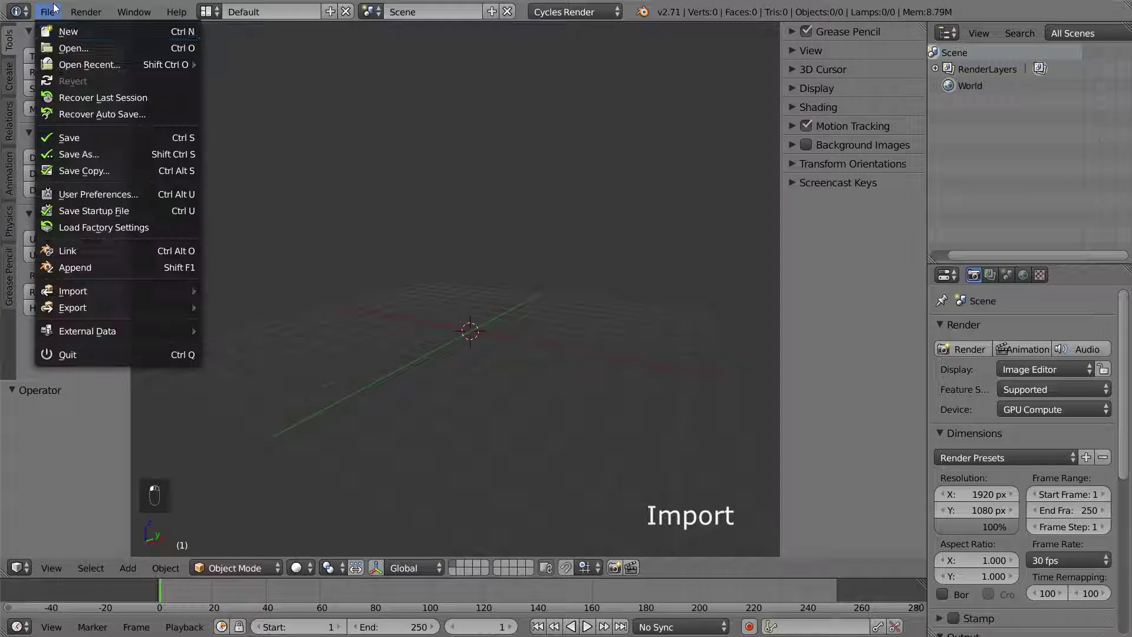
left_click(98, 250)
double_click(266, 112)
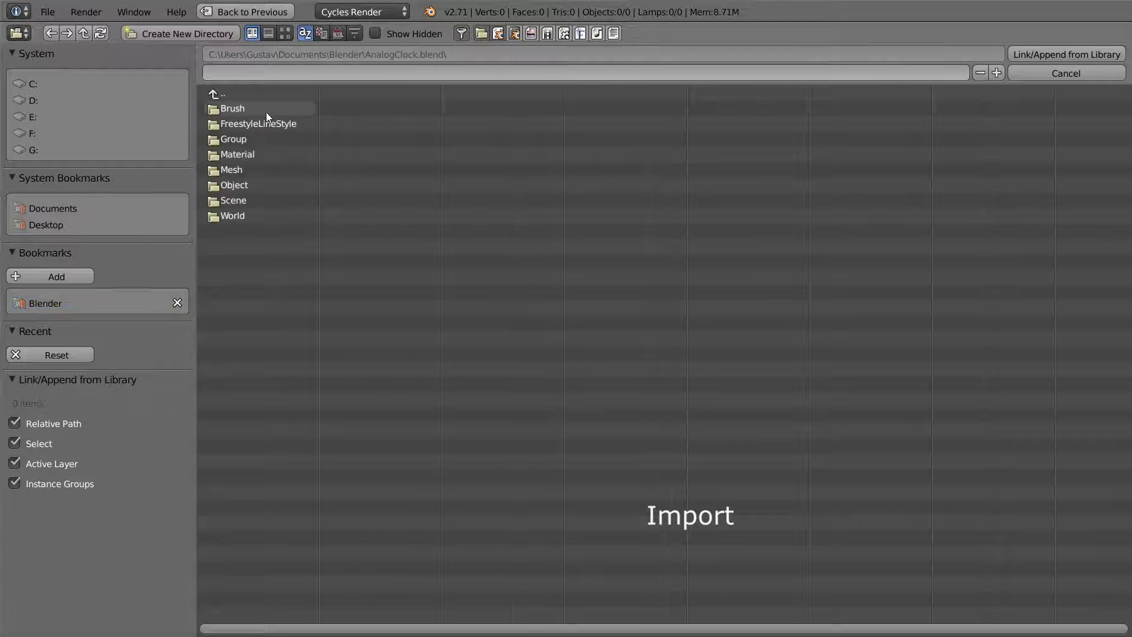
double_click(252, 137)
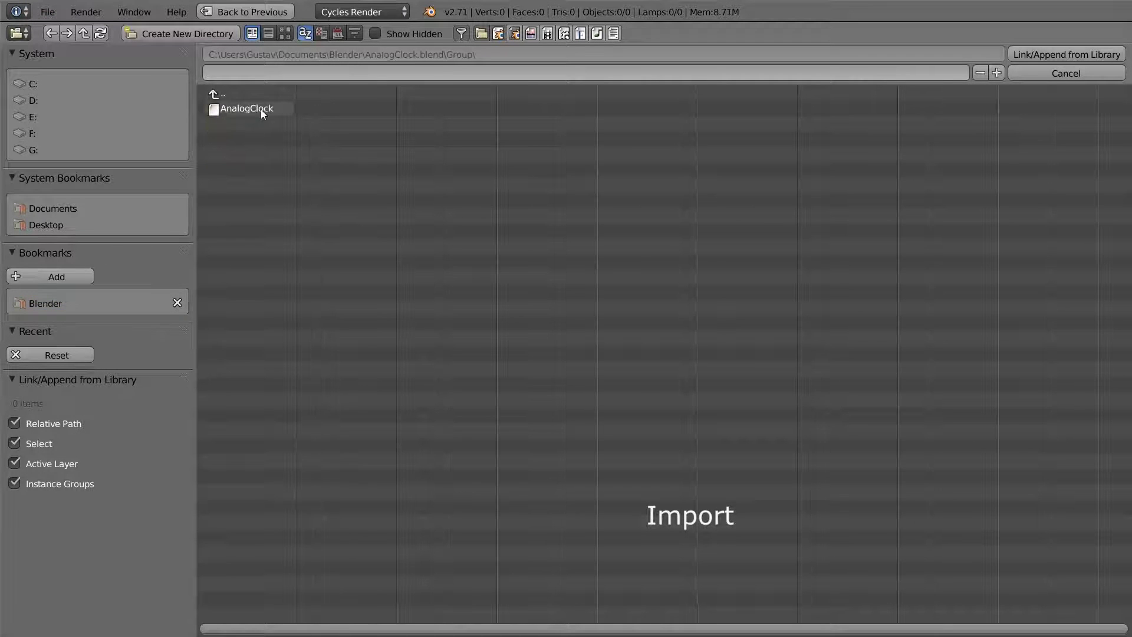
double_click(261, 109)
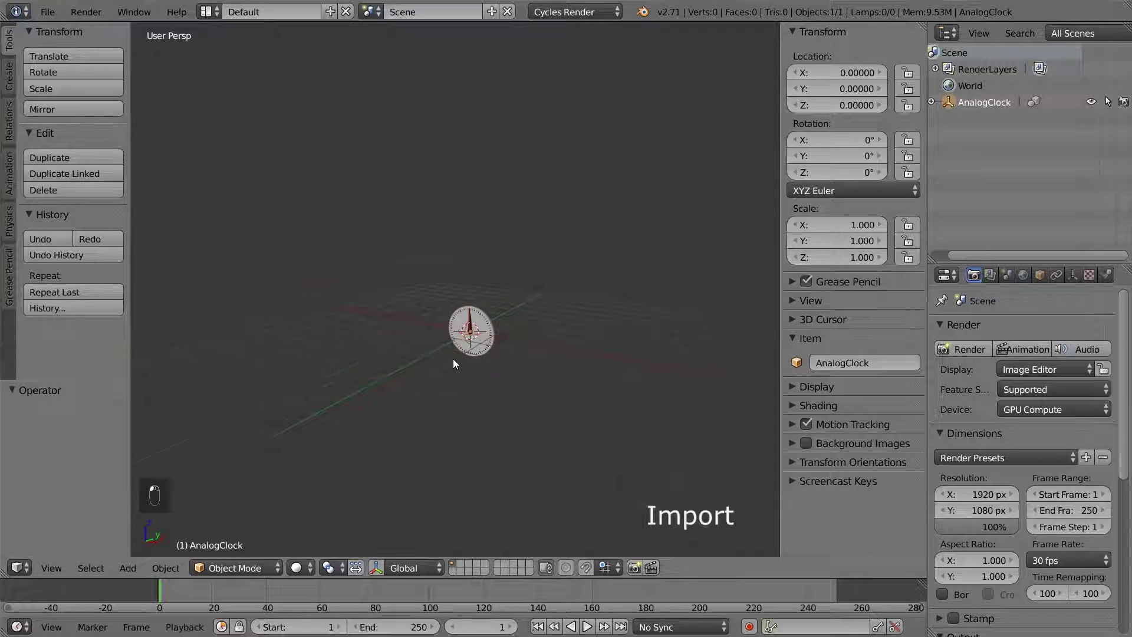
Step: Make a proxy of the Clock empty from the linked AnalogClock group
scroll(452, 359, "up", 5)
key("ctrl+alt+p")
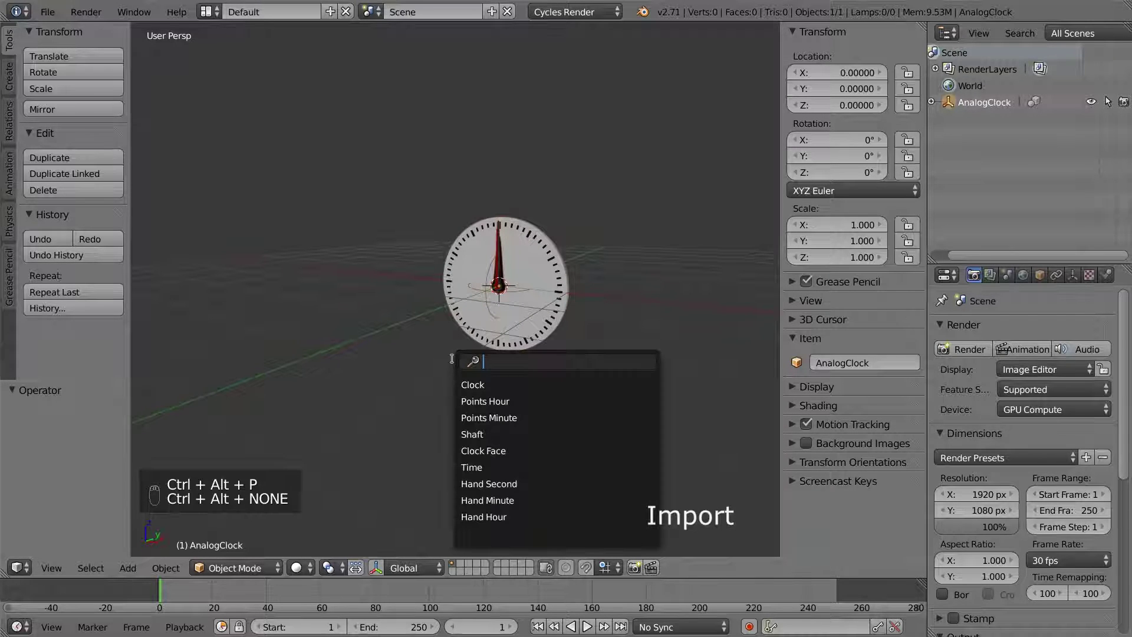
key("Return")
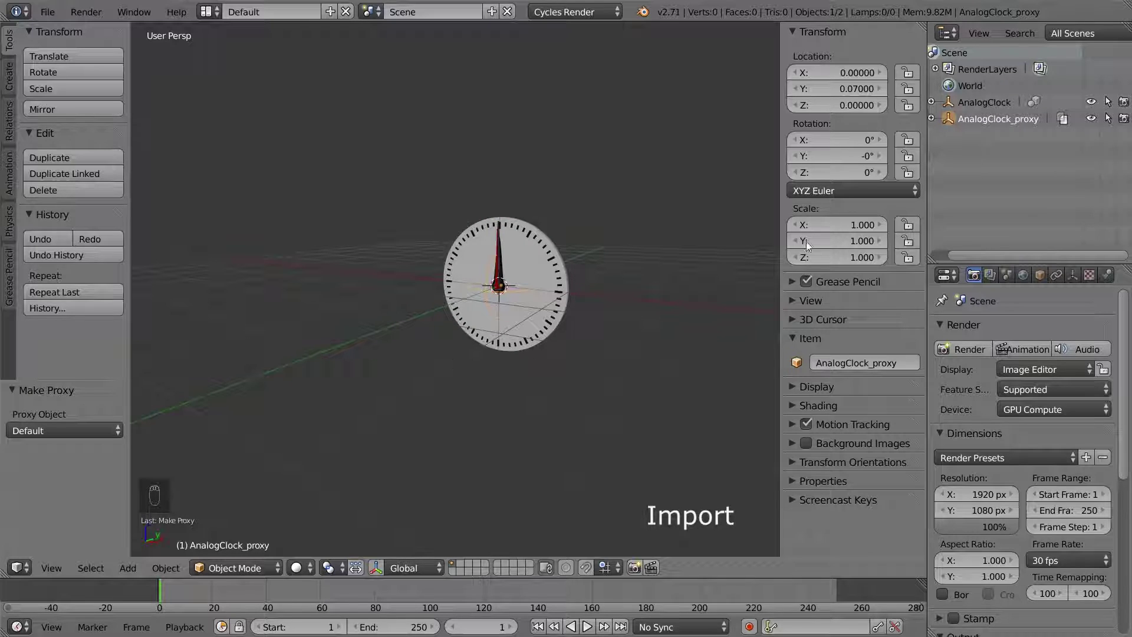
Step: Make the linked AnalogClock unselectable, then move and freely rotate AnalogClock_proxy and scale it to about 1.573
left_click(1107, 102)
key("g")
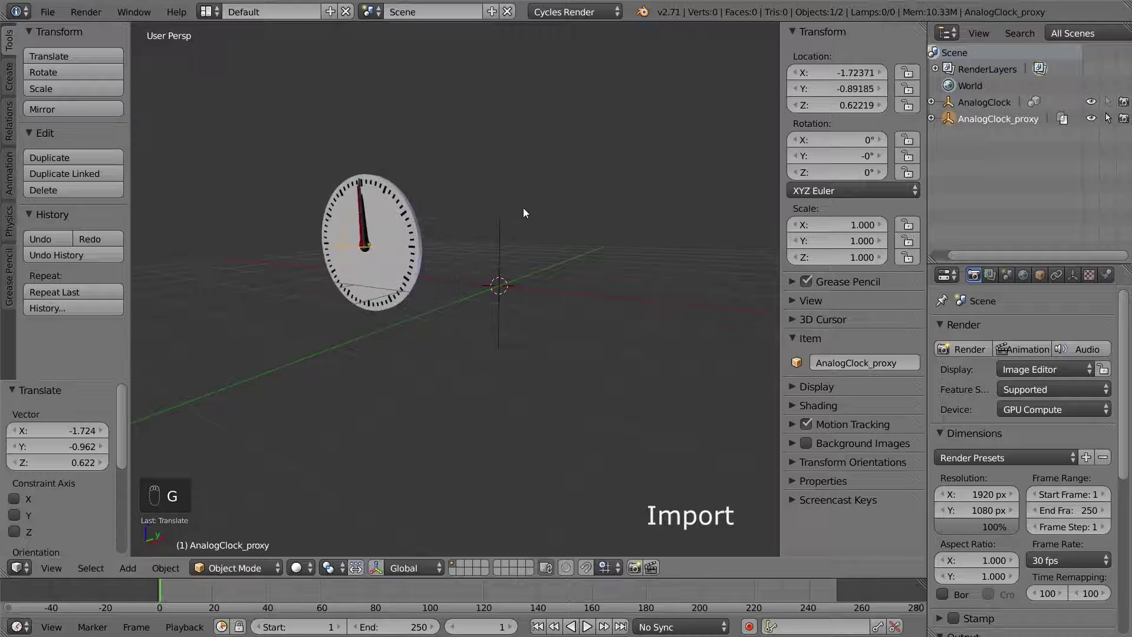
key("r")
left_click(619, 194)
key("s")
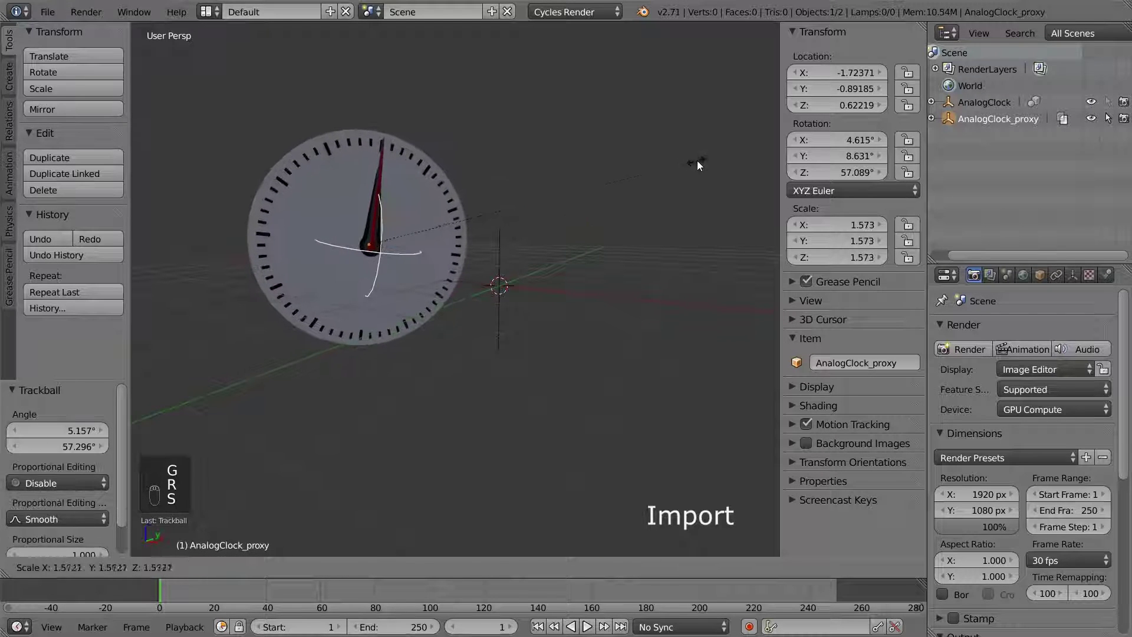
left_click(719, 213)
Step: Set the proxy's custom properties to 3 hours and 5 minutes and play the animation
left_click(793, 476)
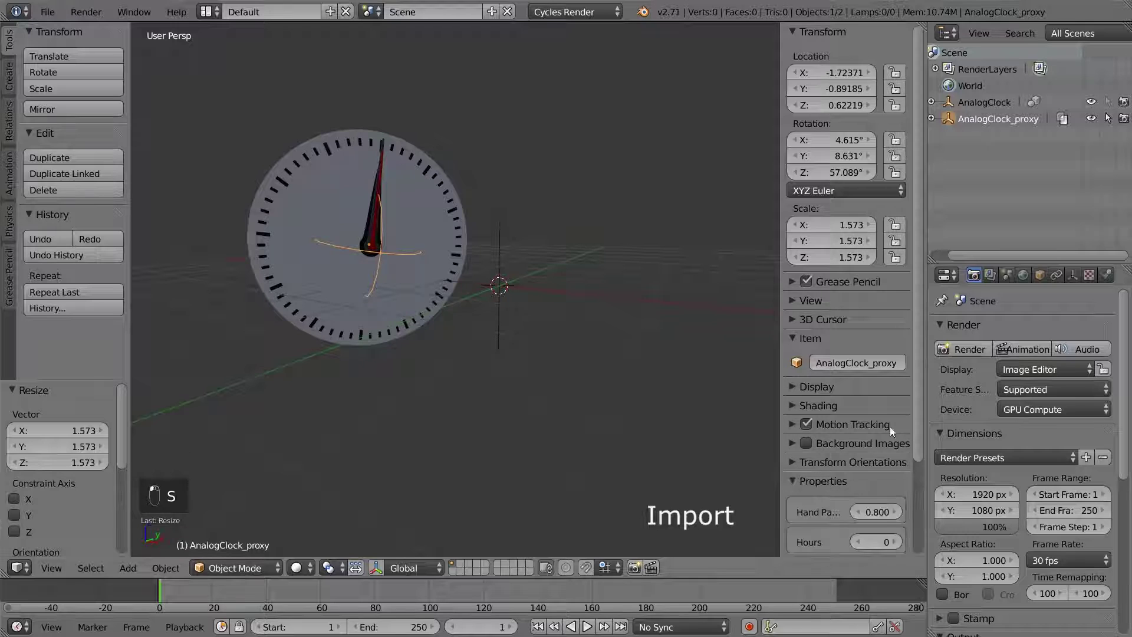
scroll(890, 426, "down", 5)
left_click(895, 430)
left_click(895, 431)
left_click(894, 431)
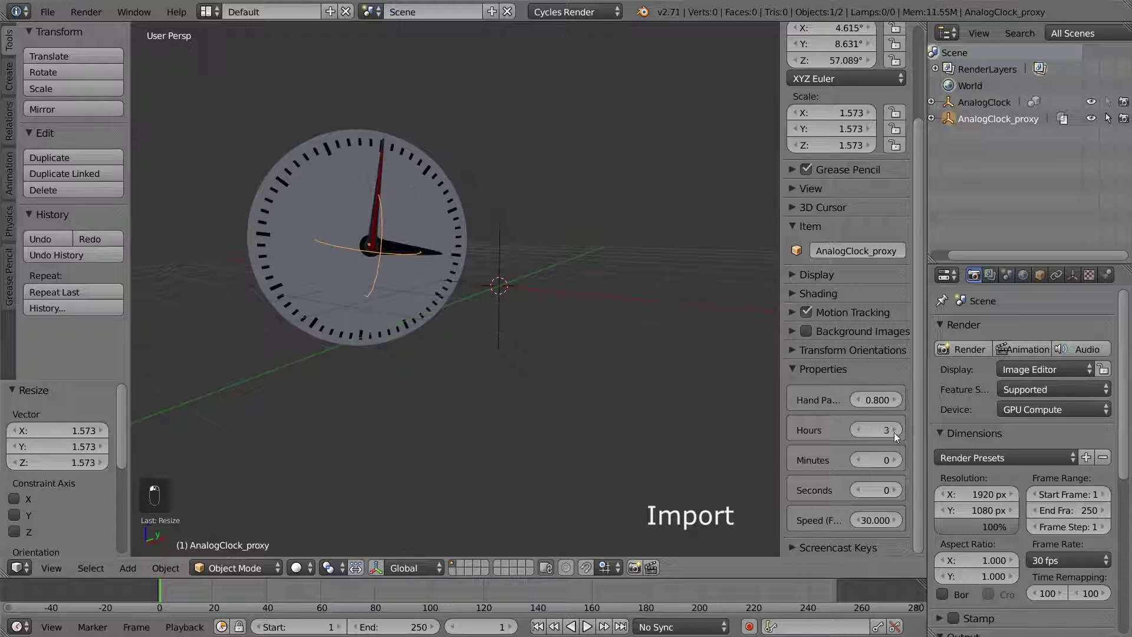
left_click(894, 460)
left_click(895, 460)
left_click(895, 460)
left_click(895, 460)
left_click(894, 460)
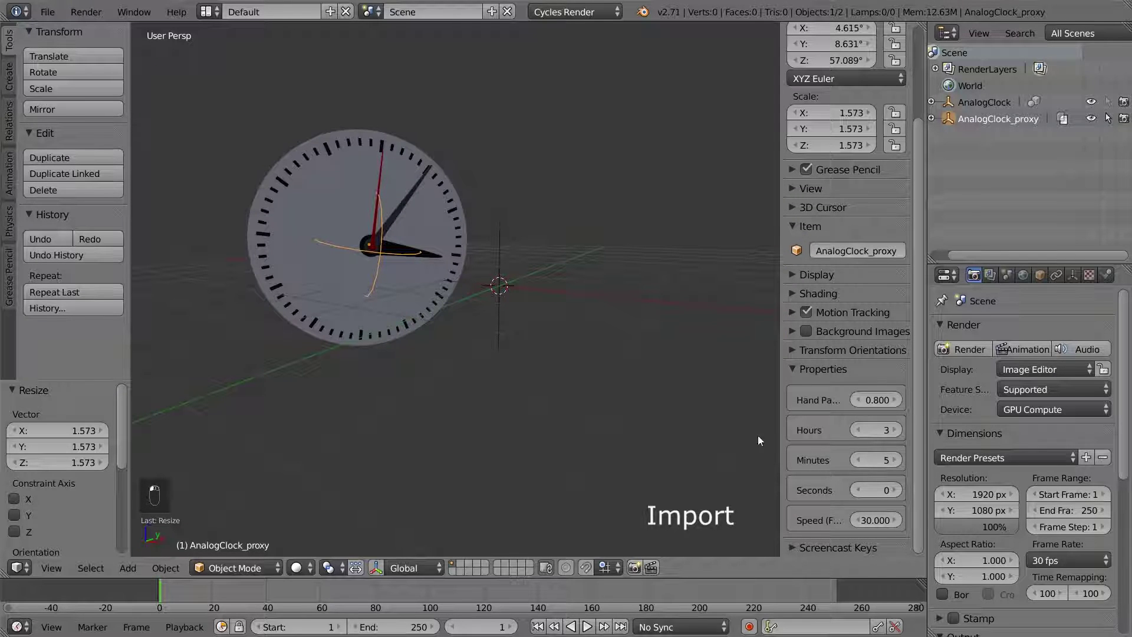
key("alt+a")
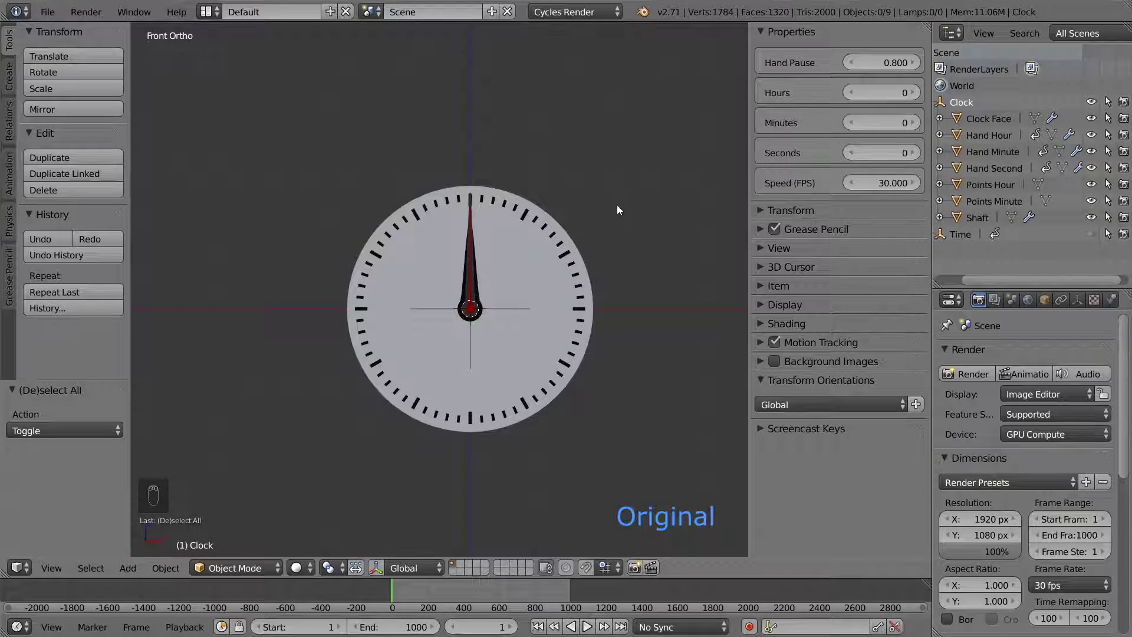
Step: In the original clock file, parent the Time empty to the Clock empty
left_click_drag(982, 279, 951, 281)
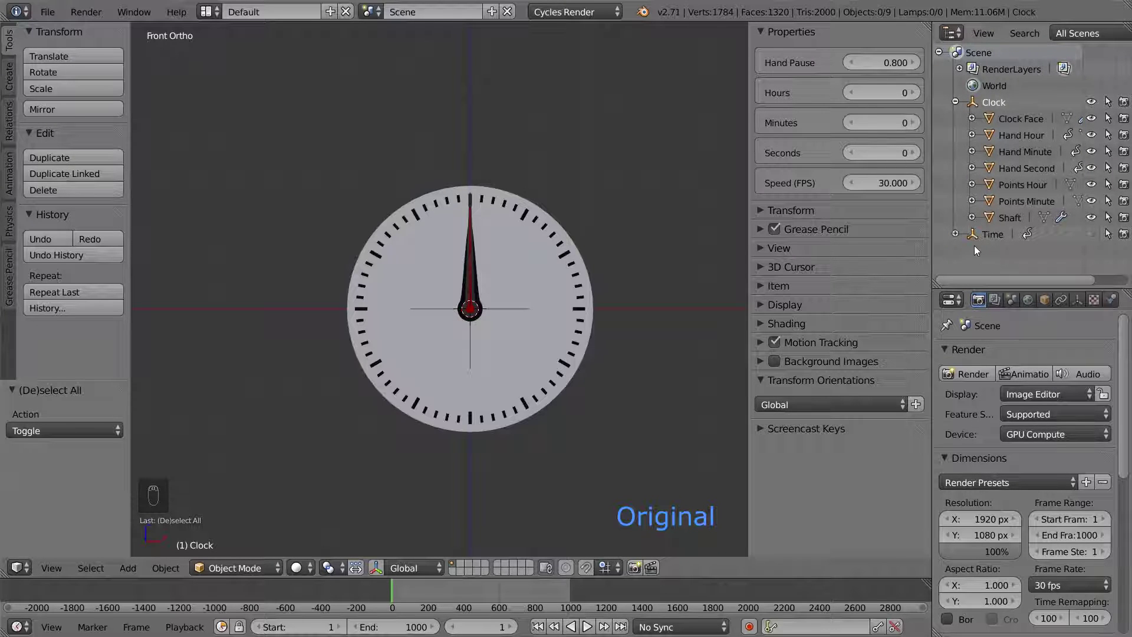
left_click_drag(972, 236, 971, 105)
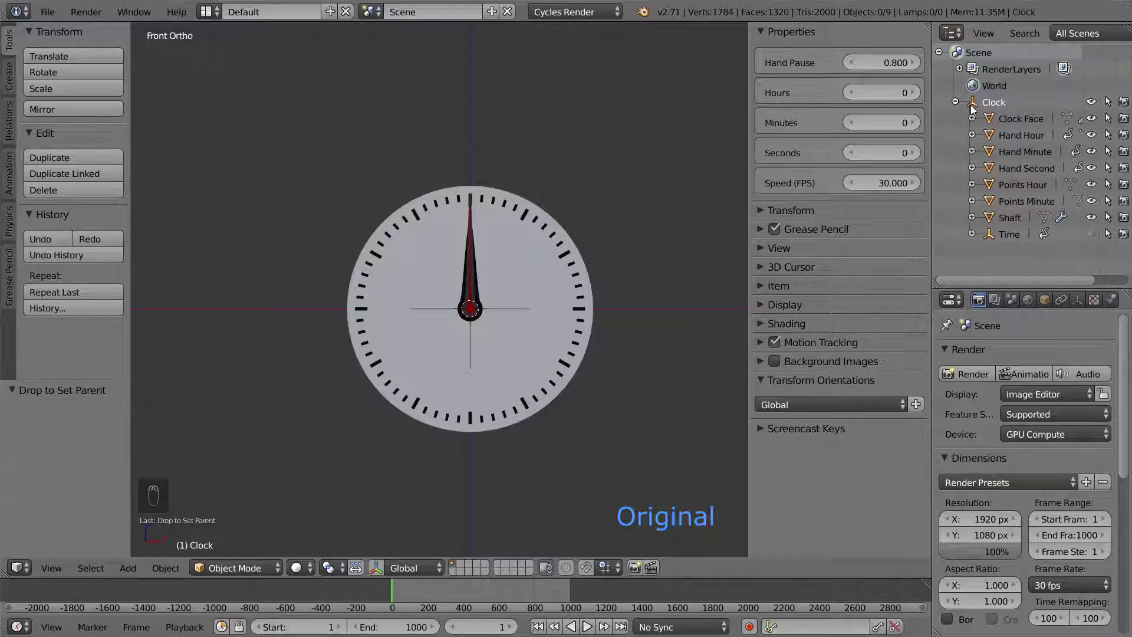
Step: Try moving the Clock empty to test how the parented hands behave, and cancel the move
right_click(500, 304)
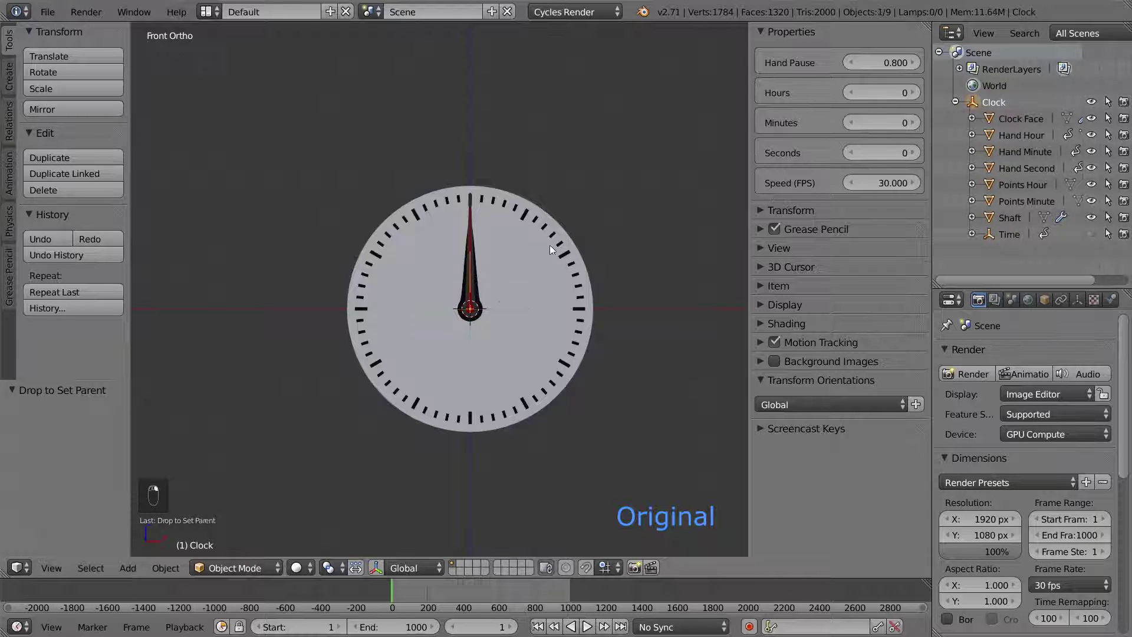
scroll(568, 250, "down", 4)
key("g")
key("g")
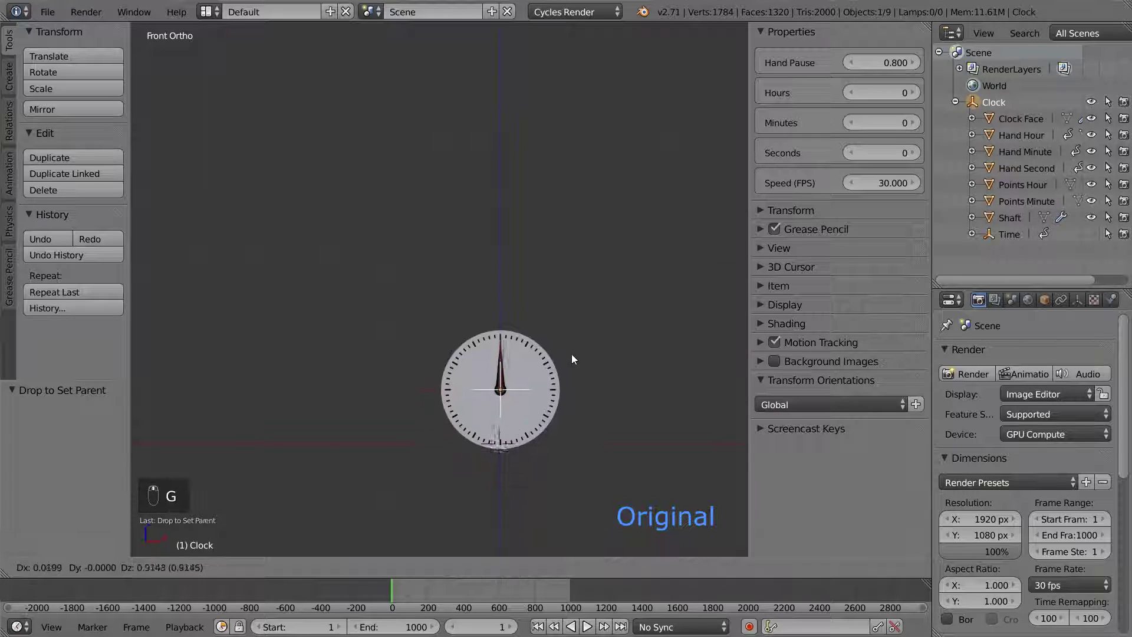
right_click(572, 77)
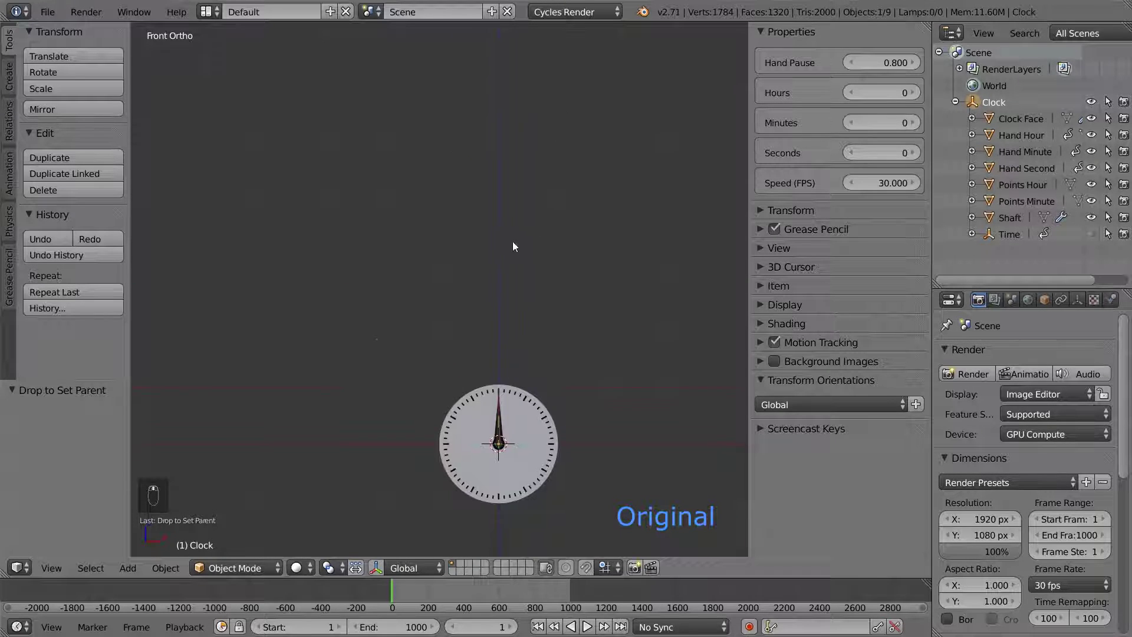
Step: Split the 3D view and turn the new area into a Graph Editor in Drivers mode
middle_click_drag(512, 242, 301, 95, "shift")
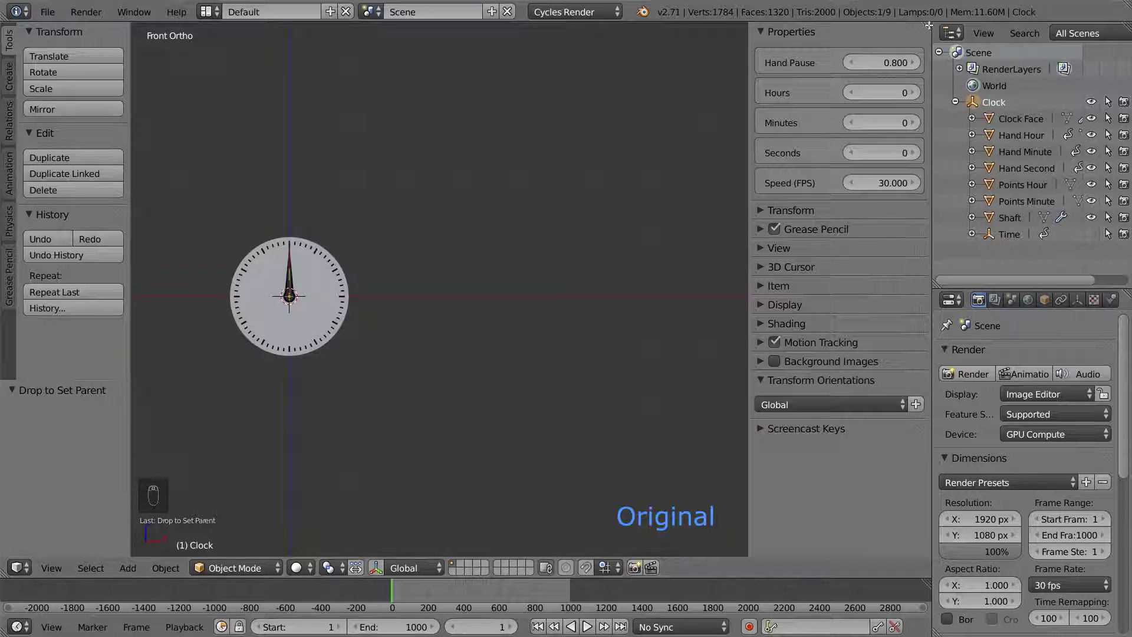
left_click_drag(926, 25, 614, 133)
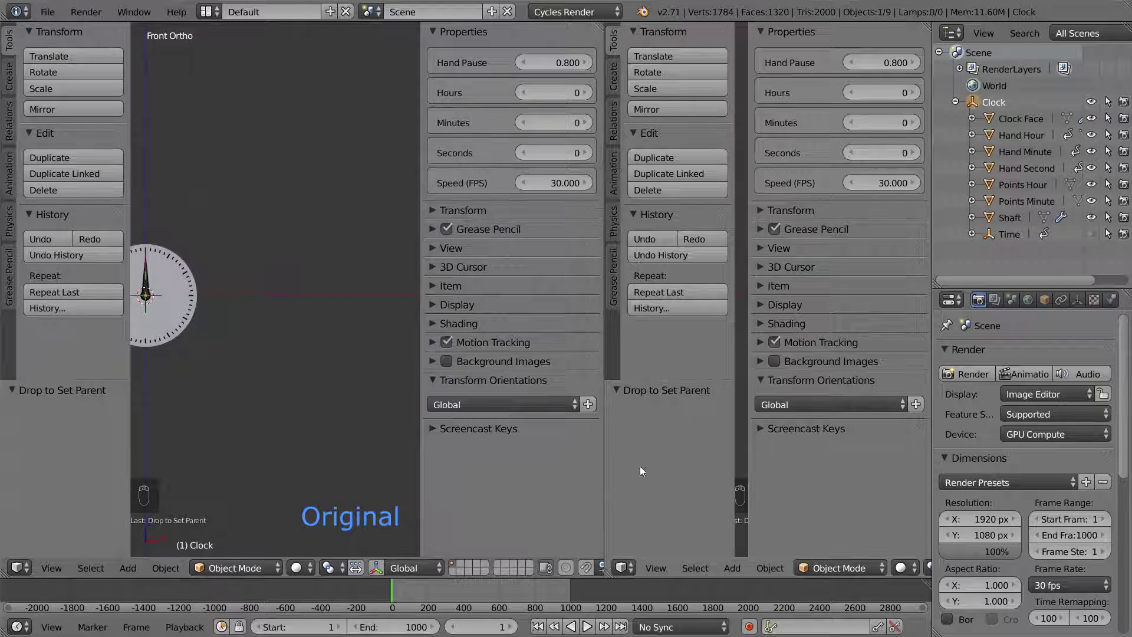
left_click(624, 568)
left_click(667, 509)
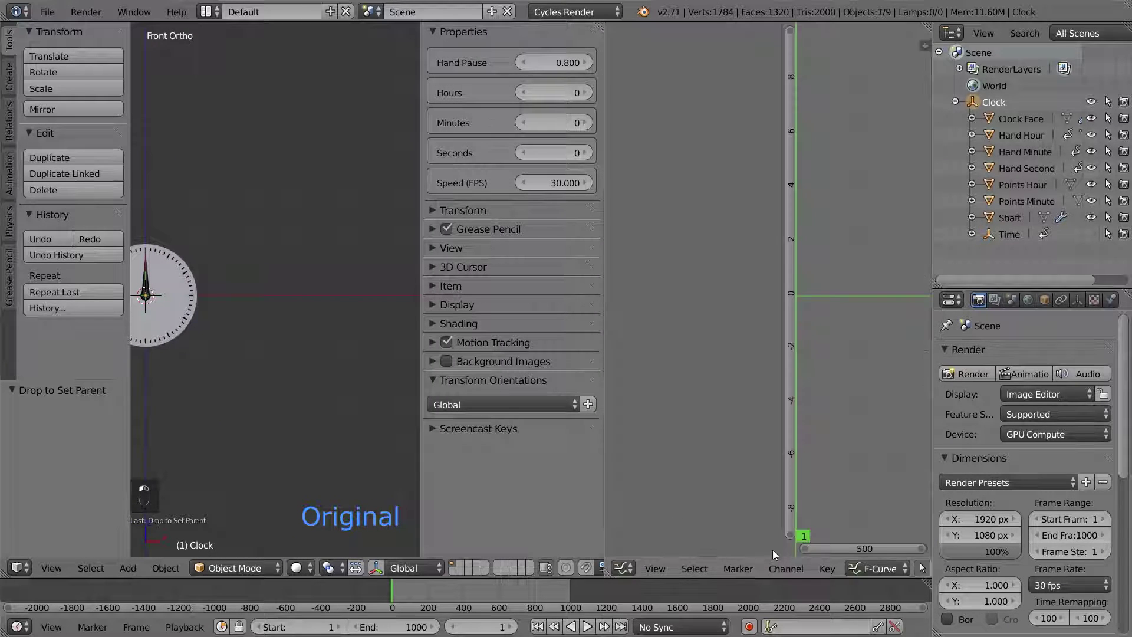
left_click(879, 568)
left_click(873, 525)
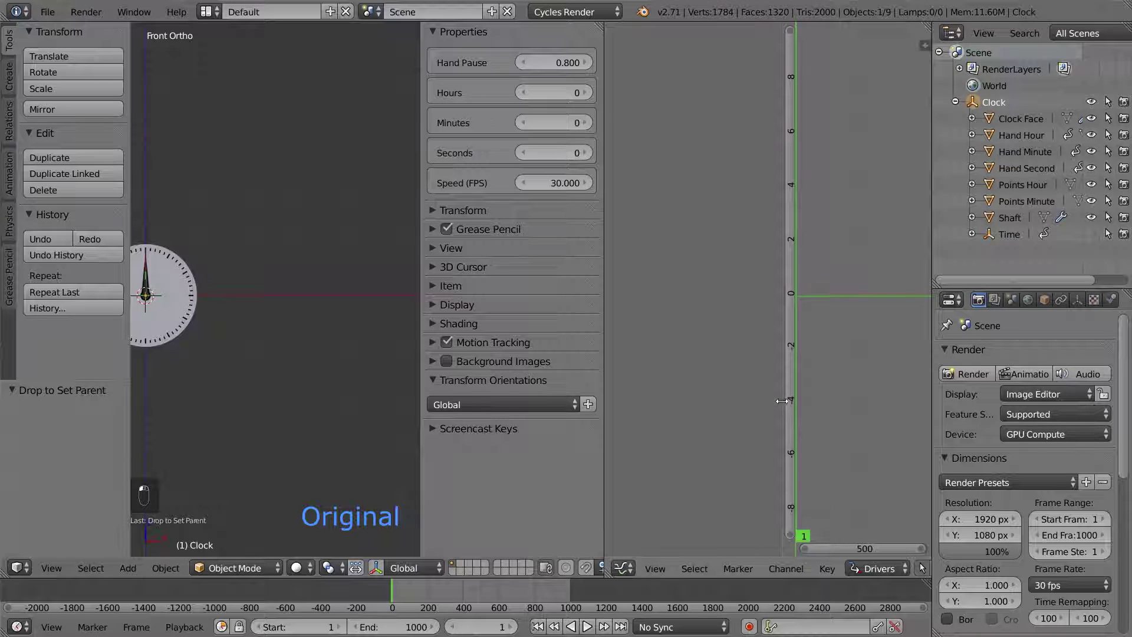
left_click_drag(781, 401, 689, 401)
middle_click_drag(163, 281, 288, 272, "shift")
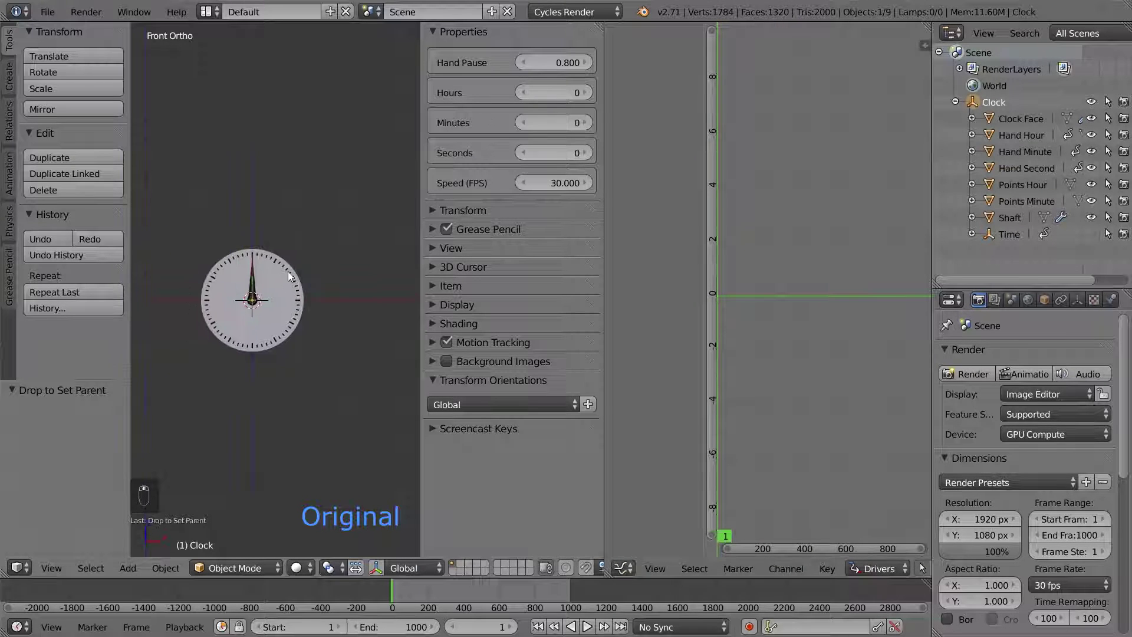
Step: Set the Time variable of the Hand Second rotation driver to Local Space
scroll(287, 271, "up", 5)
right_click(204, 250)
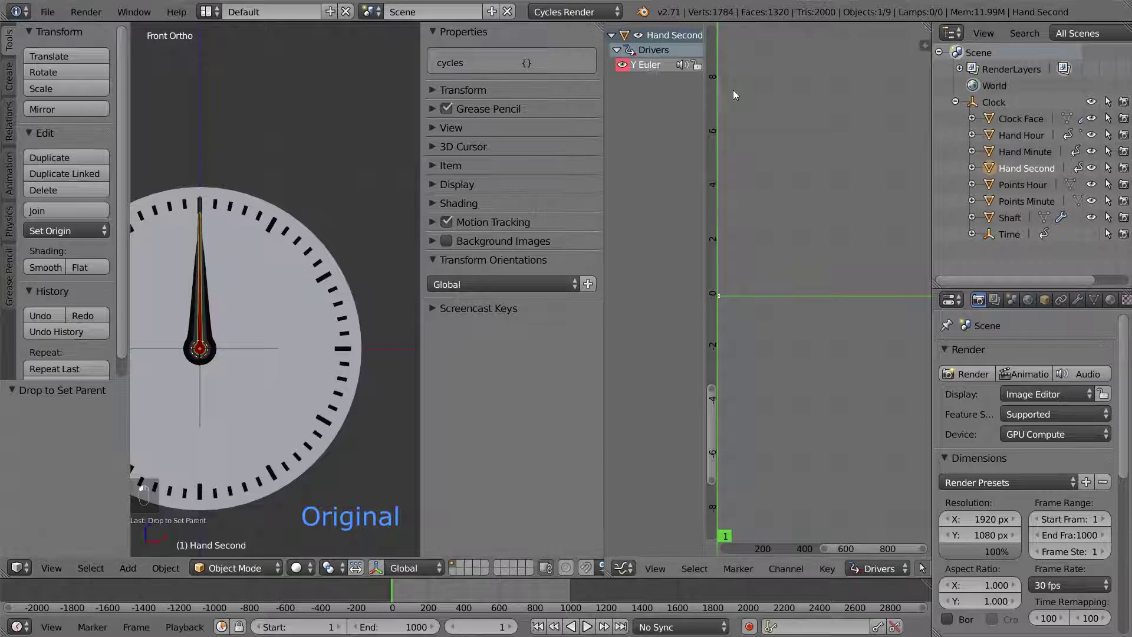
key("n")
left_click_drag(766, 154, 731, 154)
scroll(791, 342, "down", 10)
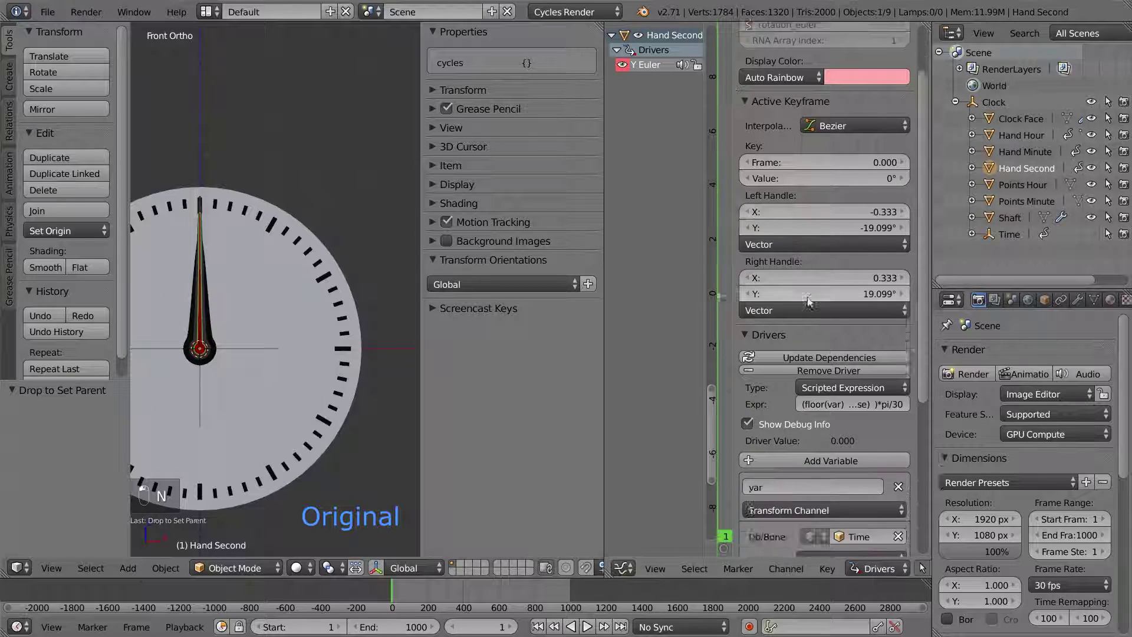
left_click(814, 341)
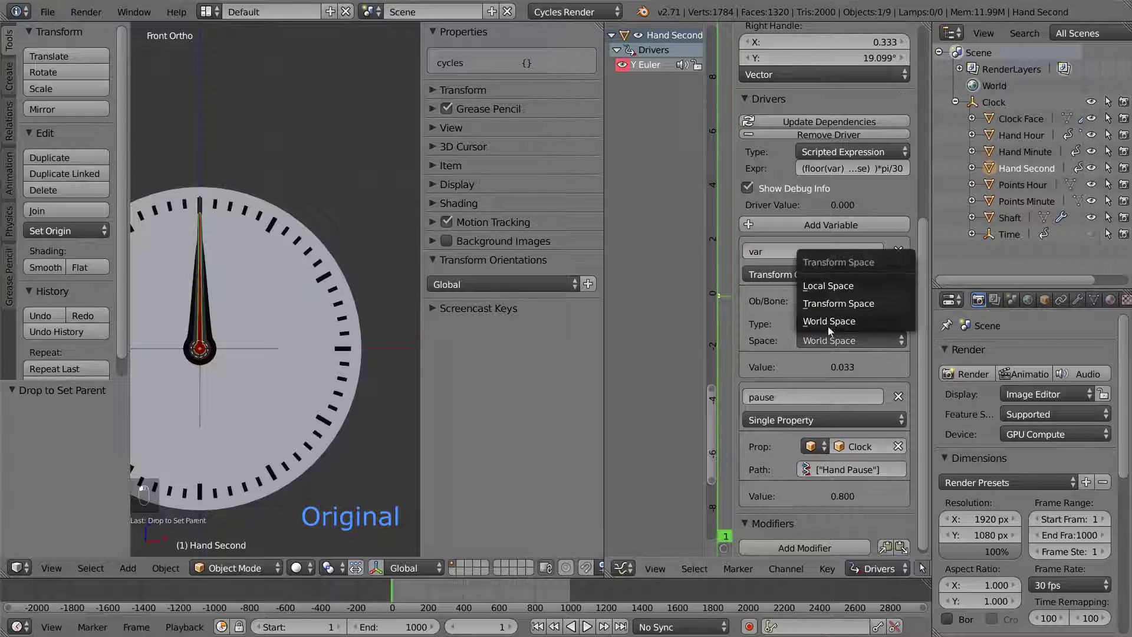
left_click(840, 289)
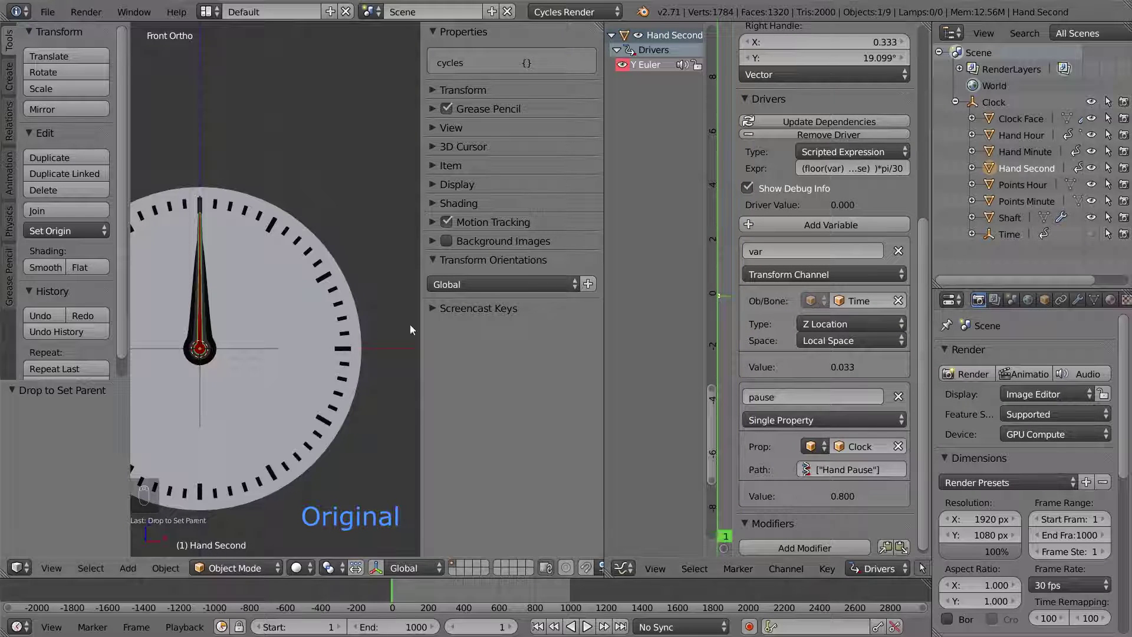
Step: Set the Time variable to Local Space in the Hand Minute and Hand Hour drivers and close the driver editor
right_click(217, 342)
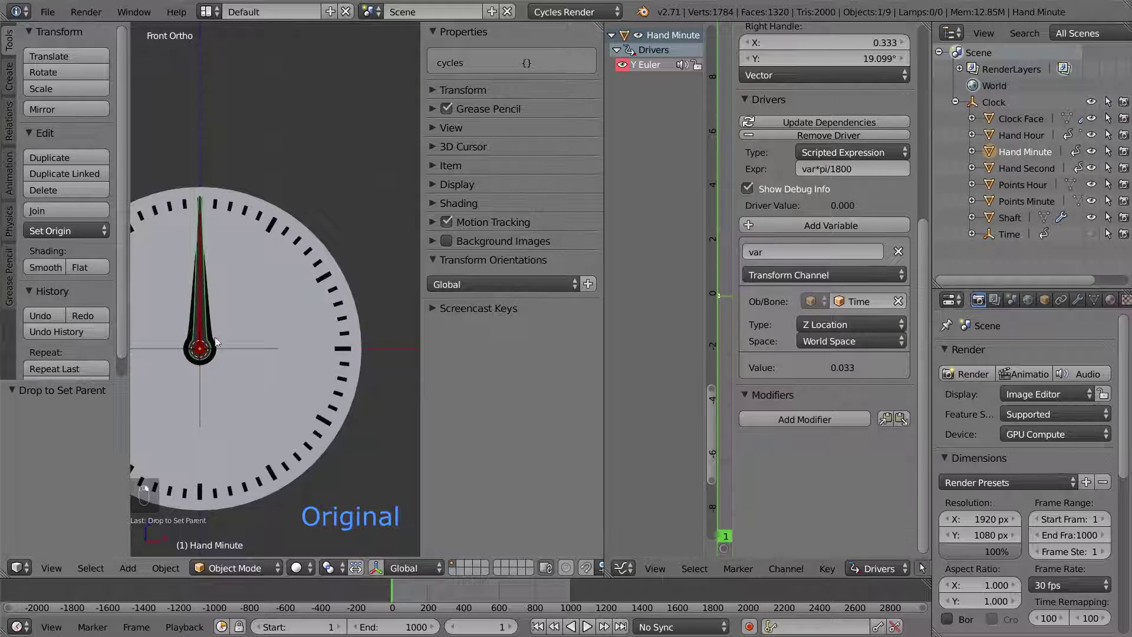
left_click(800, 342)
left_click(826, 288)
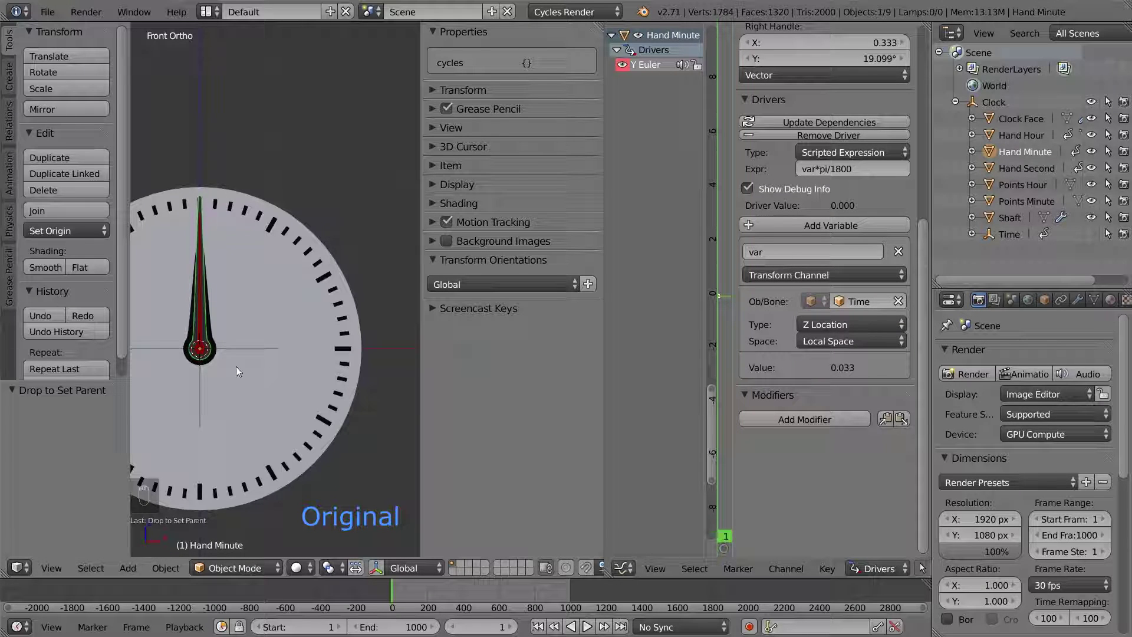
right_click(214, 359)
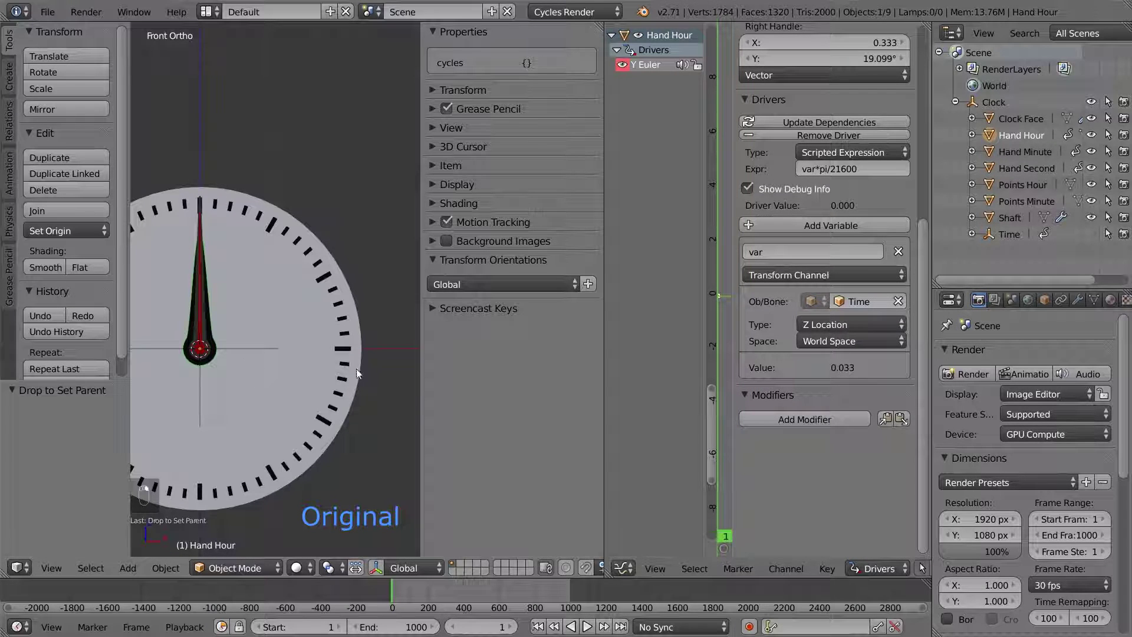
left_click(803, 342)
left_click(815, 292)
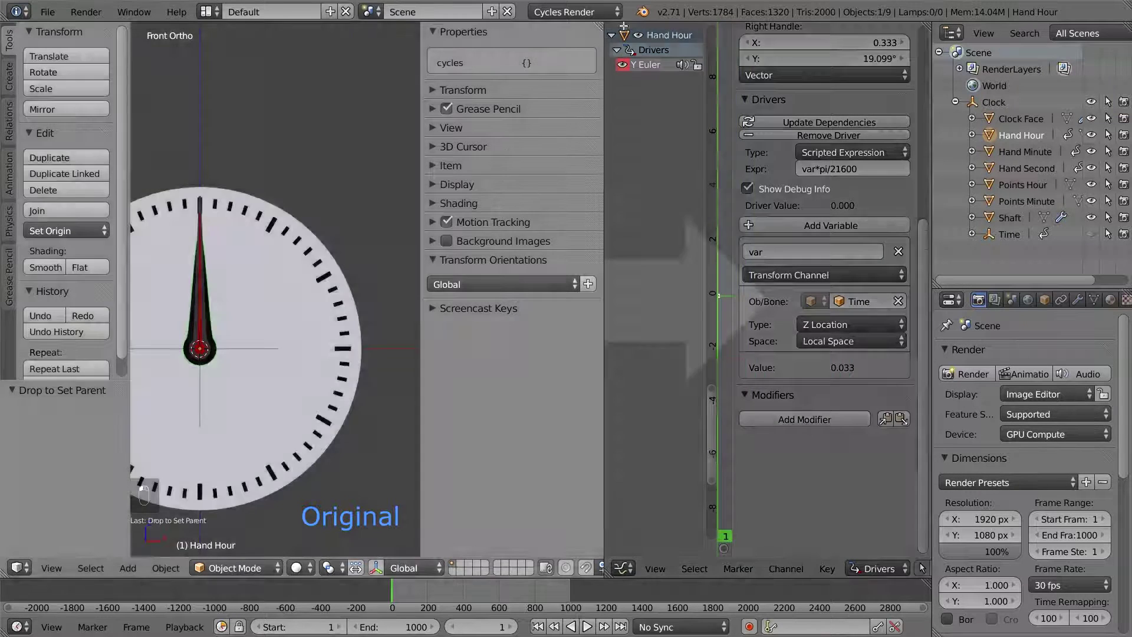
left_click_drag(623, 26, 627, 54)
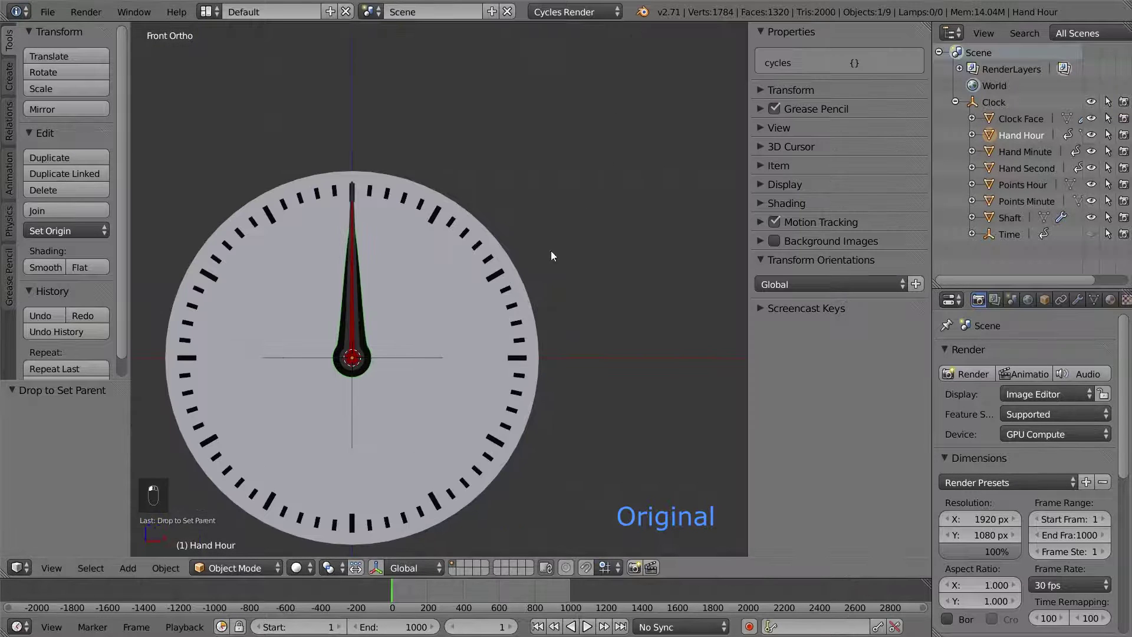
Step: Try moving the Clock empty again to test the Local Space drivers, and cancel the move
scroll(459, 324, "down", 5)
right_click(460, 322)
key("g")
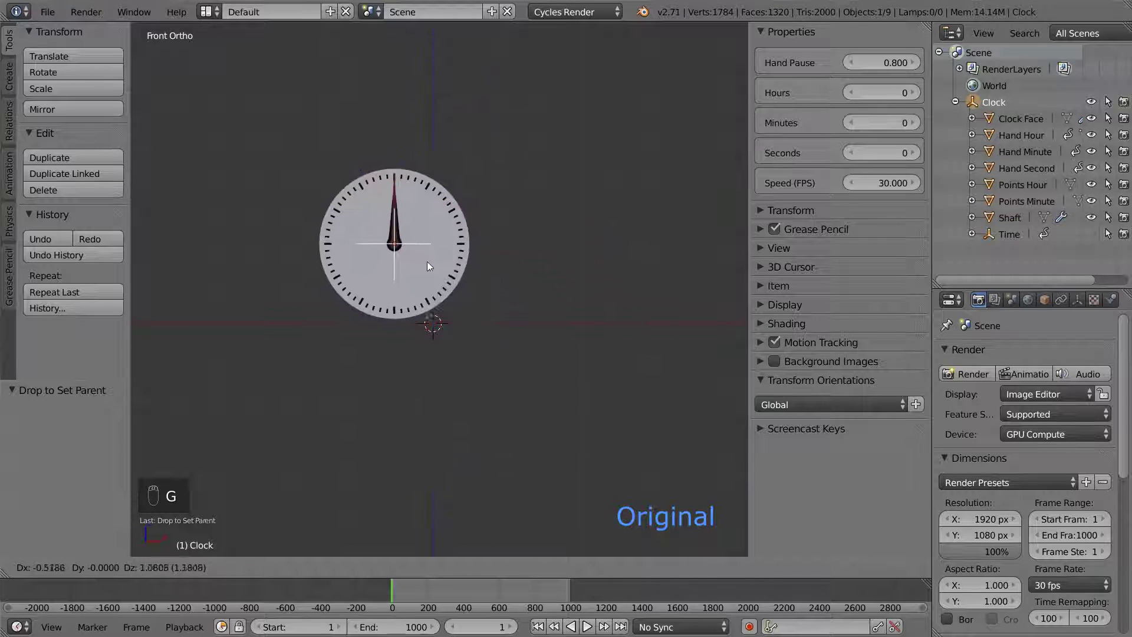
right_click(452, 302)
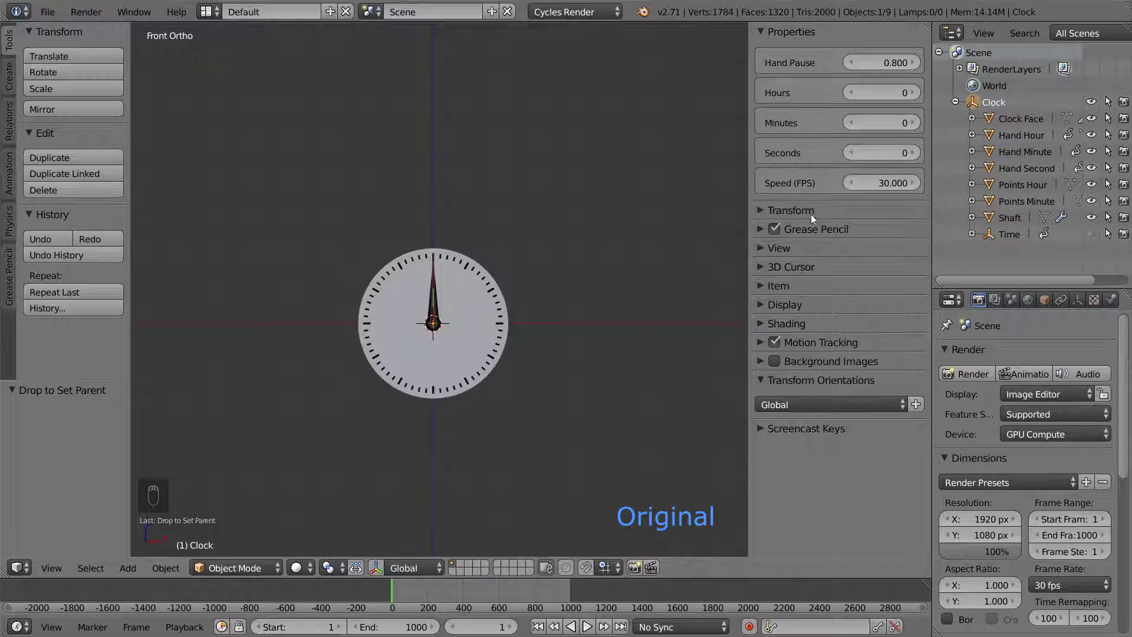
Step: Make all of the Clock empty's child objects unselectable, keep Clock itself selectable, and collapse its hierarchy
left_click(1108, 102)
left_click_drag(1108, 135, 1109, 236)
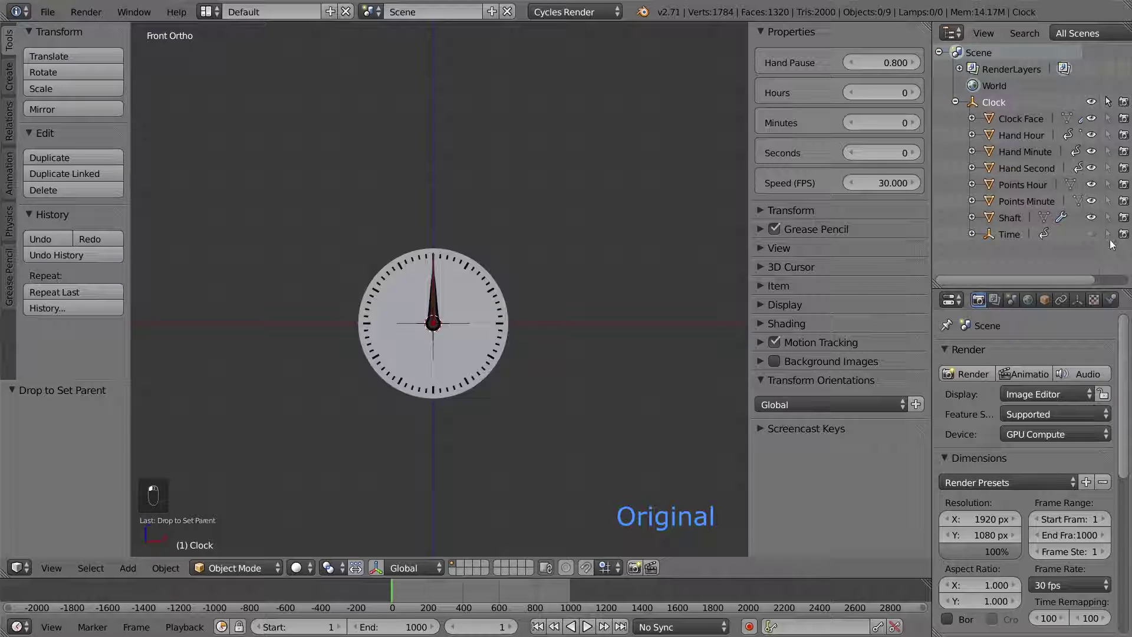
left_click(955, 102)
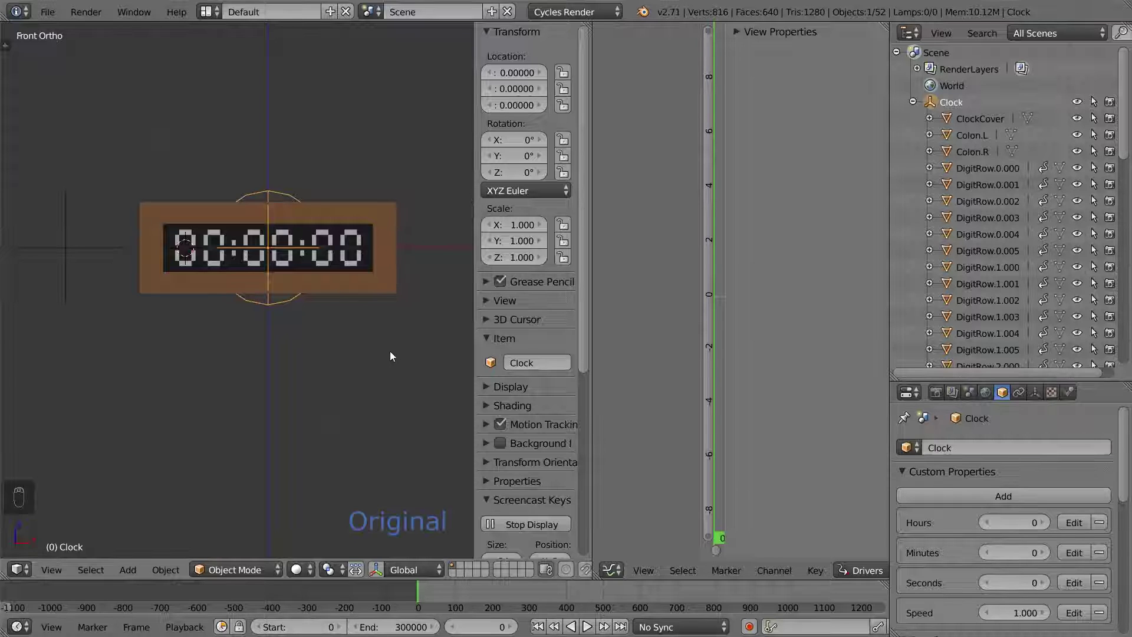
Step: In the original digital clock file, select all objects and group them under the name DigitalClock
key("a")
key("a")
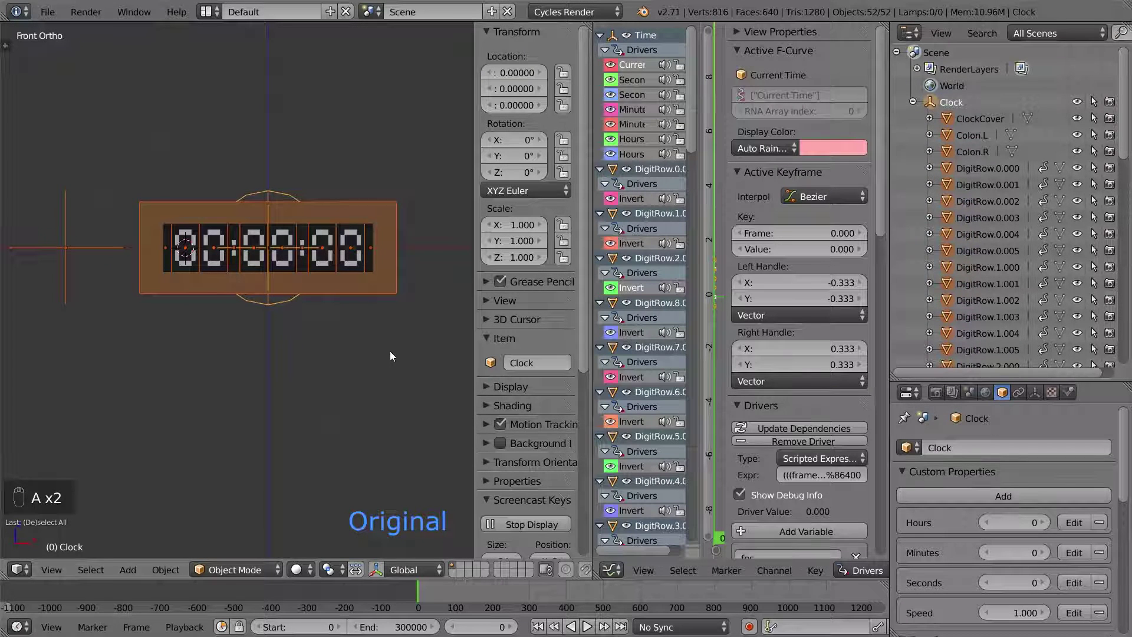
key("ctrl+g")
key("t")
left_click(108, 433)
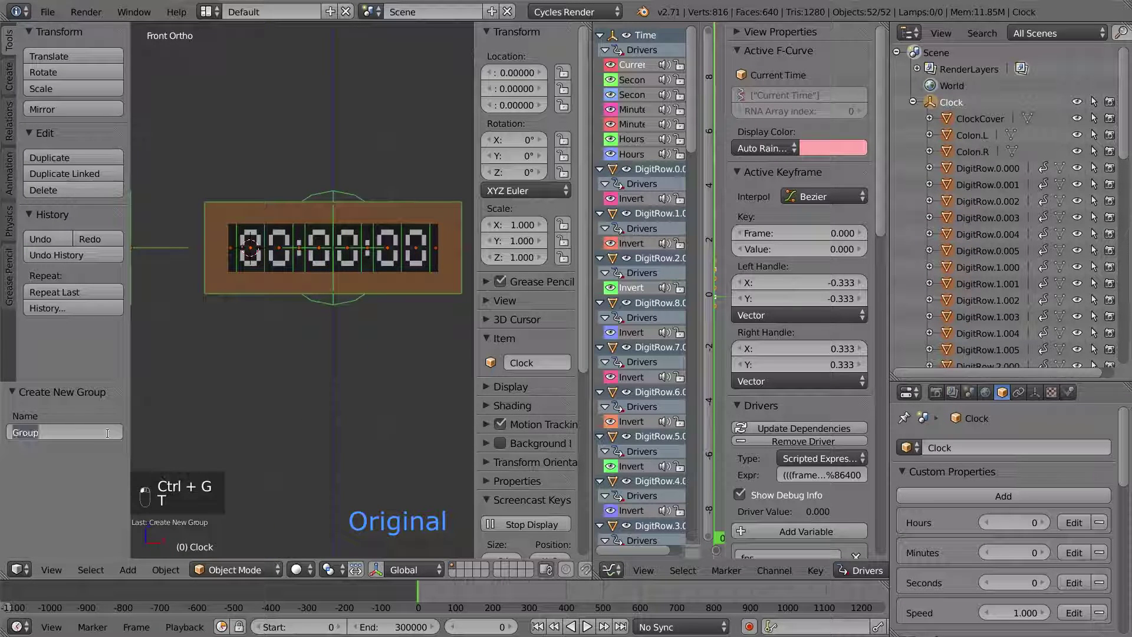
type("DigitalClock")
key("Return")
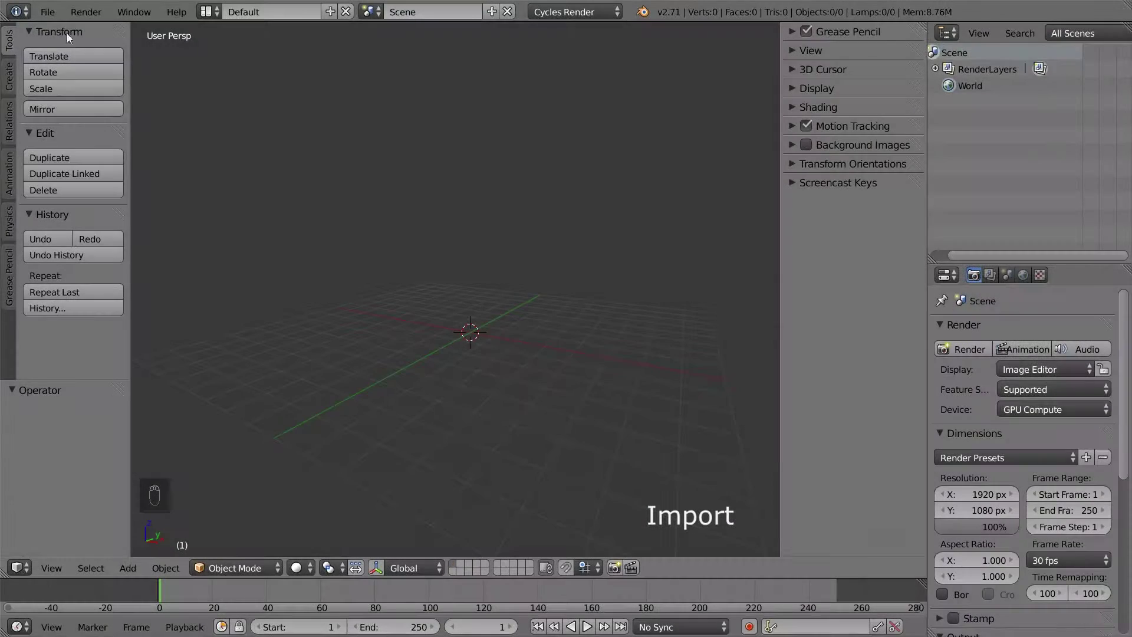
Step: Link the DigitalClock group from DigitalClock.blend into the empty import scene
left_click(52, 15)
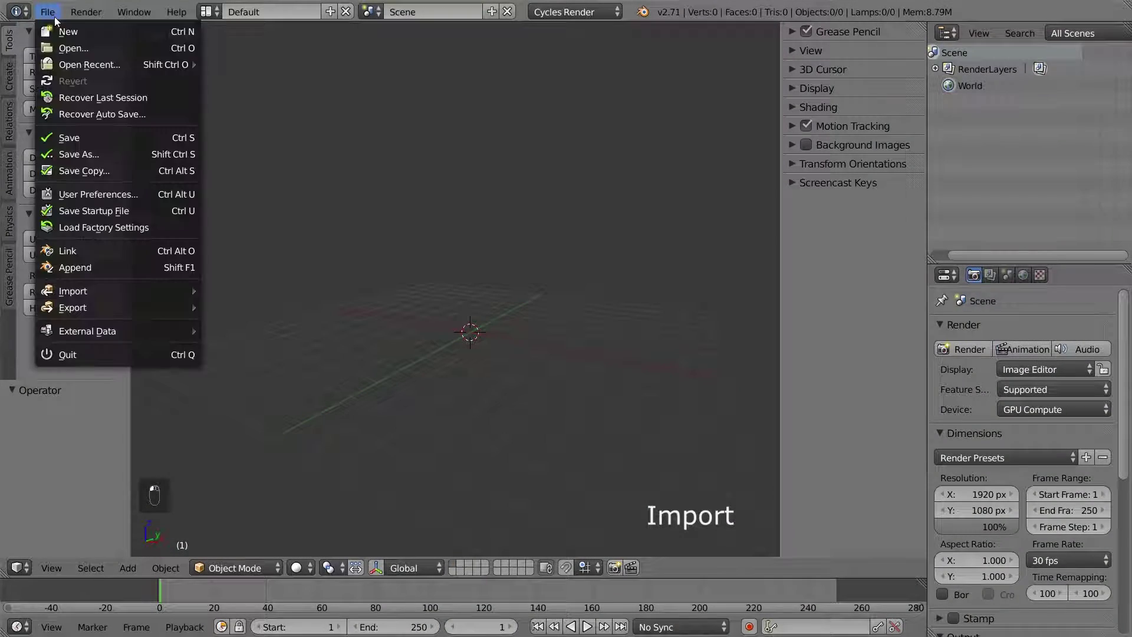
left_click(108, 249)
left_click(256, 111)
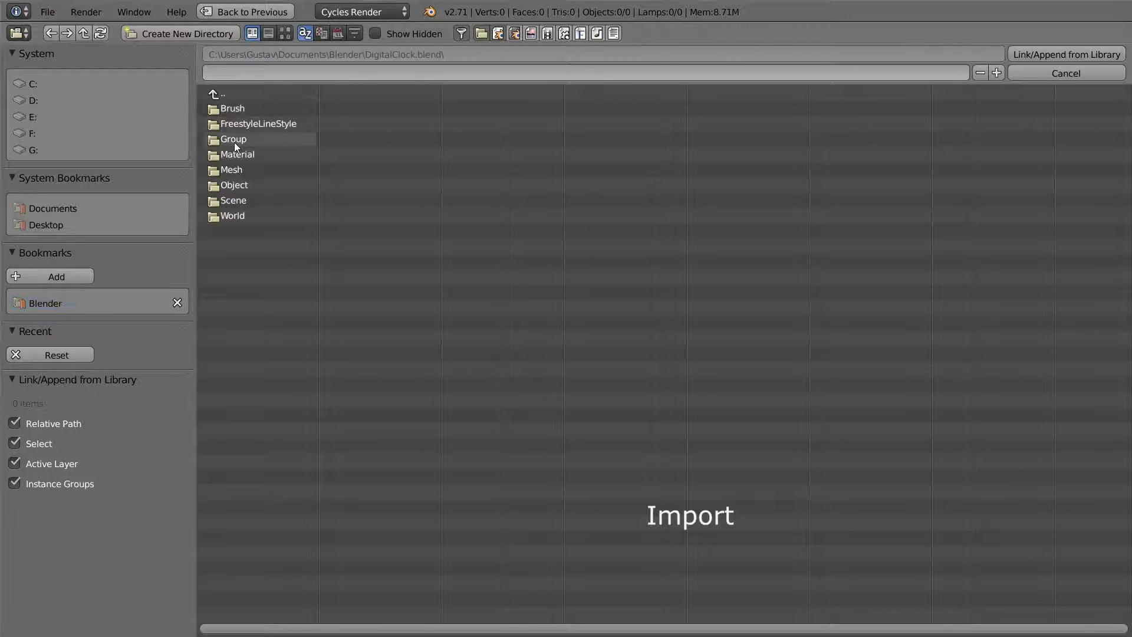
left_click(235, 141)
double_click(252, 109)
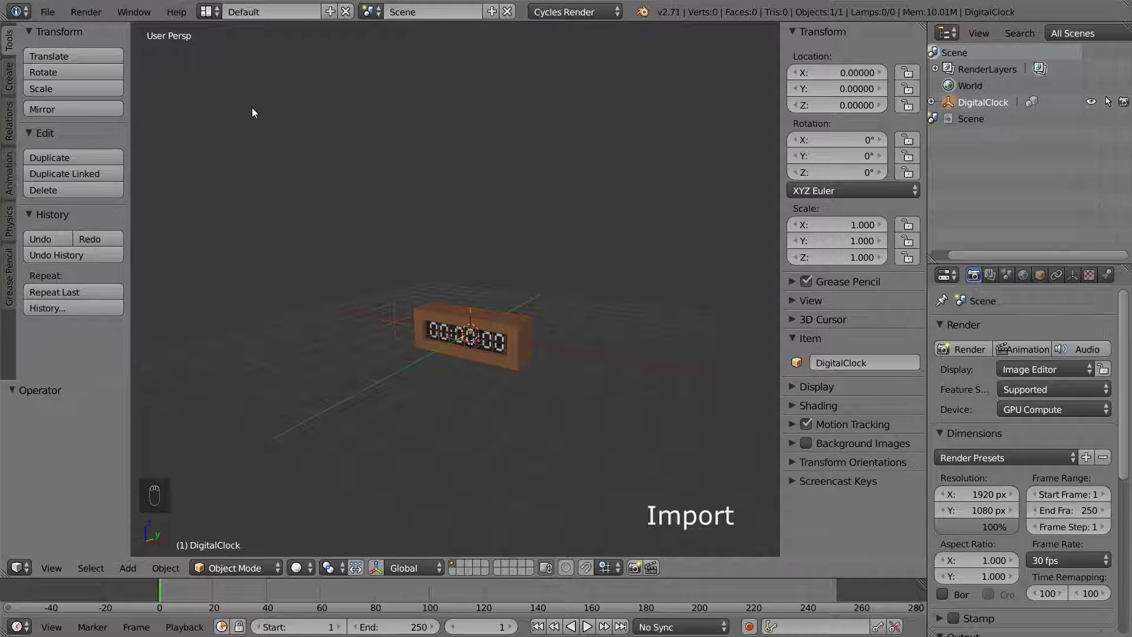
Step: Try a frame rate of 60 fps in the import scene and switch it back to 30 fps
left_click_drag(951, 250, 940, 253)
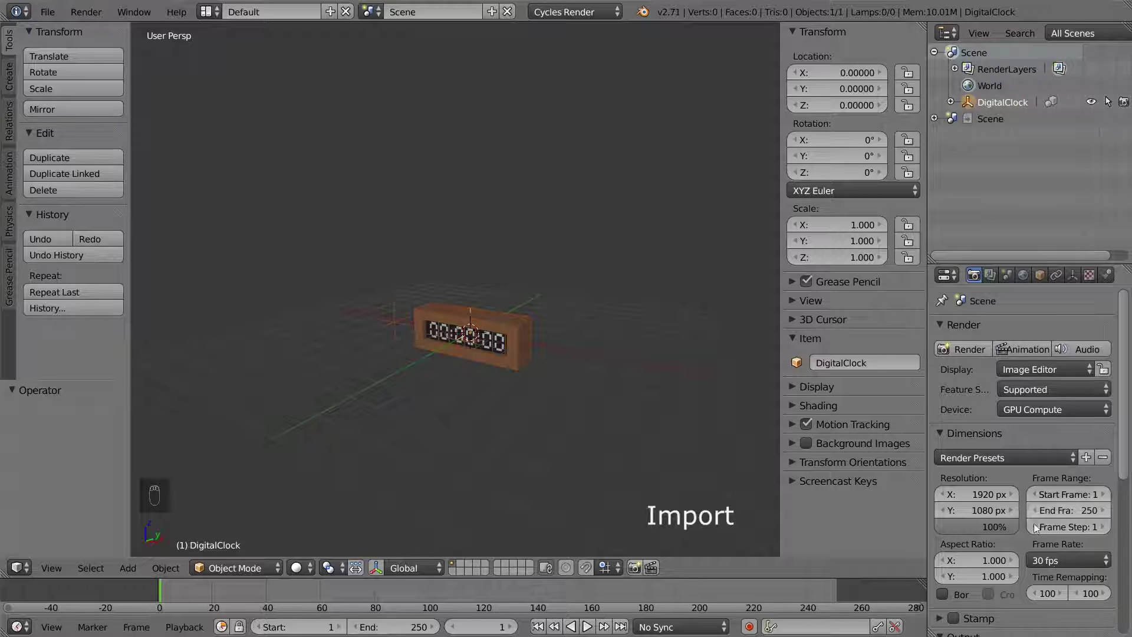
left_click(1058, 560)
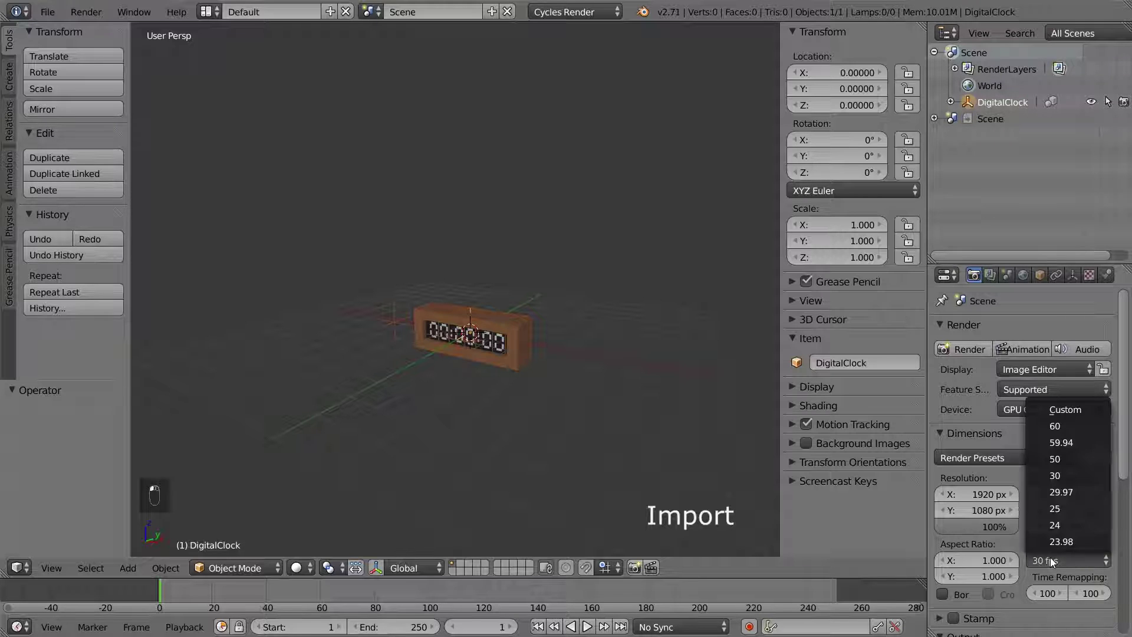
left_click(1070, 429)
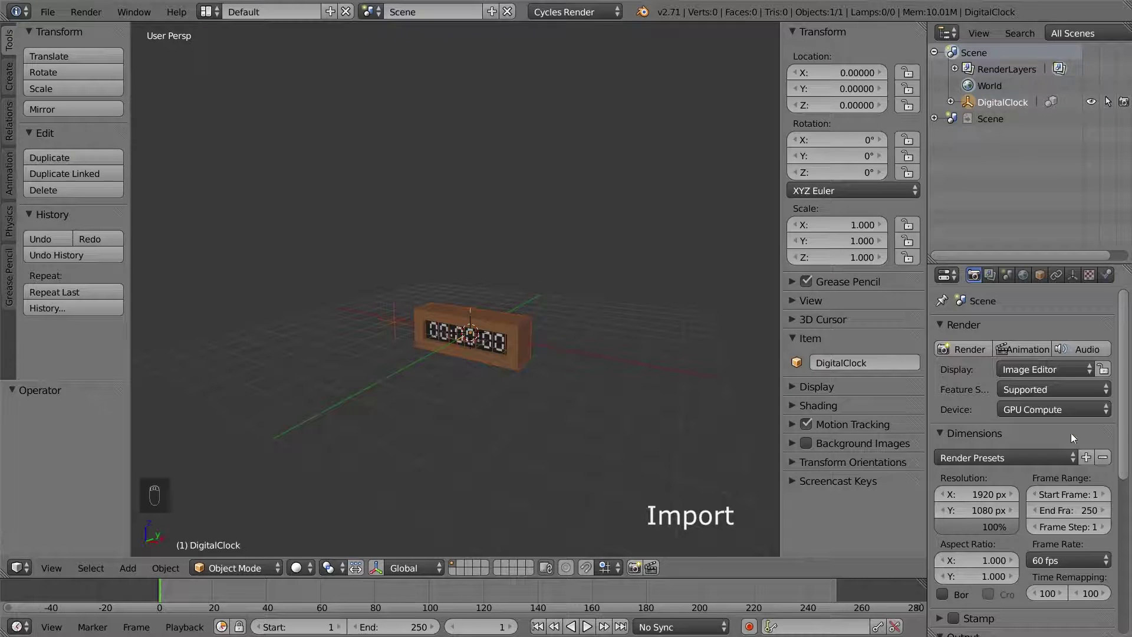
left_click(1036, 558)
left_click(1063, 469)
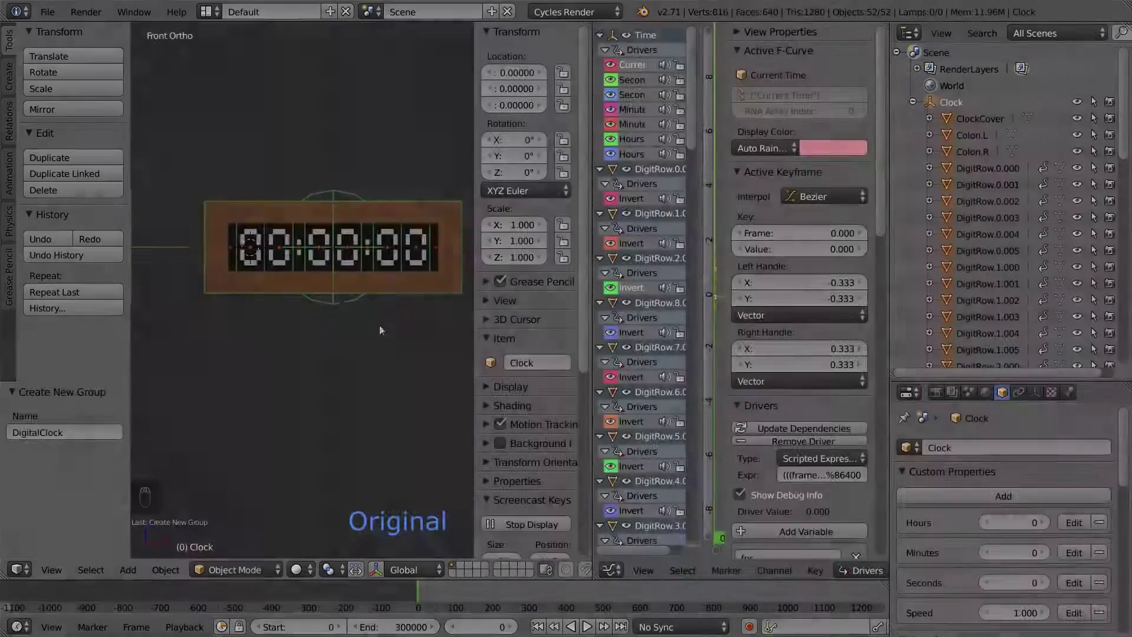
Step: In the original digital clock file, select only the Clock empty and add a custom property named _Scene FPS to it
right_click(347, 301)
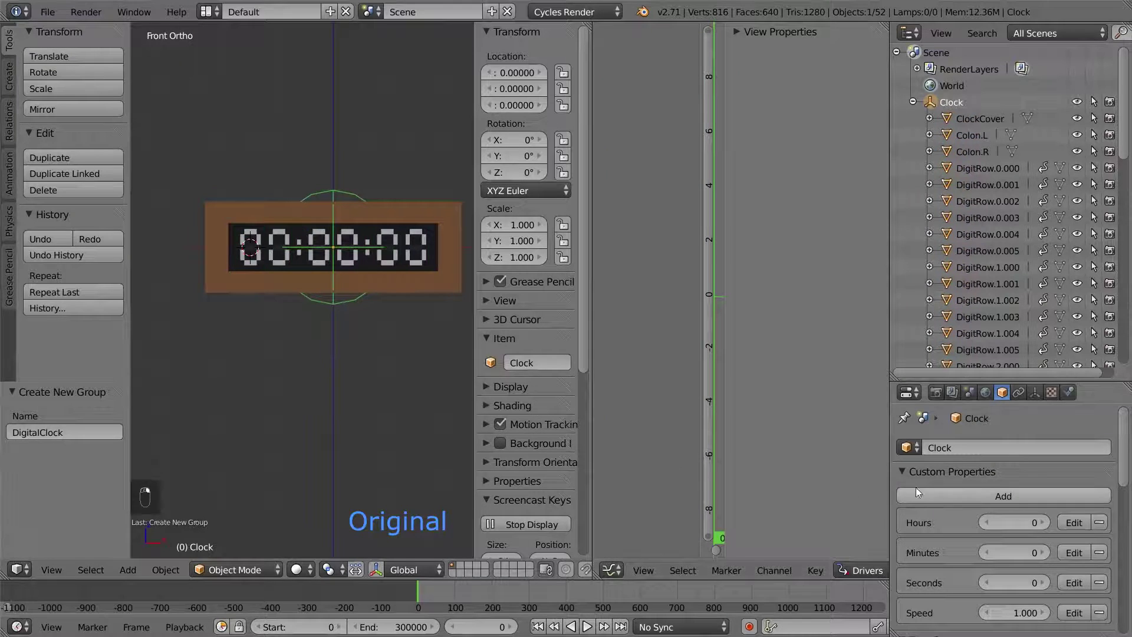
left_click(970, 496)
scroll(968, 492, "down", 4)
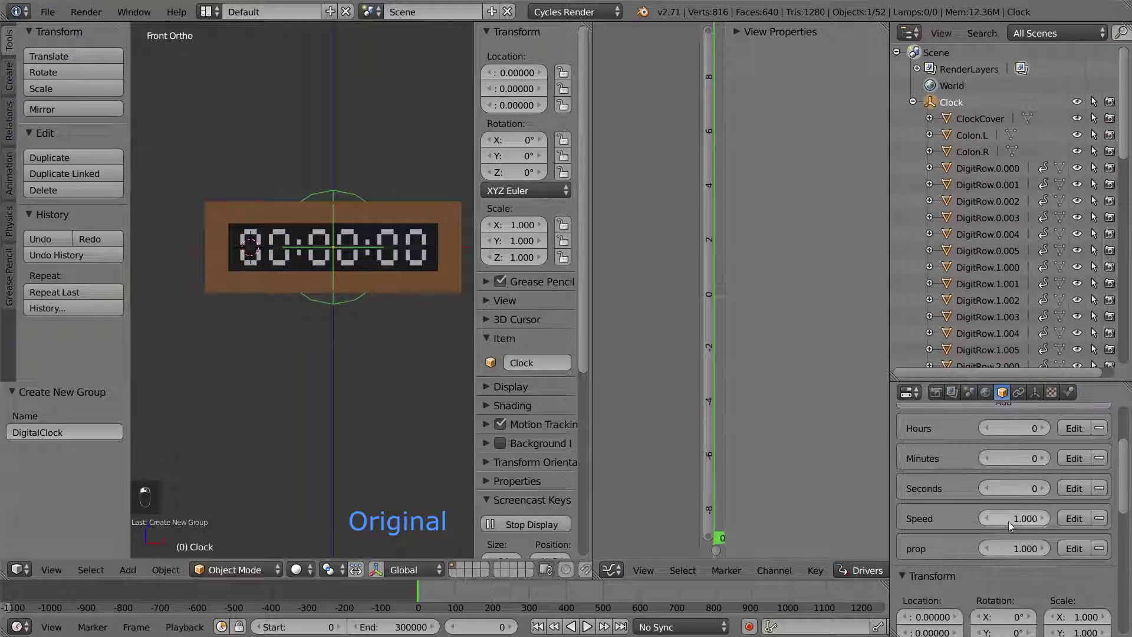
left_click(1074, 547)
left_click(1082, 526)
type("Scene")
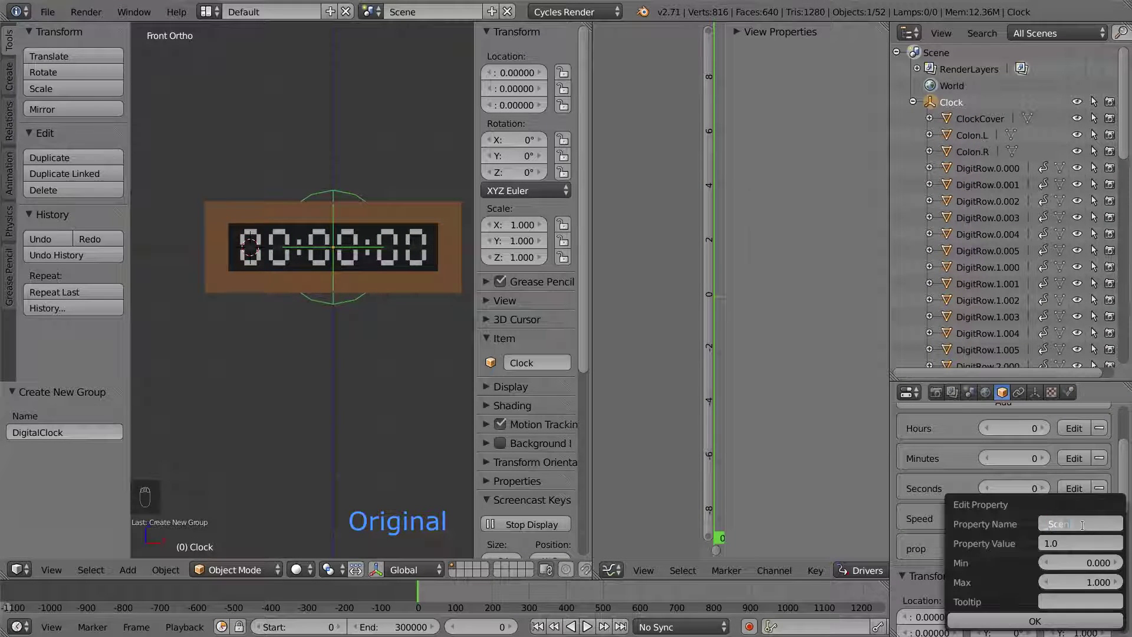
type(" FPS")
key("Tab")
Step: Set the _Scene FPS property's value to 30, with a minimum of 1 and a maximum of 120
type("30")
key("Tab")
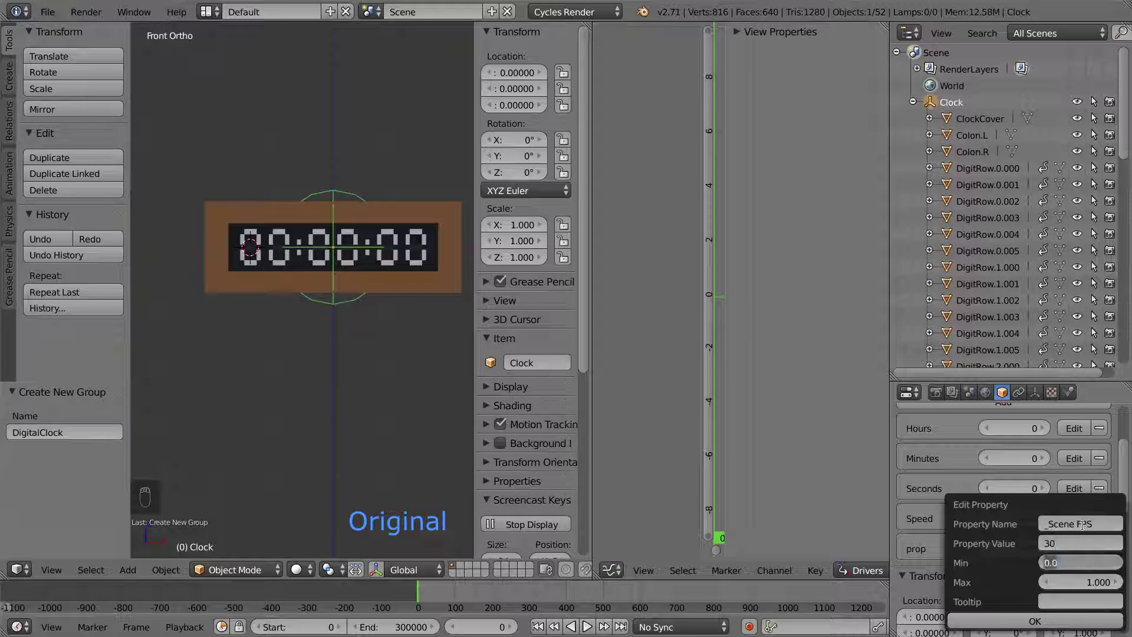
type("1")
key("Tab")
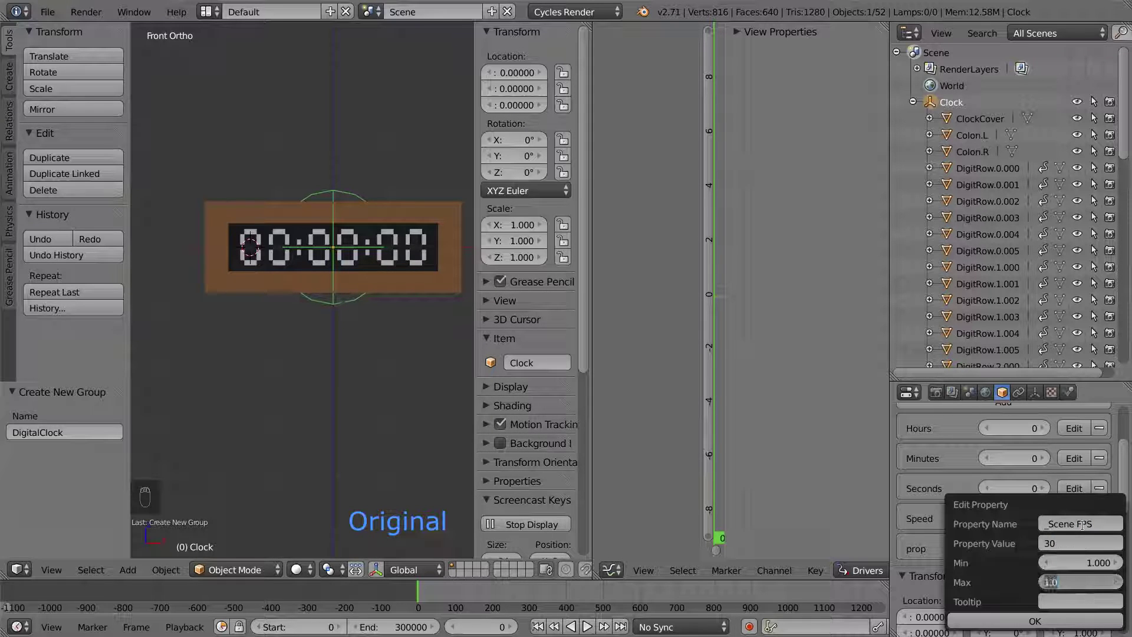
type("120")
key("Tab")
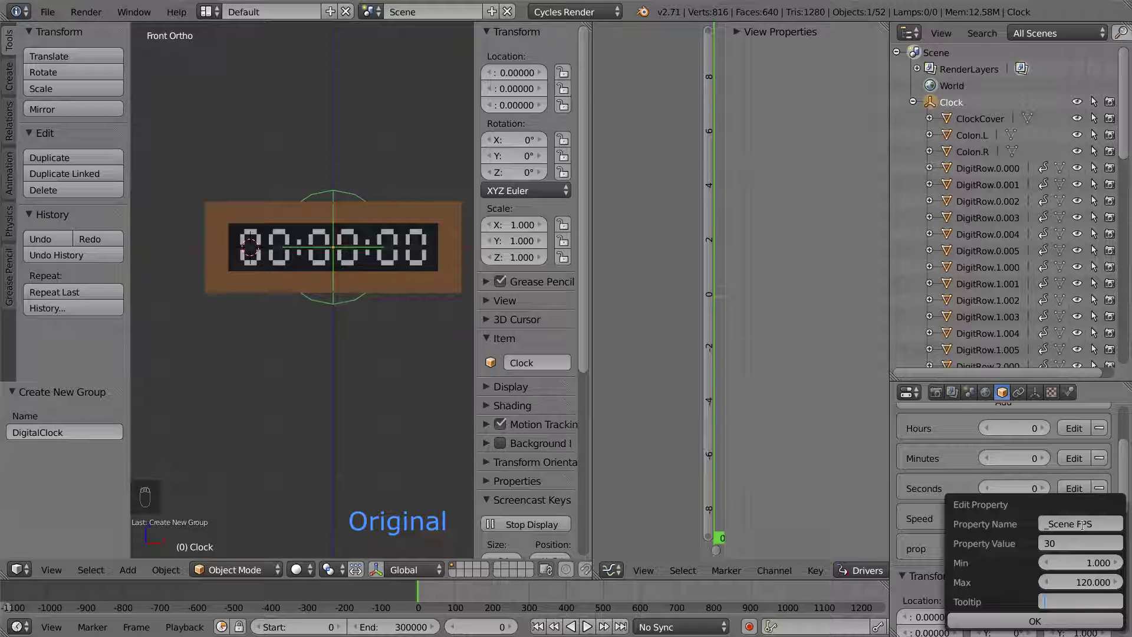
left_click(1022, 623)
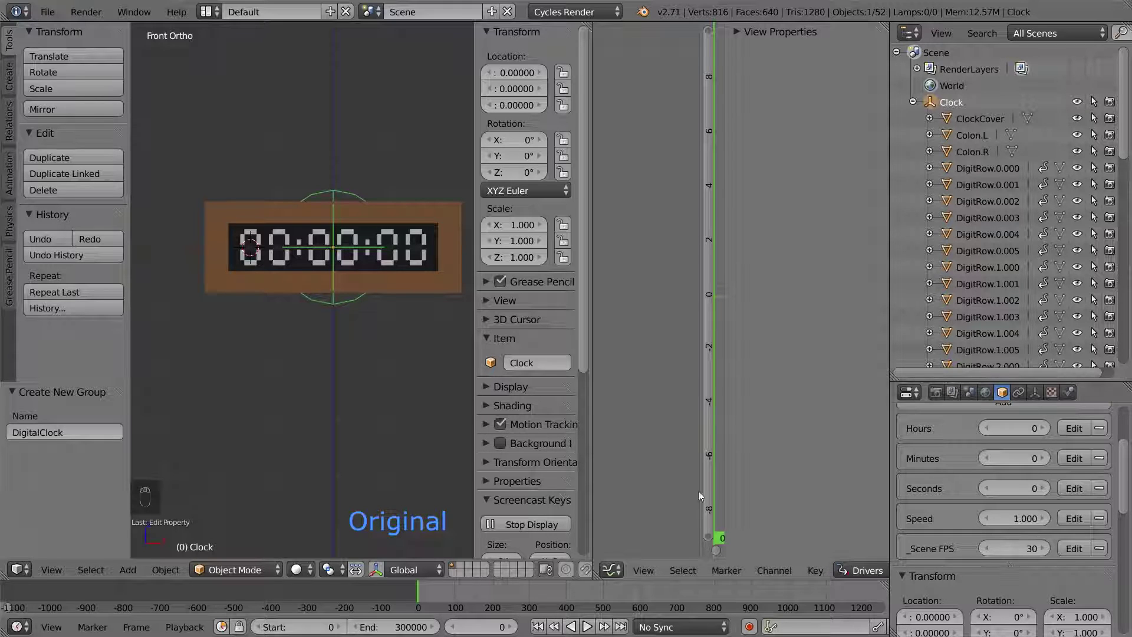
Step: Point the fps variable of the Time object's Current Time driver to the Clock object's property path ["_Scene FPS"]
right_click(161, 249)
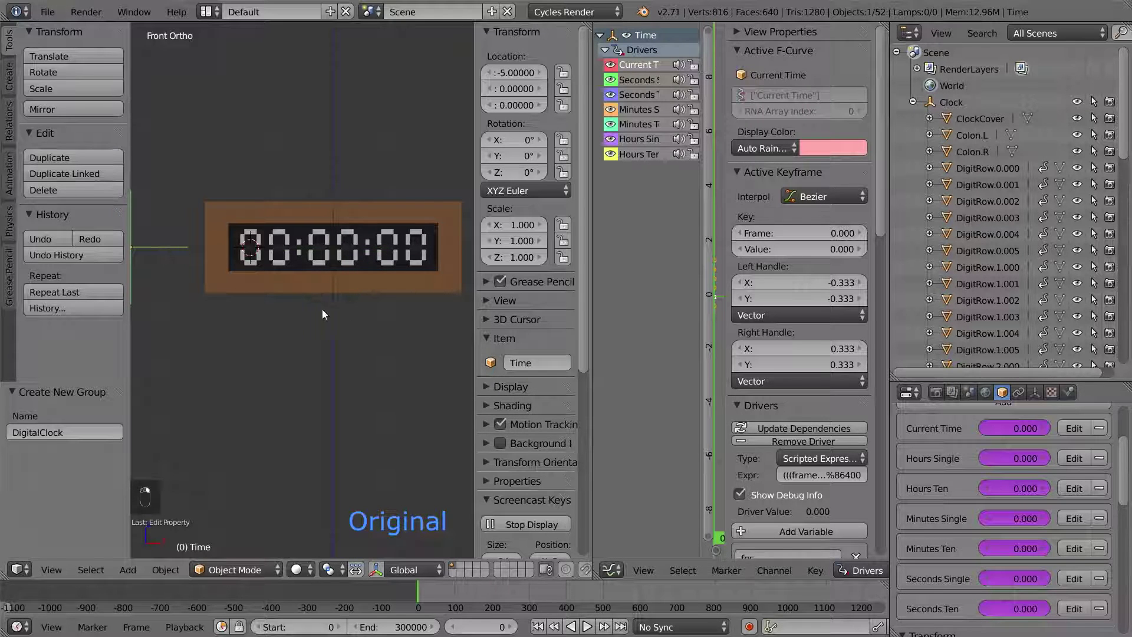
scroll(768, 363, "down", 15)
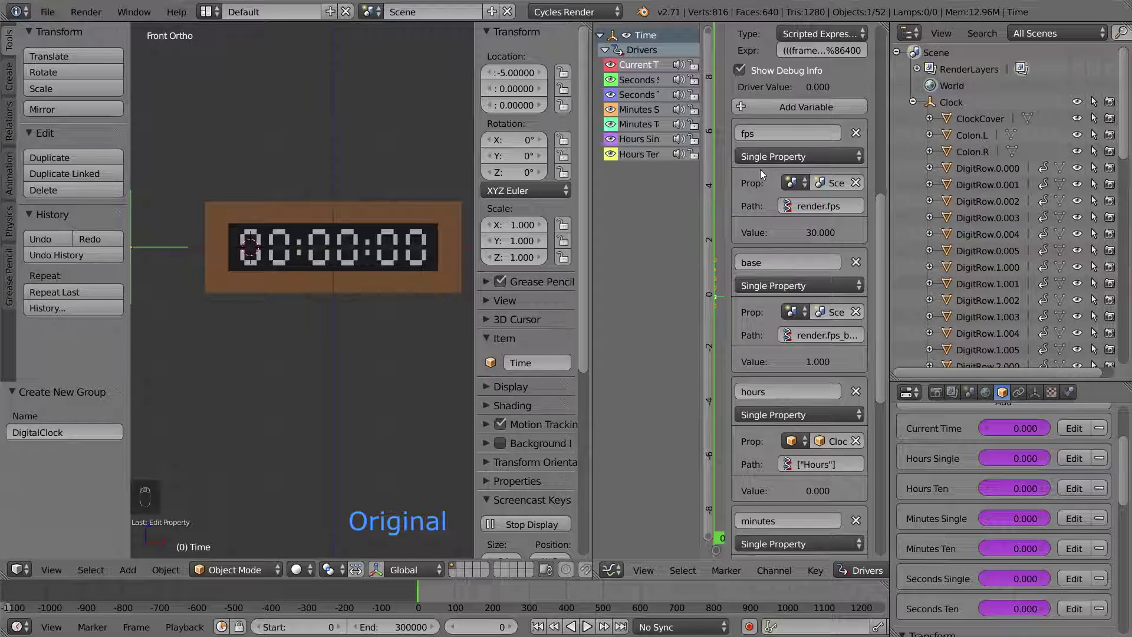
left_click(795, 184)
left_click(917, 265)
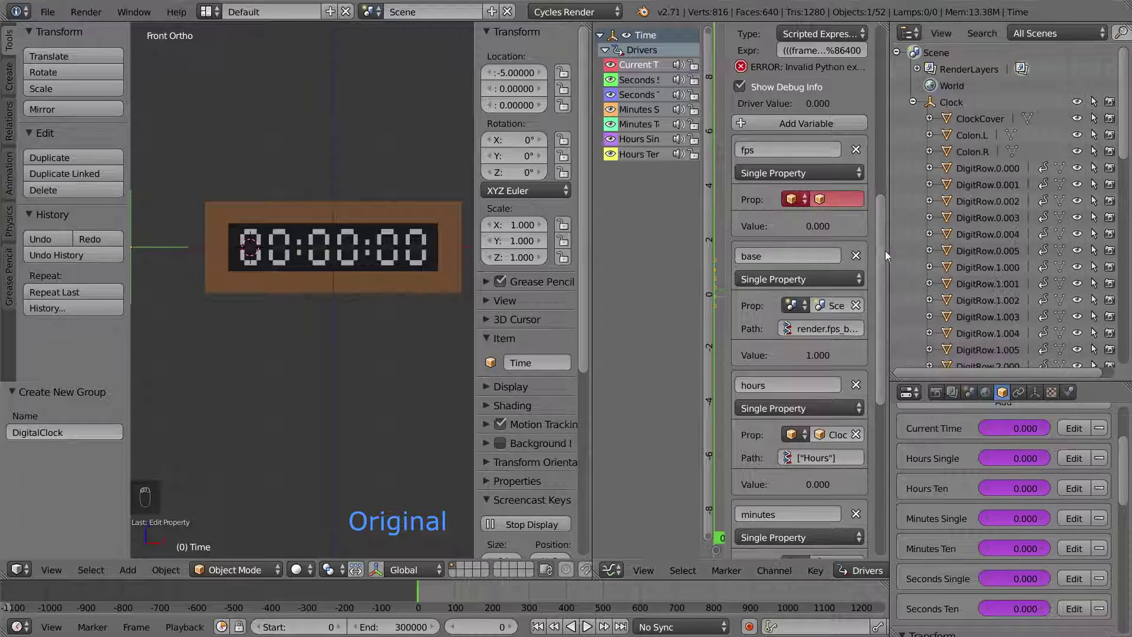
left_click(833, 200)
left_click(828, 221)
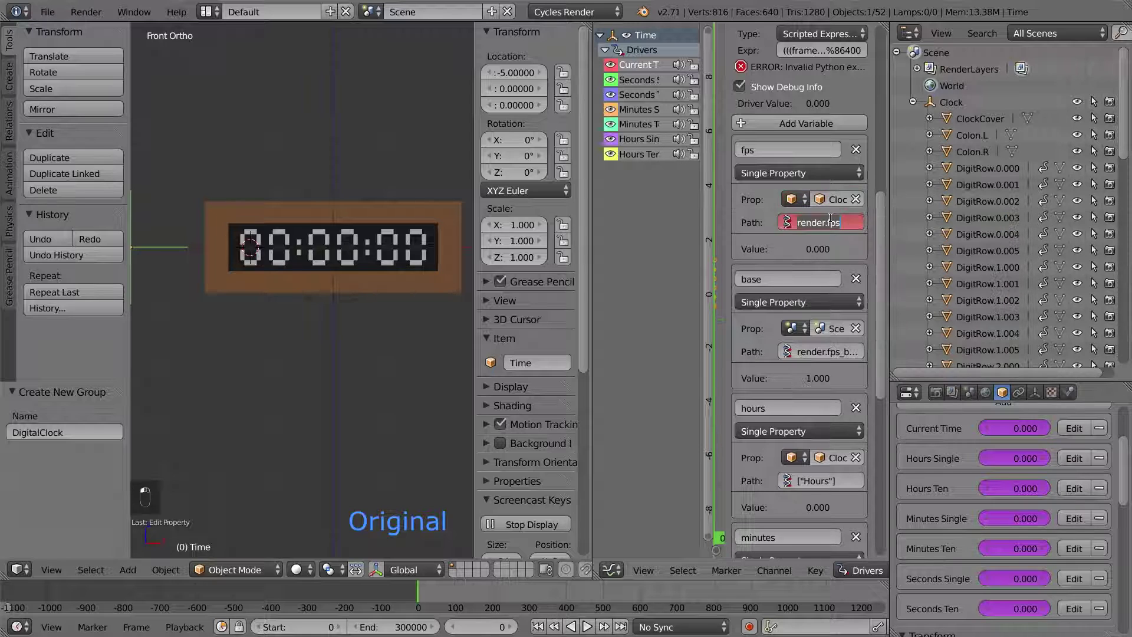
left_click(831, 221)
type("[\"_Scene")
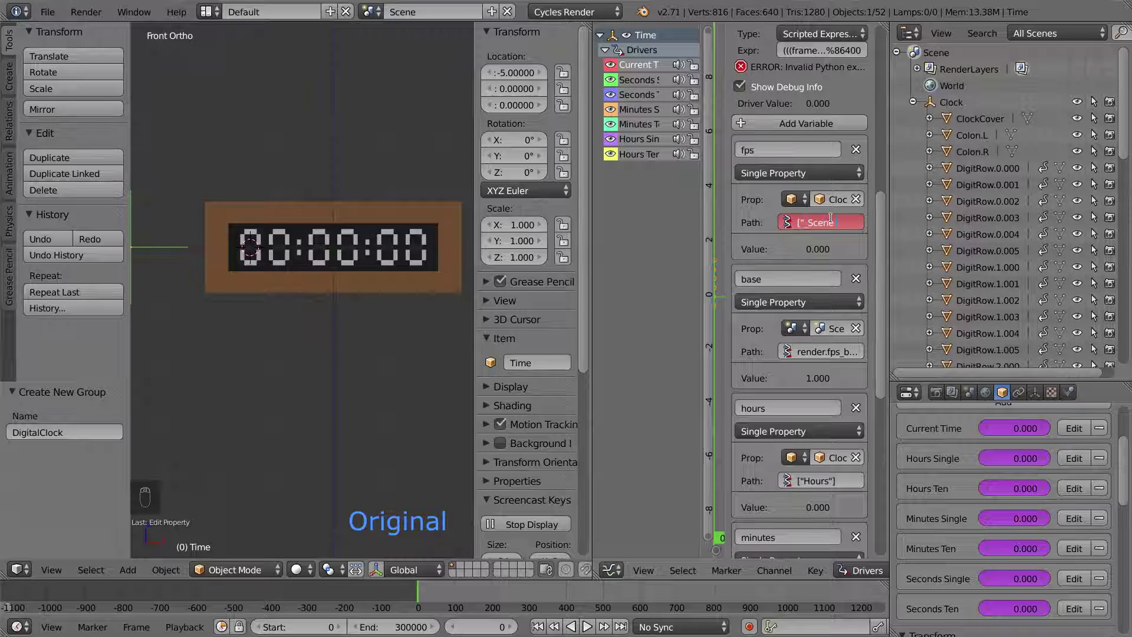
type(" FPS\"]")
key("Return")
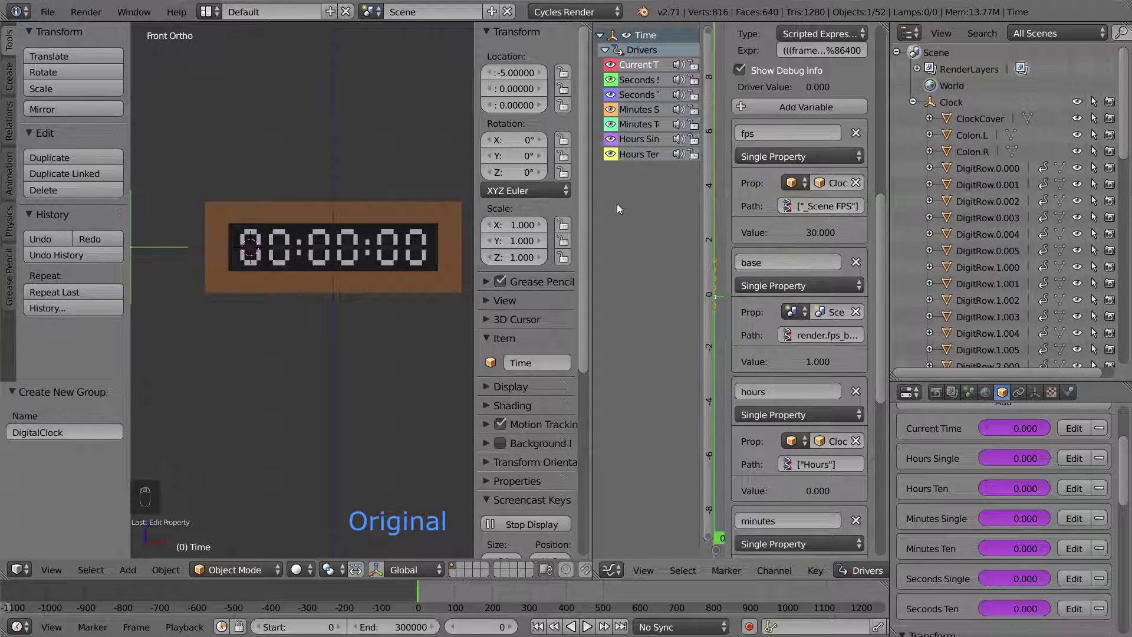
Step: Remove "/base" from the Current Time driver's scripted expression so frame is divided by (fps) only
left_click_drag(592, 195, 416, 200)
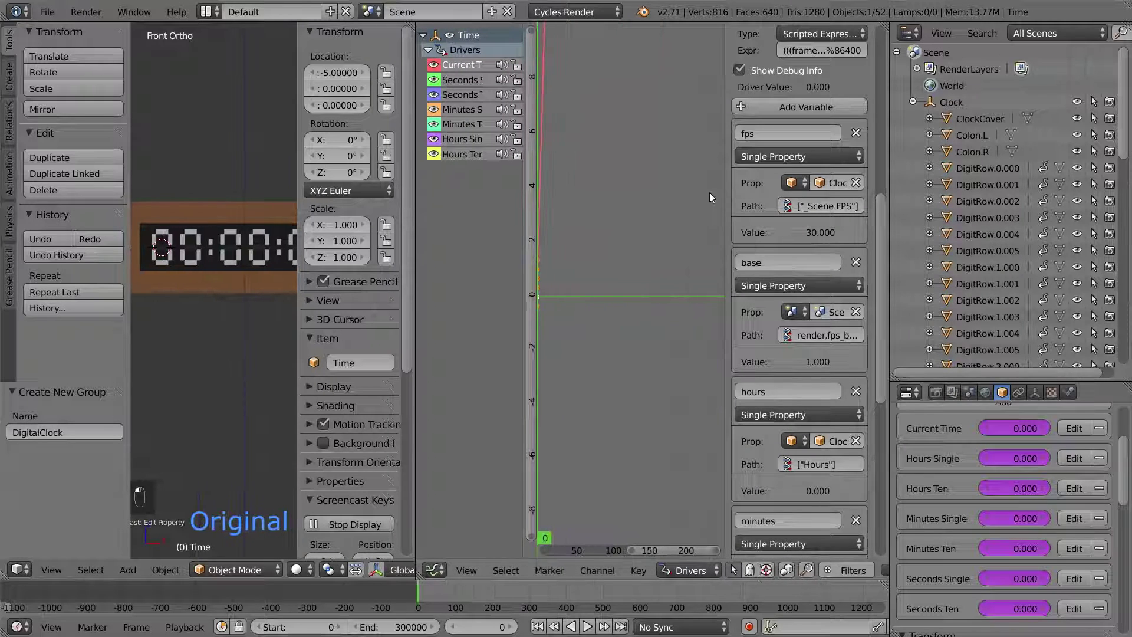
left_click_drag(726, 192, 571, 191)
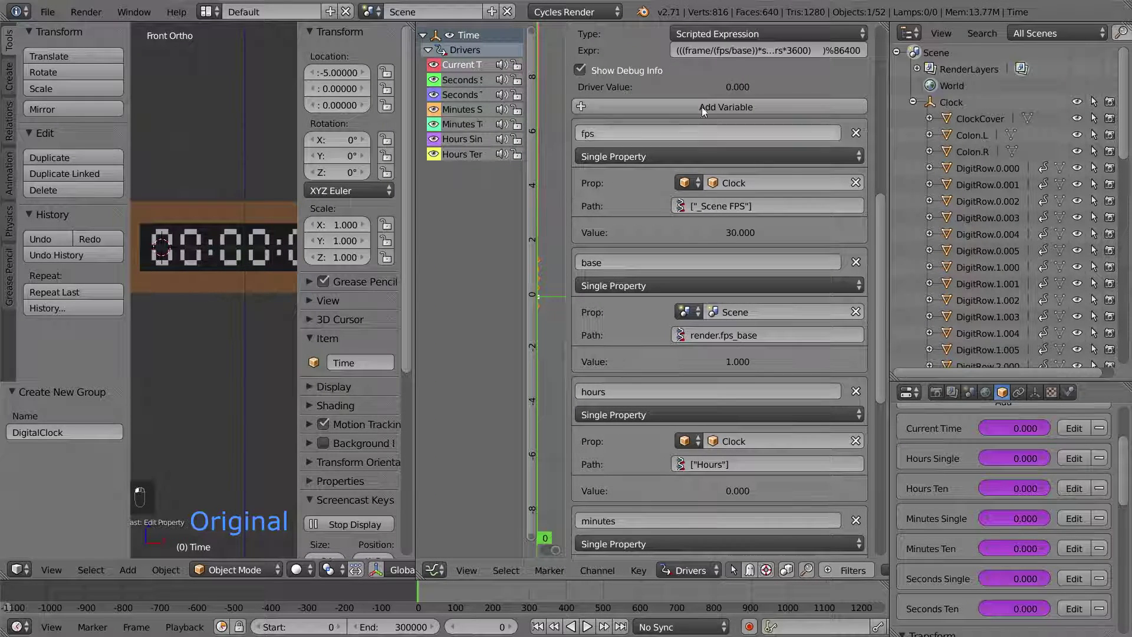
left_click(730, 54)
left_click(730, 51)
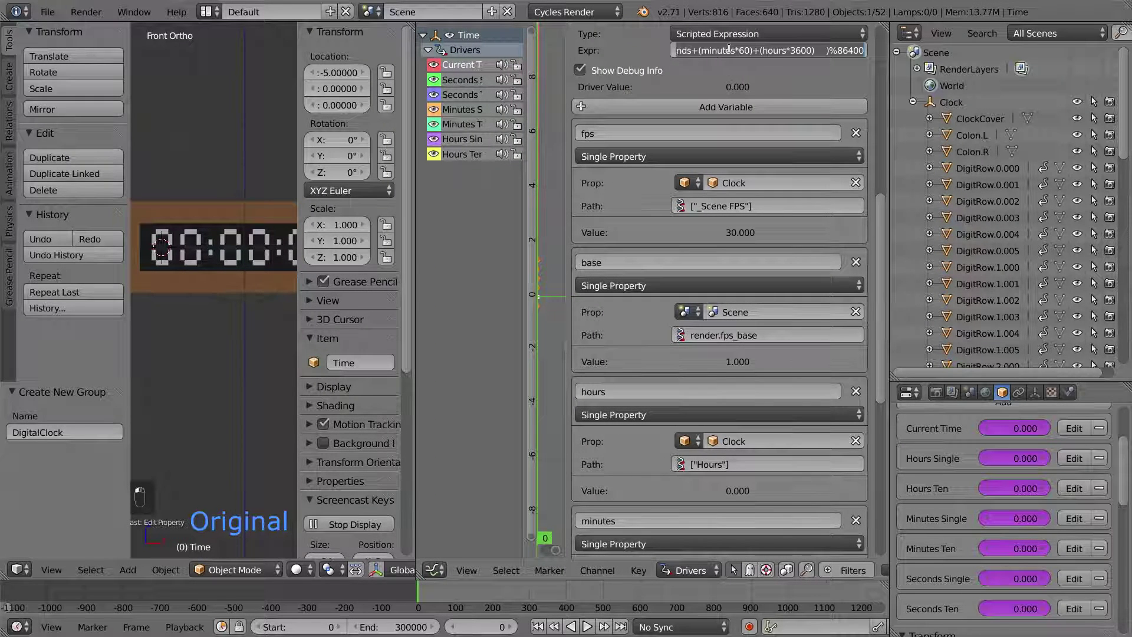
key("Home")
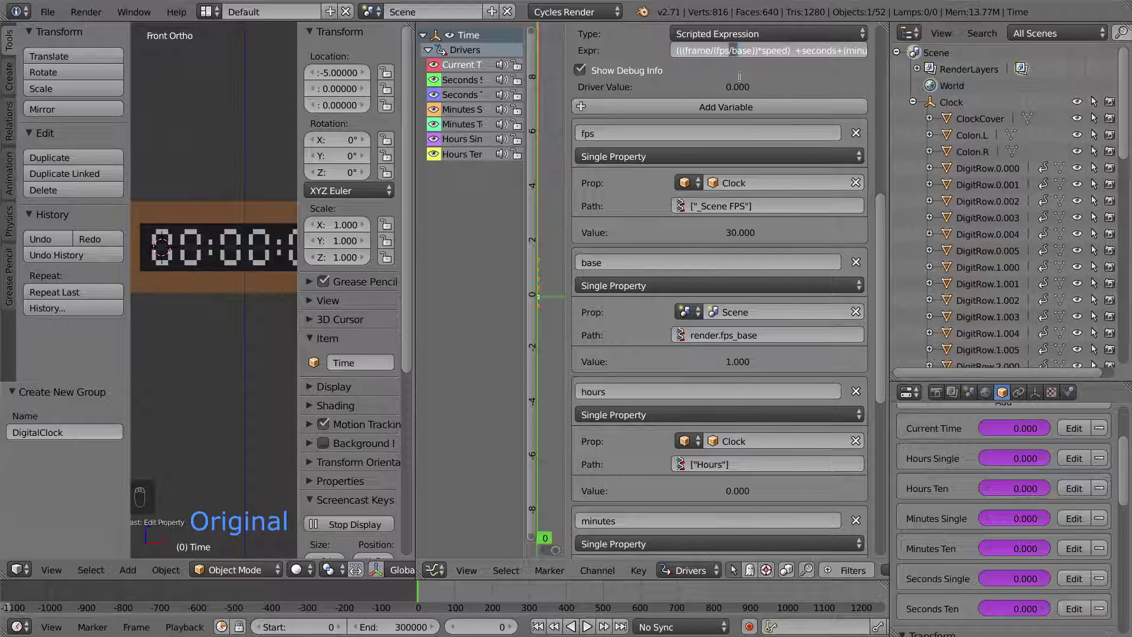
key("shift+Right")
key("shift+Right")
key("shift+Right")
key("shift+Right")
key("BackSpace")
key("BackSpace")
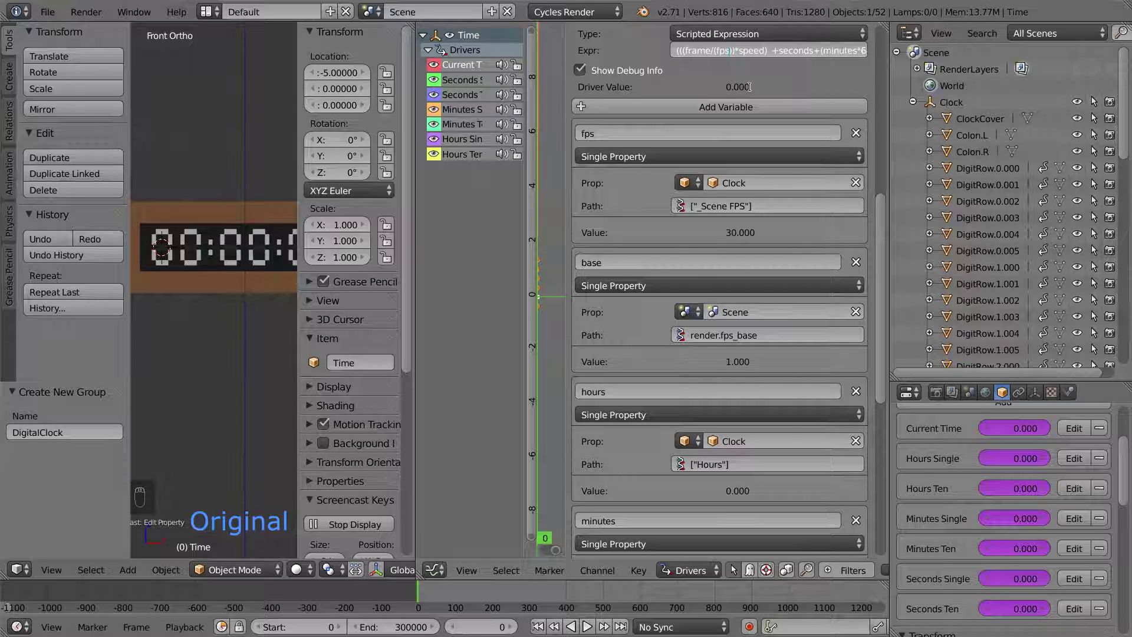
key("Return")
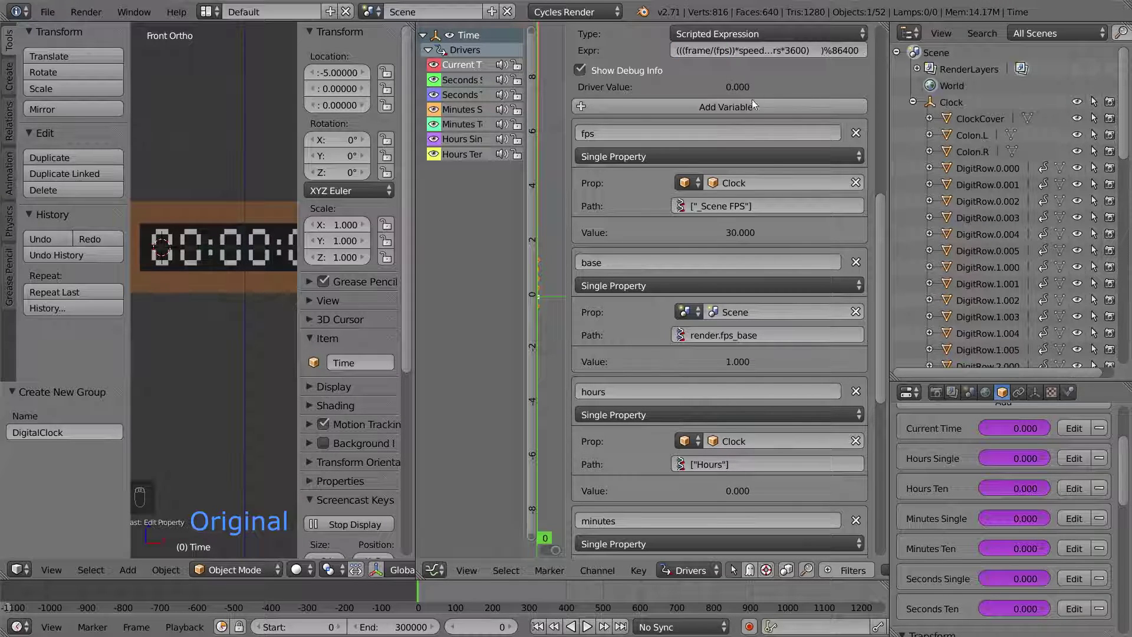
Step: Delete the base variable from the Current Time driver and narrow the driver settings and graph editor again
left_click(856, 262)
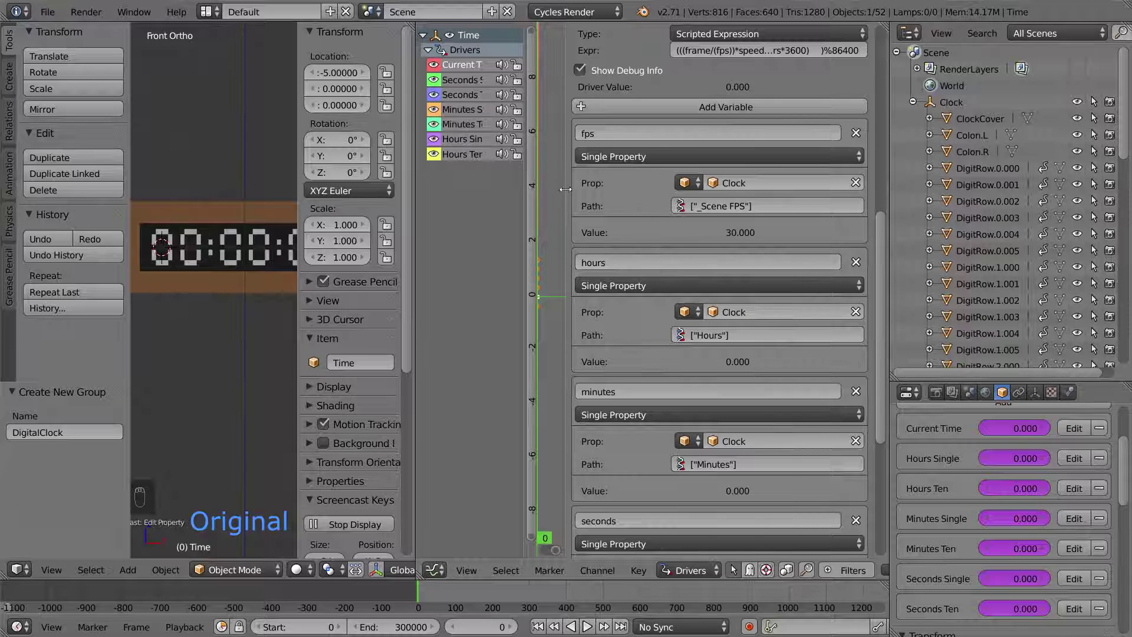
left_click_drag(565, 189, 699, 195)
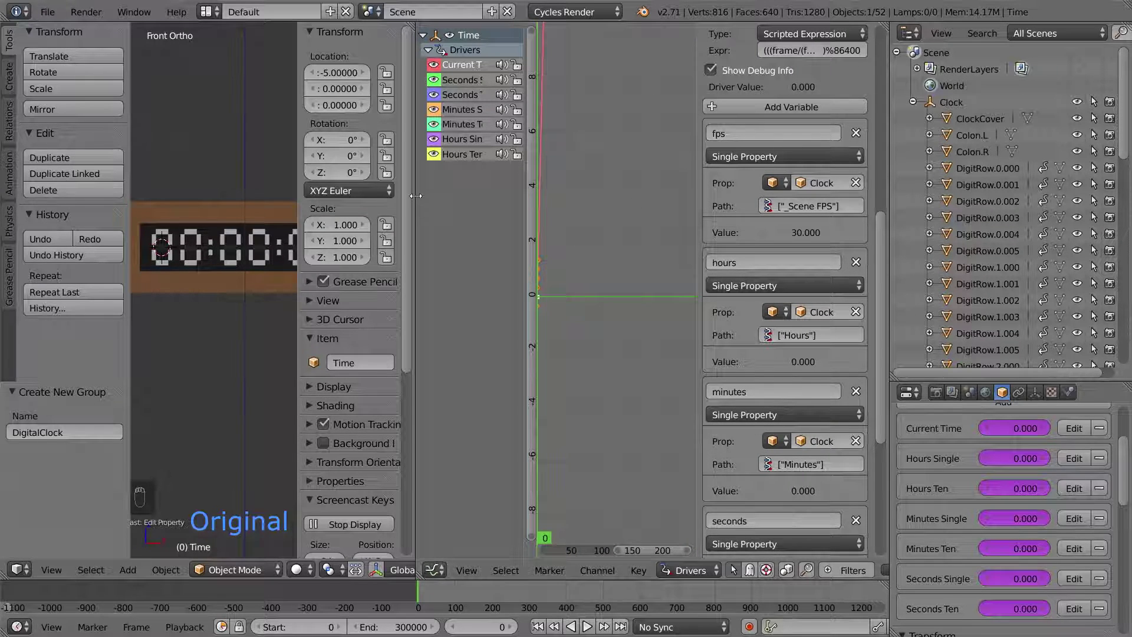
left_click_drag(426, 203, 562, 198)
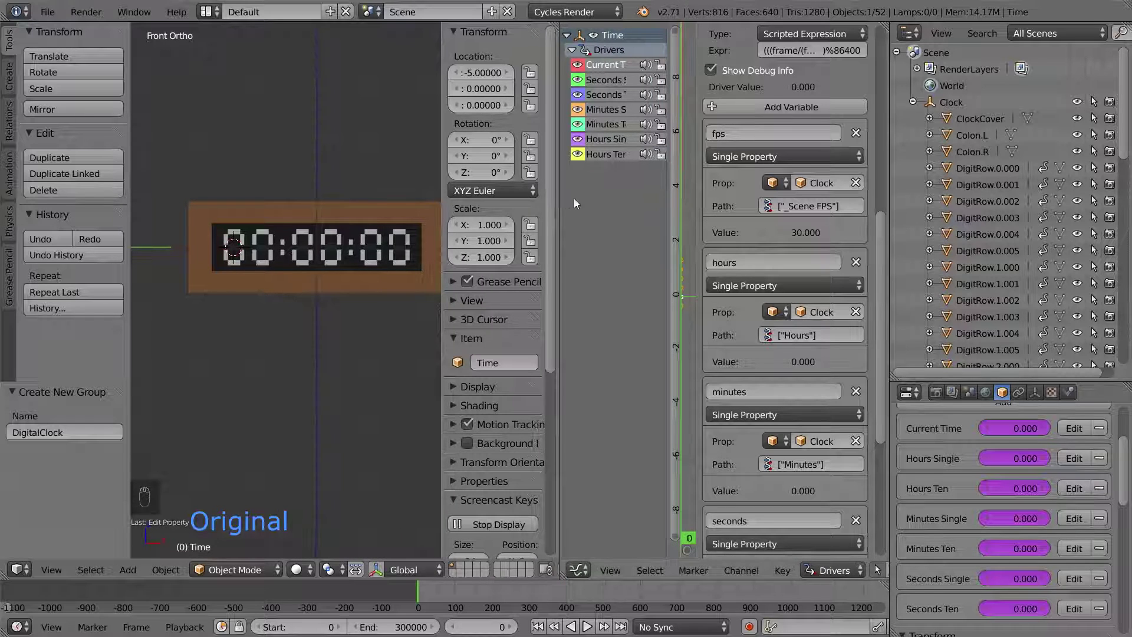
Step: Hide the Time empty in the viewport
scroll(973, 225, "down", 10)
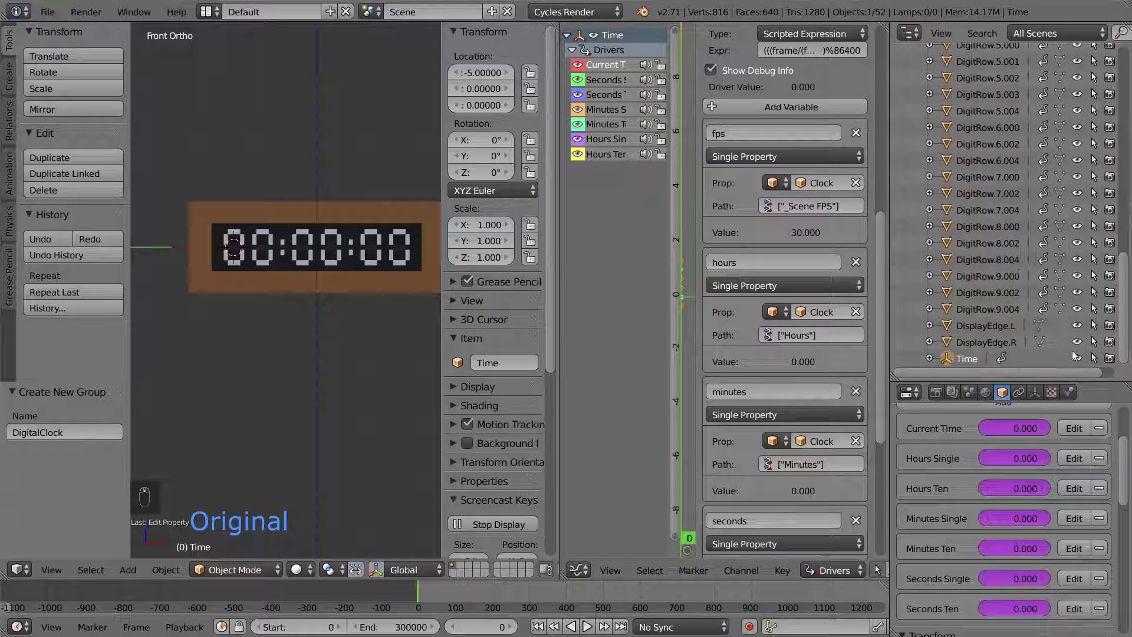
left_click(1077, 358)
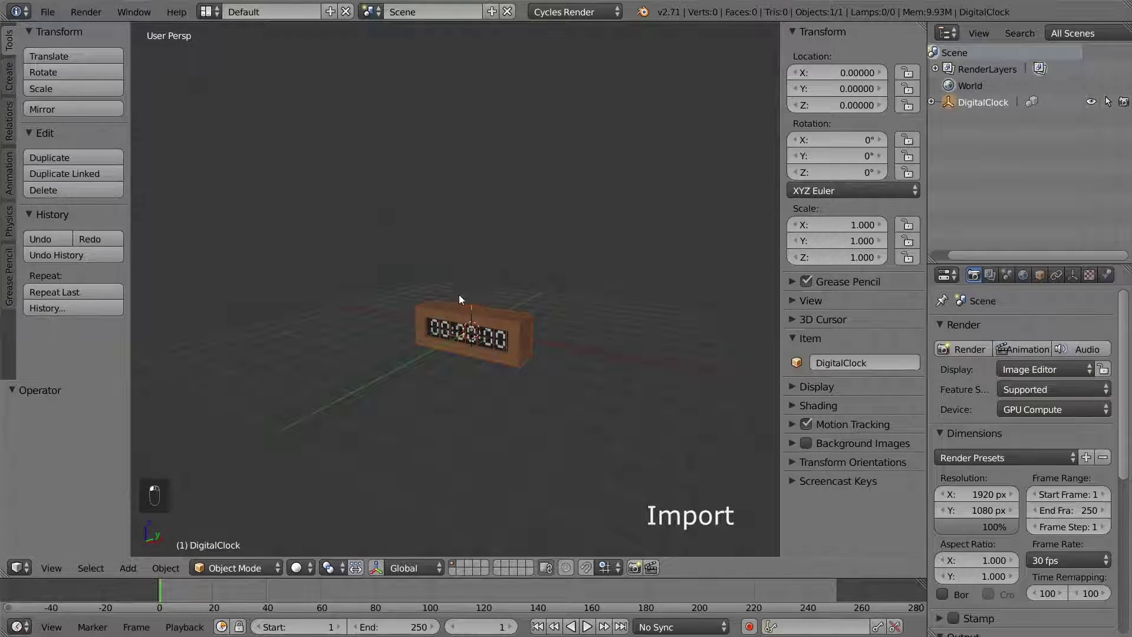
Step: In the import file, make a proxy of the Clock object from the linked DigitalClock group and expand its custom properties
key("ctrl+alt+p")
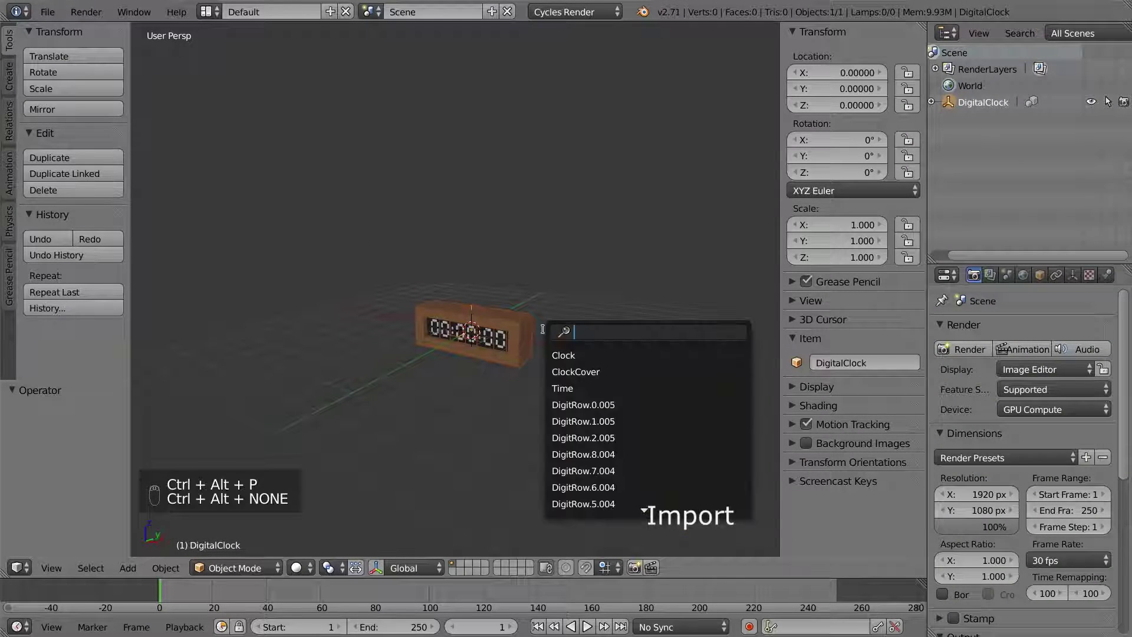
key("Return")
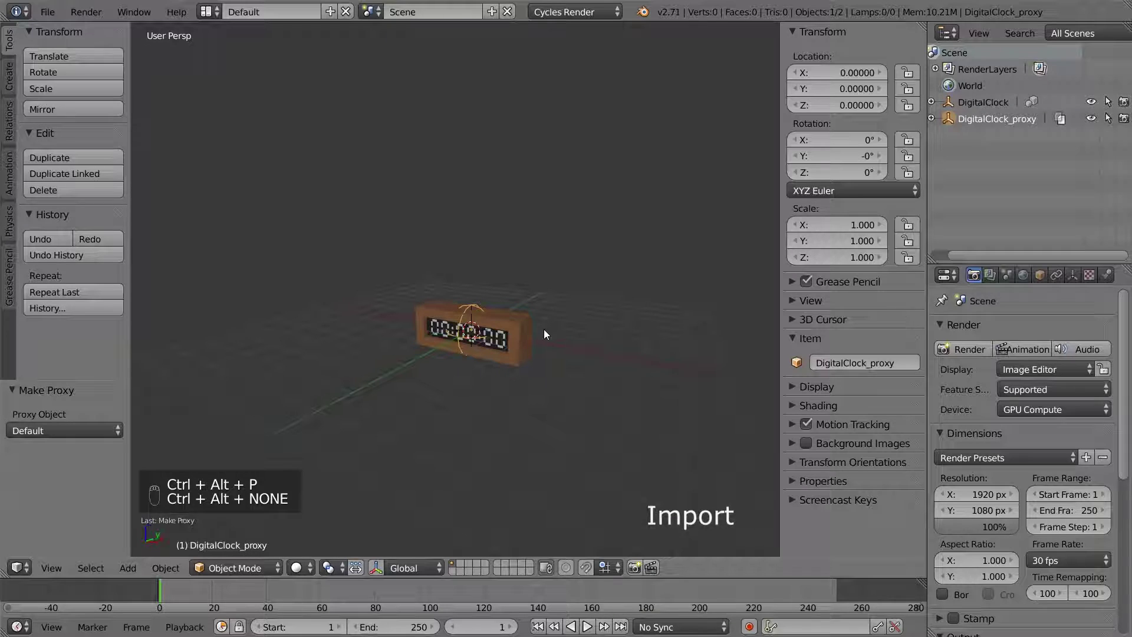
left_click(792, 481)
scroll(791, 480, "down", 4)
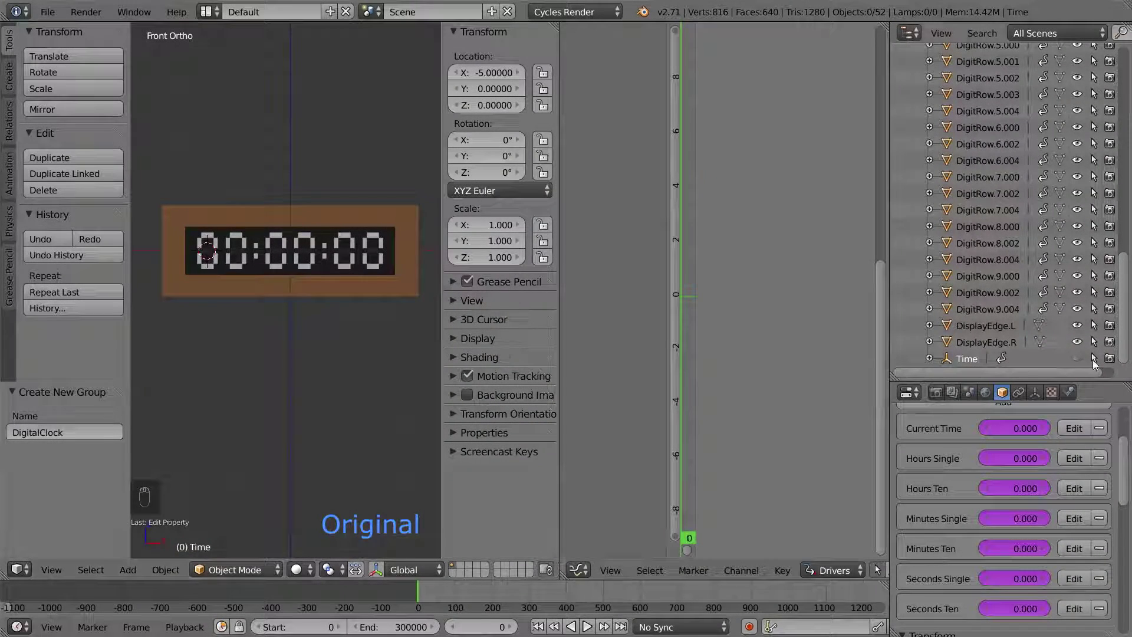
Step: In the original clock file, make every child object of Clock unselectable, from Time up to ClockCover, and collapse the Clock hierarchy
left_click_drag(1093, 360, 1094, 52)
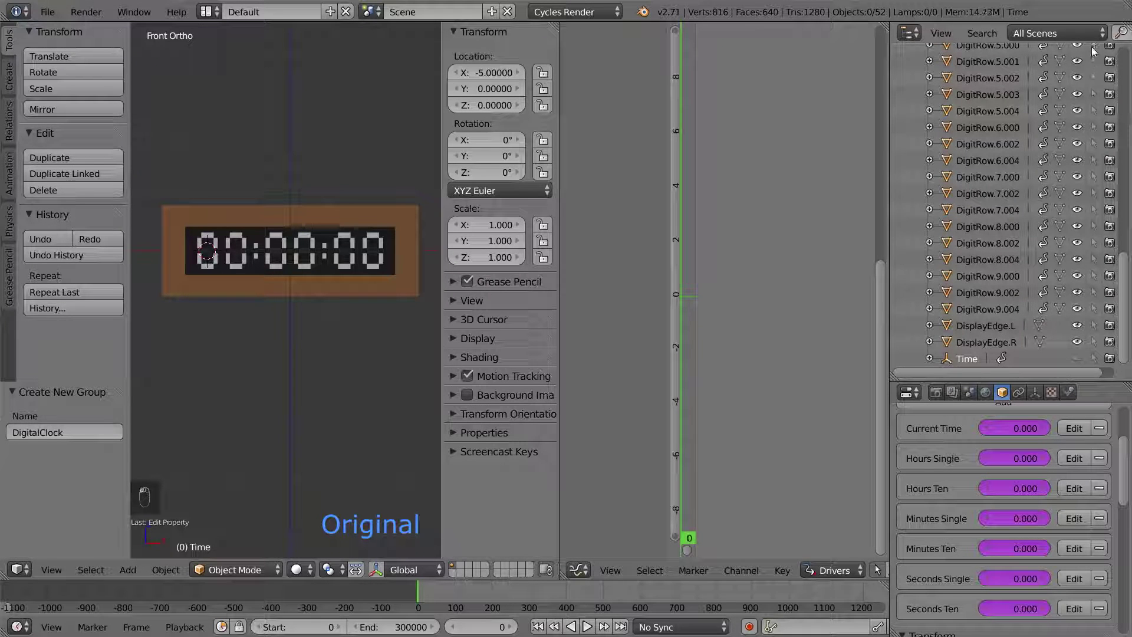
scroll(1098, 90, "up", 8)
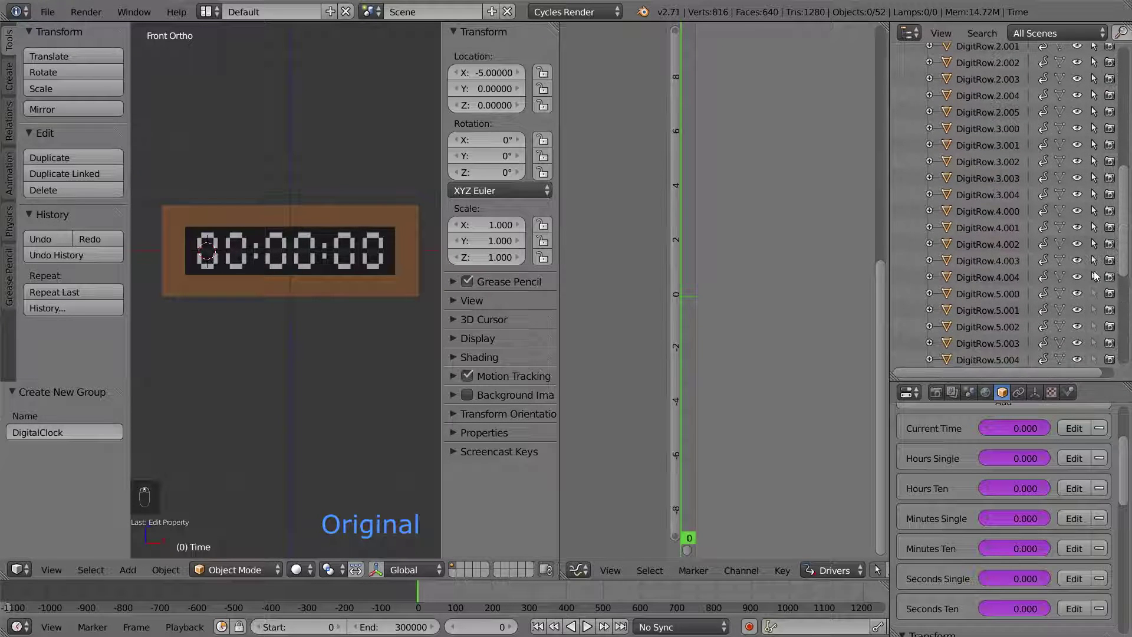
left_click_drag(1095, 276, 1095, 50)
scroll(1098, 194, "up", 6)
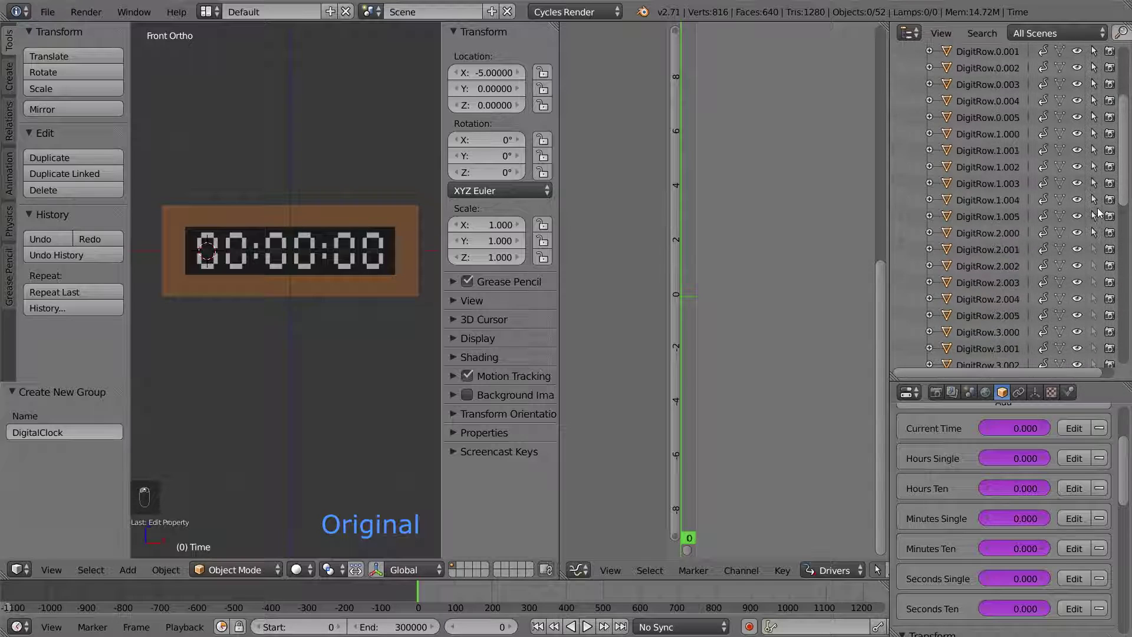
left_click_drag(1094, 233, 1092, 52)
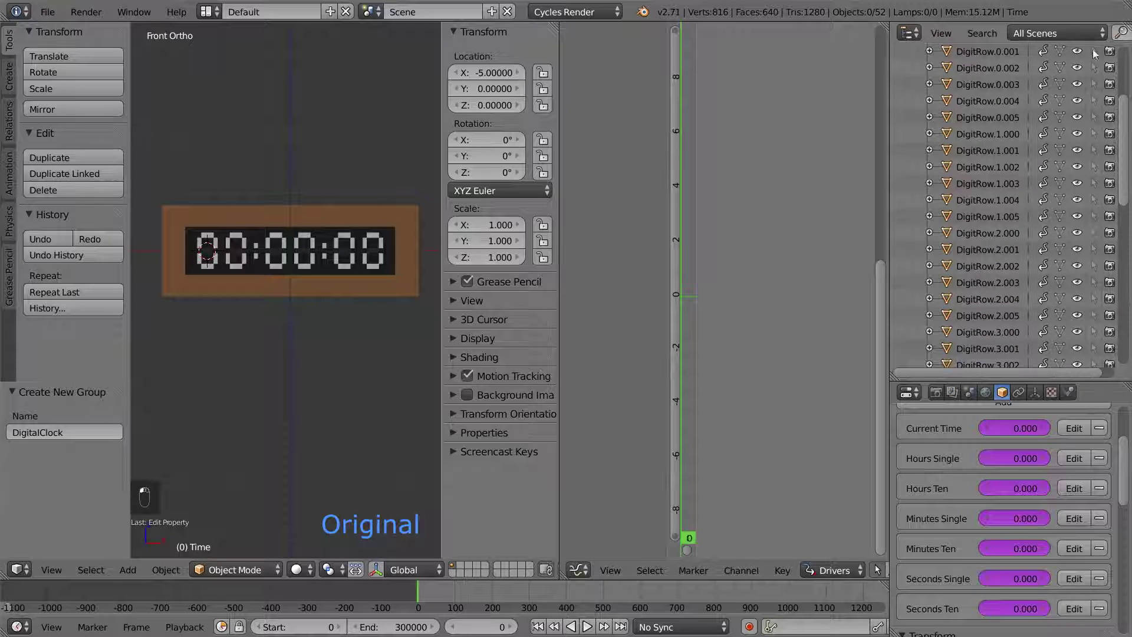
scroll(1098, 205, "up", 4)
left_click_drag(1096, 152, 1096, 123)
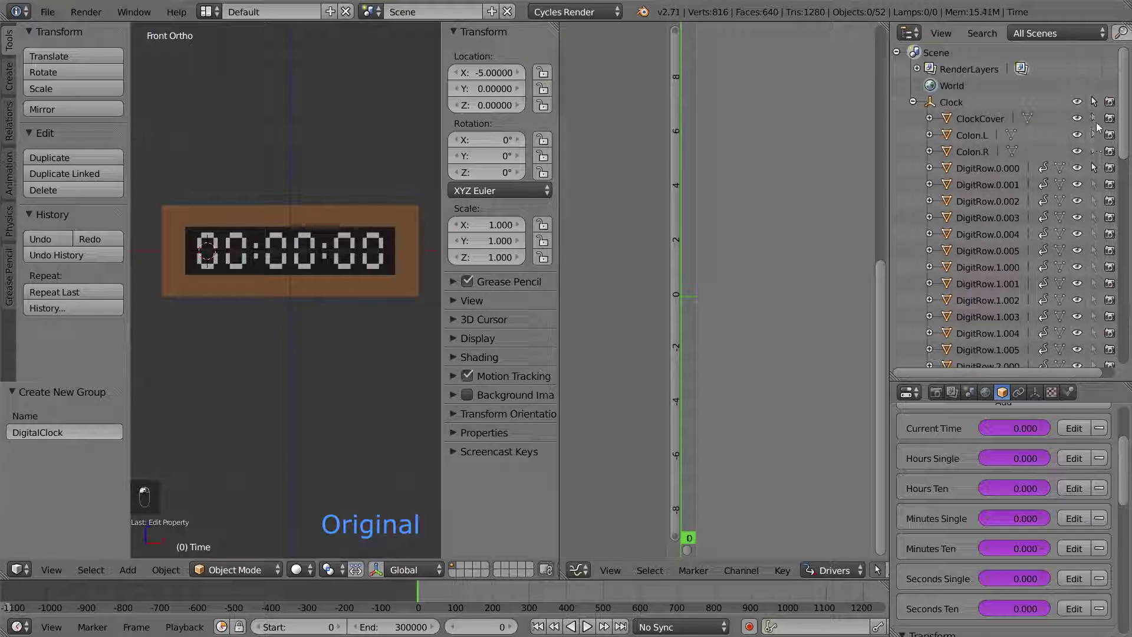
left_click(1095, 167)
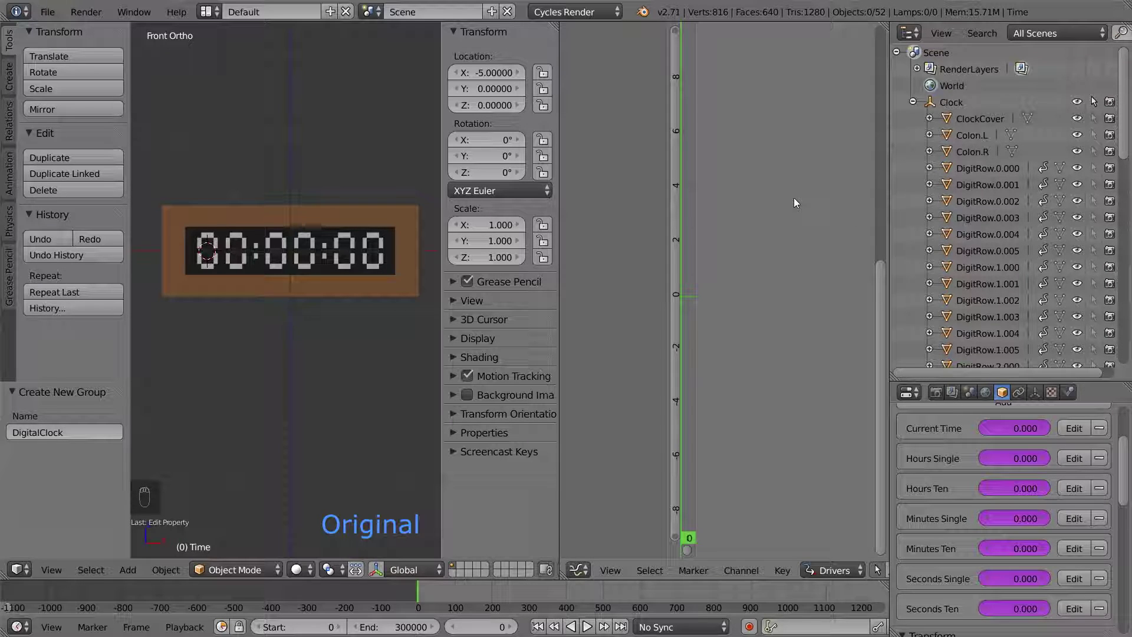
left_click(913, 102)
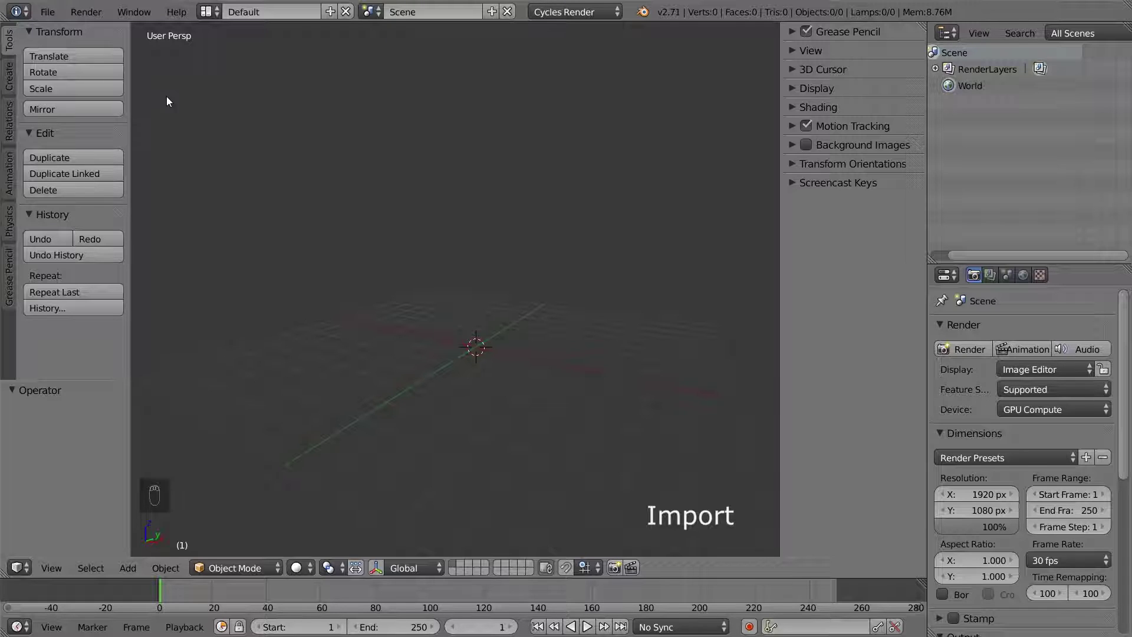
Step: In the empty import scene, link the Domino group from SimpleDomino.blend
left_click(48, 12)
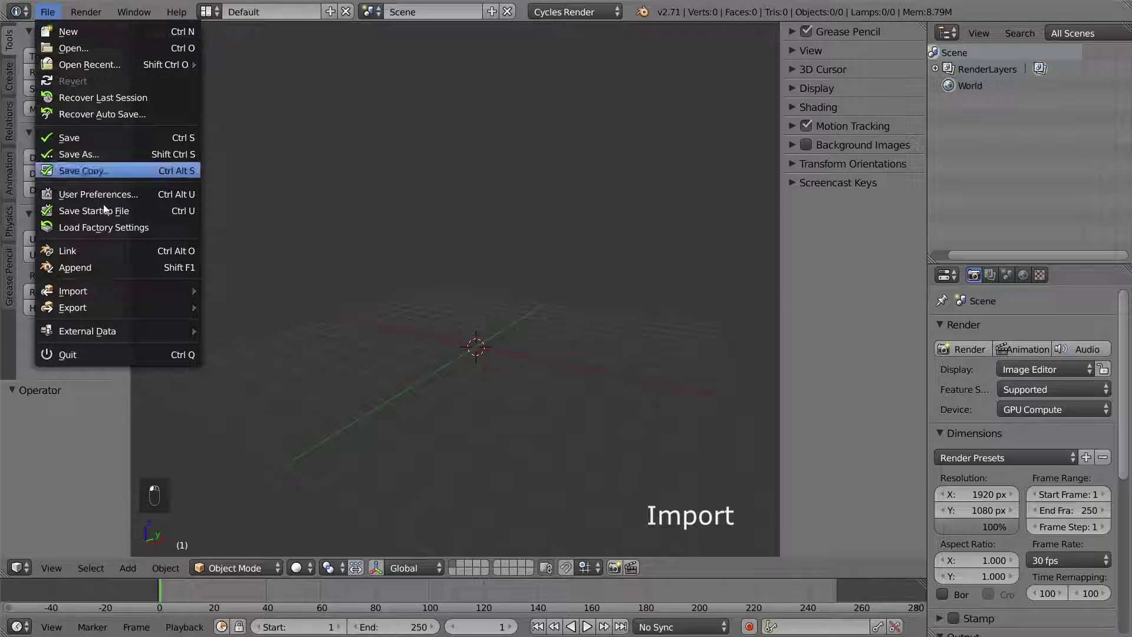
left_click(115, 247)
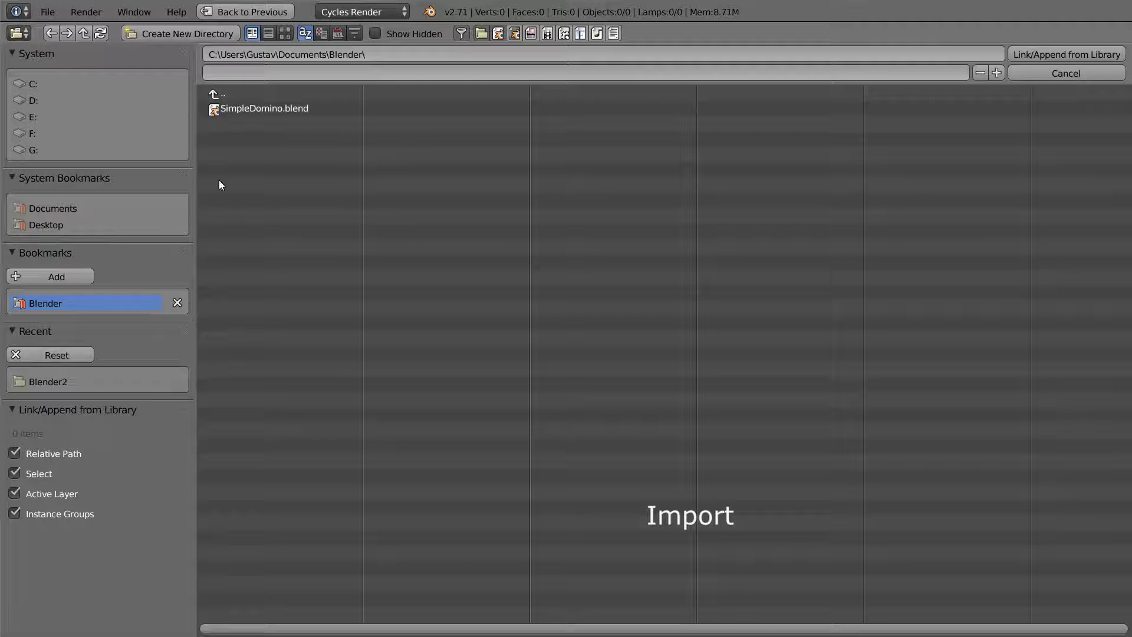
double_click(277, 110)
double_click(246, 154)
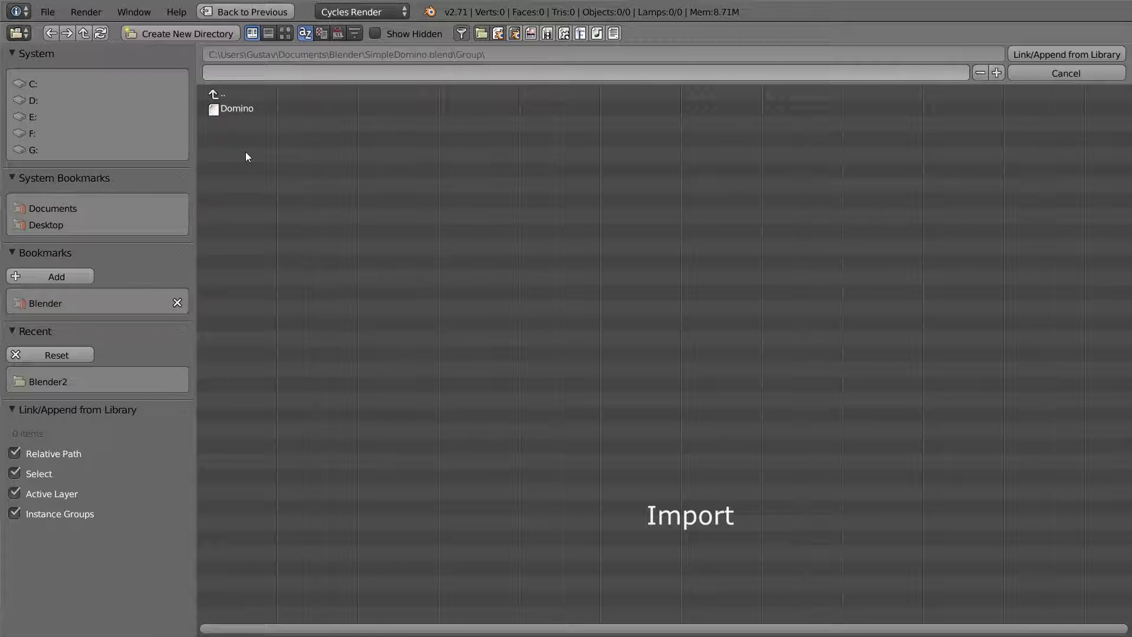
double_click(243, 111)
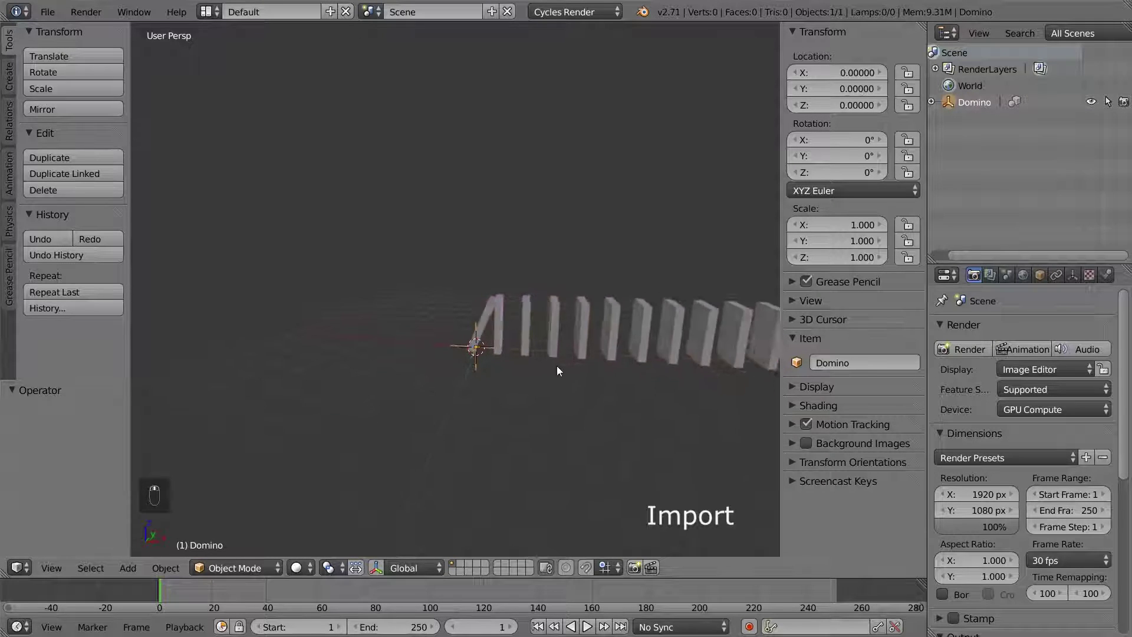
Step: Play the linked domino animation, stop it, return to the first frame and view the whole row
middle_click_drag(557, 366, 450, 358)
key("alt+a")
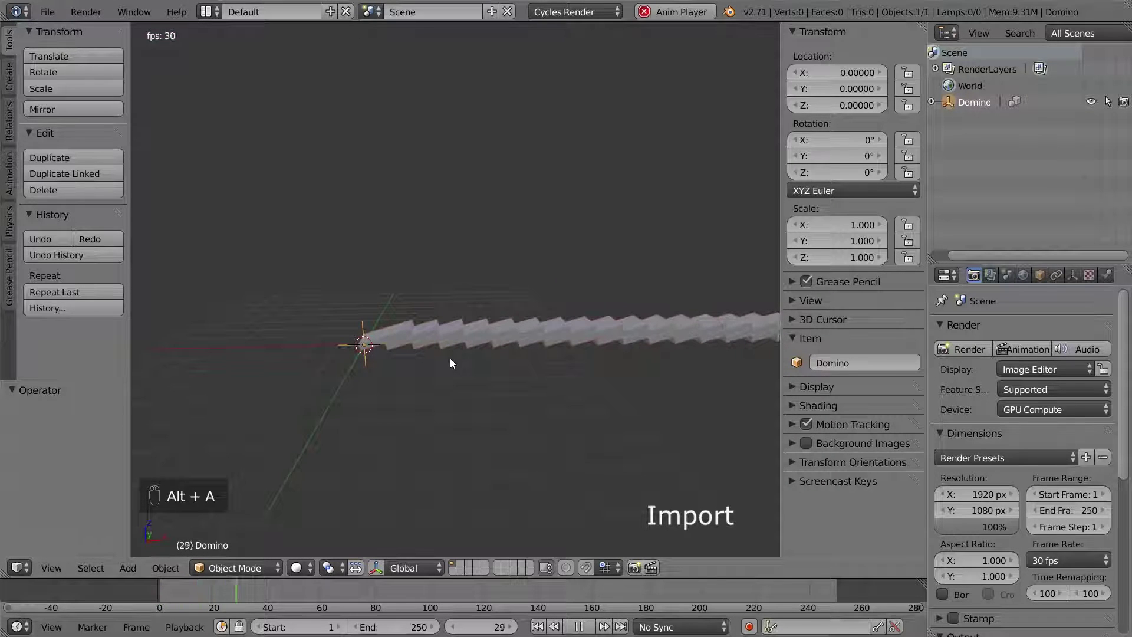
key("alt+a")
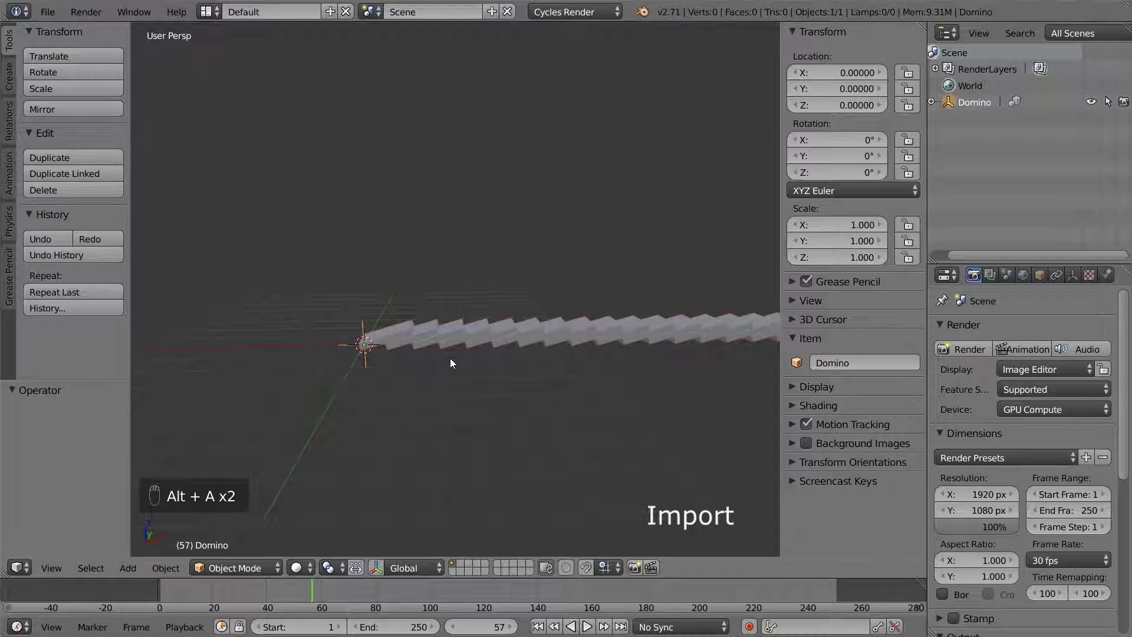
key("shift+Left")
middle_click_drag(490, 359, 494, 384)
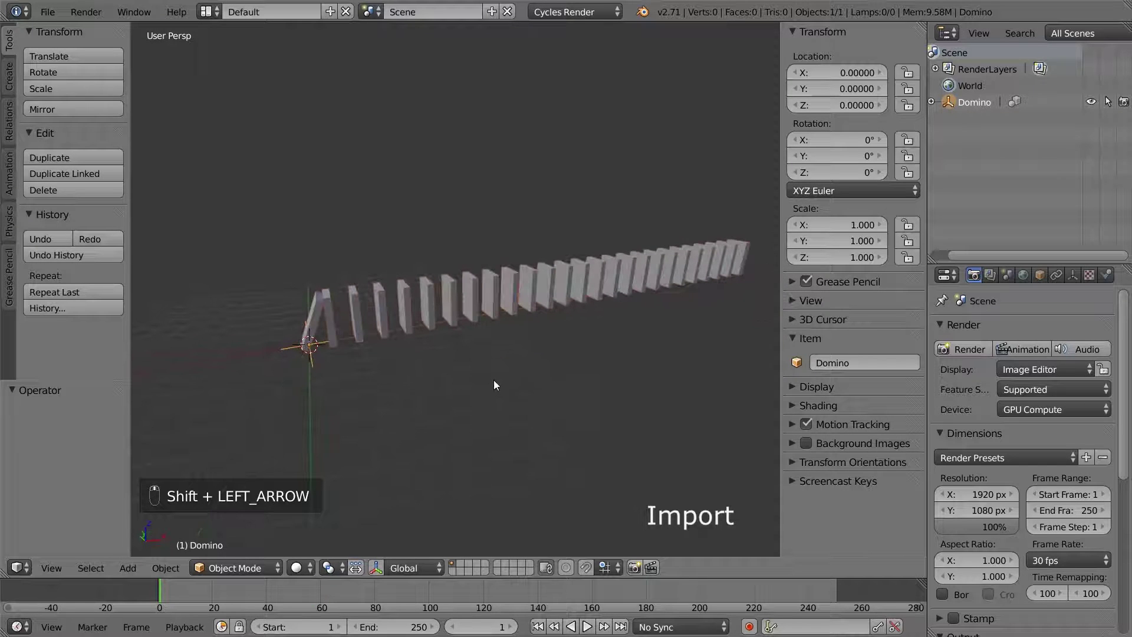
Step: Make a proxy of the Domino object from the linked group and try to enter Edit Mode on the proxy curve
key("ctrl+alt+p")
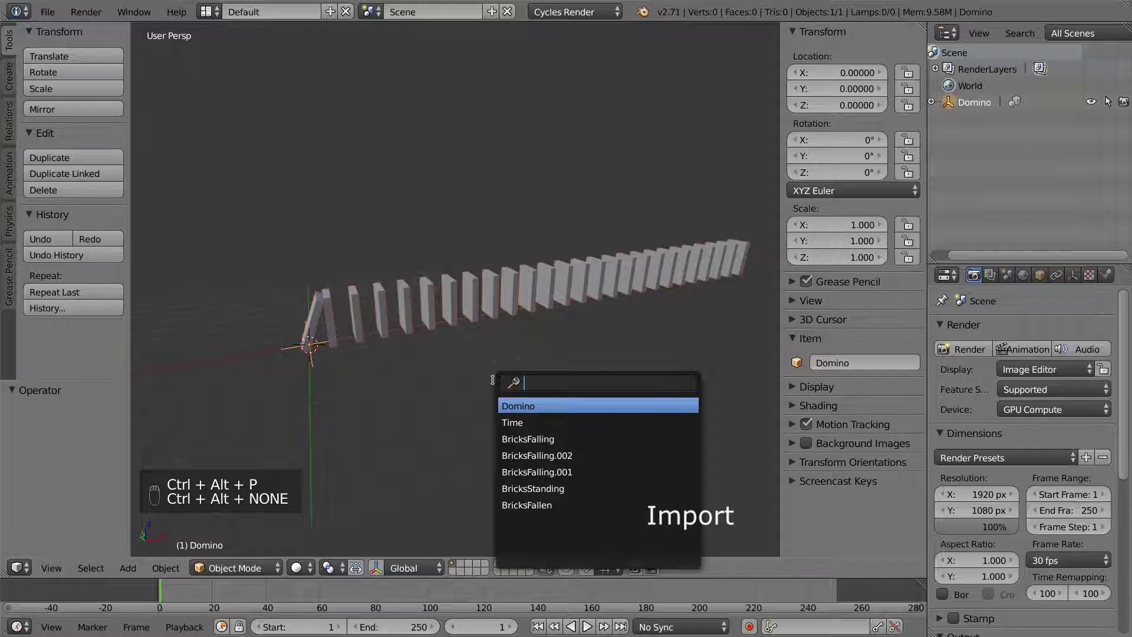
key("Return")
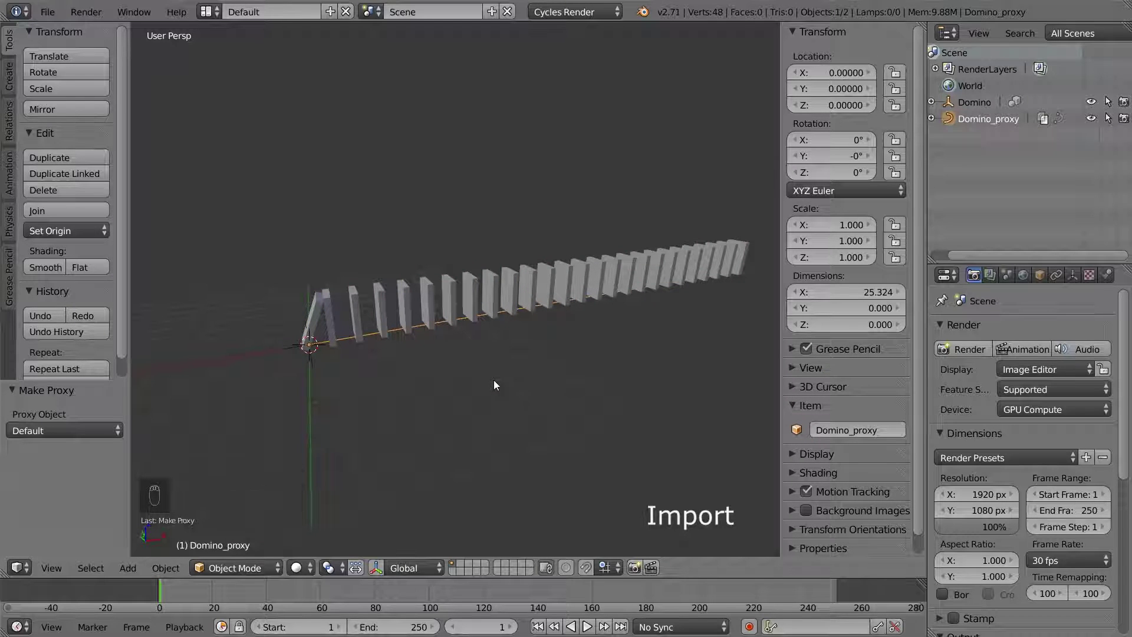
key("Tab")
key("Tab")
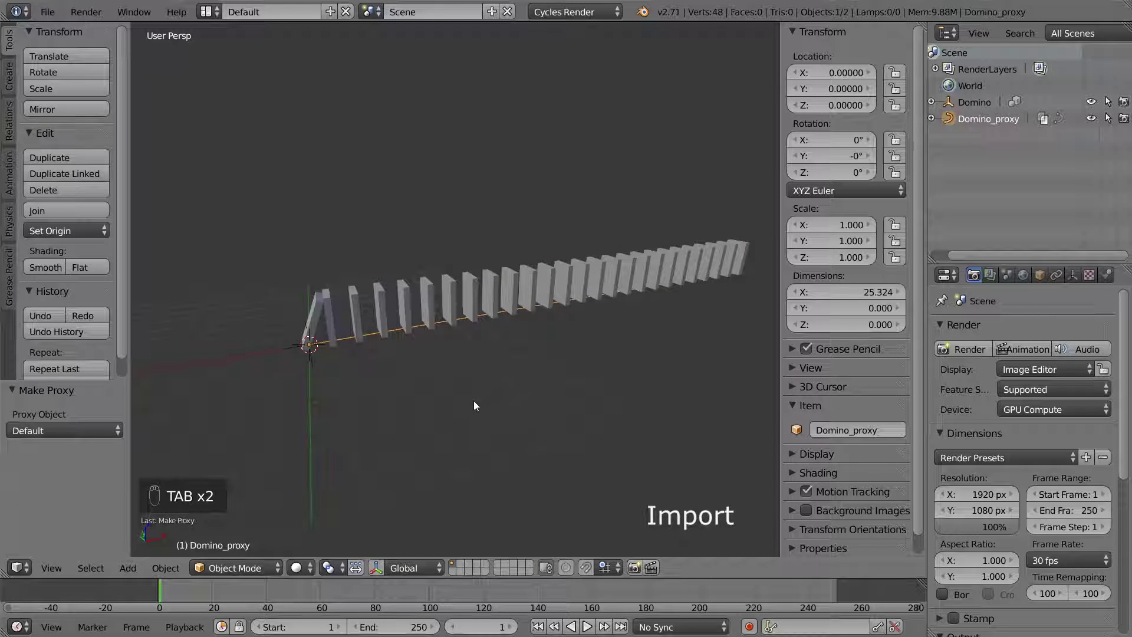
left_click(250, 566)
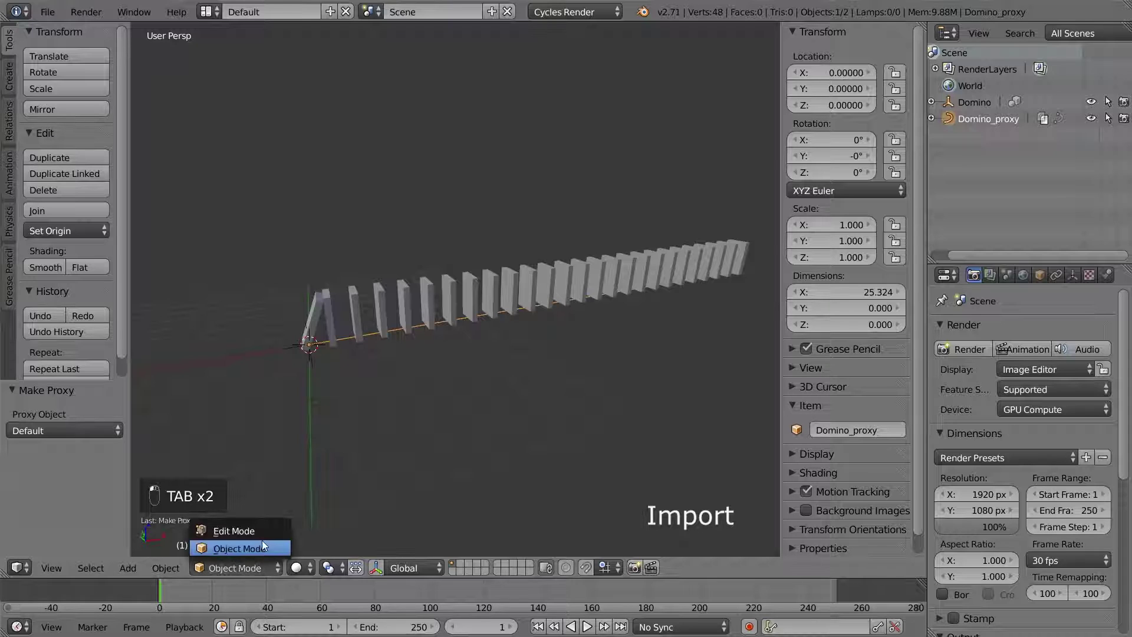
left_click(249, 530)
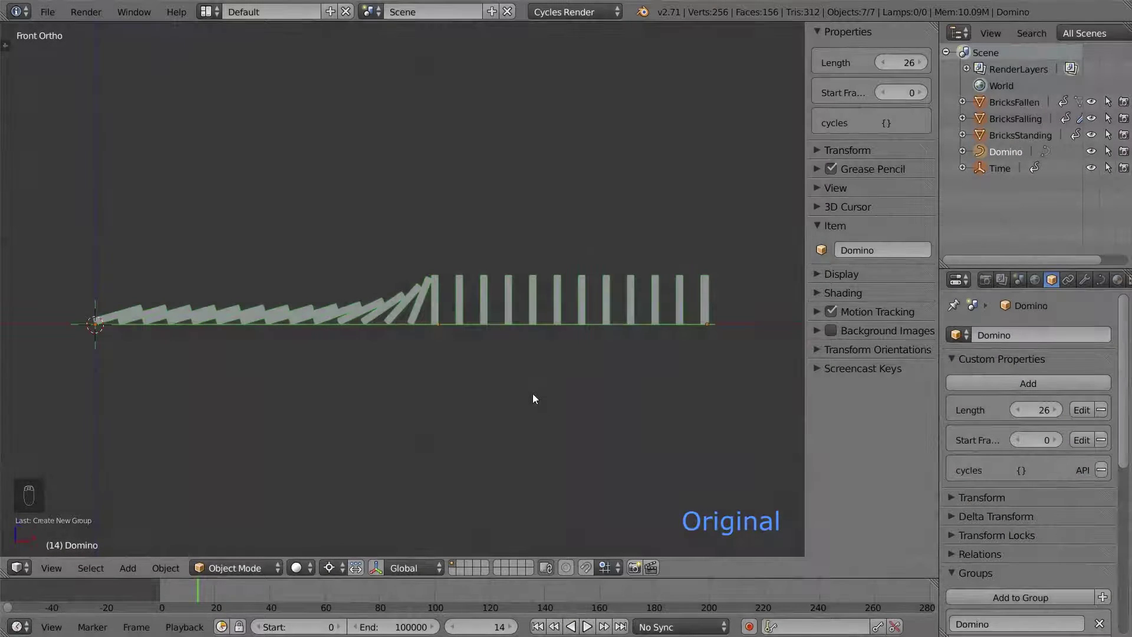
Step: In the original domino file, add a single-bone armature at the start of the domino row
key("shift+a")
mouse_move(523, 477)
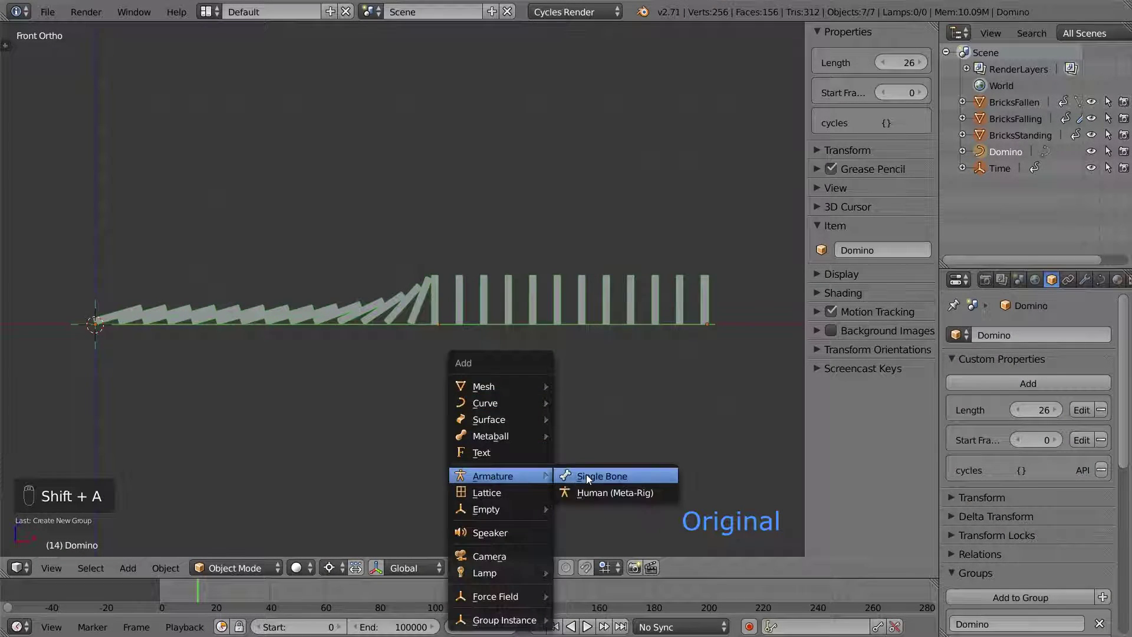
left_click(586, 475)
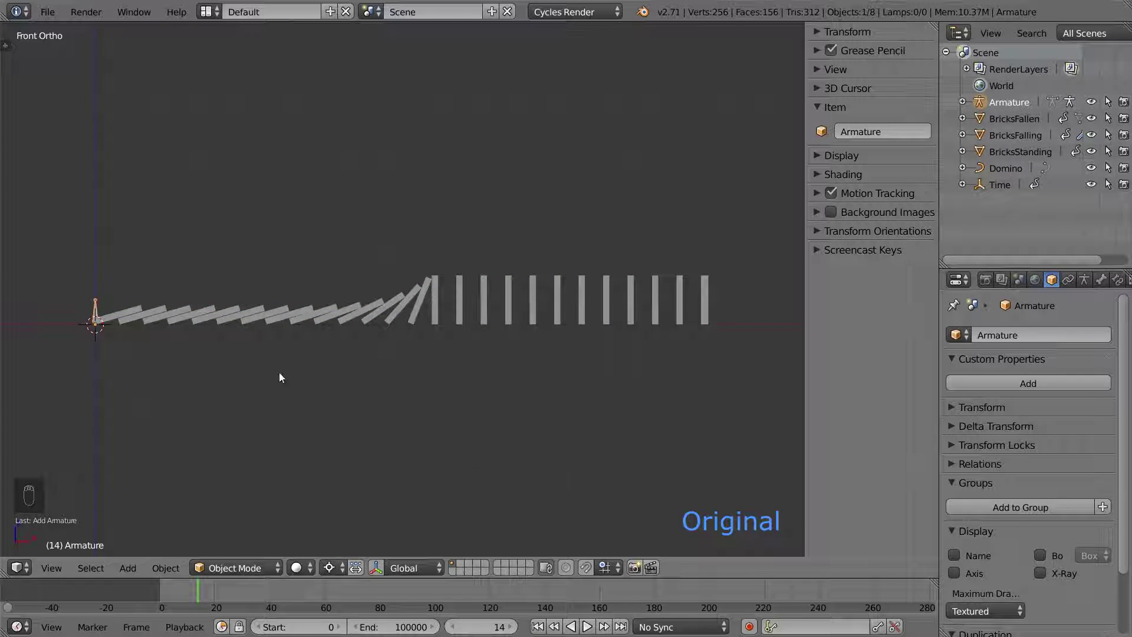
Step: Snap the 3D cursor to the Domino curve's second control point and add a bone to the Armature there
right_click(232, 323)
scroll(222, 342, "up", 3)
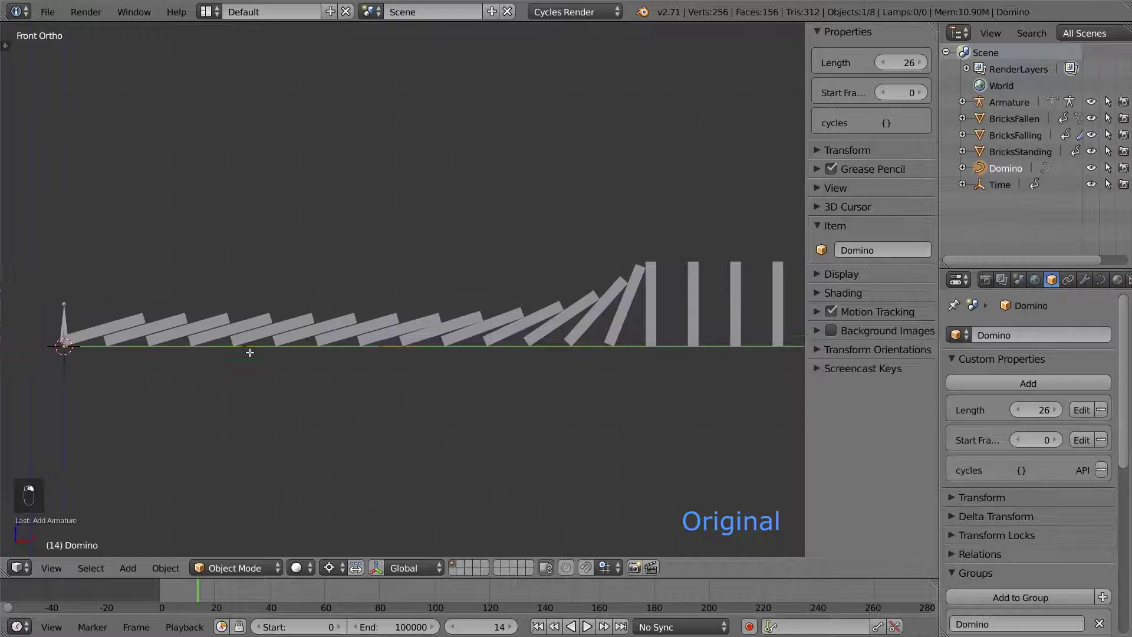
key("Tab")
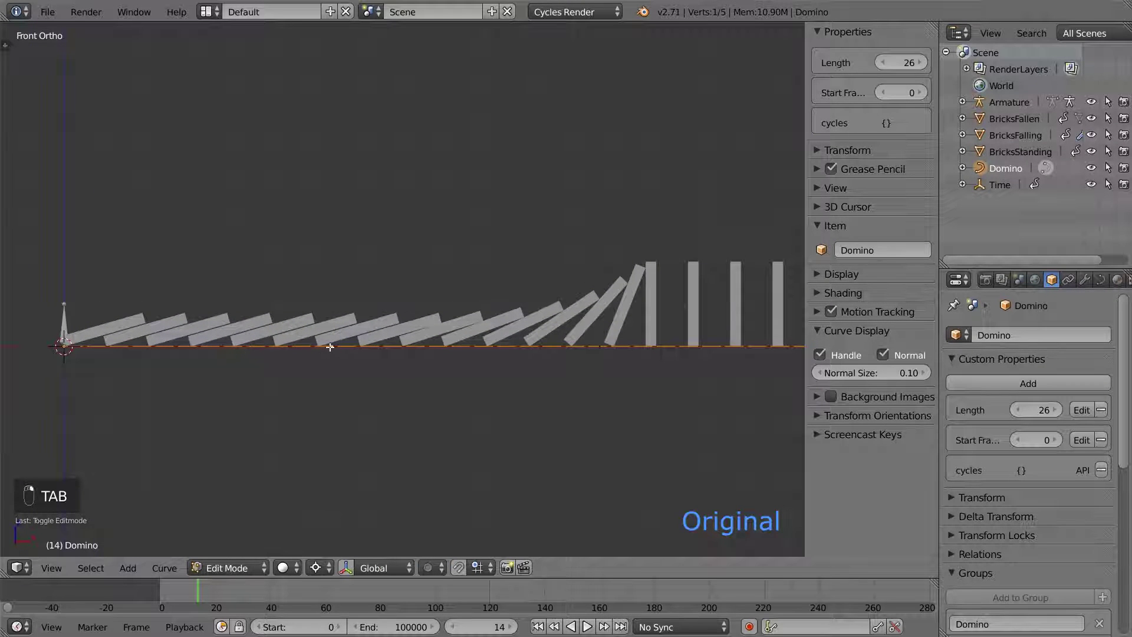
key("shift+s")
left_click(290, 401)
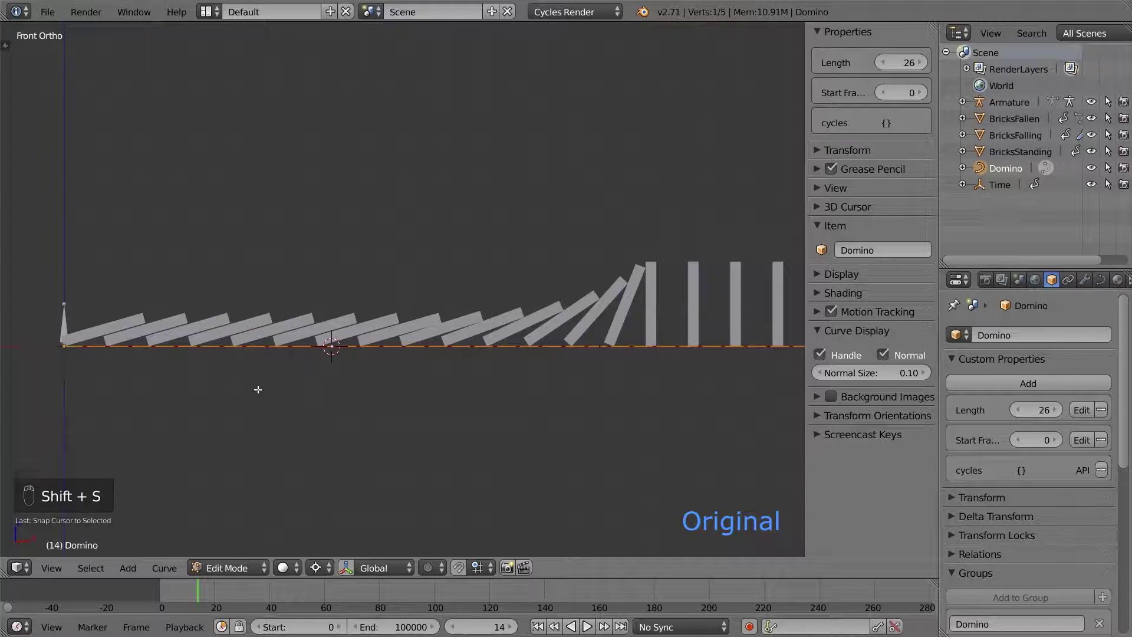
key("Tab")
right_click(68, 319)
key("Tab")
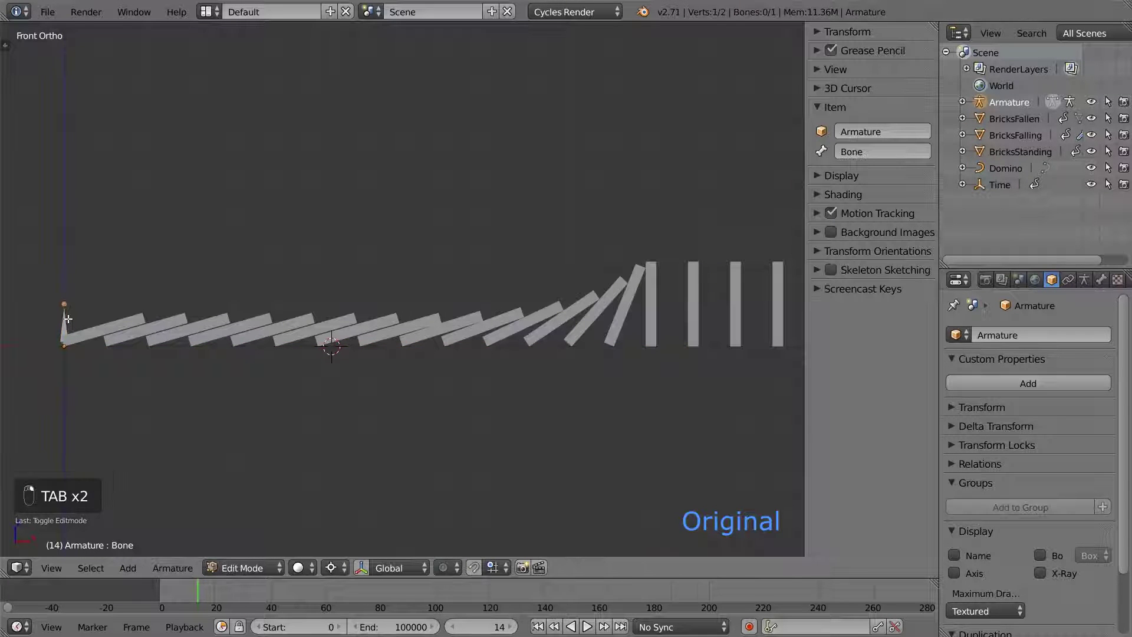
key("shift+a")
key("Tab")
Step: Snap the 3D cursor to the Domino curve's middle control point and add a third bone to the Armature there
right_click(489, 348)
key("Tab")
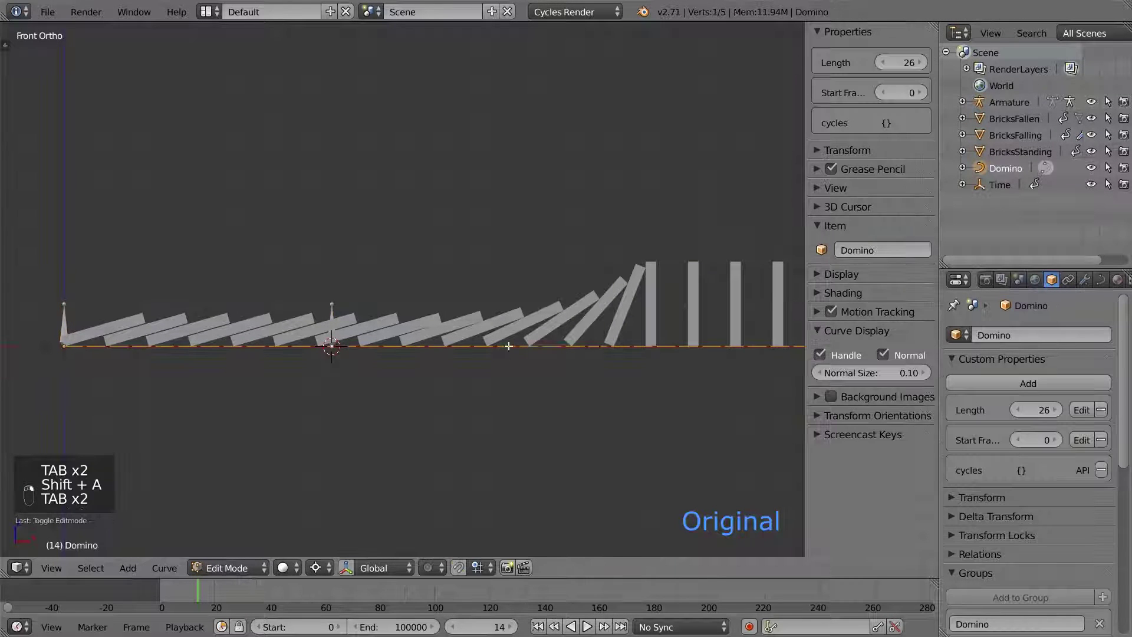
key("shift+s")
left_click(596, 347)
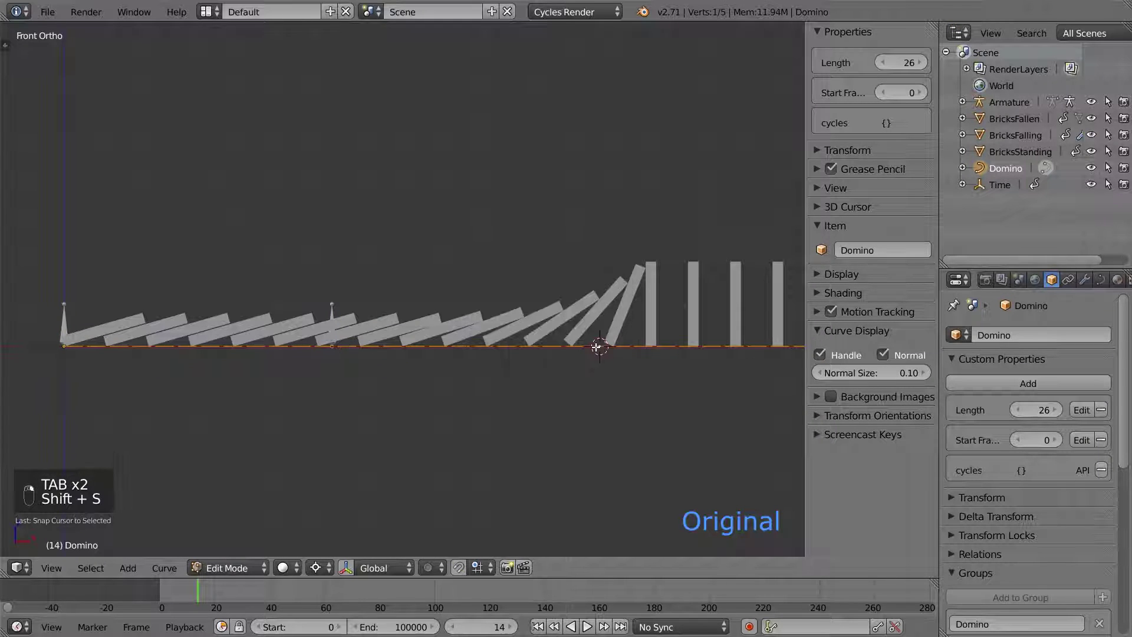
key("Tab")
right_click(332, 305)
key("Tab")
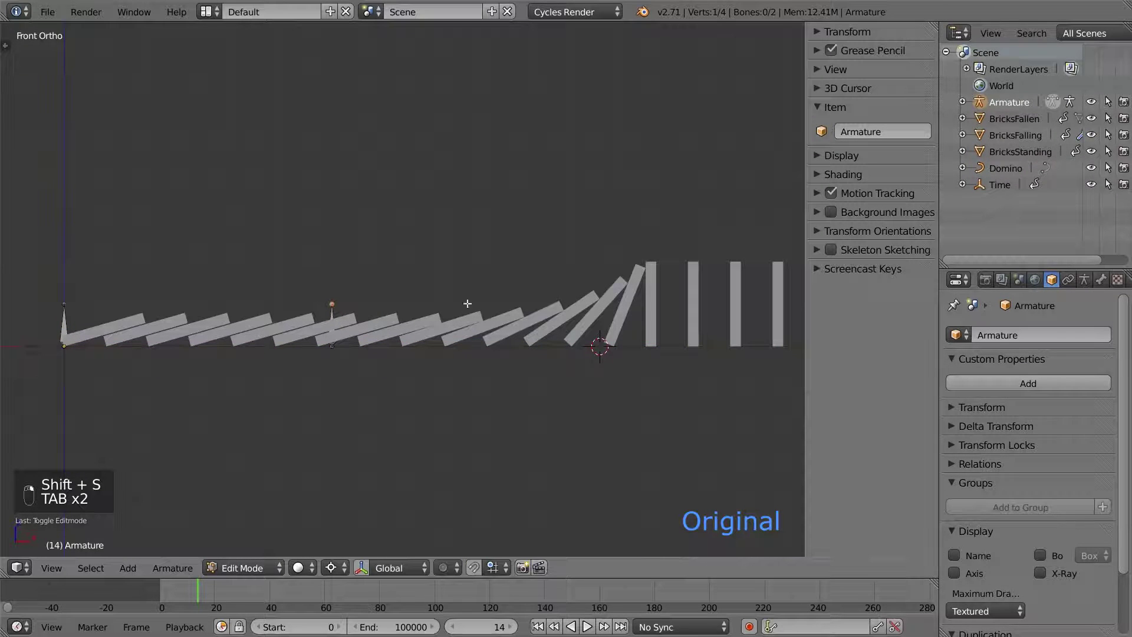
key("shift+a")
middle_click_drag(652, 349, 324, 365, "shift")
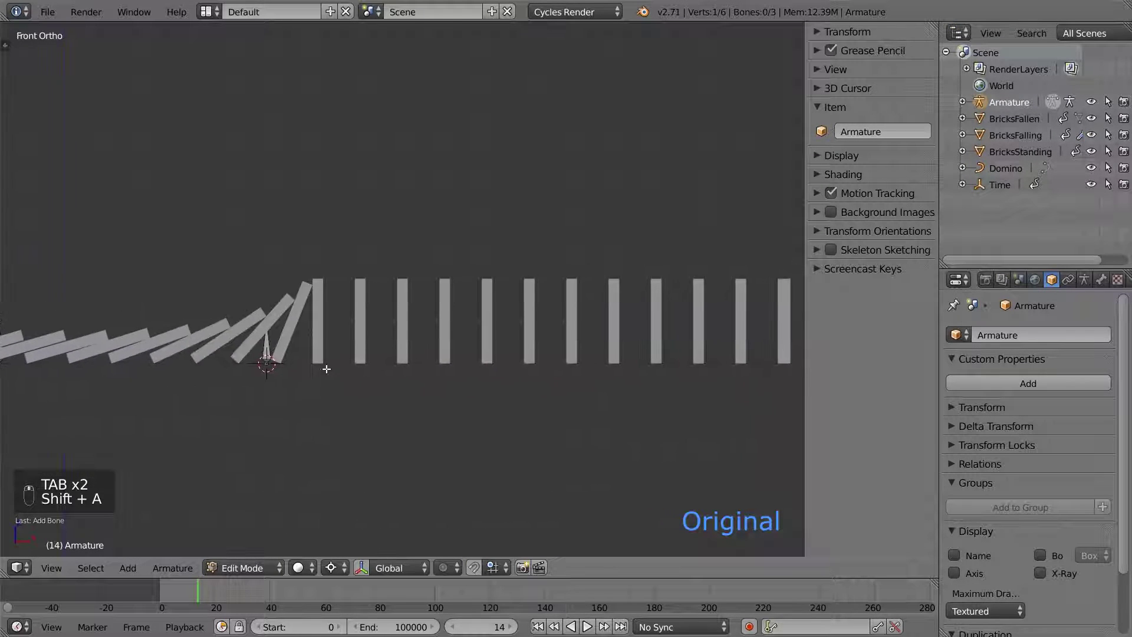
key("Tab")
Step: Snap the 3D cursor to the Domino curve's fourth control point and add a fourth Armature bone at that spot
right_click(508, 362)
key("Tab")
right_click(533, 363)
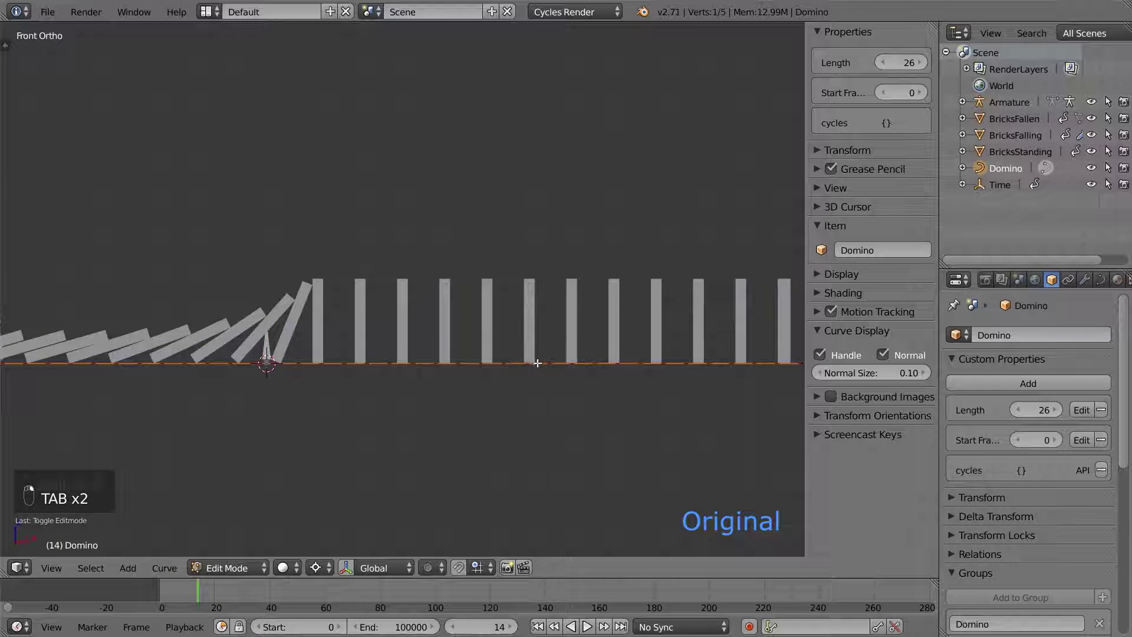
key("shift+s")
left_click(557, 377)
key("Tab")
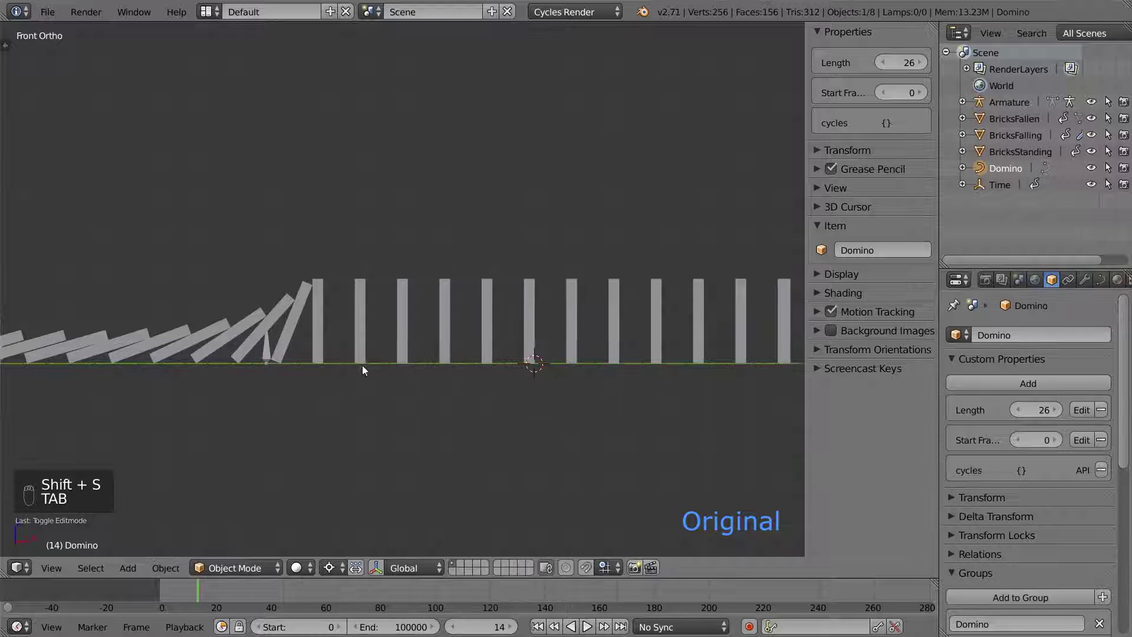
right_click(276, 353)
key("Tab")
key("shift+a")
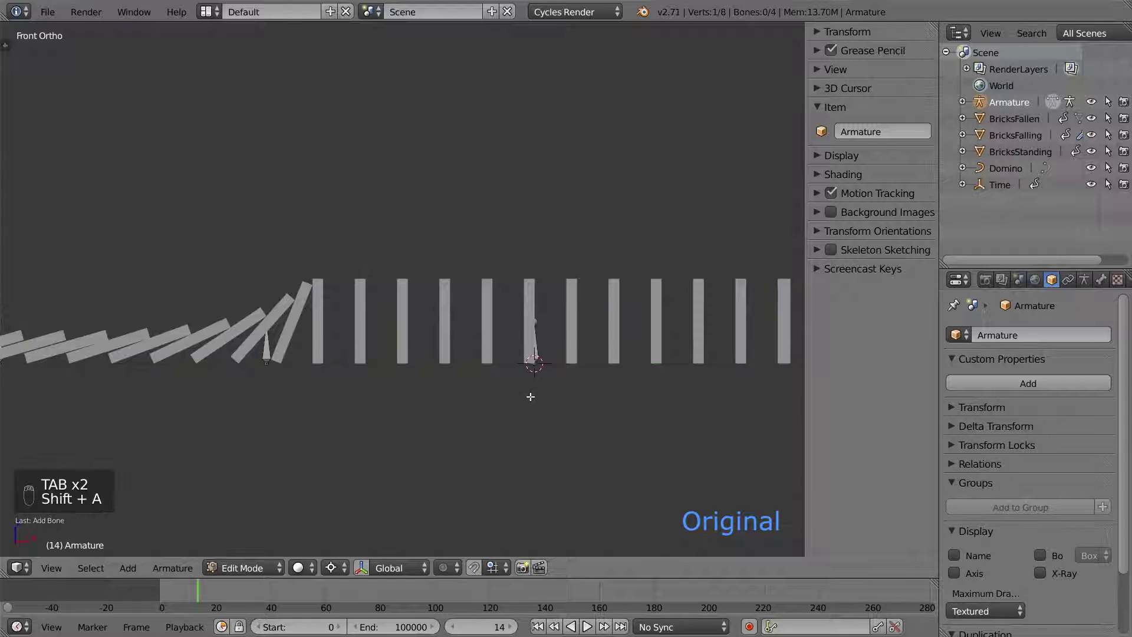
middle_click_drag(602, 390, 534, 383, "shift")
key("Tab")
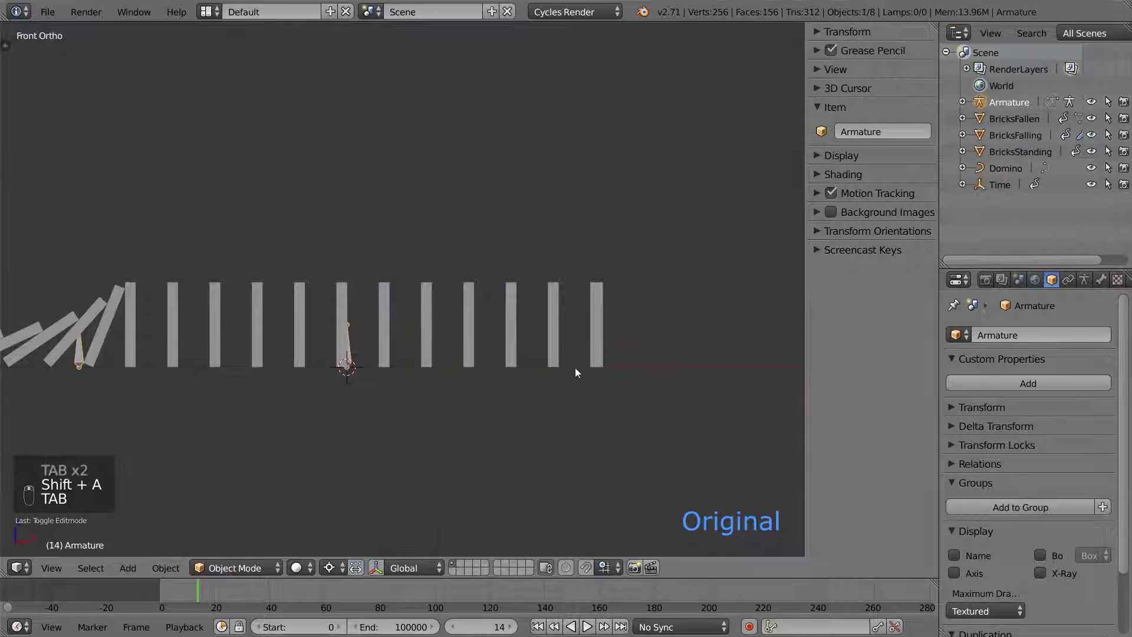
Step: Snap the 3D cursor to the Domino curve's last control point and add the fifth Armature bone there
right_click(575, 367)
key("Tab")
key("shift+s")
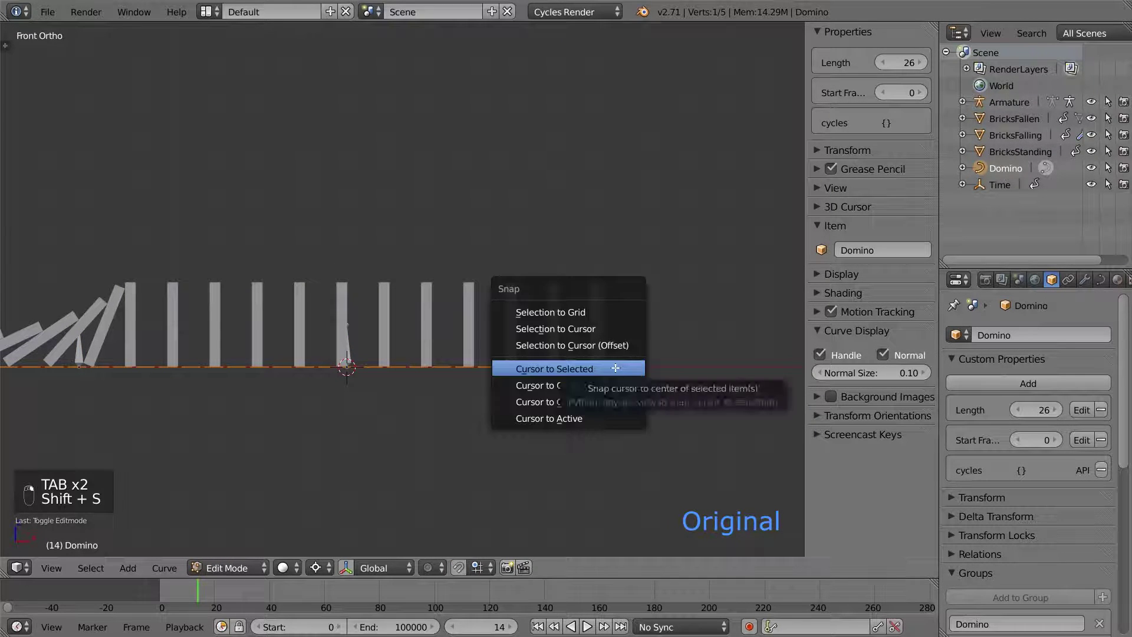
left_click(563, 366)
key("Tab")
right_click(353, 354)
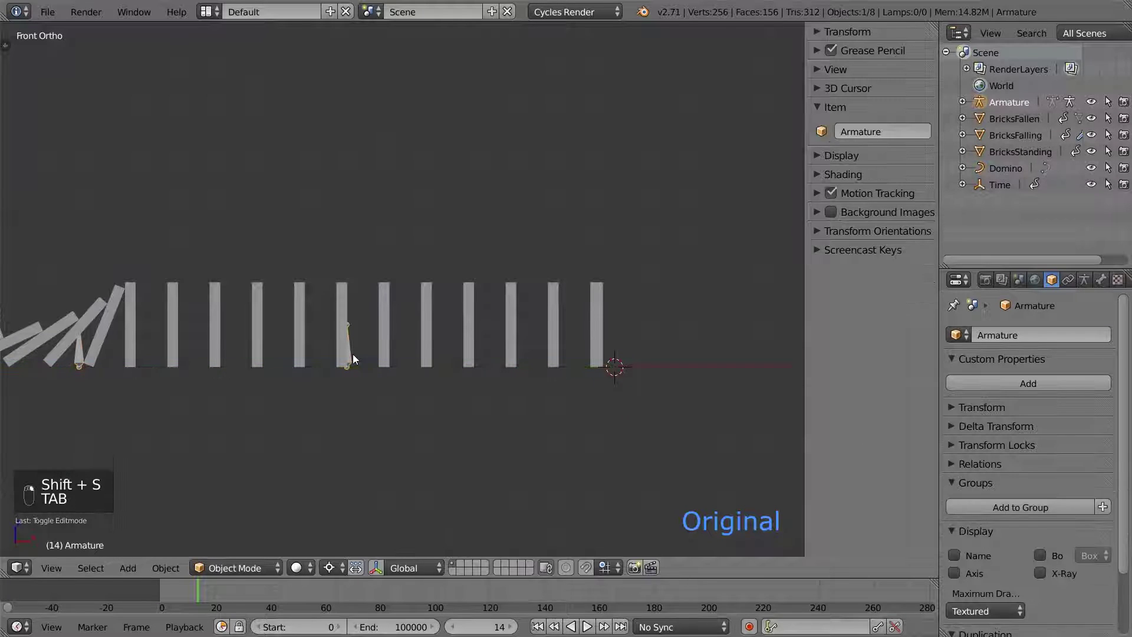
key("Tab")
key("shift+a")
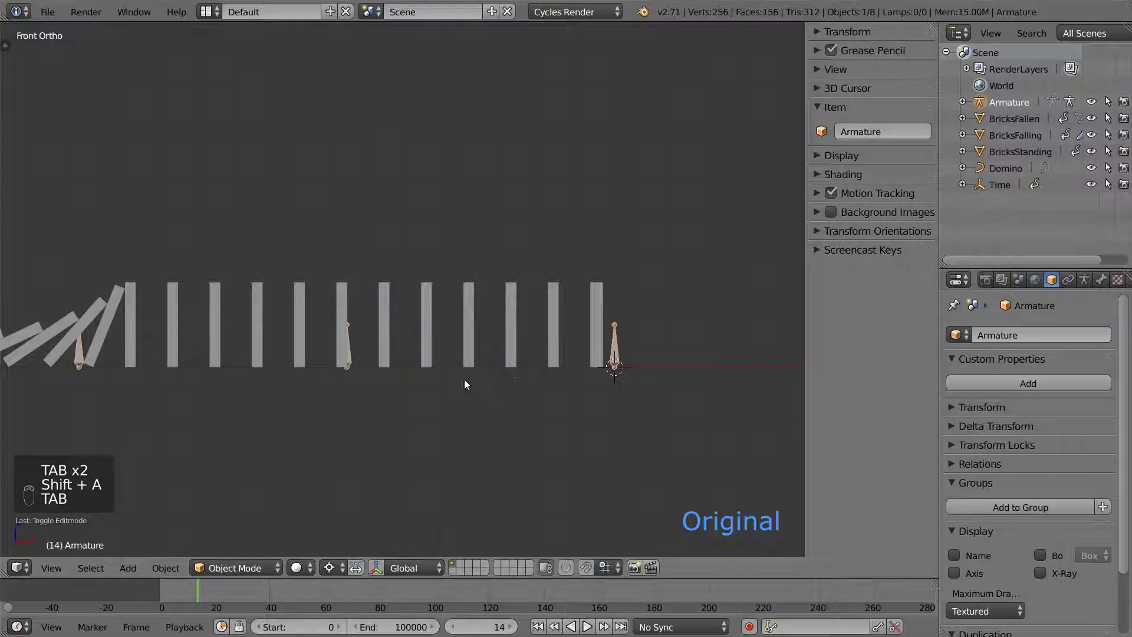
key("Tab")
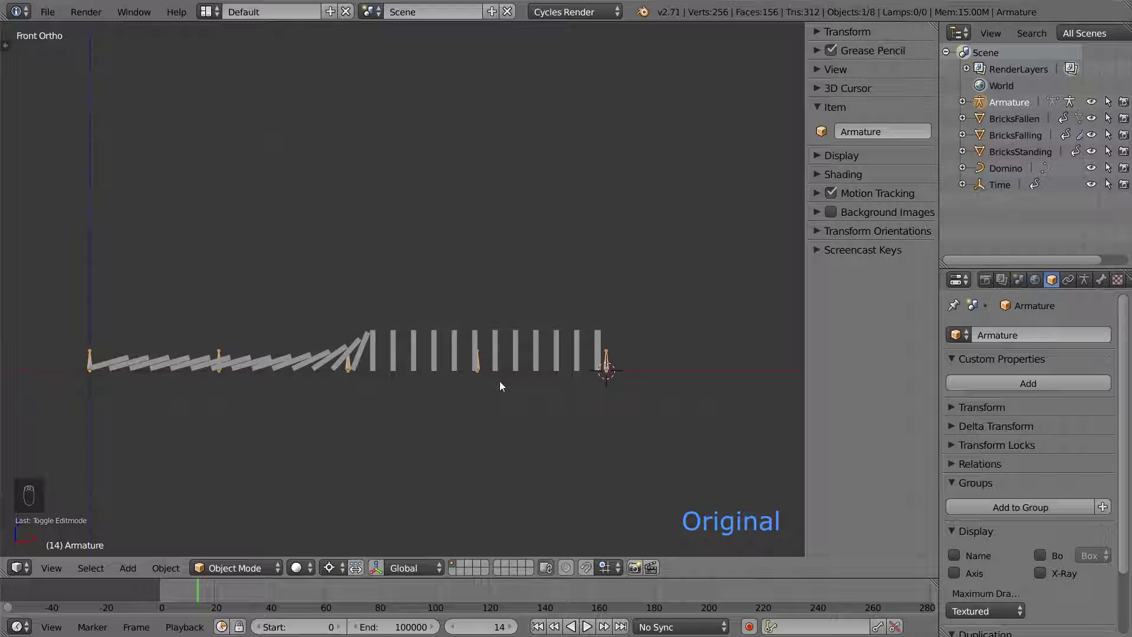
Step: Add a Hook modifier to the Domino curve and duplicate the modifier
right_click(330, 373)
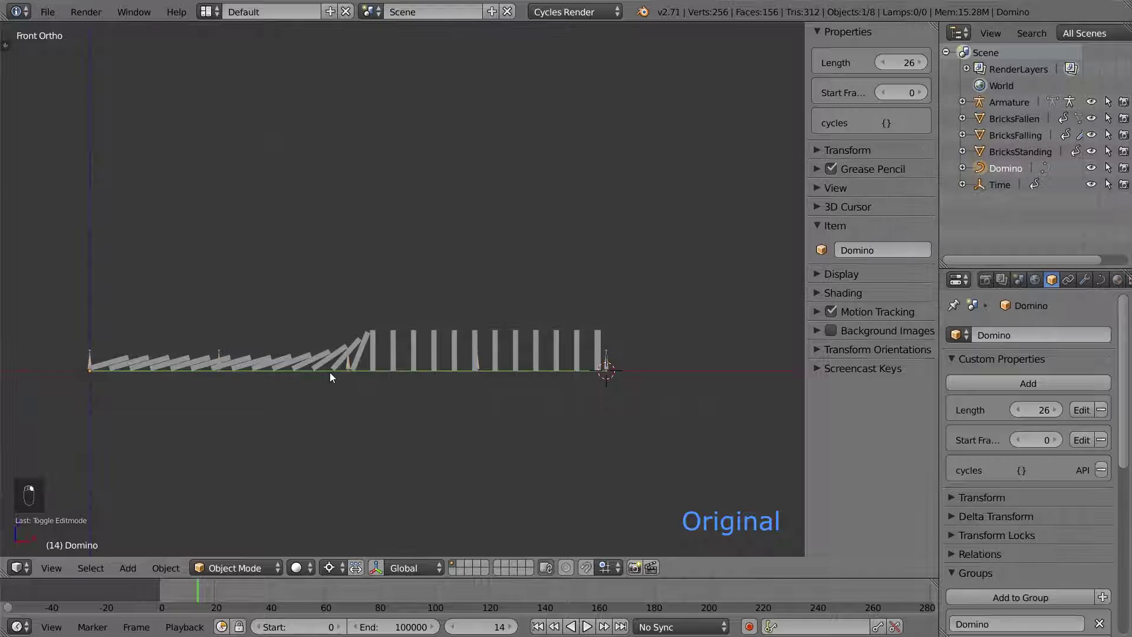
left_click(1083, 280)
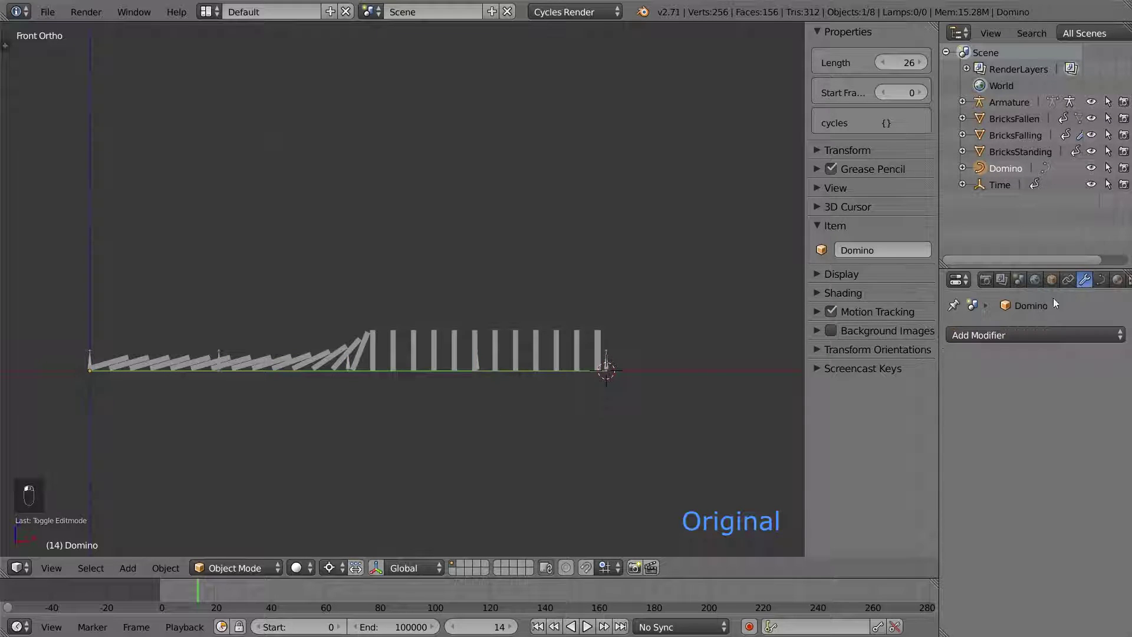
left_click(1009, 335)
left_click(959, 424)
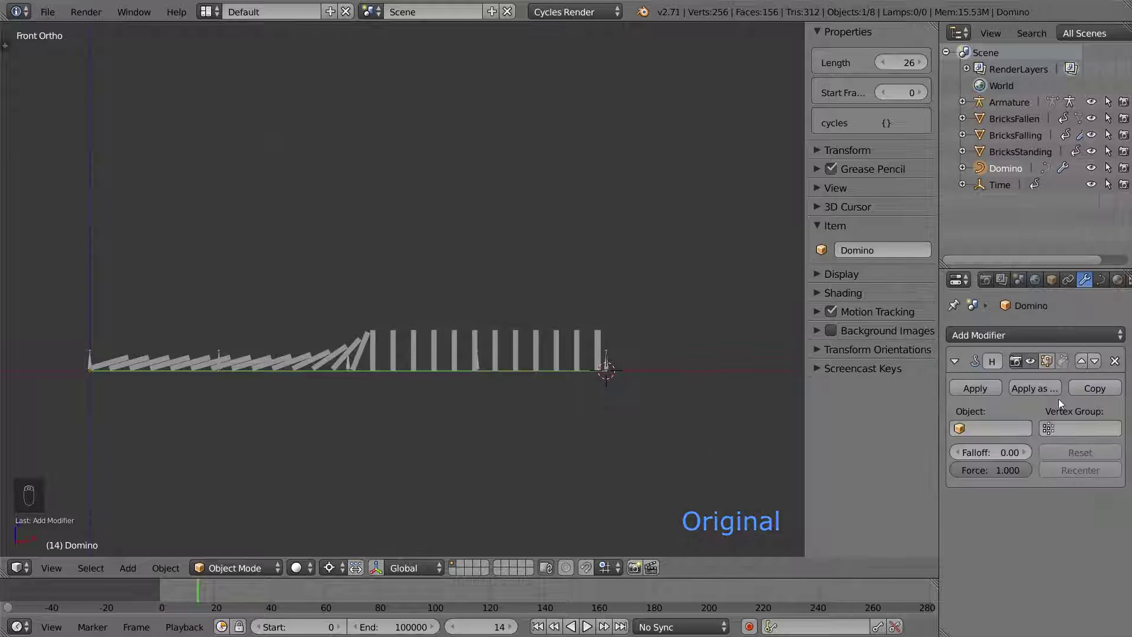
left_click(1096, 388)
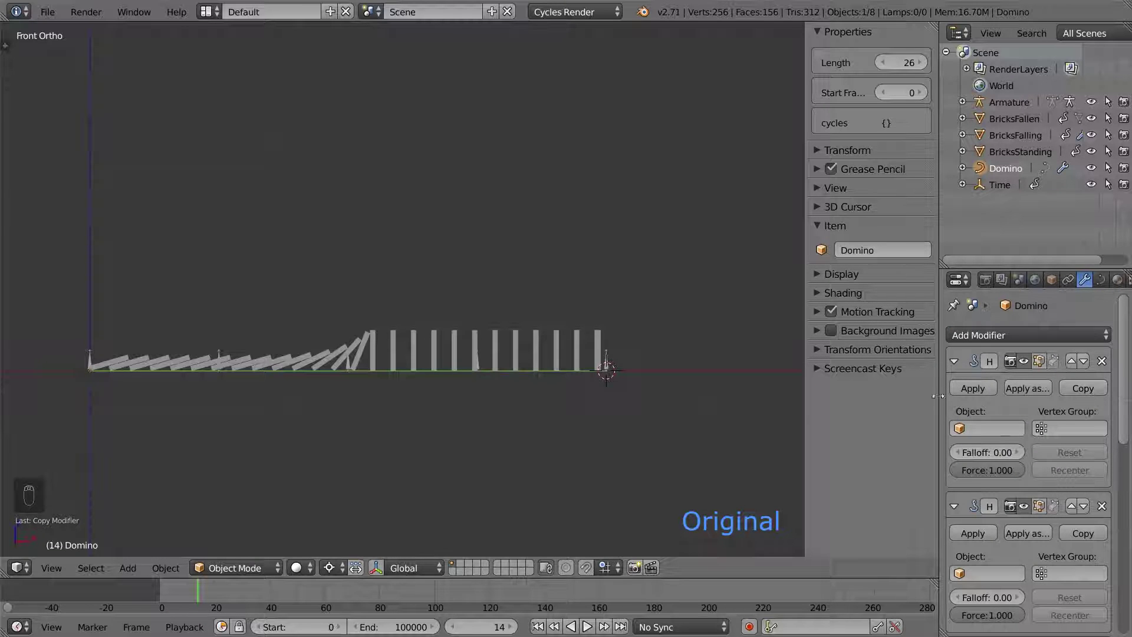
Step: Hook the curve's first control point to the Armature's bone named Bone in the first Hook modifier and reset the hook
scroll(248, 377, "up", 3)
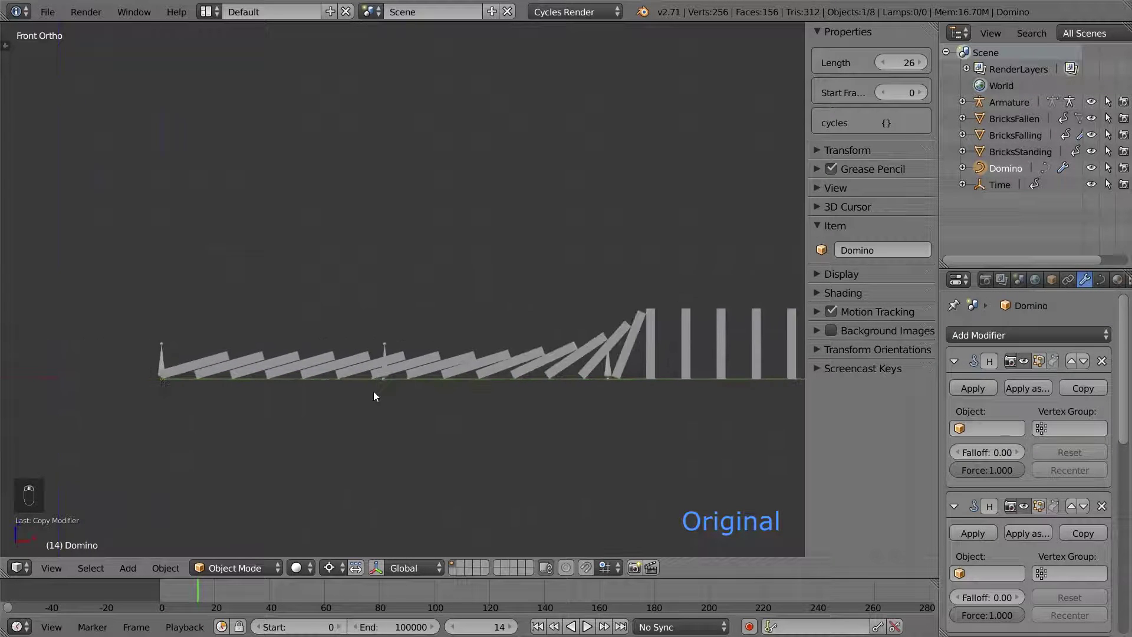
scroll(373, 391, "up", 2)
key("Tab")
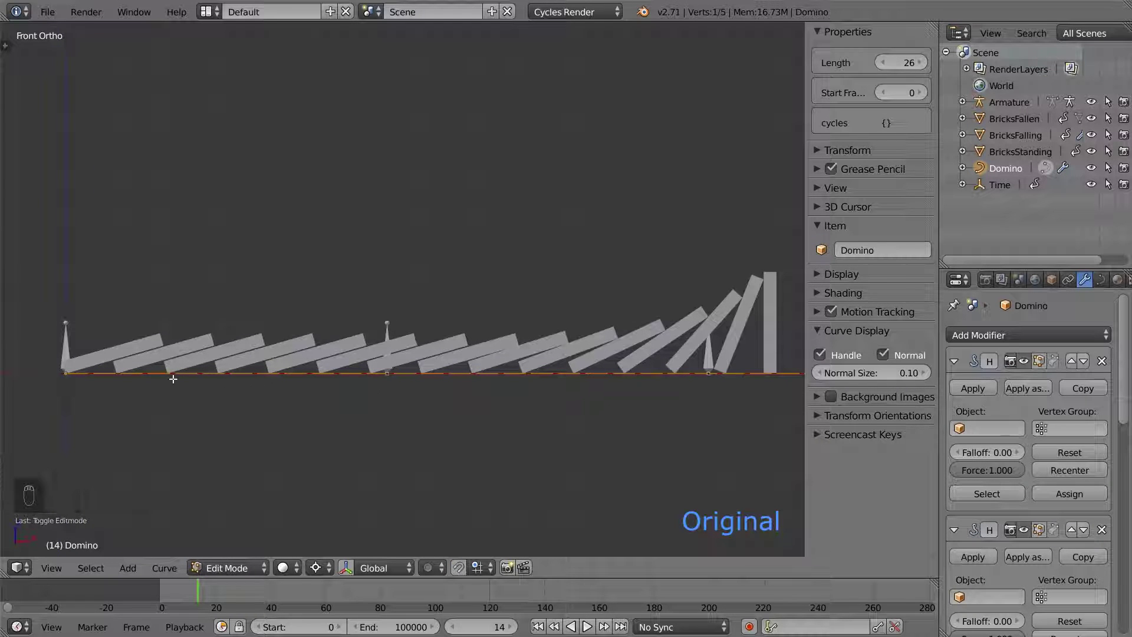
right_click(67, 373)
left_click(993, 422)
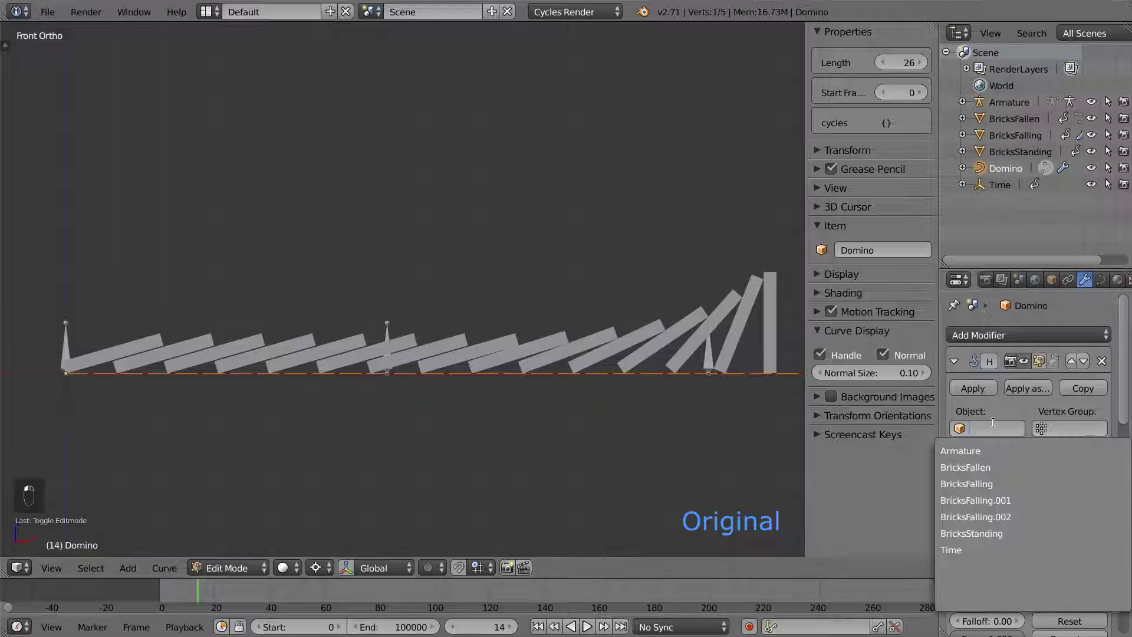
left_click(978, 451)
left_click(991, 463)
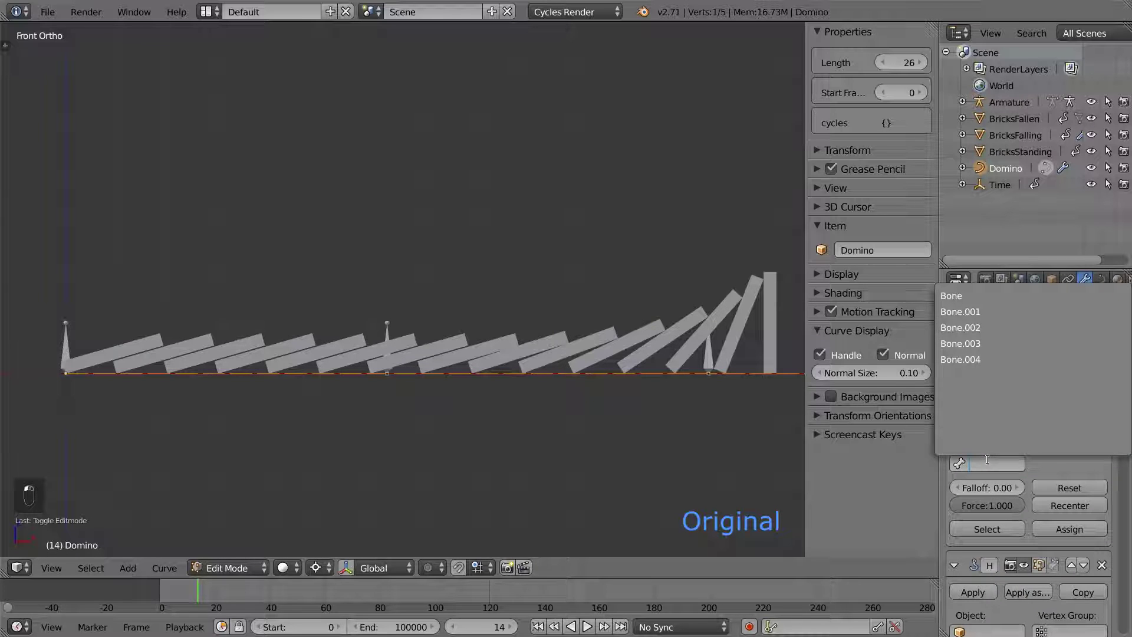
left_click(961, 295)
left_click(1056, 484)
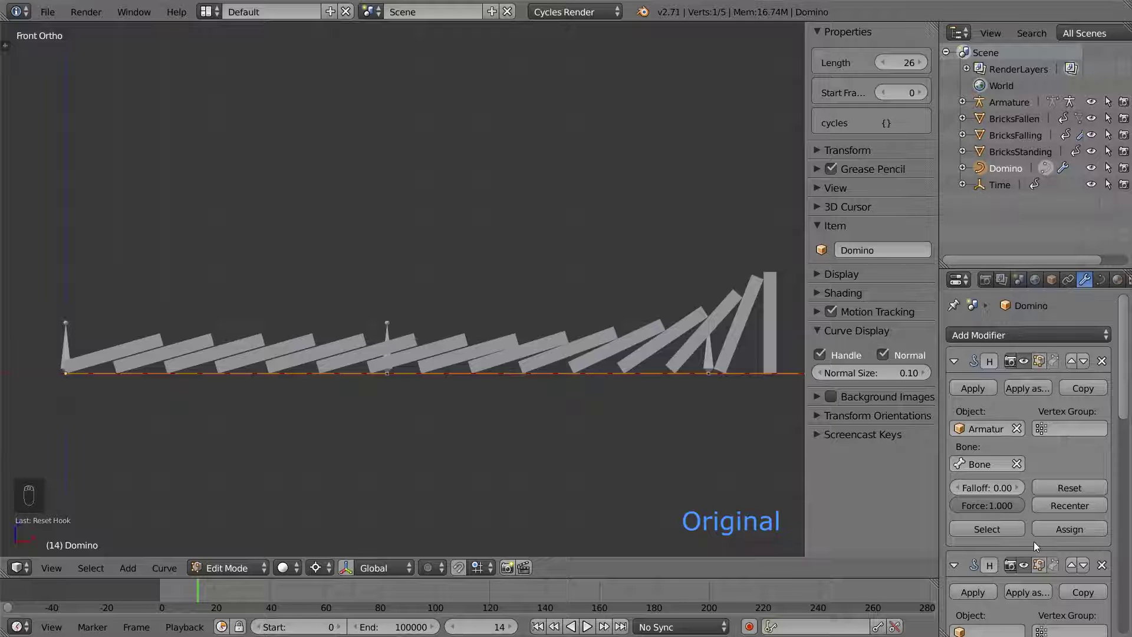
Step: Test the first hook by moving Bone in Pose Mode, cancel the move, and reselect the Domino curve in Object Mode
key("Tab")
right_click(69, 349)
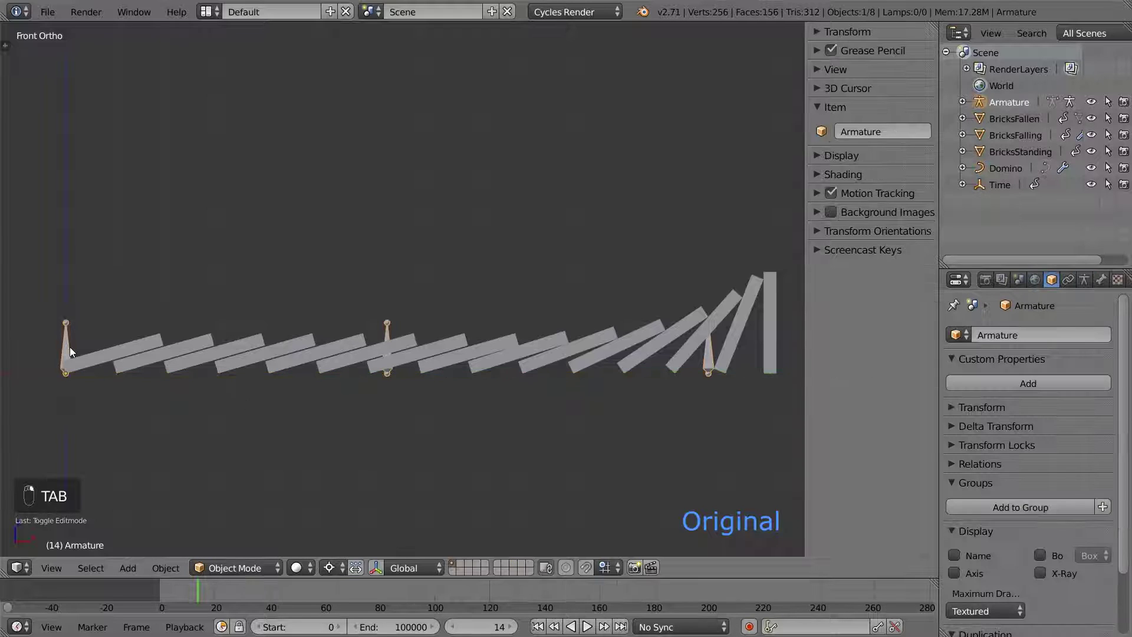
key("ctrl+Tab")
key("g")
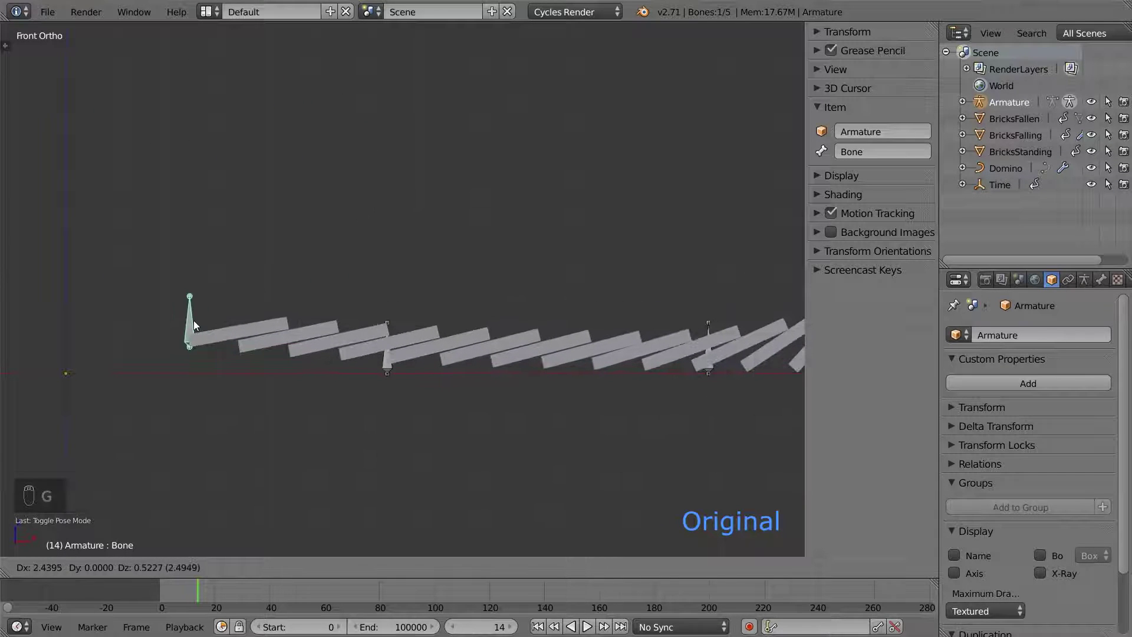
right_click(194, 320)
key("ctrl+Tab")
right_click(246, 374)
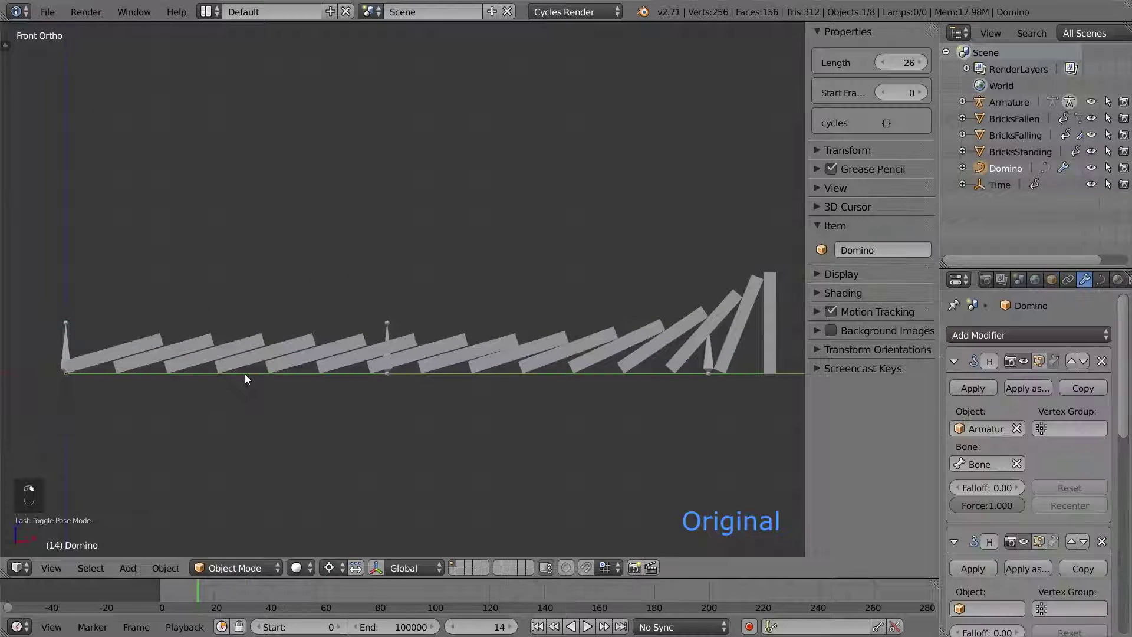
Step: Hook the Domino curve's second control point to the Armature's Bone.001 in the second Hook modifier and reset the hook
key("Tab")
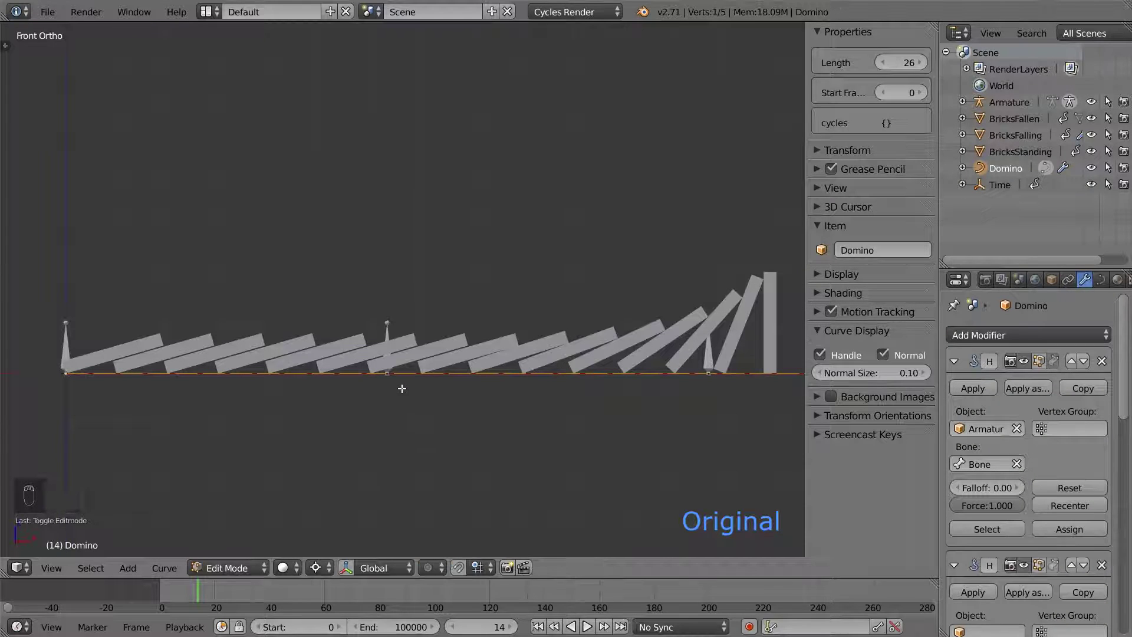
scroll(984, 504, "down", 8)
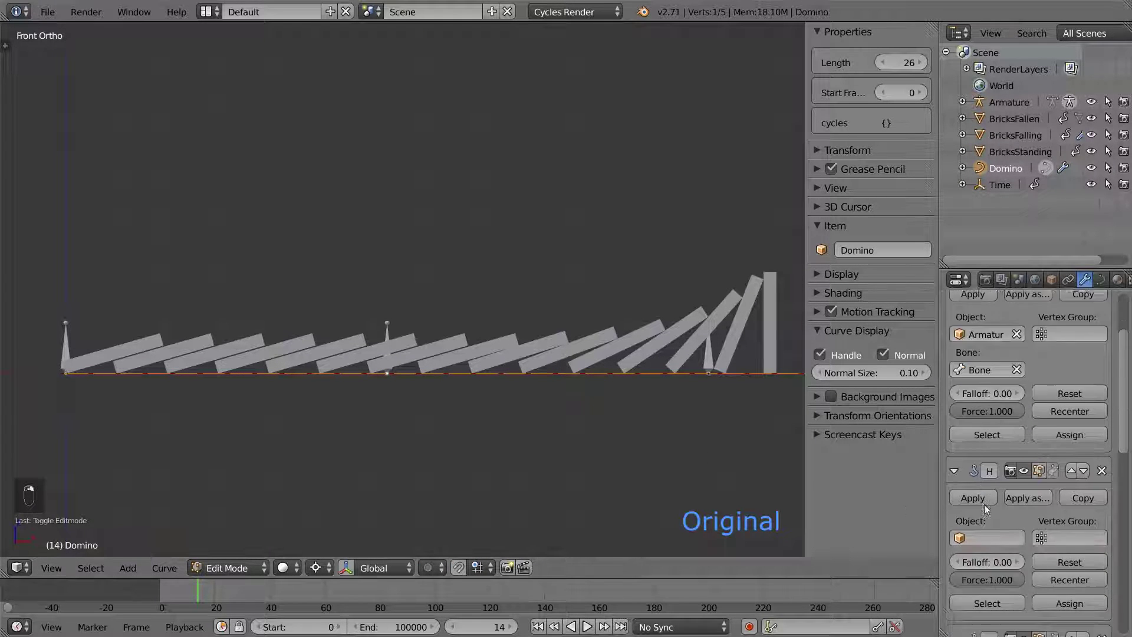
left_click(987, 420)
left_click(991, 441)
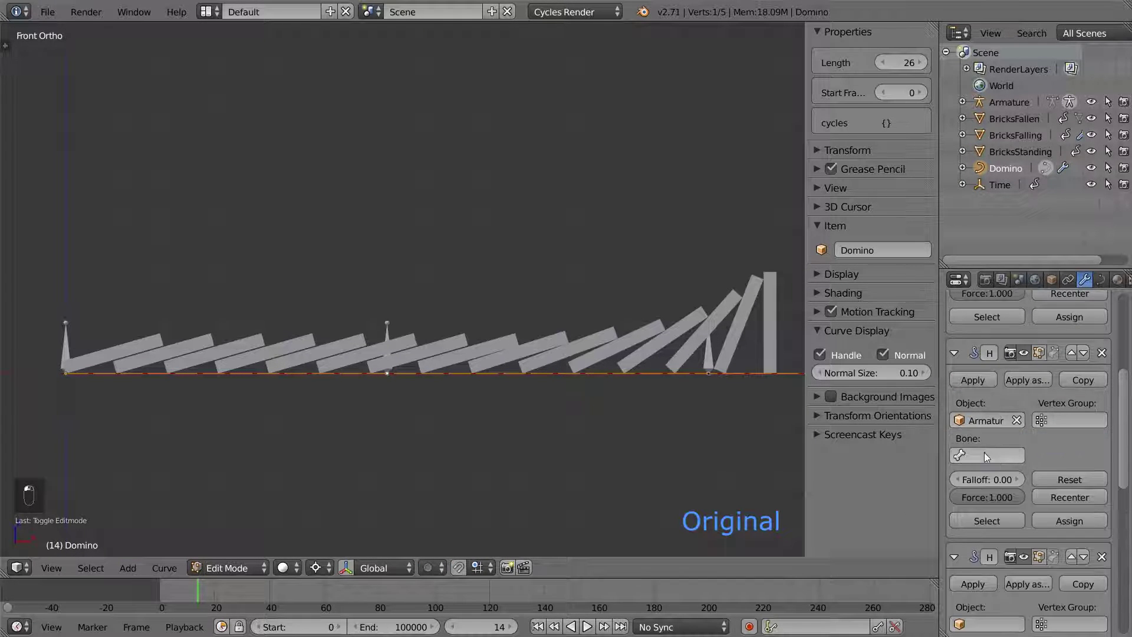
left_click(991, 455)
left_click(979, 303)
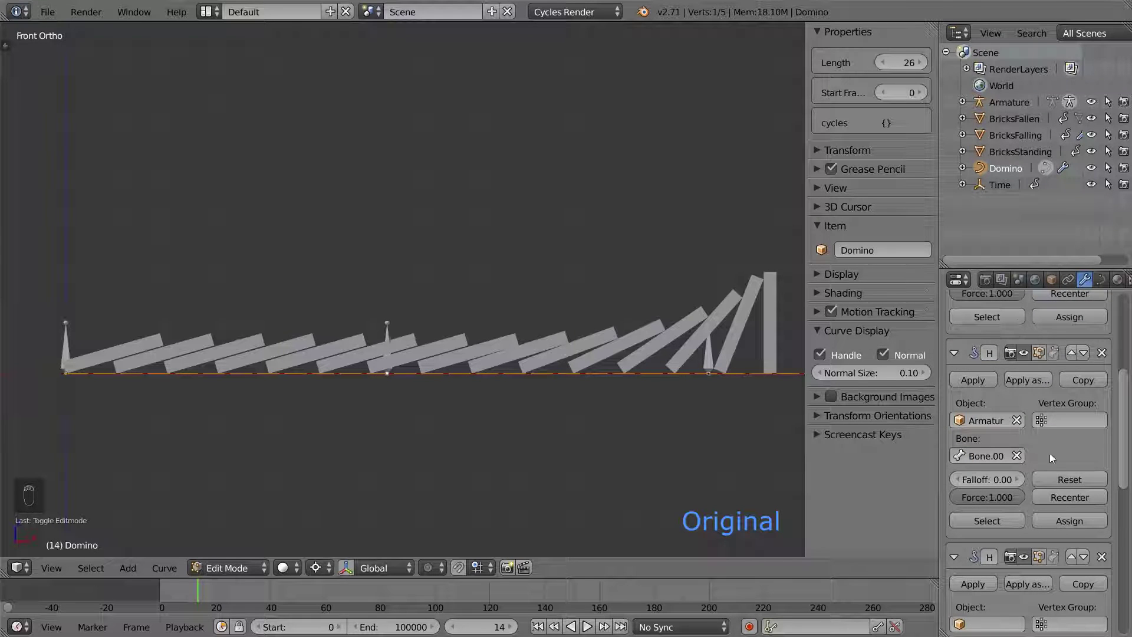
left_click(1050, 475)
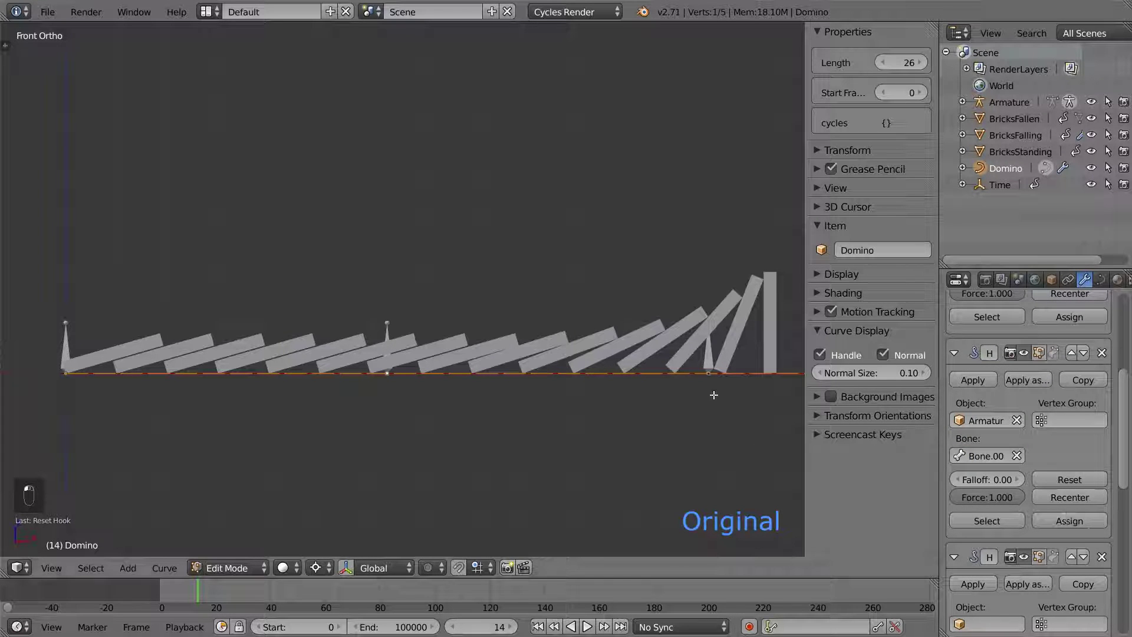
Step: Hook the curve's third control point to the Armature's Bone.002 in the third Hook modifier
middle_click_drag(710, 377, 513, 396, "shift")
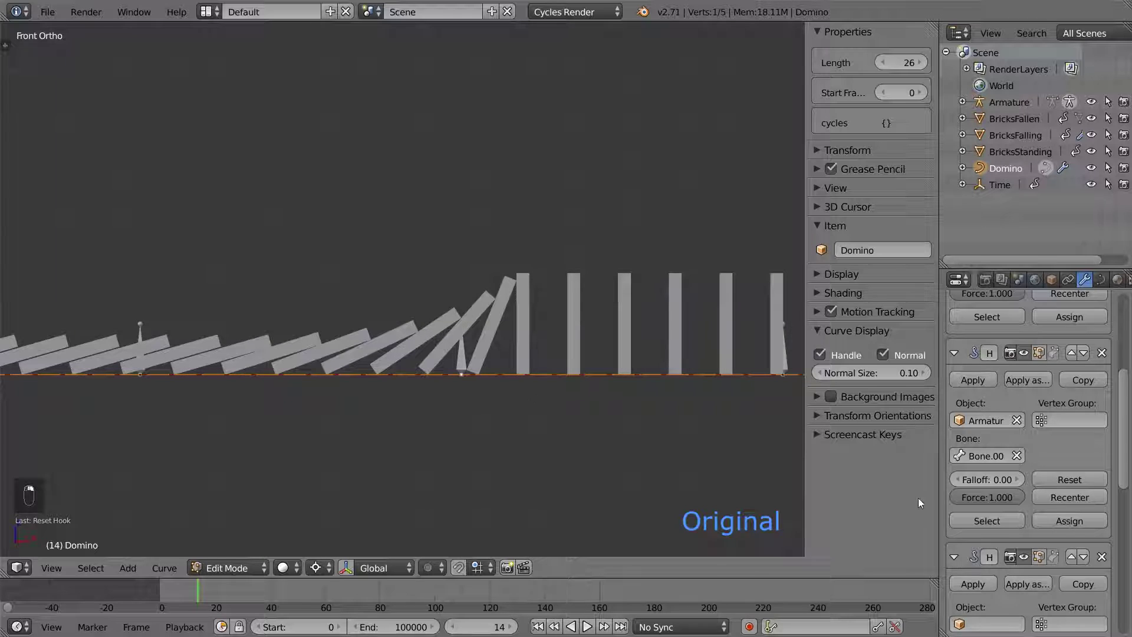
scroll(978, 500, "down", 5)
scroll(978, 501, "down", 3)
left_click(986, 389)
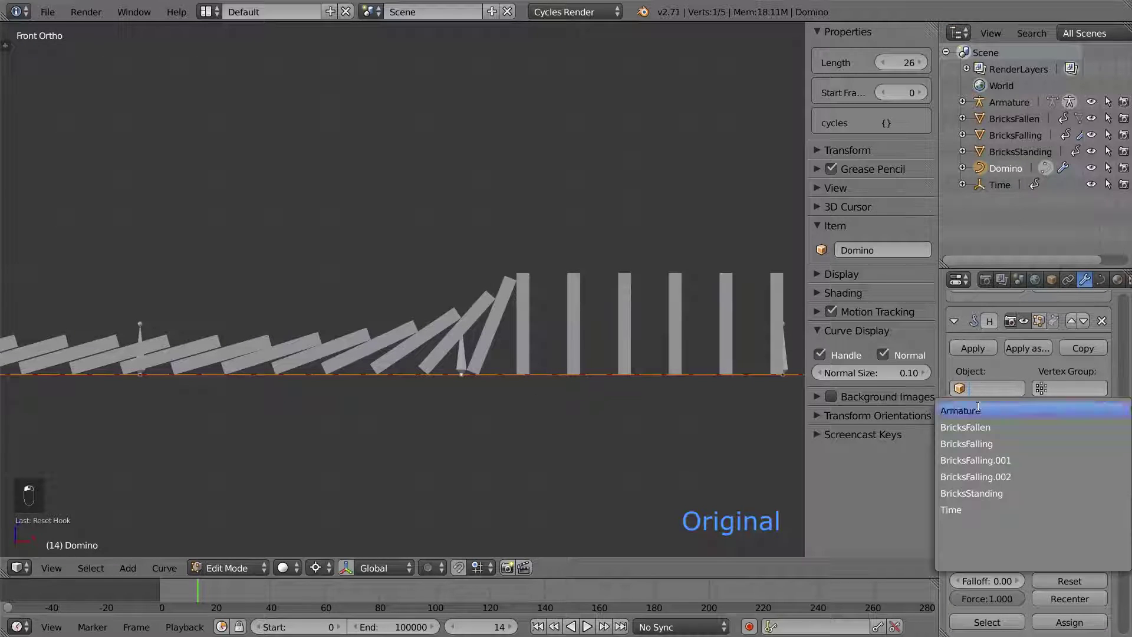
left_click(979, 408)
left_click(980, 425)
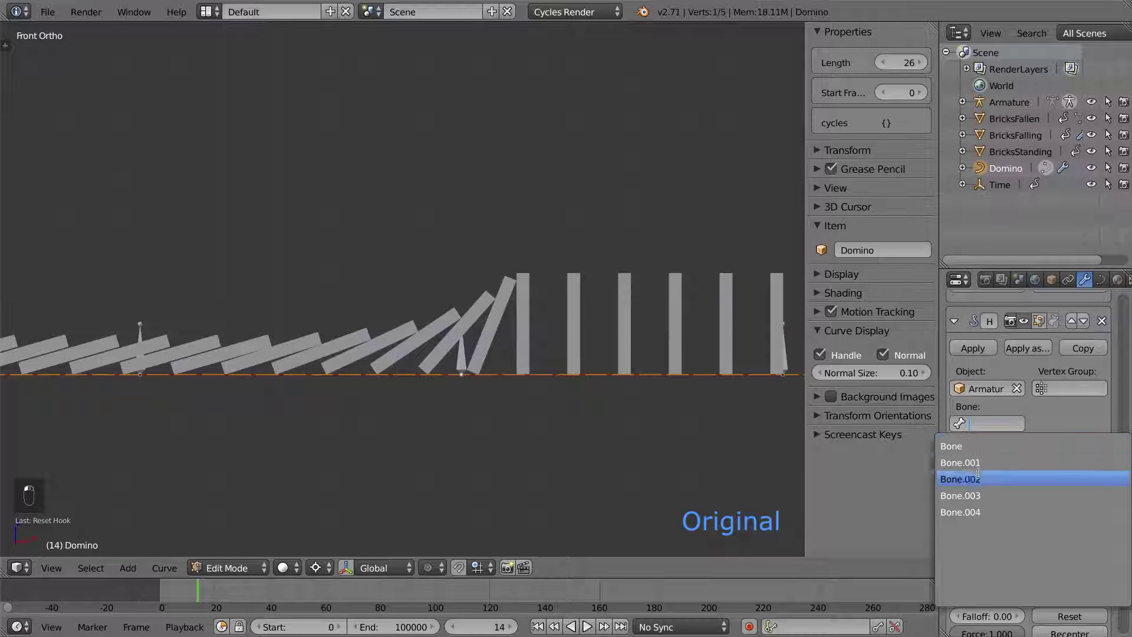
left_click(1032, 464)
Step: Hook the curve's fourth control point to the Armature's Bone.003 in the fourth Hook modifier
scroll(1060, 485, "down", 6)
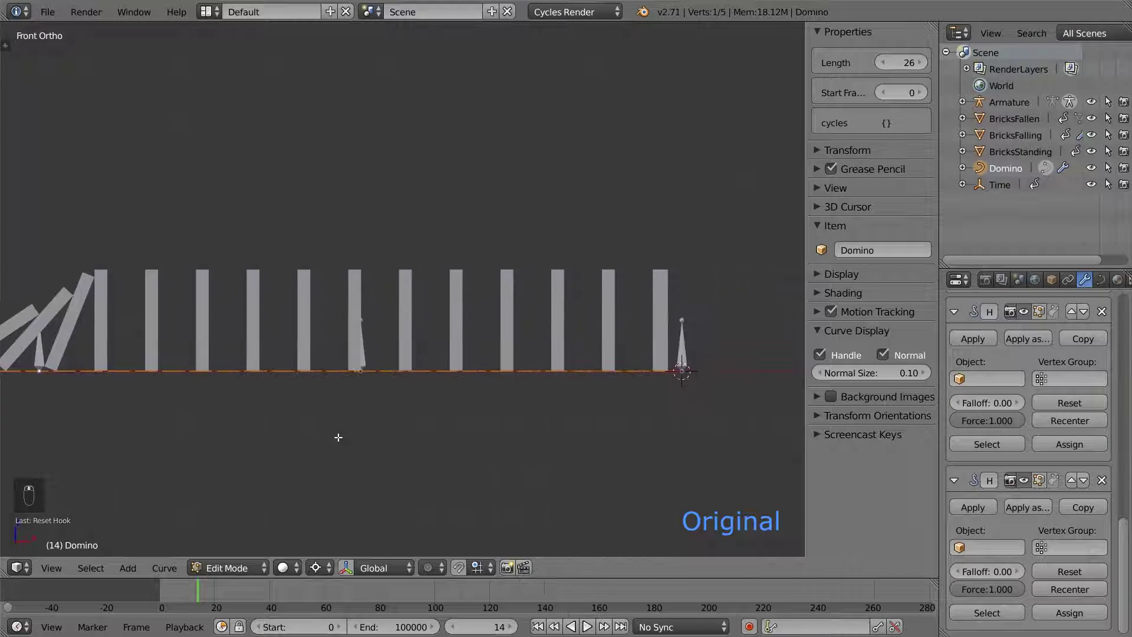
left_click(969, 379)
left_click(970, 401)
left_click(982, 414)
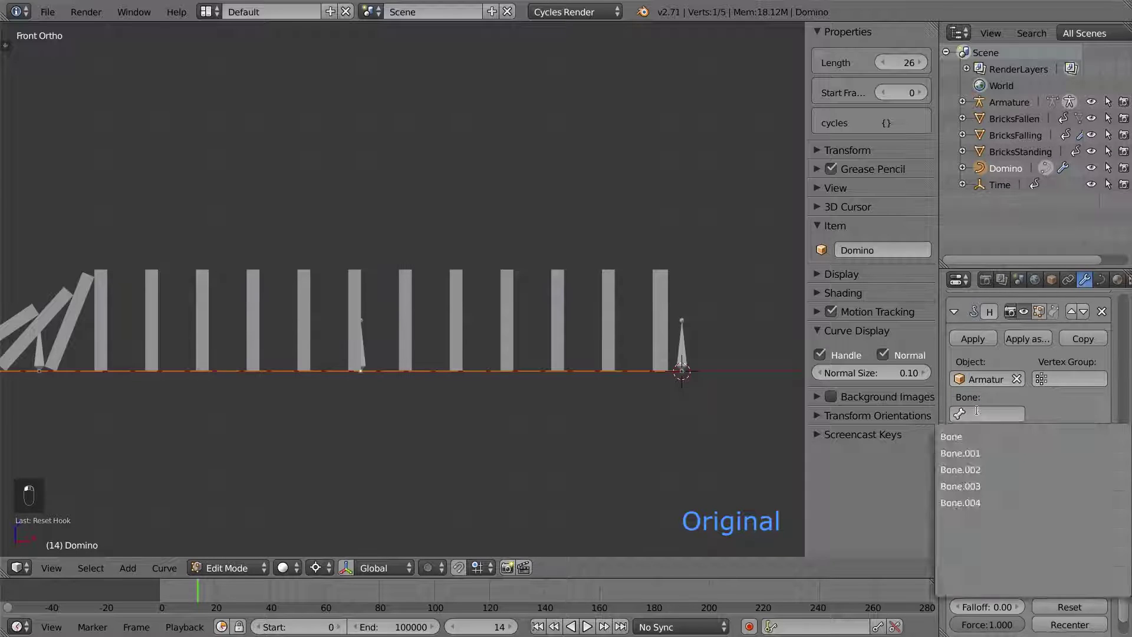
left_click(984, 479)
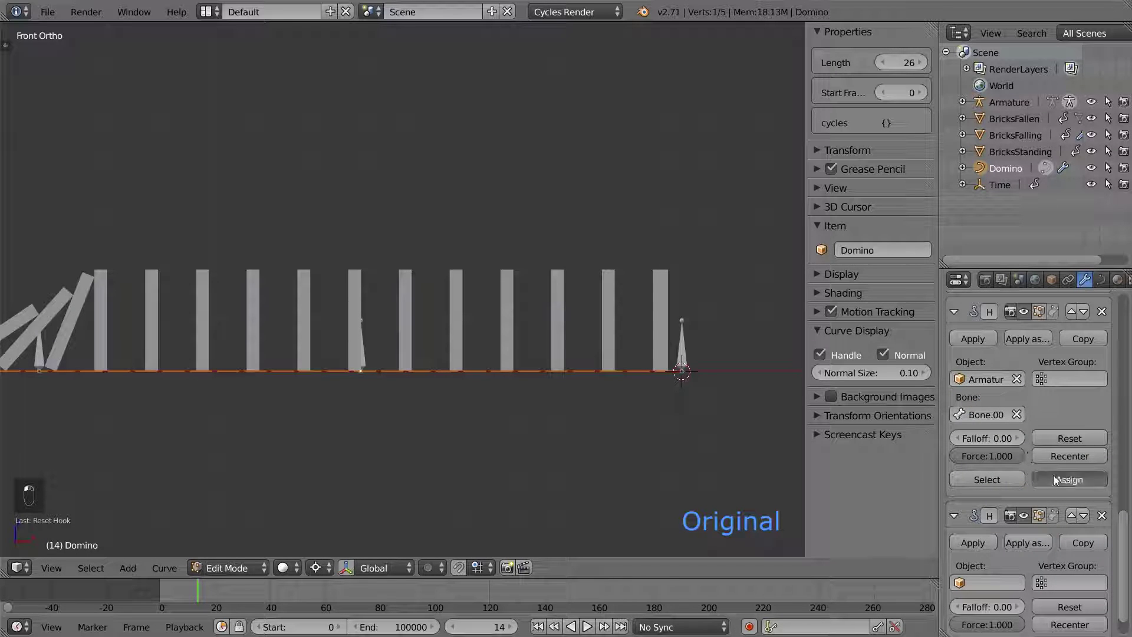
Step: Hook the curve's last control point to the Armature's Bone.004 in the fifth Hook modifier
scroll(1004, 543, "down", 2)
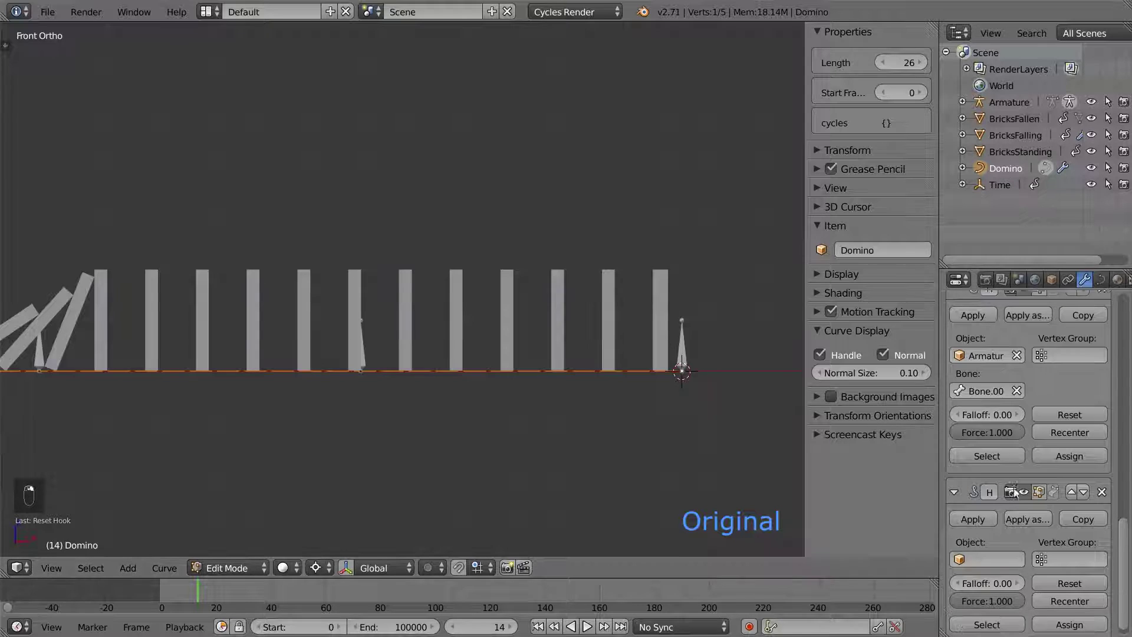
left_click(1004, 542)
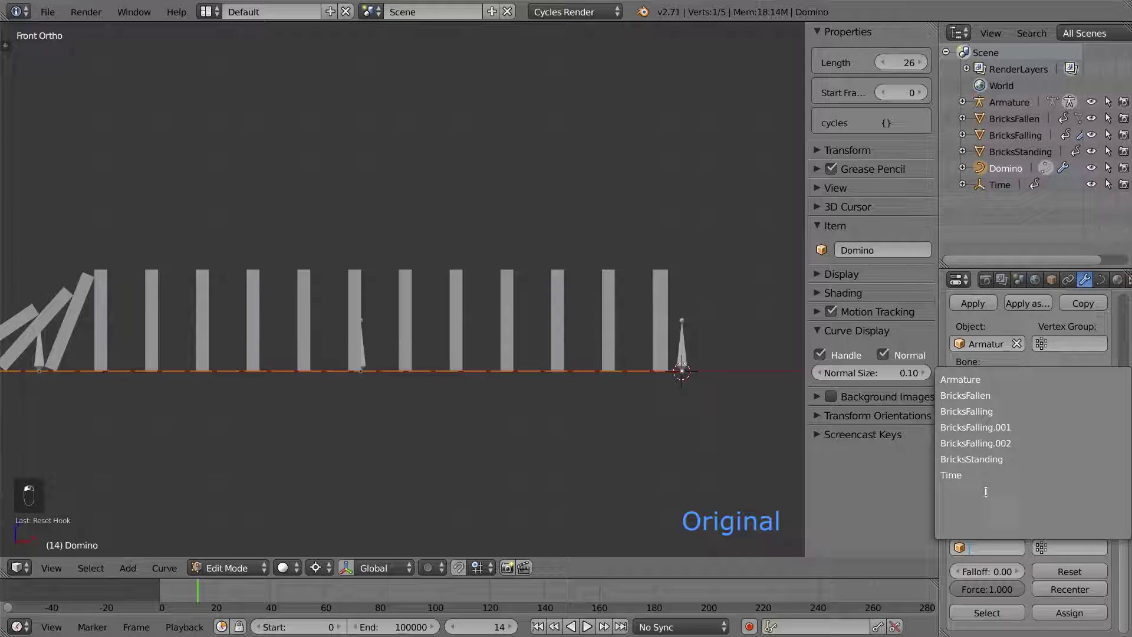
left_click(967, 375)
scroll(985, 519, "down", 1)
left_click(989, 540)
left_click(978, 444)
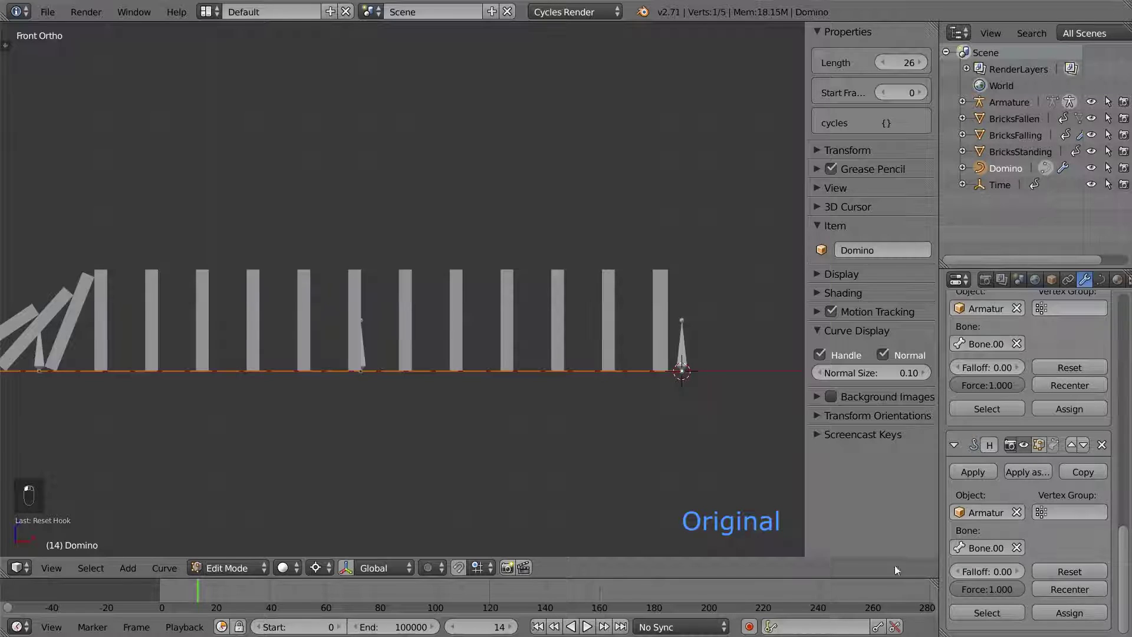
Step: Leave curve editing, test the hooks by moving Bone.004 and Bone.002 in Pose Mode, and cancel the moves
key("Tab")
right_click(681, 362)
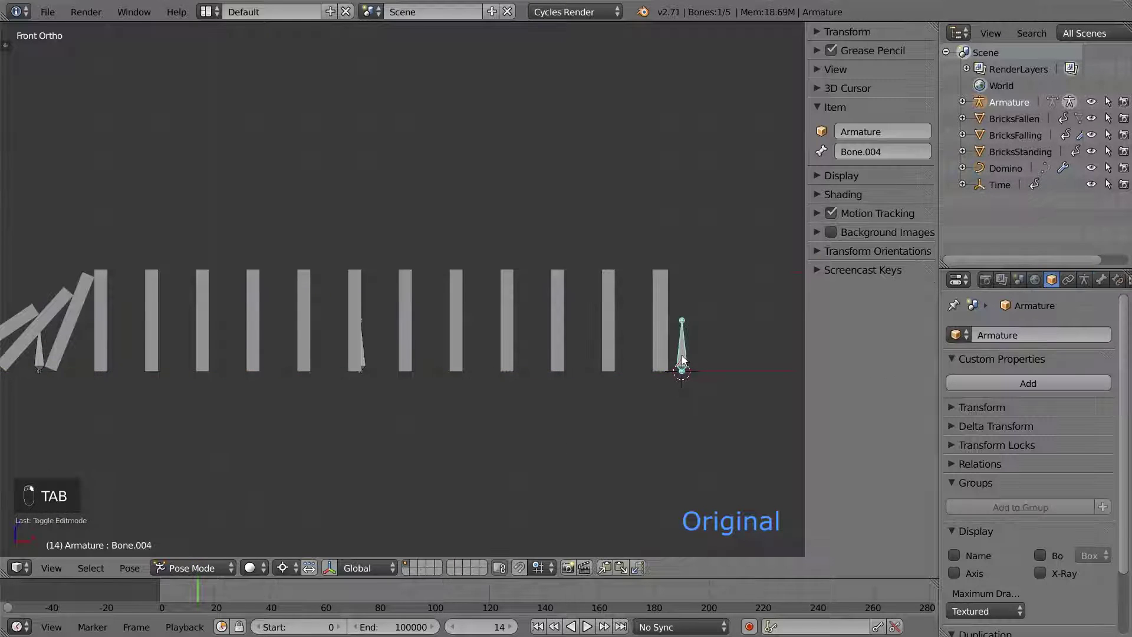
key("g")
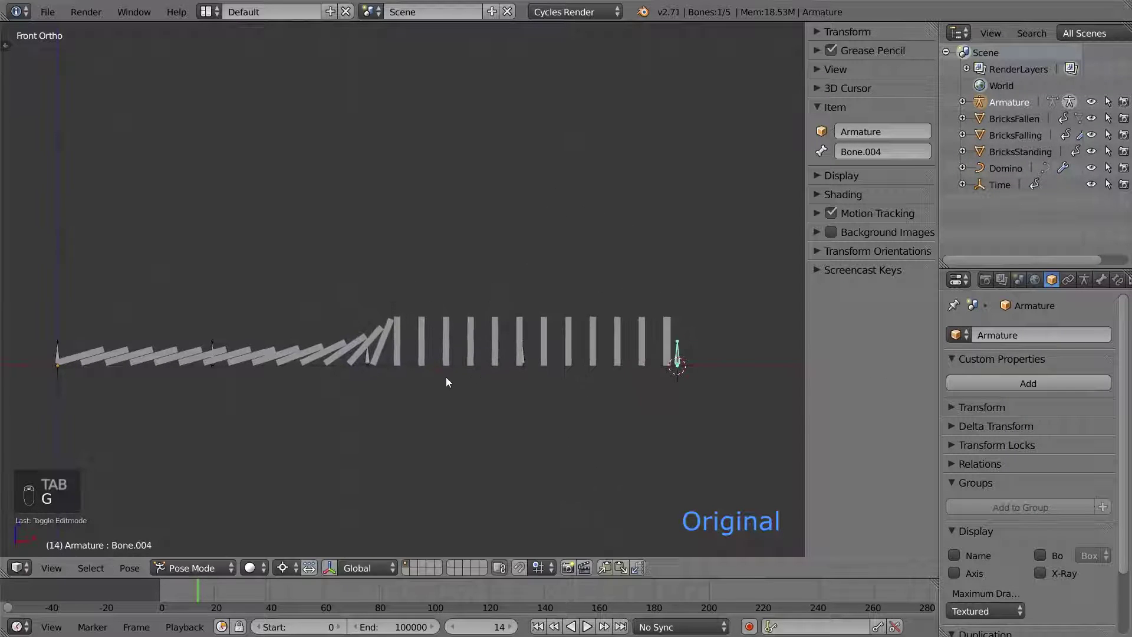
right_click(367, 361)
key("g")
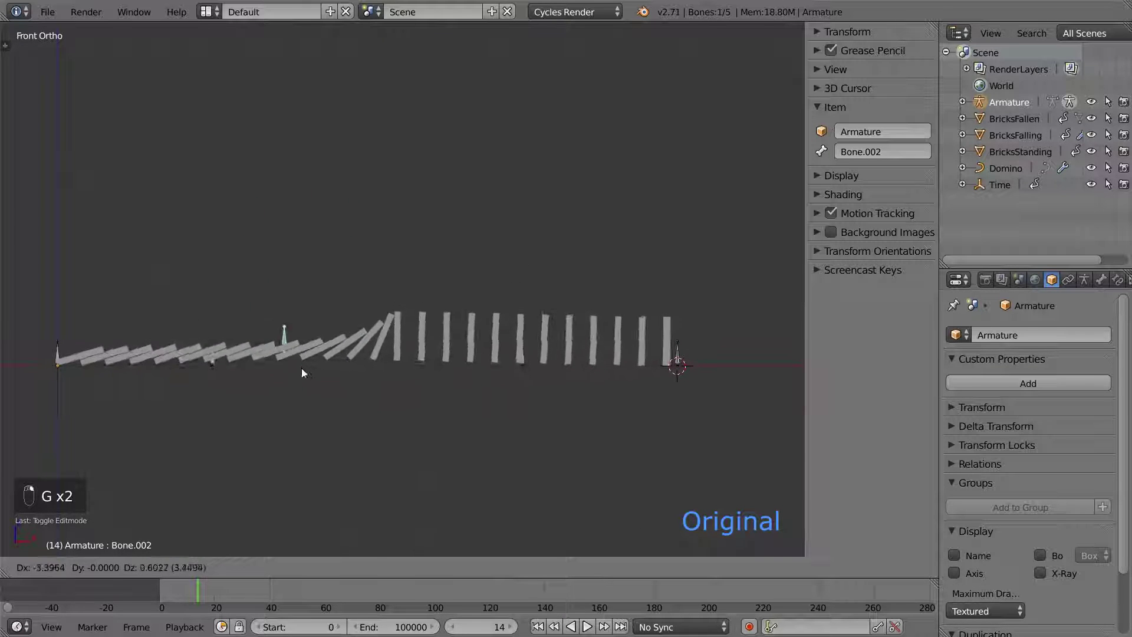
right_click(482, 385)
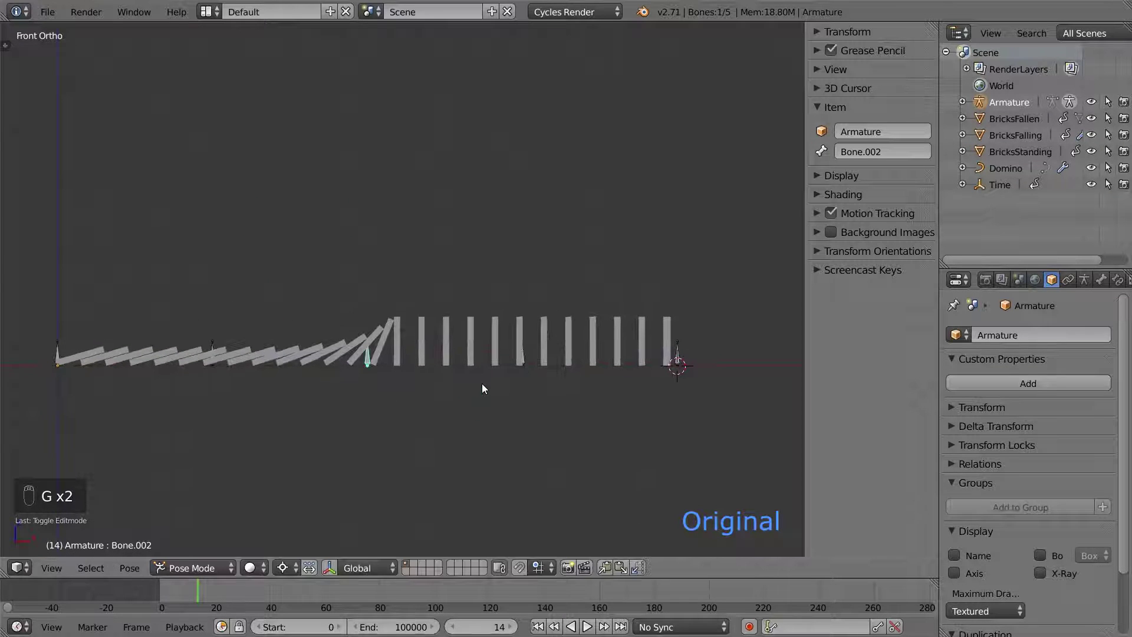
Step: Return the Armature to Object Mode and add it to the Domino group
key("ctrl+Tab")
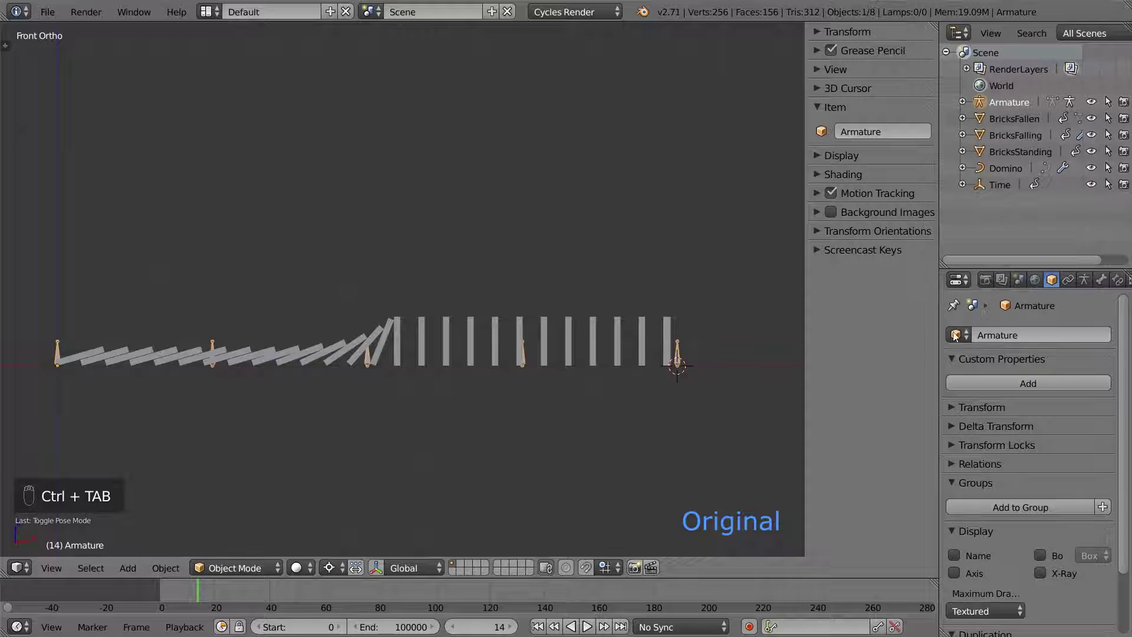
left_click(1000, 507)
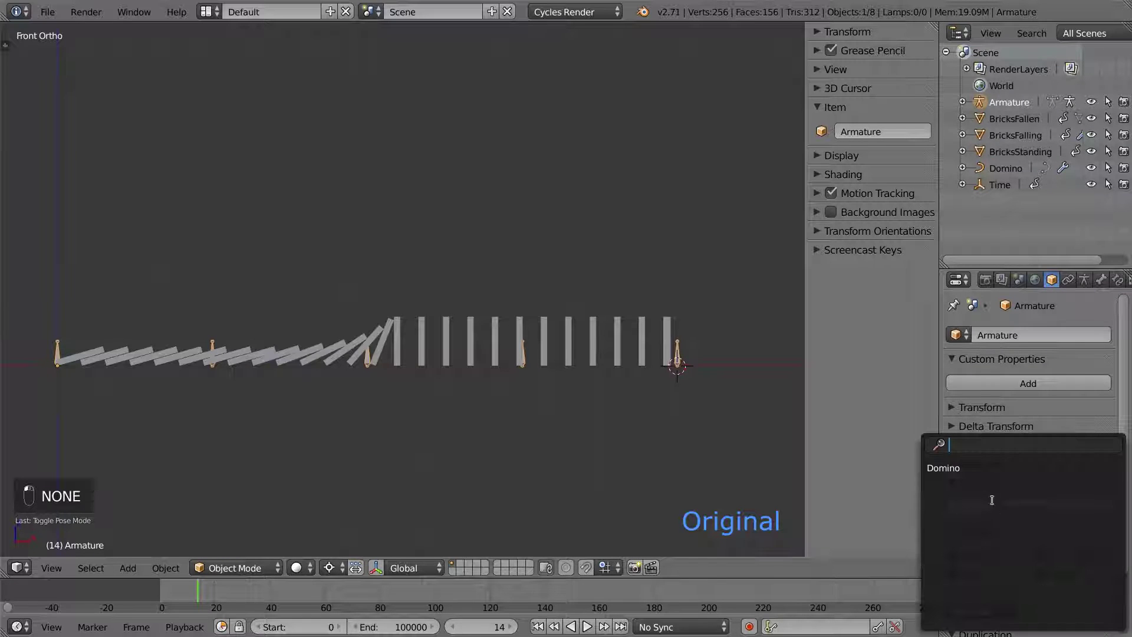
left_click(964, 467)
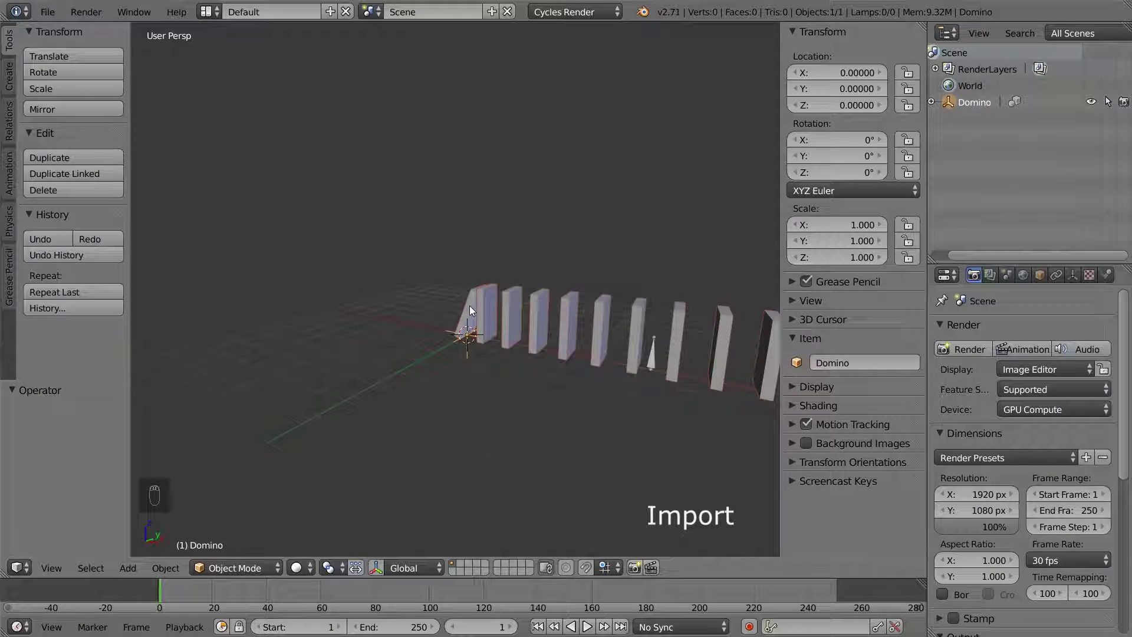
Step: In the import file, make a proxy of the linked Domino group's Armature and enter Pose Mode on it
key("ctrl+alt+p")
left_click(519, 445)
key("ctrl+Tab")
Step: Bend the domino row by moving the proxy's Bone.001 and Bone.002 together about 5.6 units along the global Y axis
middle_click_drag(473, 306, 437, 381)
right_click(430, 384)
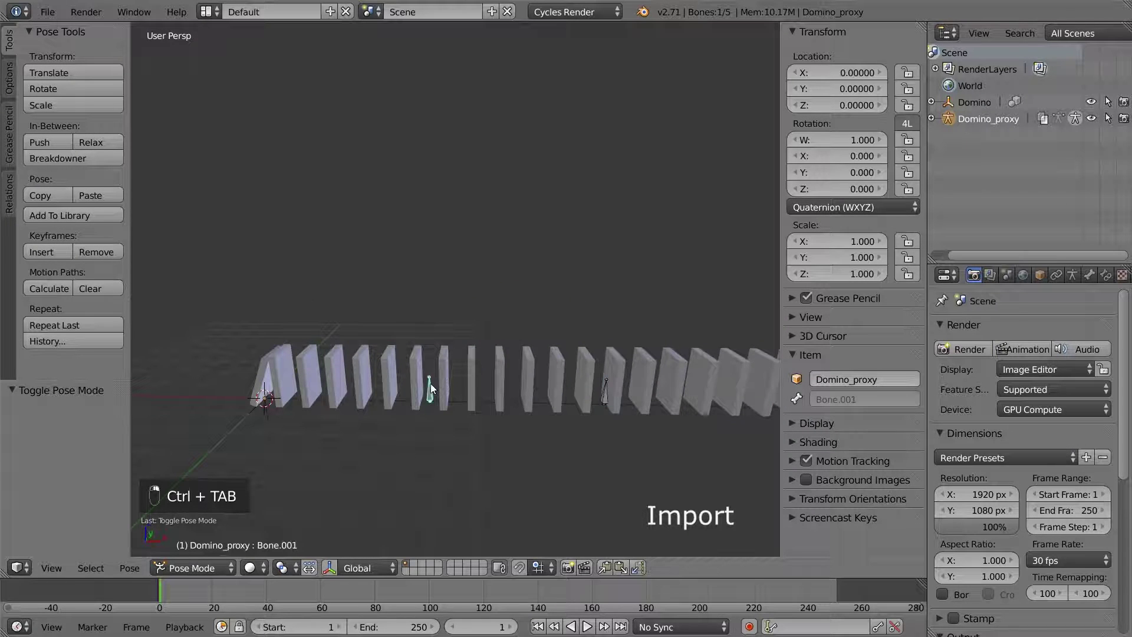
key("g")
key("g")
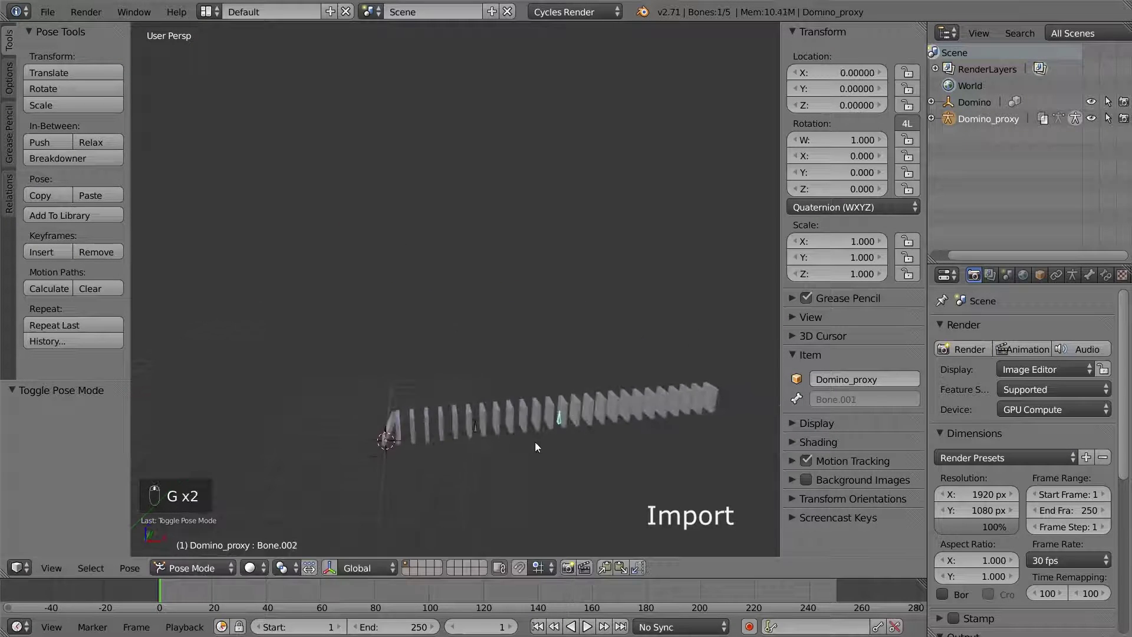
middle_click(478, 436)
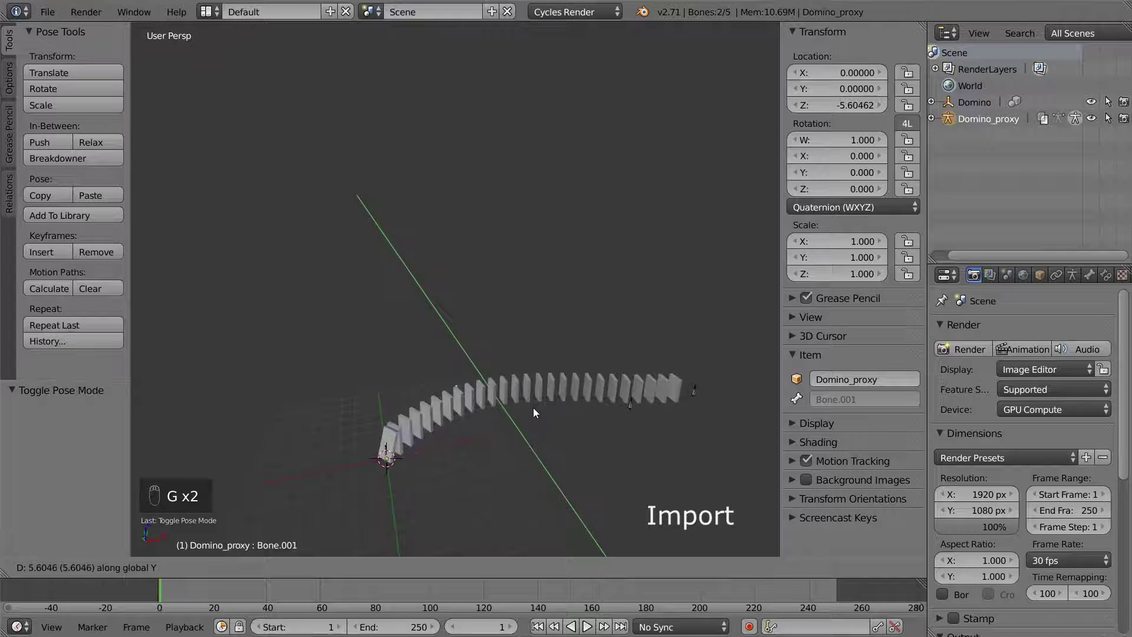
left_click(533, 408)
middle_click_drag(545, 431, 530, 398)
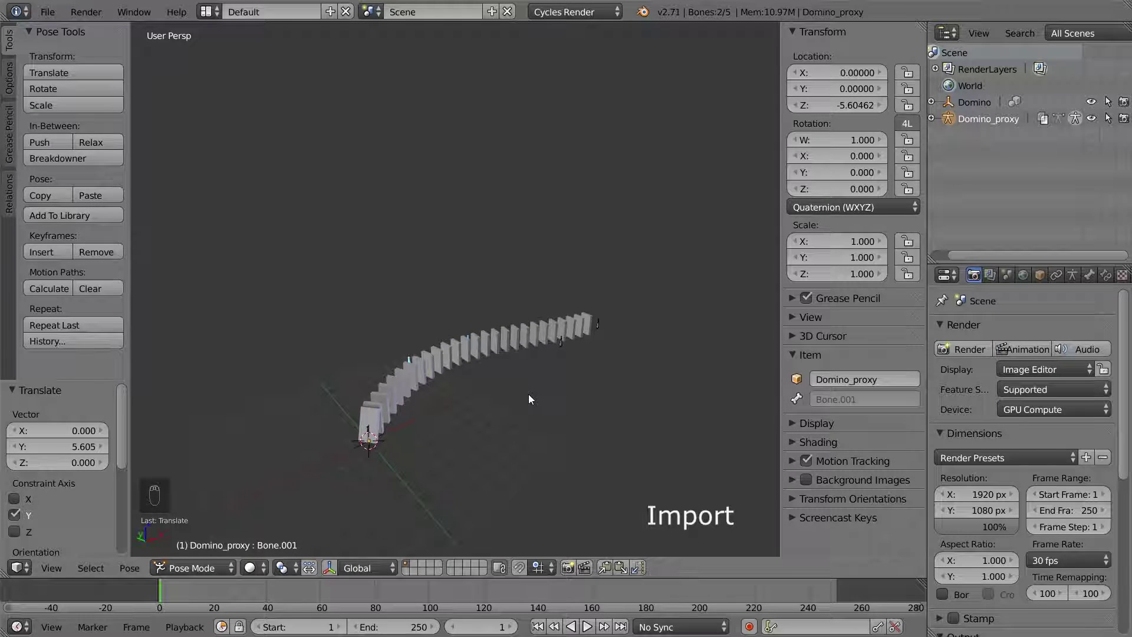
Step: Return to Object Mode, make a proxy of the linked group's Domino curve, and lock its location, rotation and scale
key("ctrl+Tab")
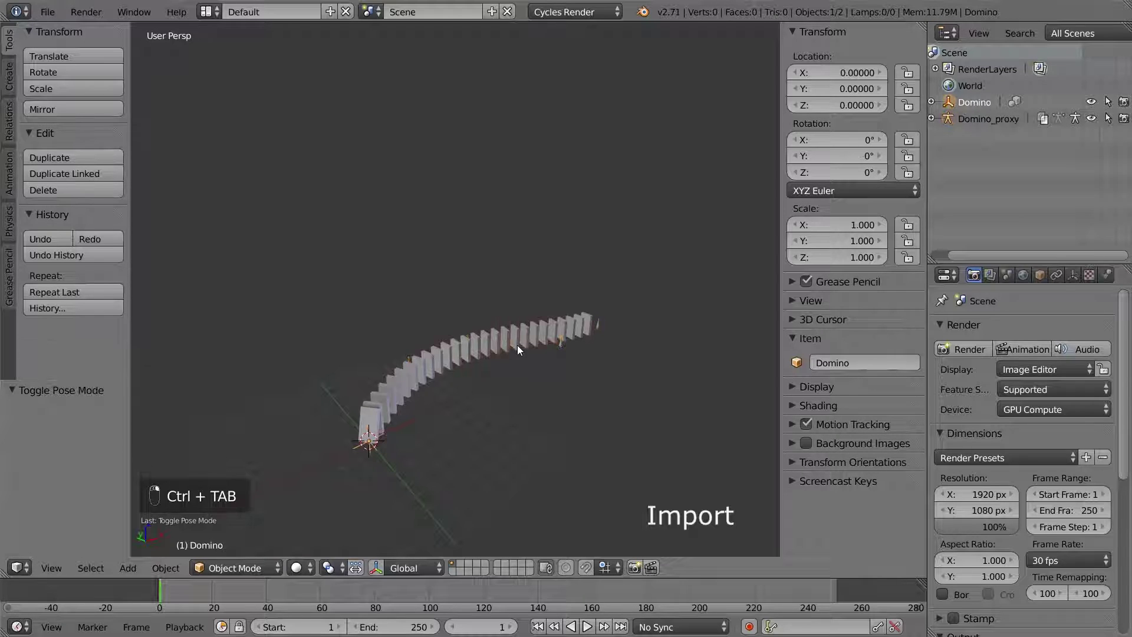
key("ctrl+alt+p")
key("Return")
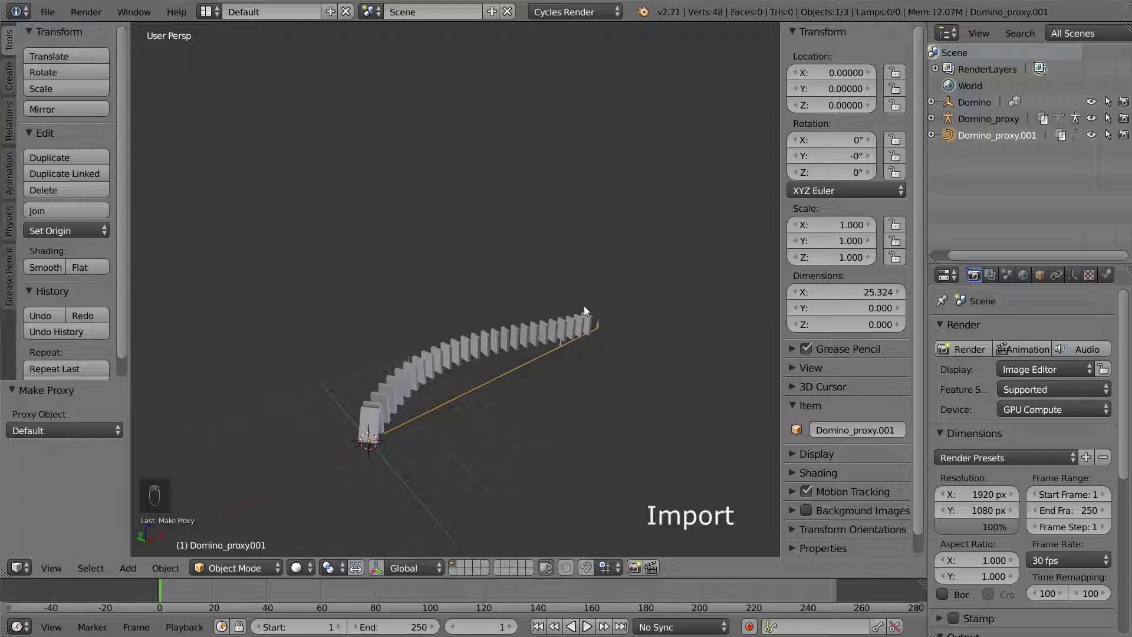
left_click_drag(895, 72, 895, 258)
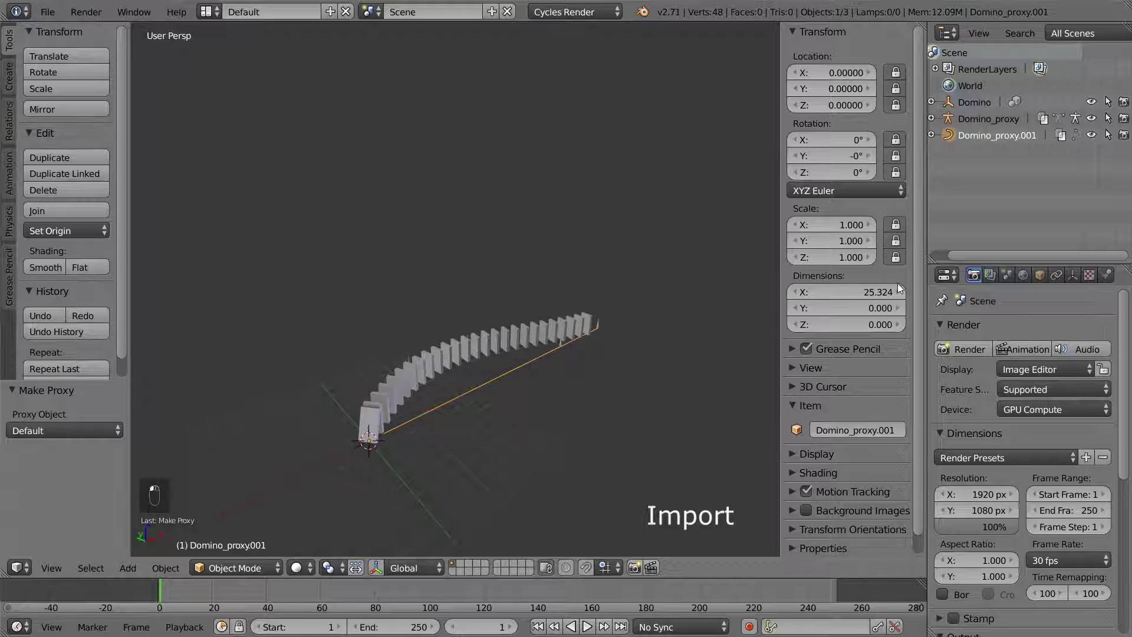
Step: Expand the curve proxy's custom properties and adjust its Length value
scroll(806, 491, "down", 1)
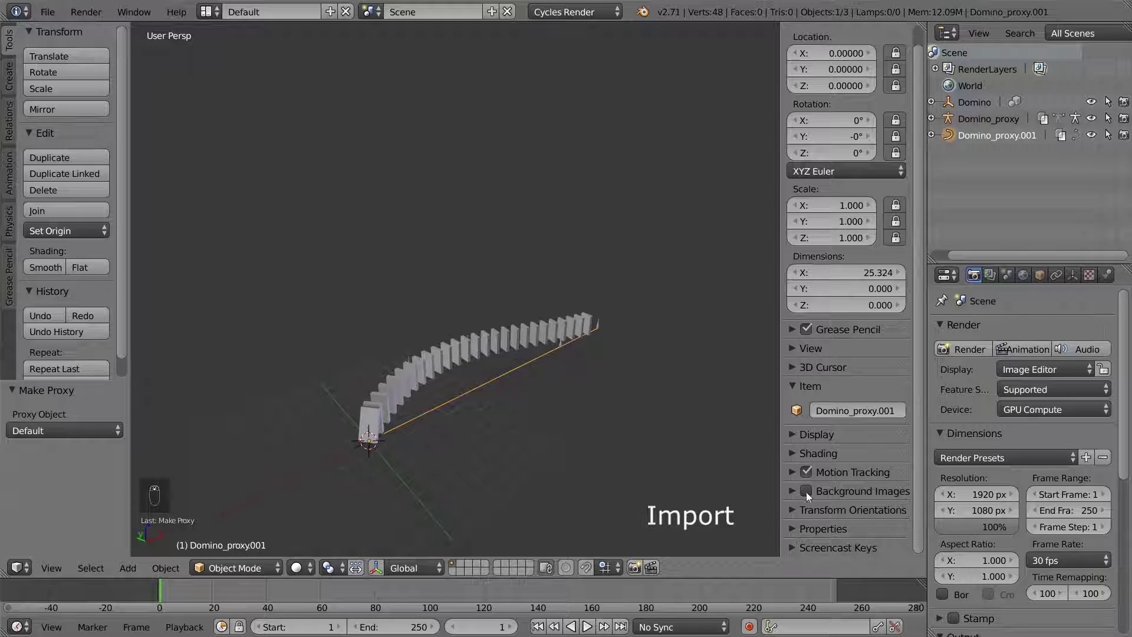
left_click(794, 528)
scroll(799, 522, "down", 5)
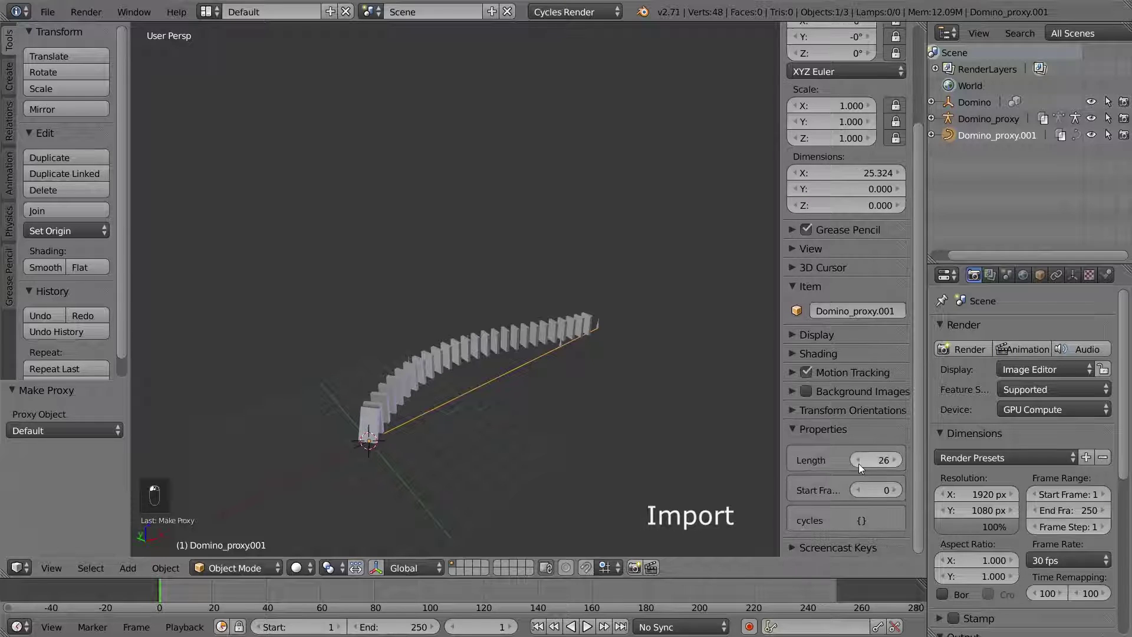
left_click_drag(872, 462, 899, 461)
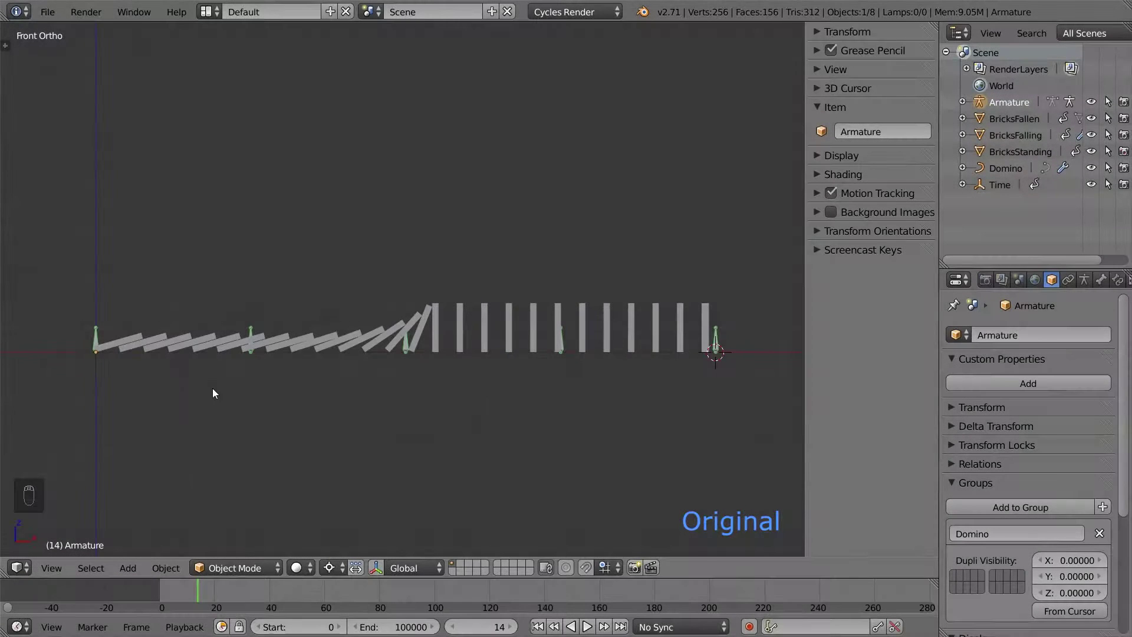
Step: In the original file, snap the 3D cursor to the scene centre and add a bone named Parent to the Armature there
middle_click_drag(212, 388, 361, 392, "shift")
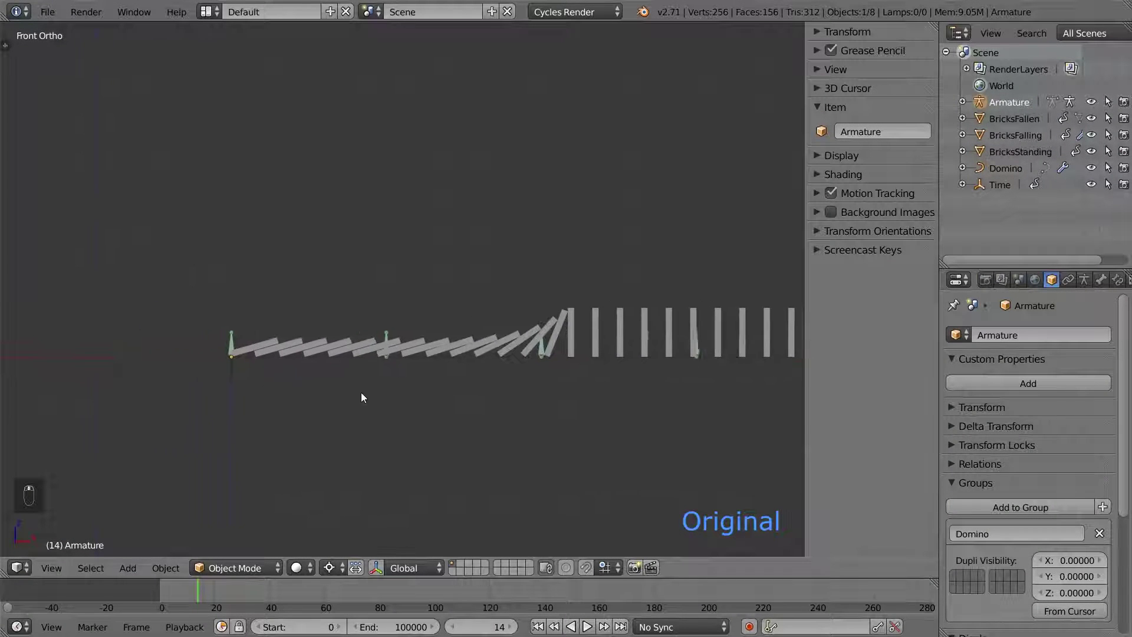
scroll(284, 377, "up", 3)
key("Tab")
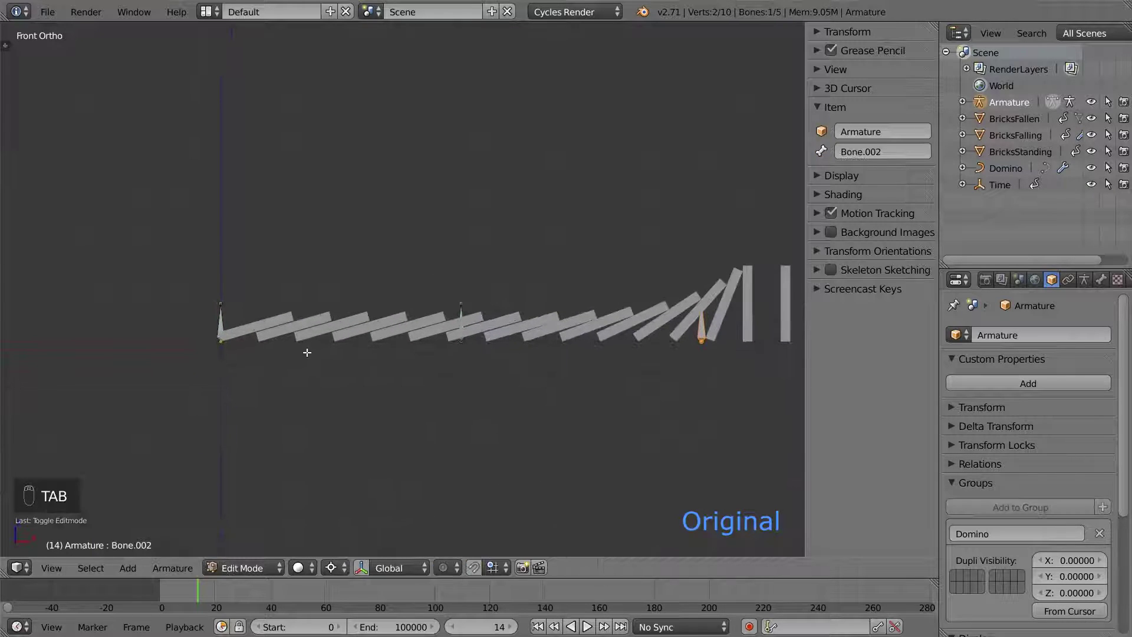
key("shift+s")
left_click(277, 426)
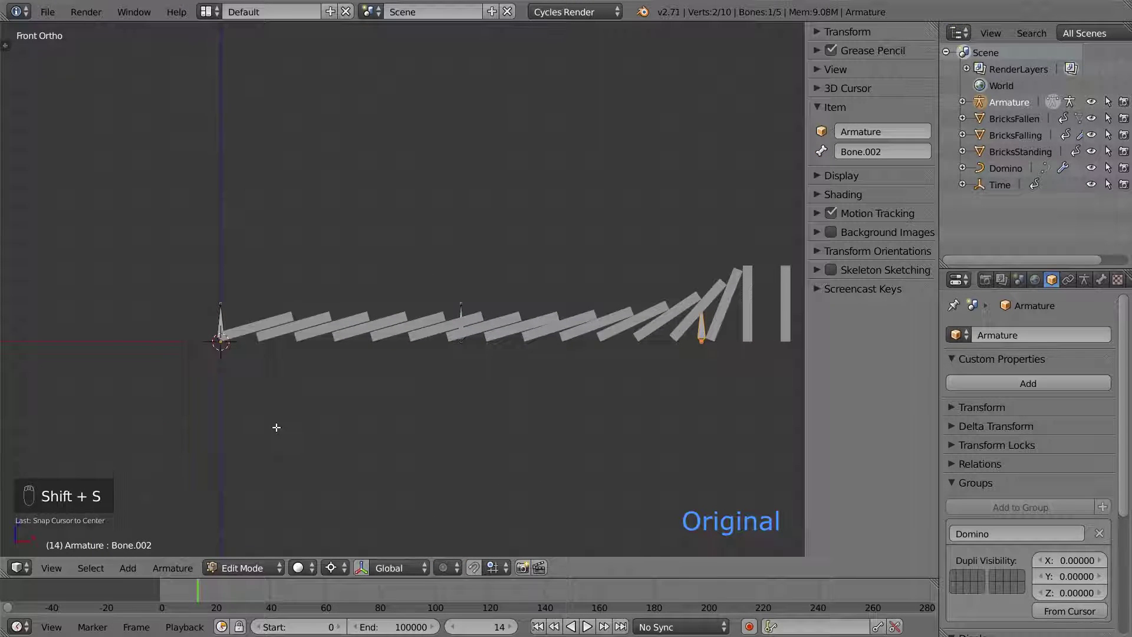
key("t")
key("shift+a")
left_click(82, 432)
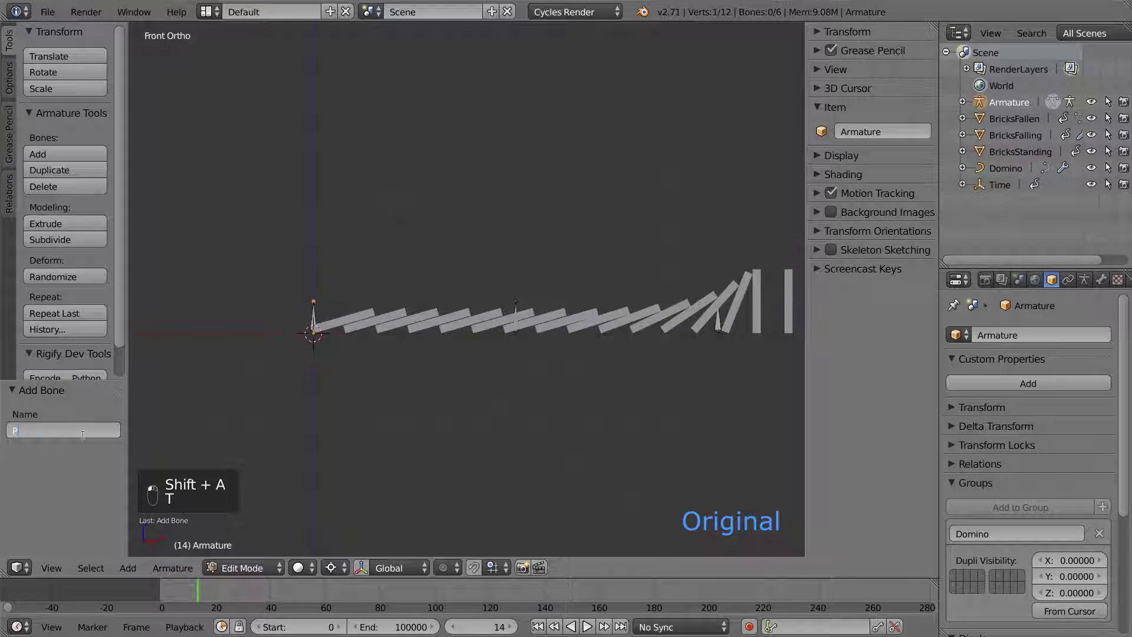
type("Parent")
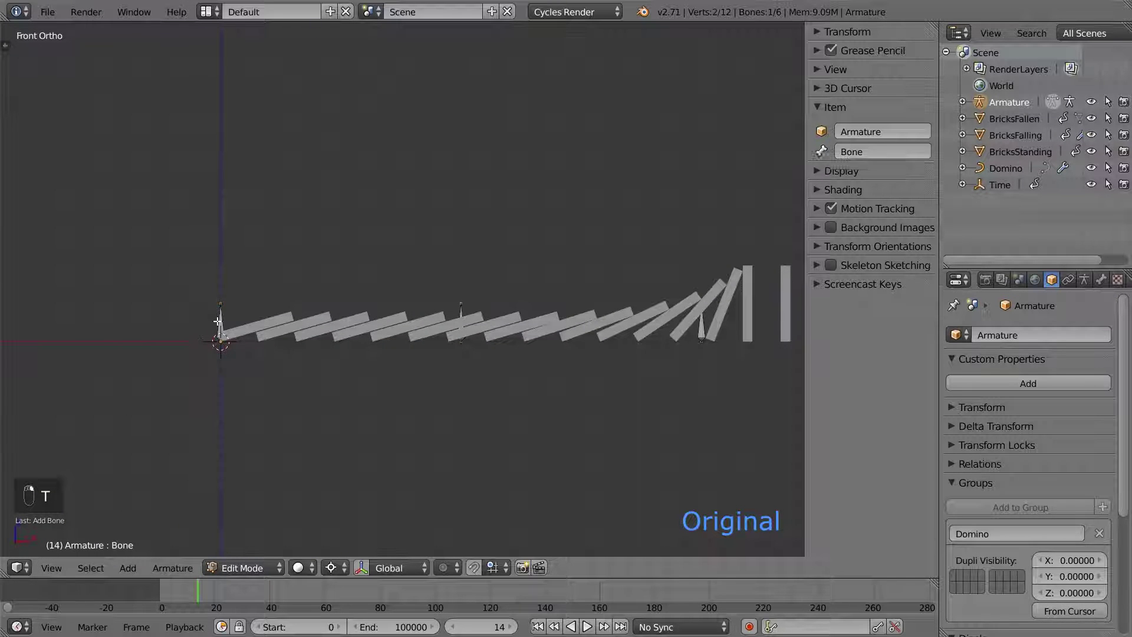
Step: Move the Parent bone about 1.3 units in the negative global X direction and return to Object Mode
type("g")
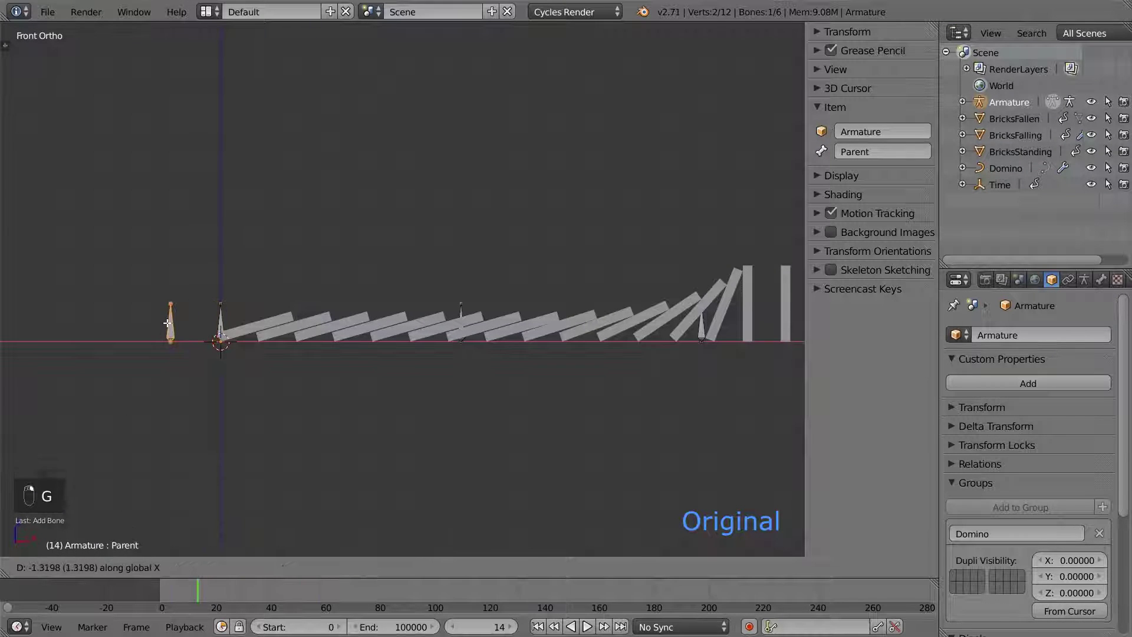
left_click(168, 323)
key("Tab")
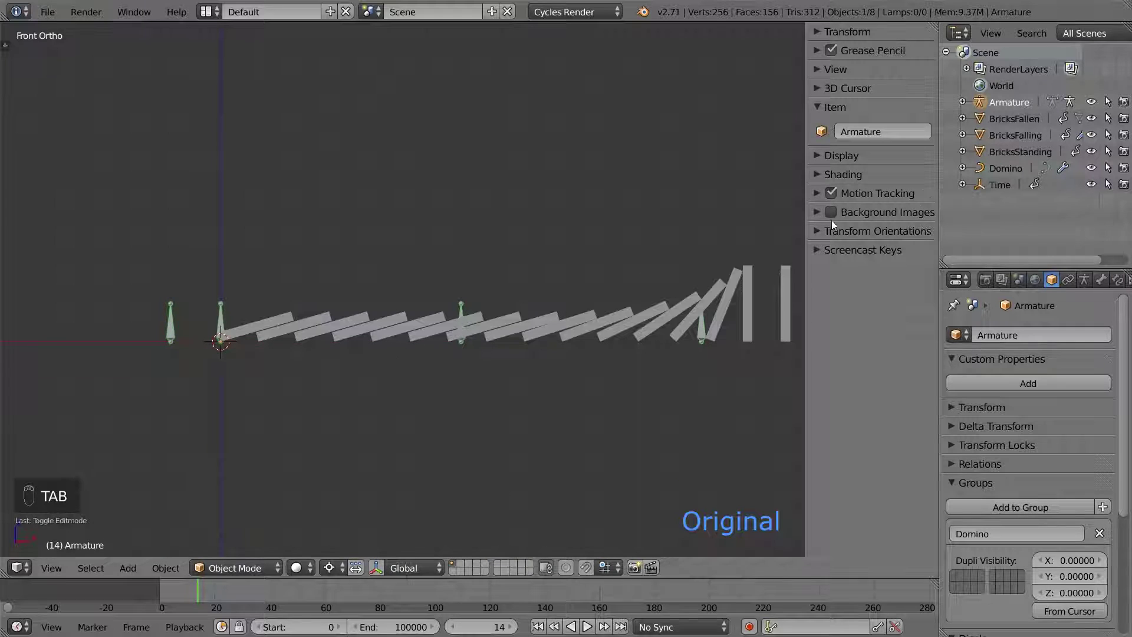
Step: Parent Time, Domino, BricksStanding, BricksFalling and BricksFallen to the Armature's Parent bone using the Bone option, and change that bone's layer
left_click(1000, 186)
left_click(1005, 169)
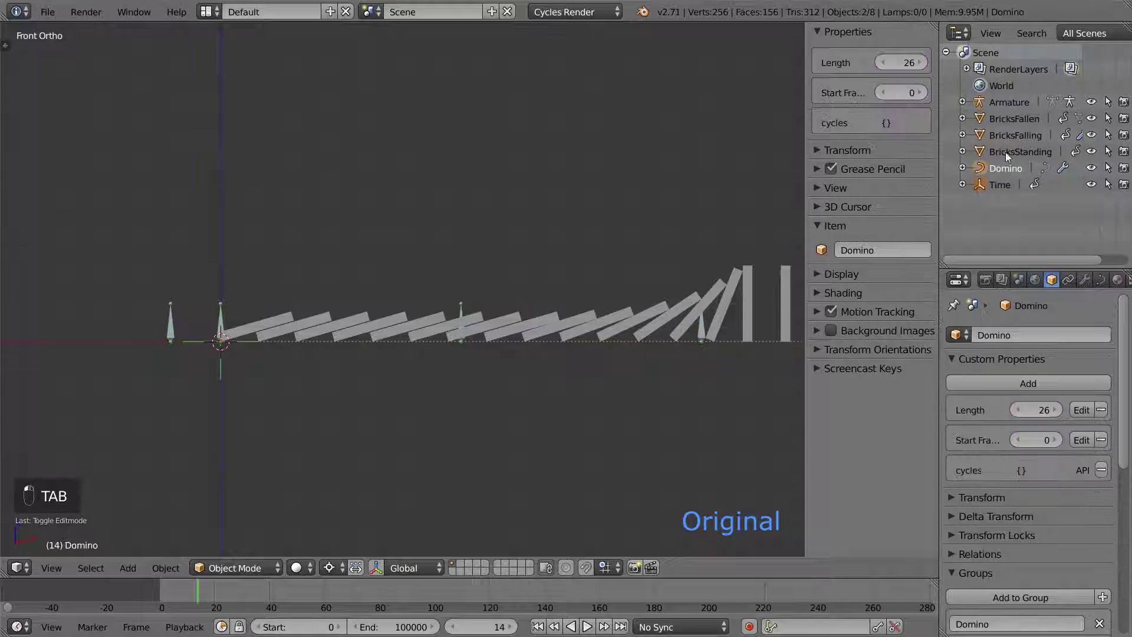
left_click(1006, 151)
left_click(1006, 137)
left_click(1006, 119)
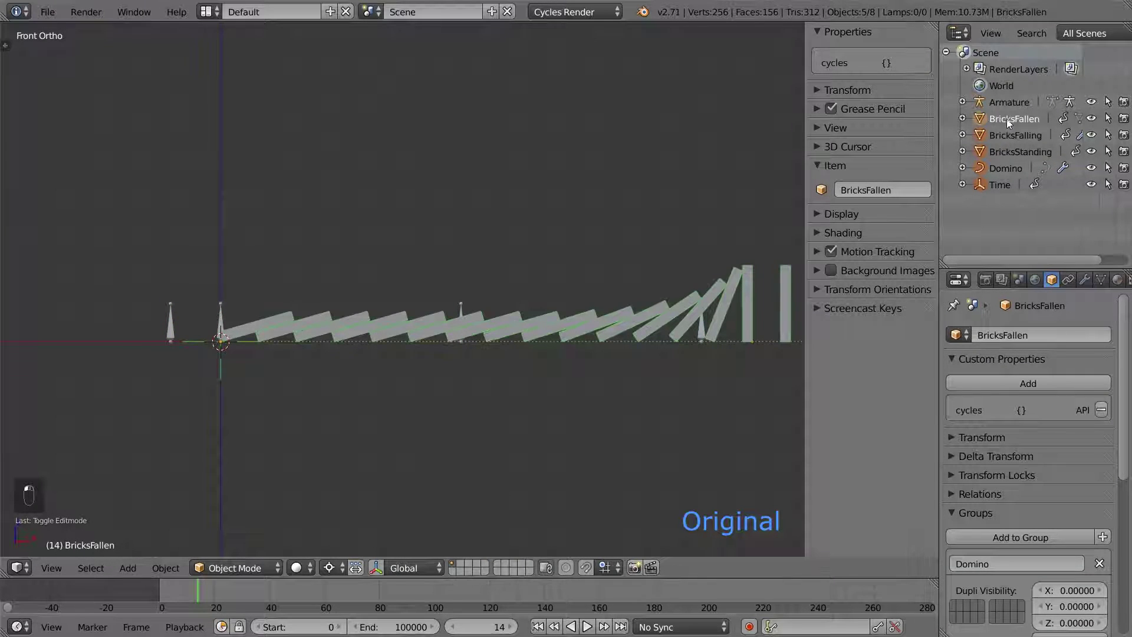
right_click(171, 324)
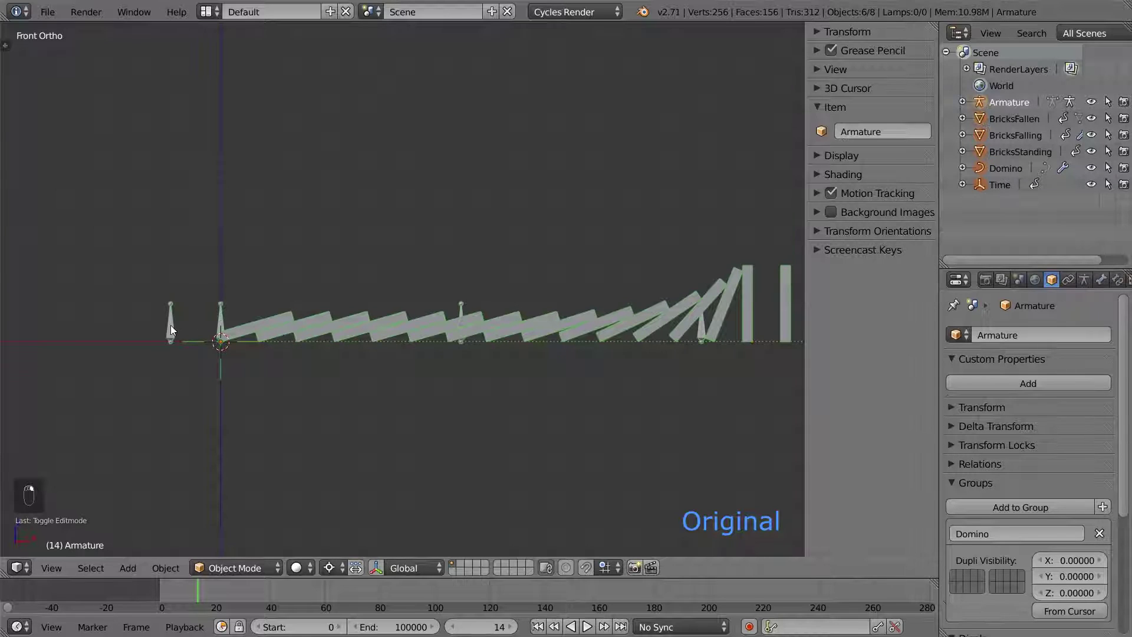
key("ctrl+Tab")
key("ctrl+p")
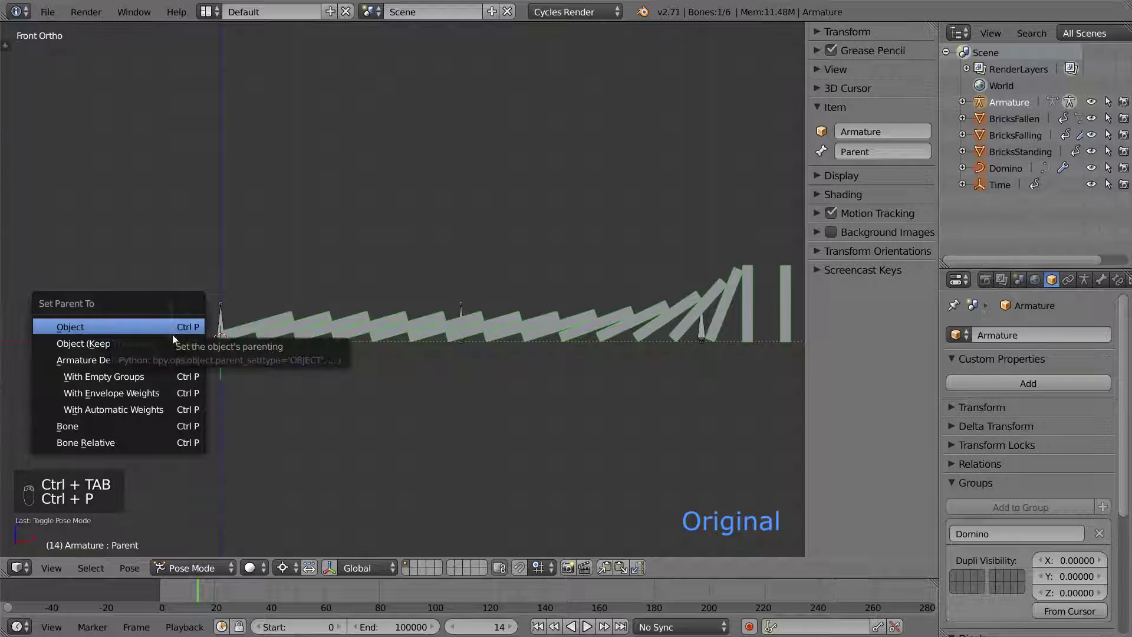
left_click(158, 424)
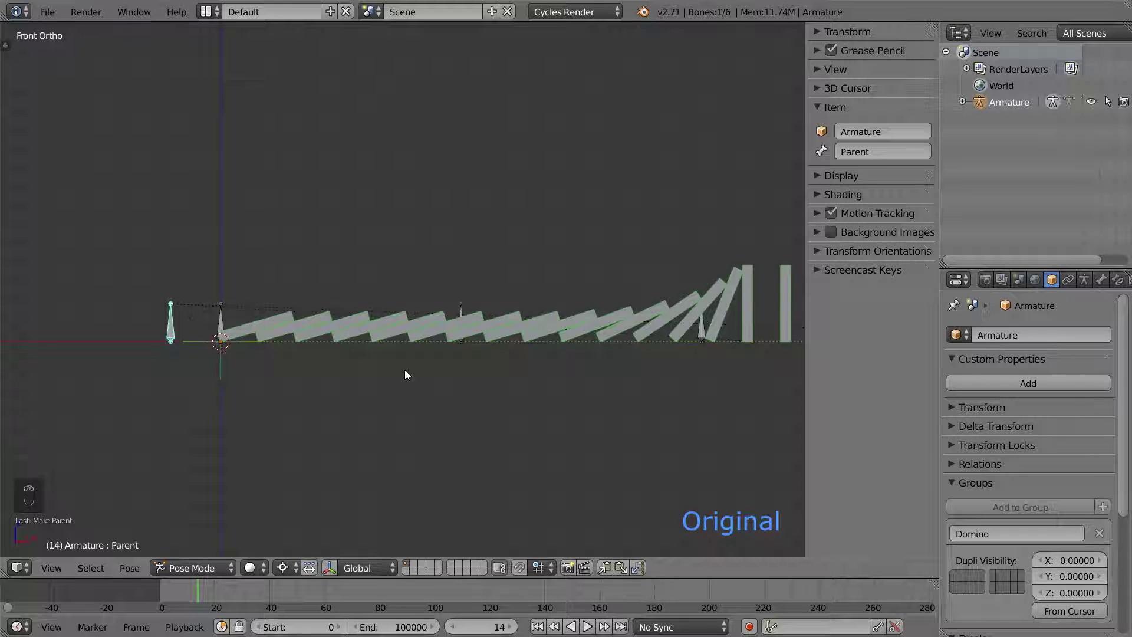
key("m")
left_click(539, 395)
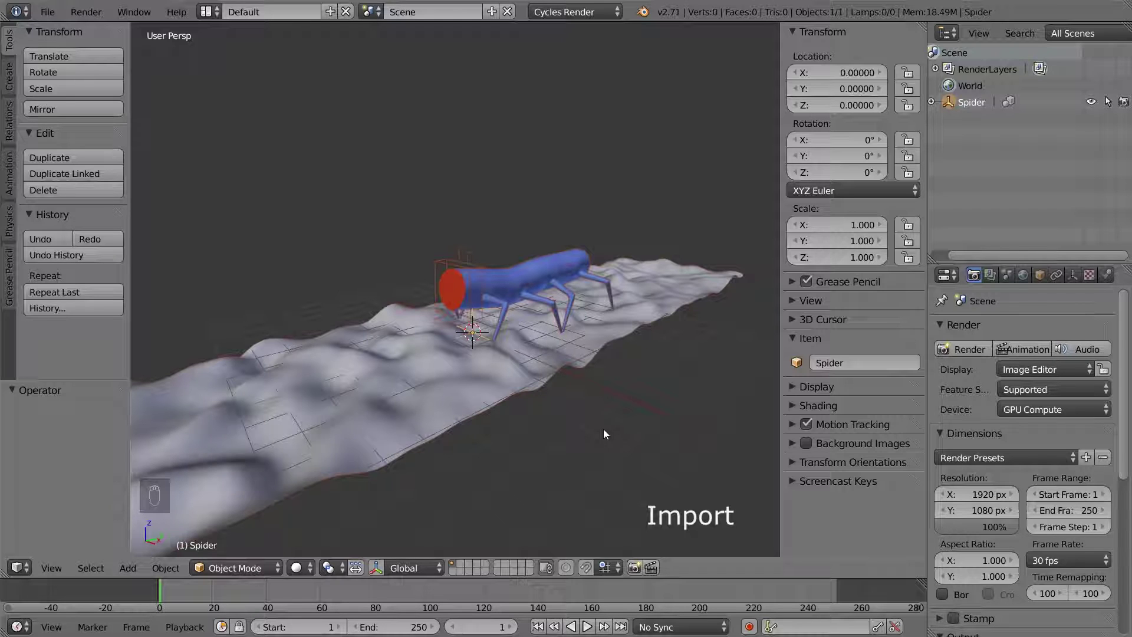
Step: In the spider import file, make a proxy of the linked group's Spider armature and try moving its Master bone along global Y in Pose Mode
key("ctrl+alt+p")
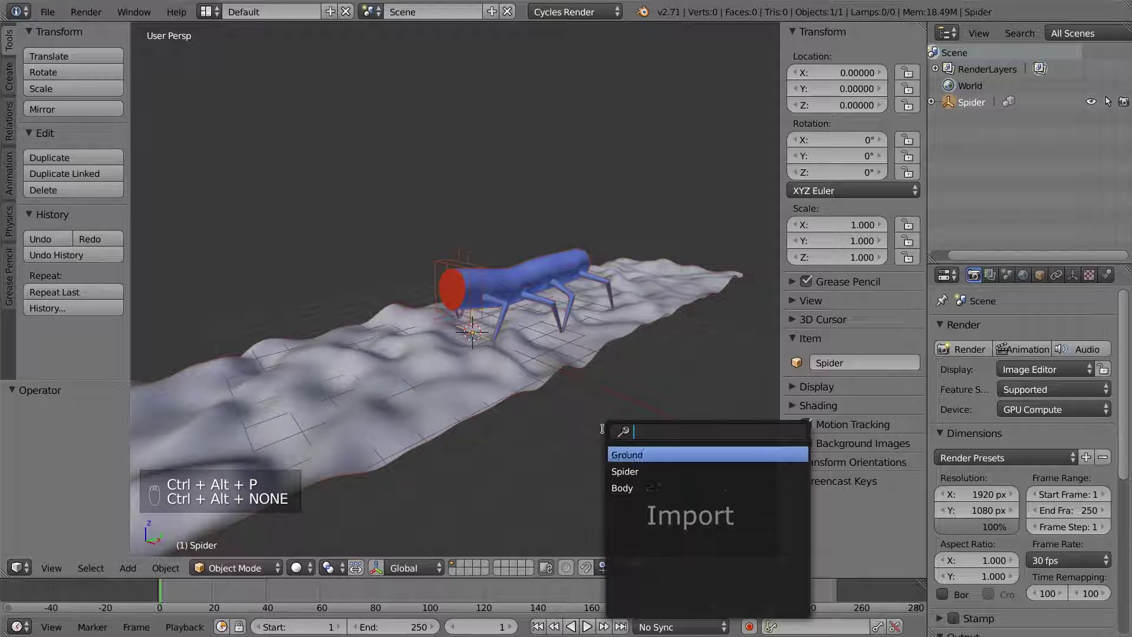
key("Down")
key("Return")
key("ctrl+Tab")
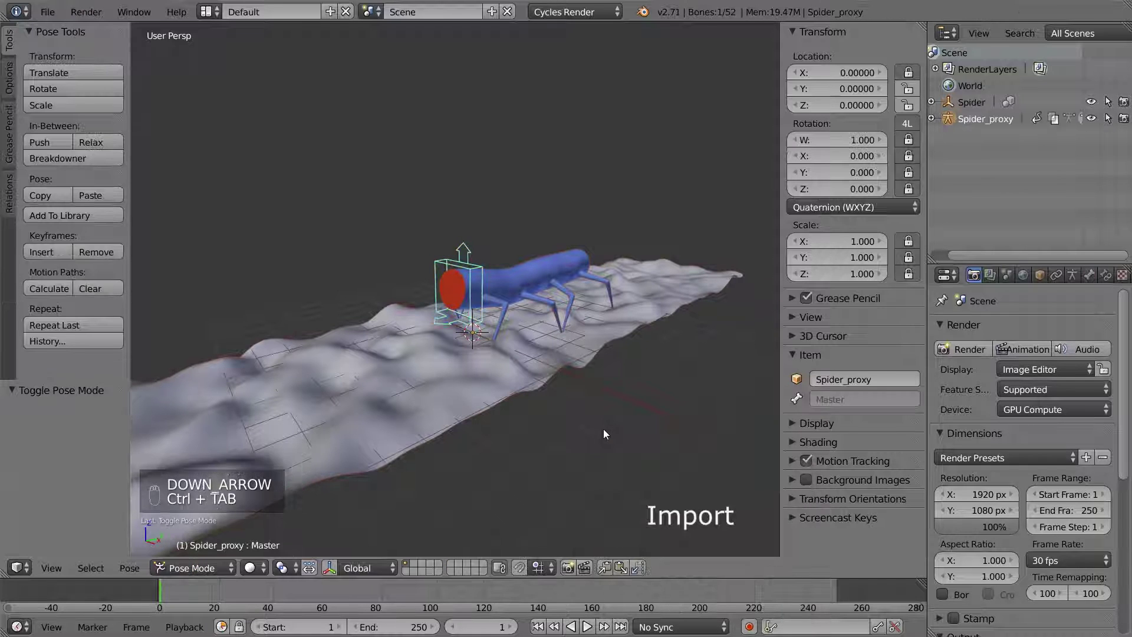
key("g")
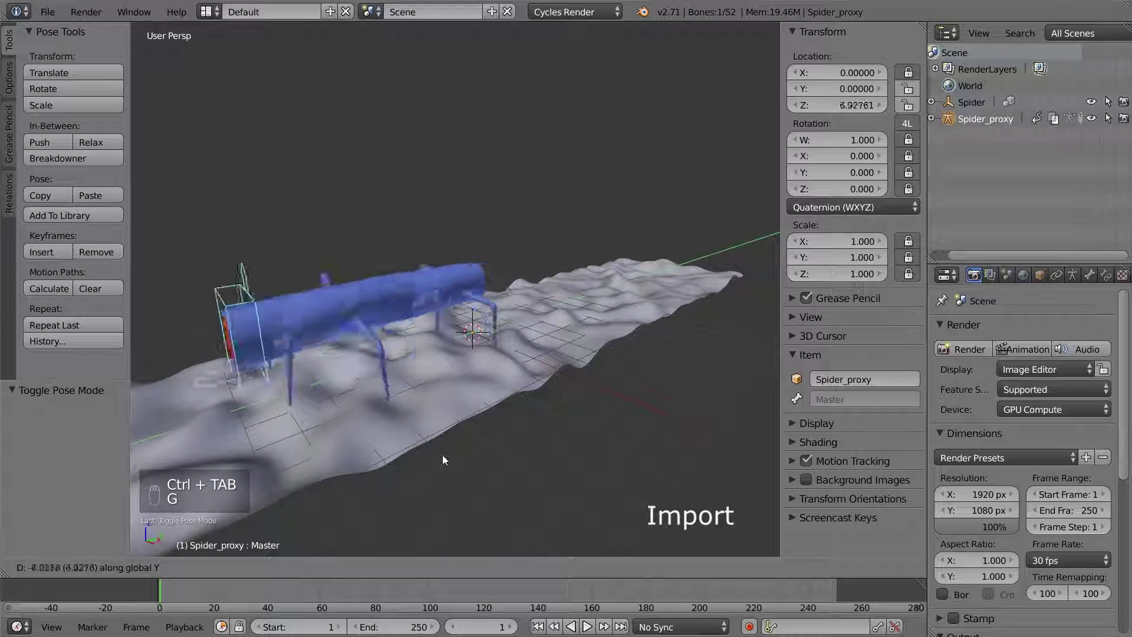
right_click(591, 417)
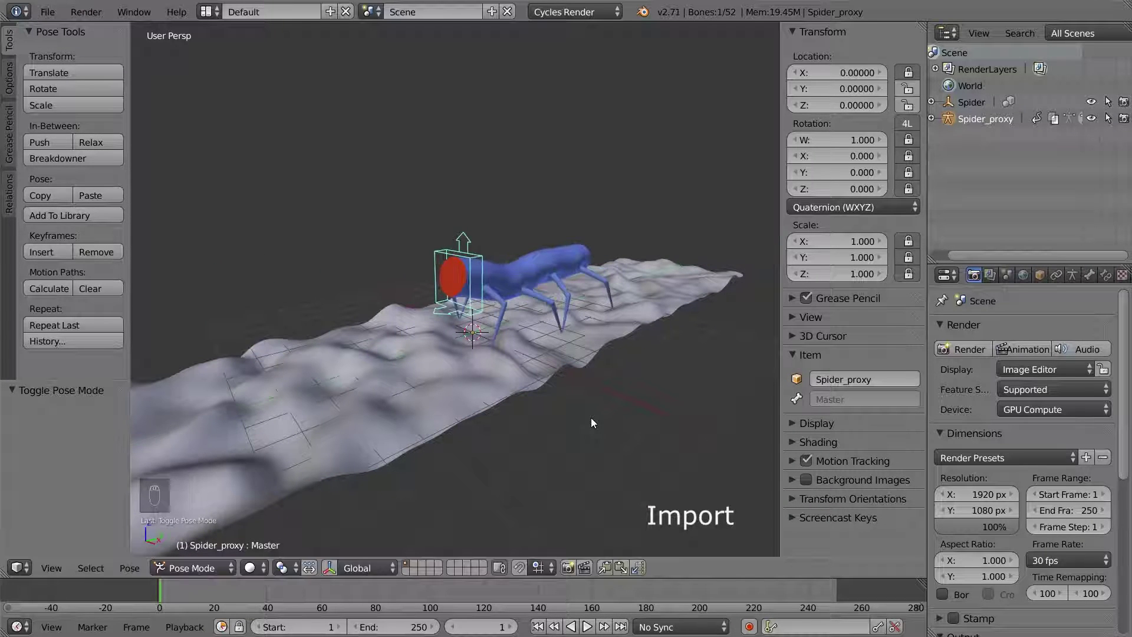
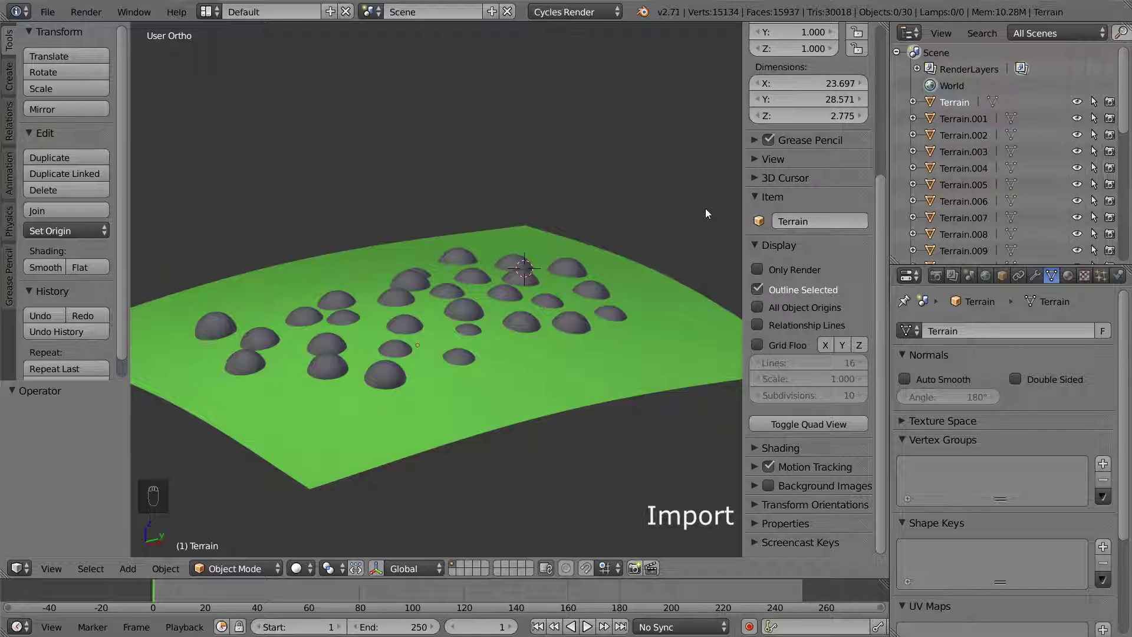
Step: In the terrain scene, append the Spider group from Spider.blend
left_click(53, 12)
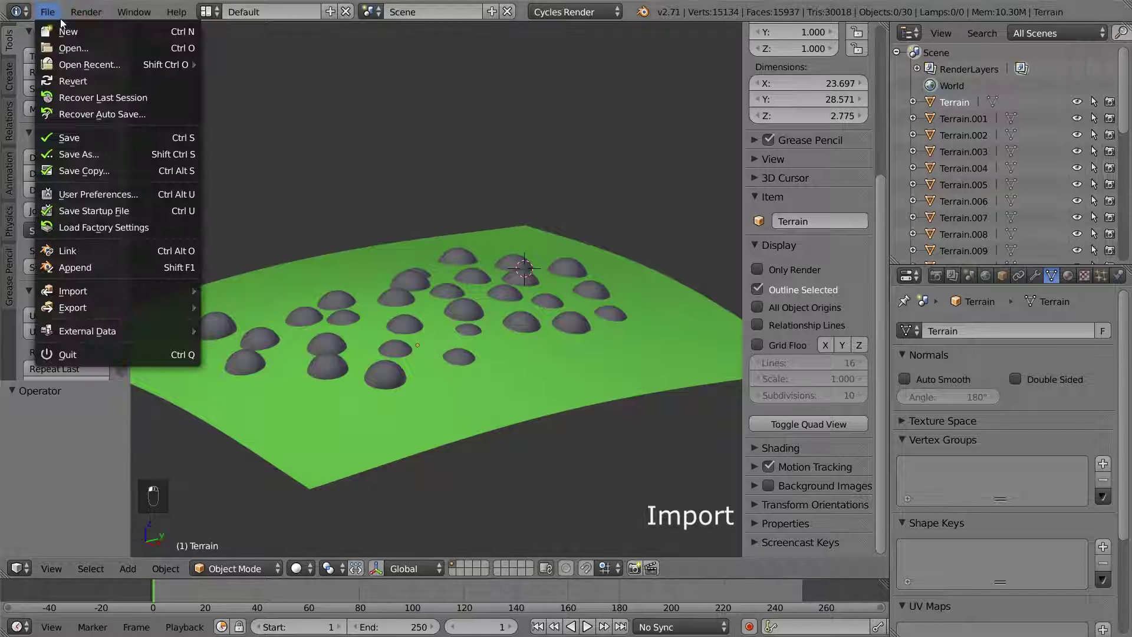
left_click(137, 267)
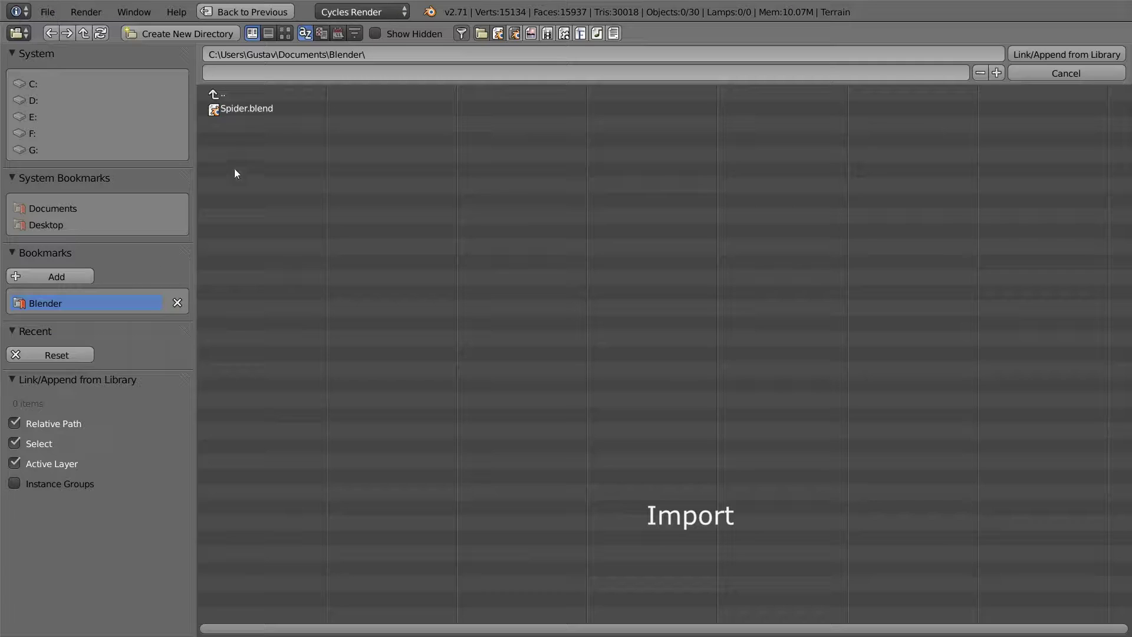
left_click(254, 111)
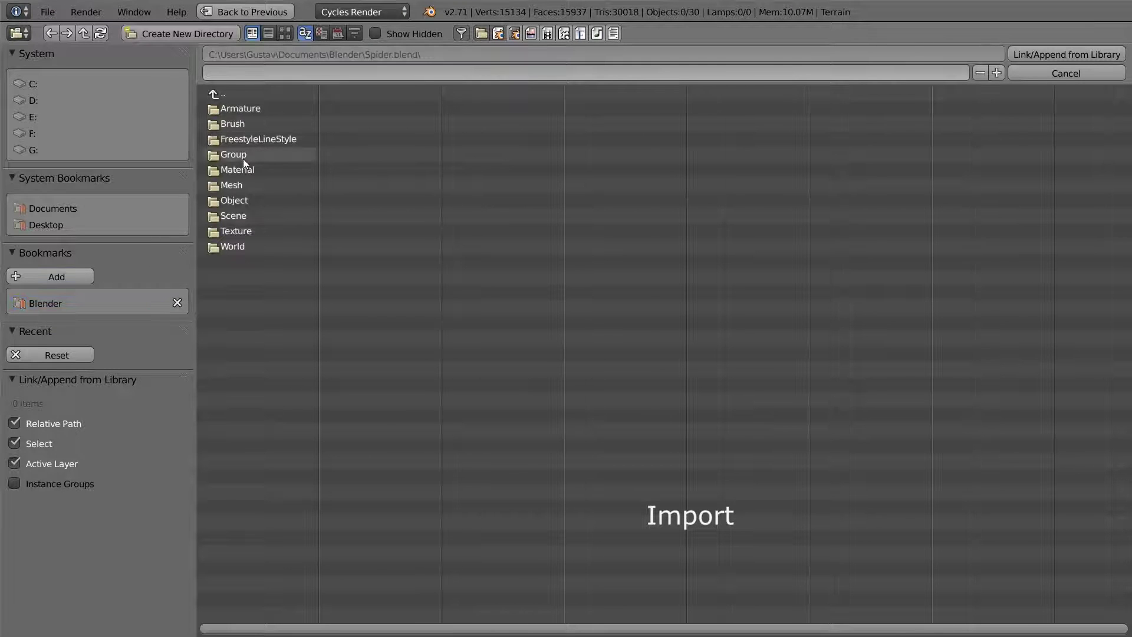
left_click(243, 154)
double_click(238, 108)
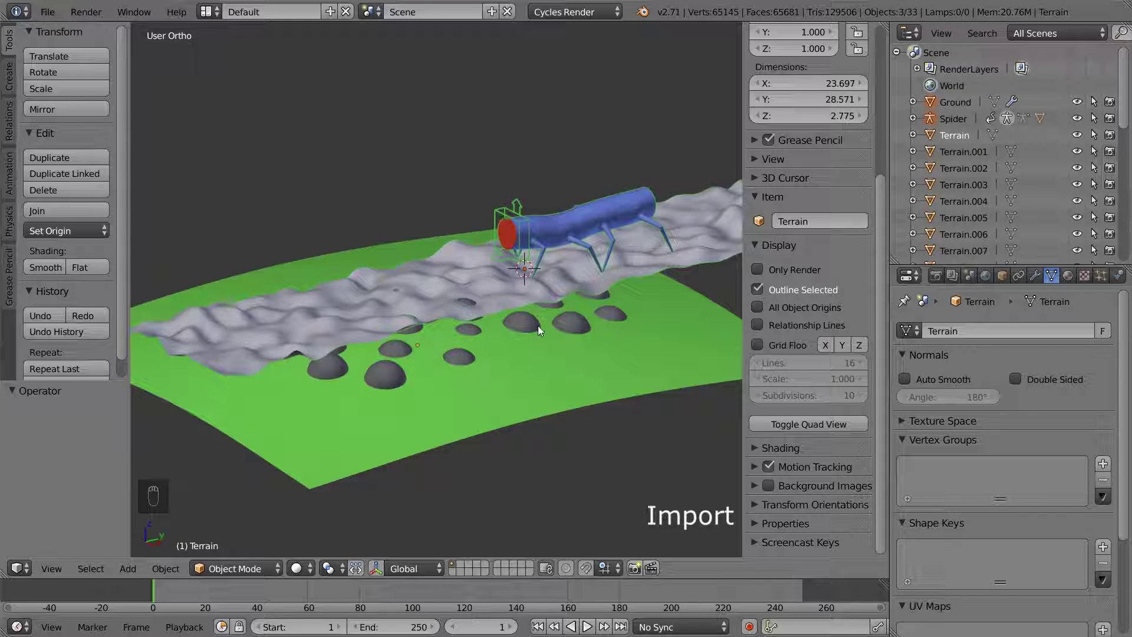
Step: Expand the Spider armature in the object hierarchy and hide both the armature and its Body mesh
left_click(913, 119)
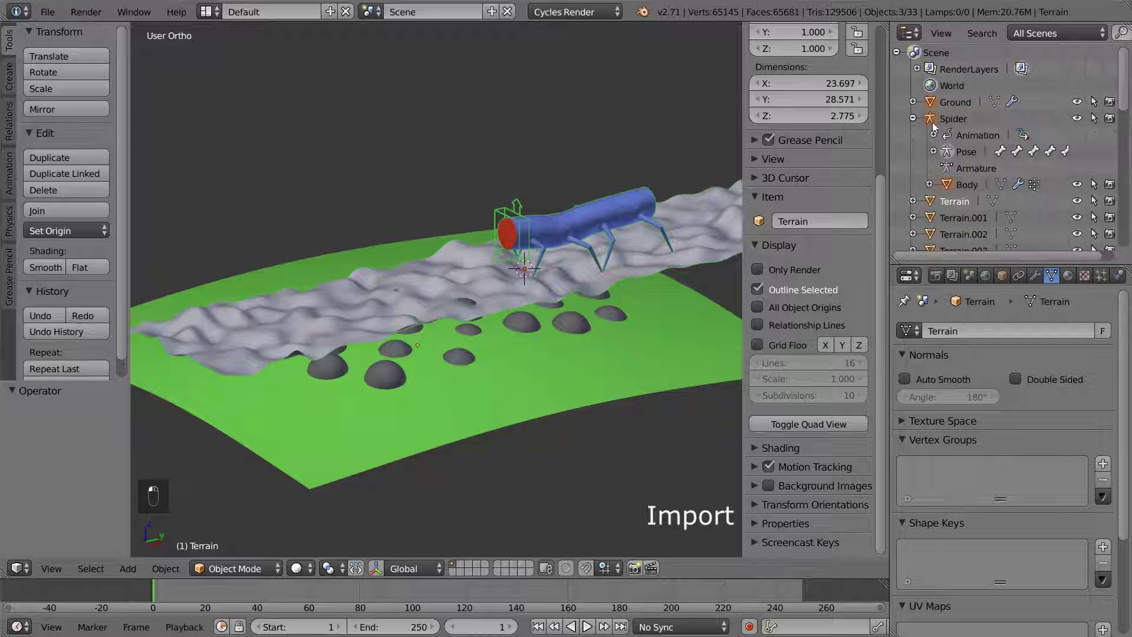
left_click(1077, 119)
left_click(1077, 185)
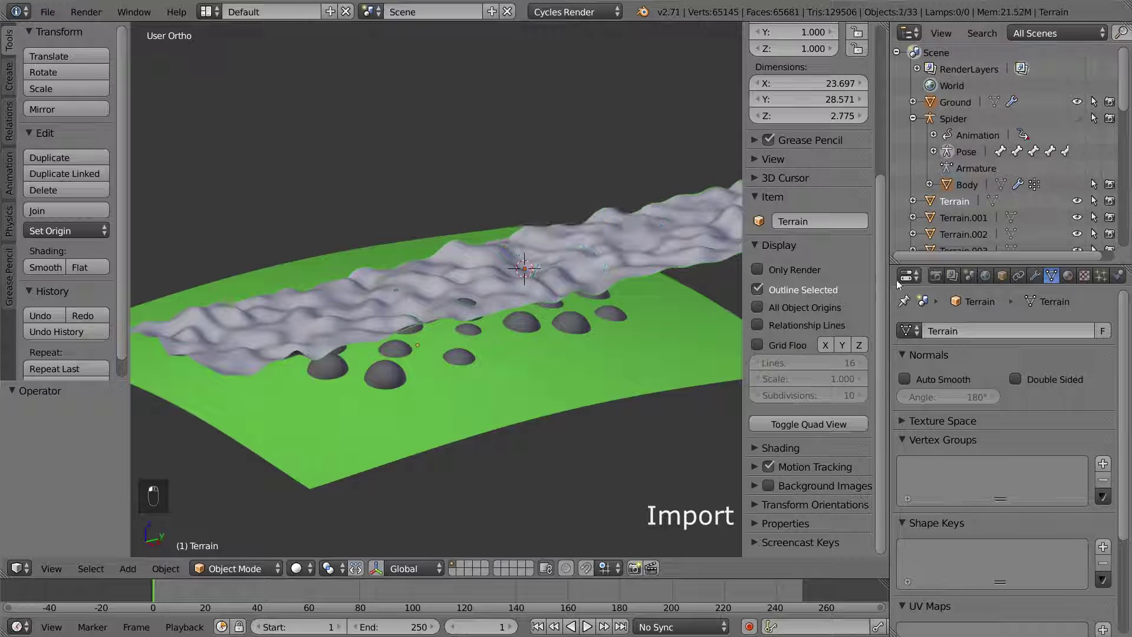
Step: Remove the Displace modifier from the Ground object and apply its Subdivision Surface modifier
middle_click_drag(672, 353, 543, 351, "shift")
key("n")
key("t")
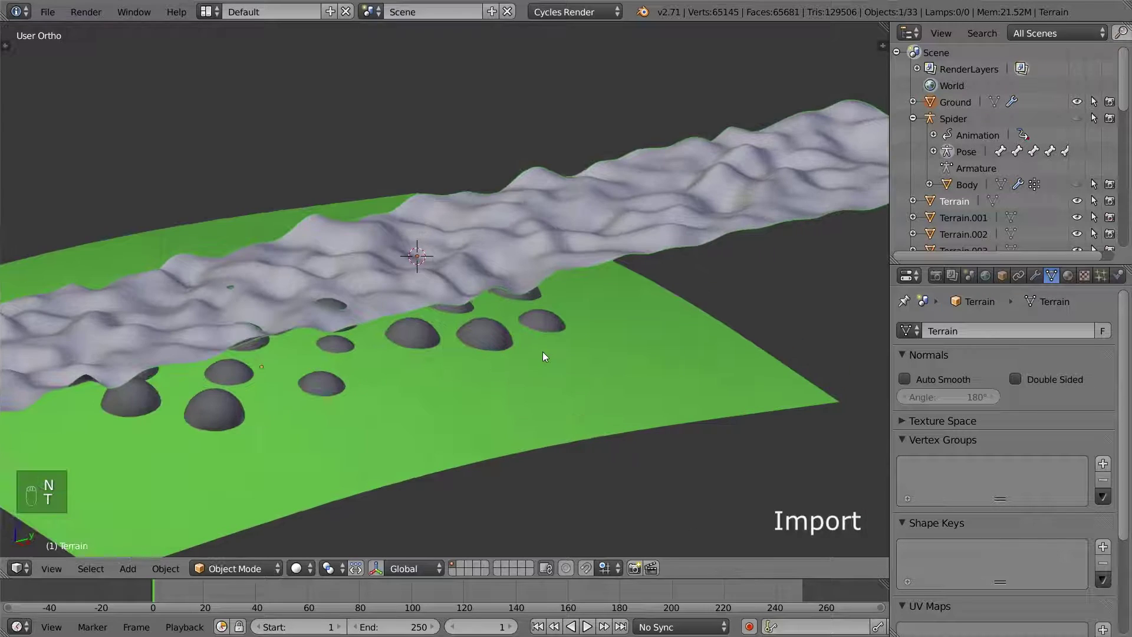
scroll(542, 352, "down", 2)
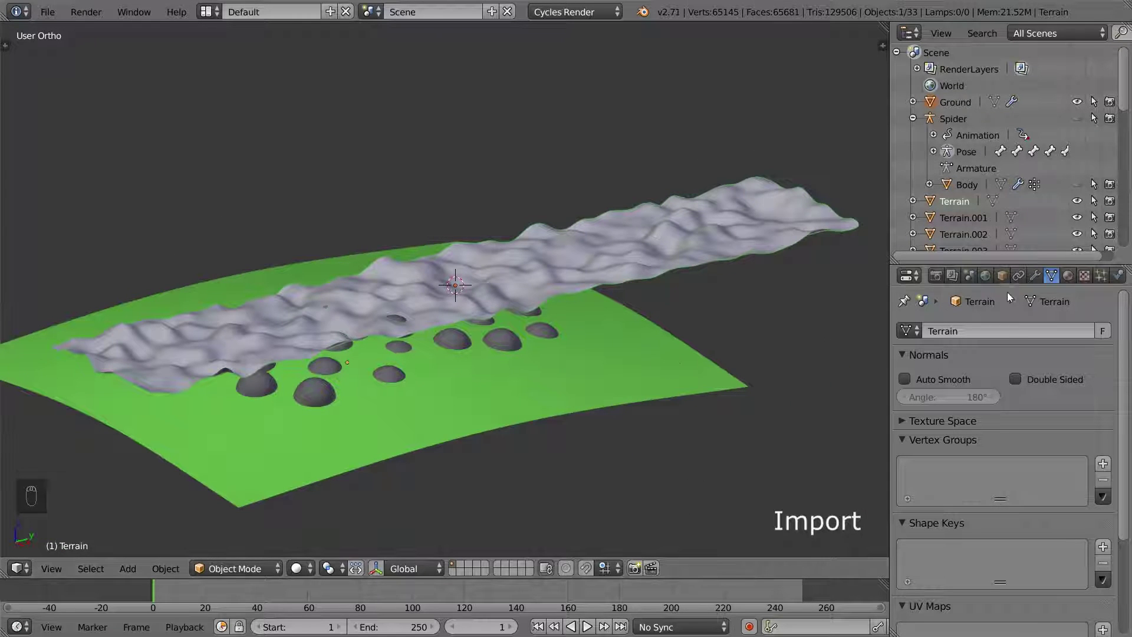
left_click(1035, 276)
right_click(841, 236)
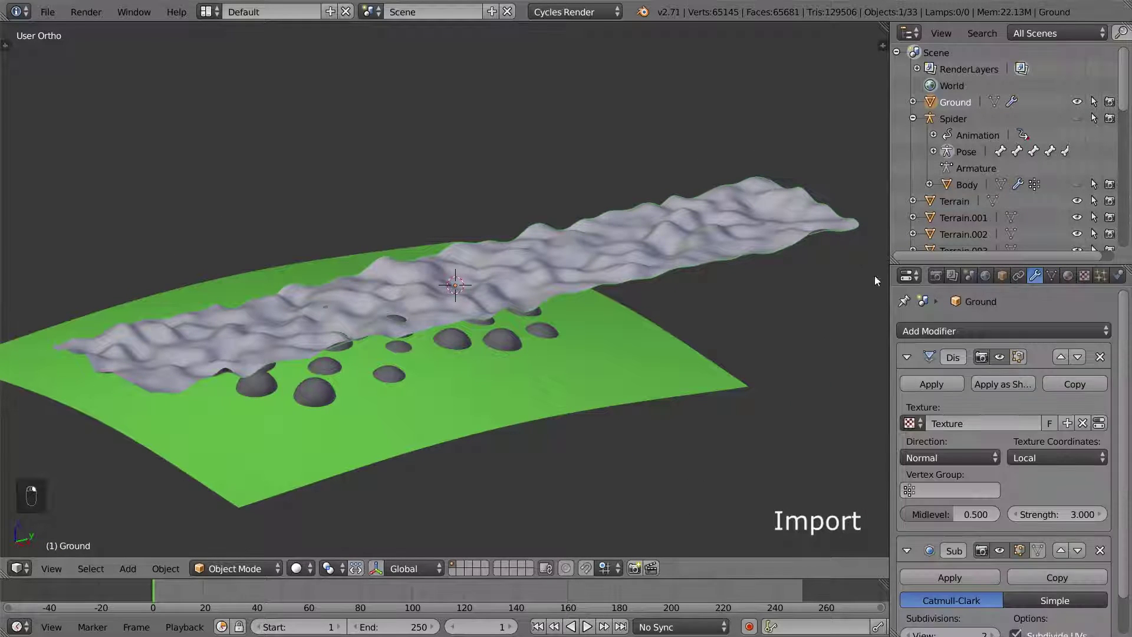
left_click(1113, 356)
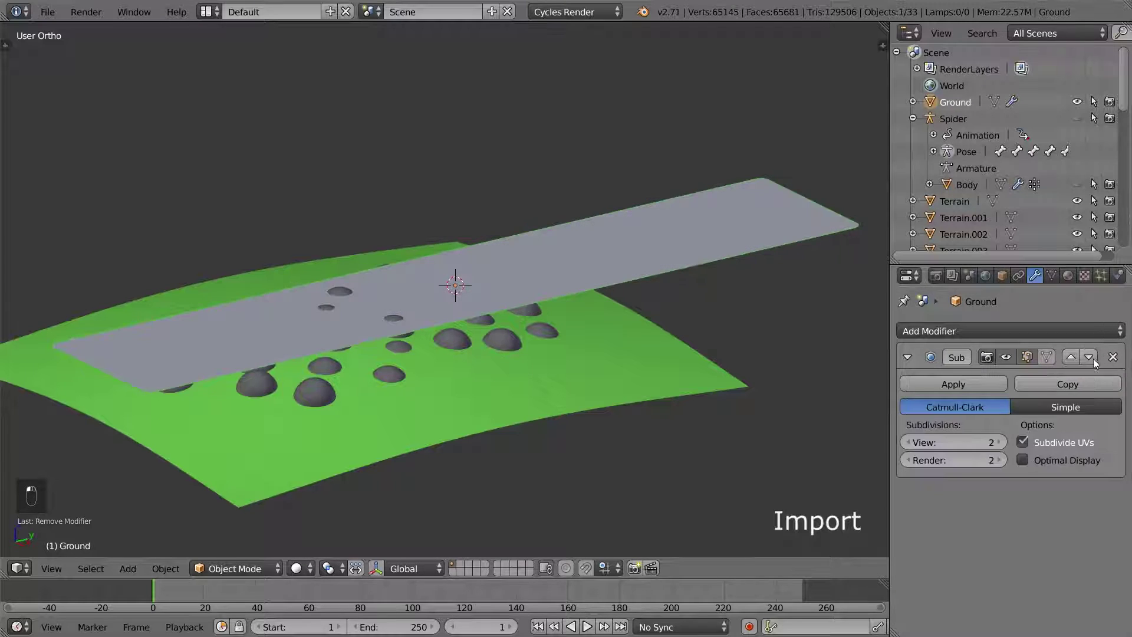
left_click(946, 385)
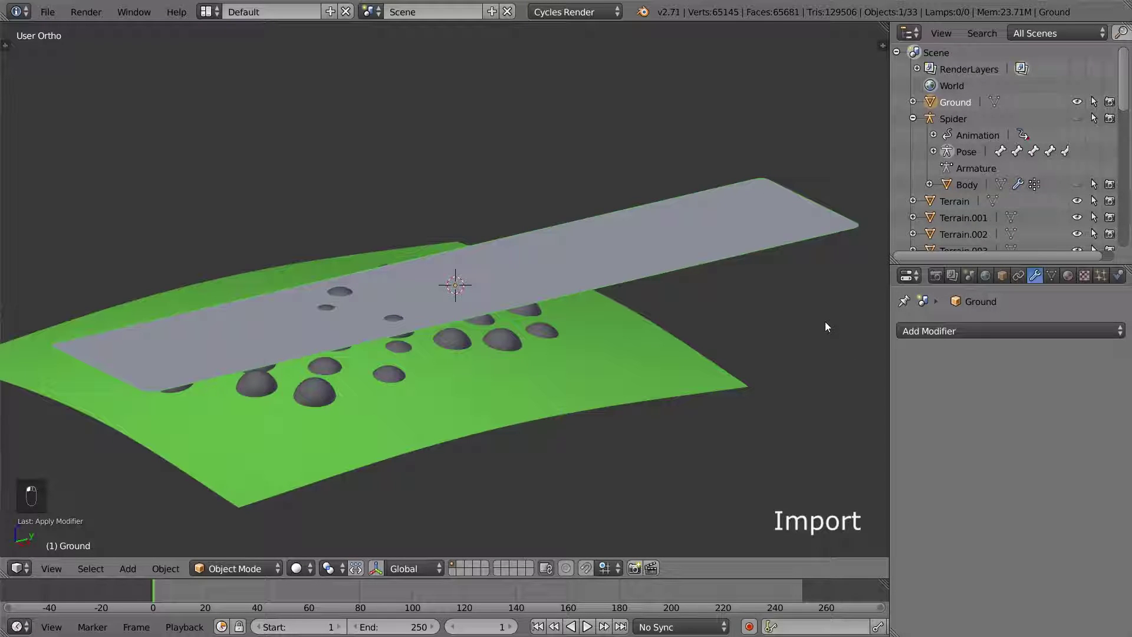
Step: In Edit Mode from the top view, delete the Ground mesh's vertices that extend past the green terrain's positive-Y edge
key("Tab")
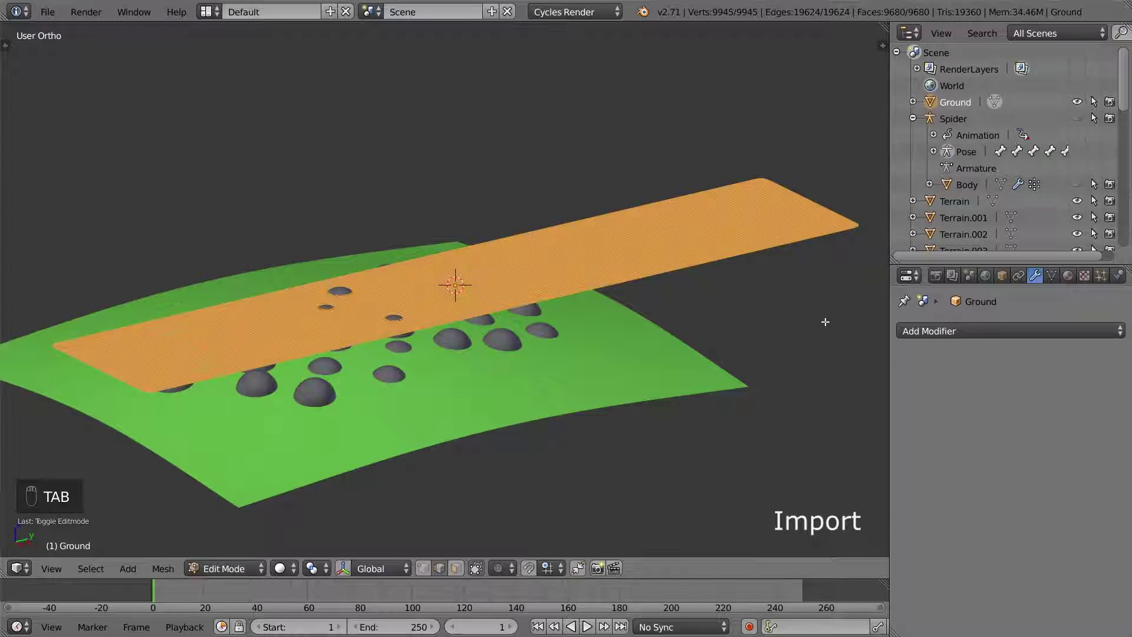
key("KP_7")
middle_click_drag(645, 184, 631, 415, "shift")
key("a")
key("a")
key("b")
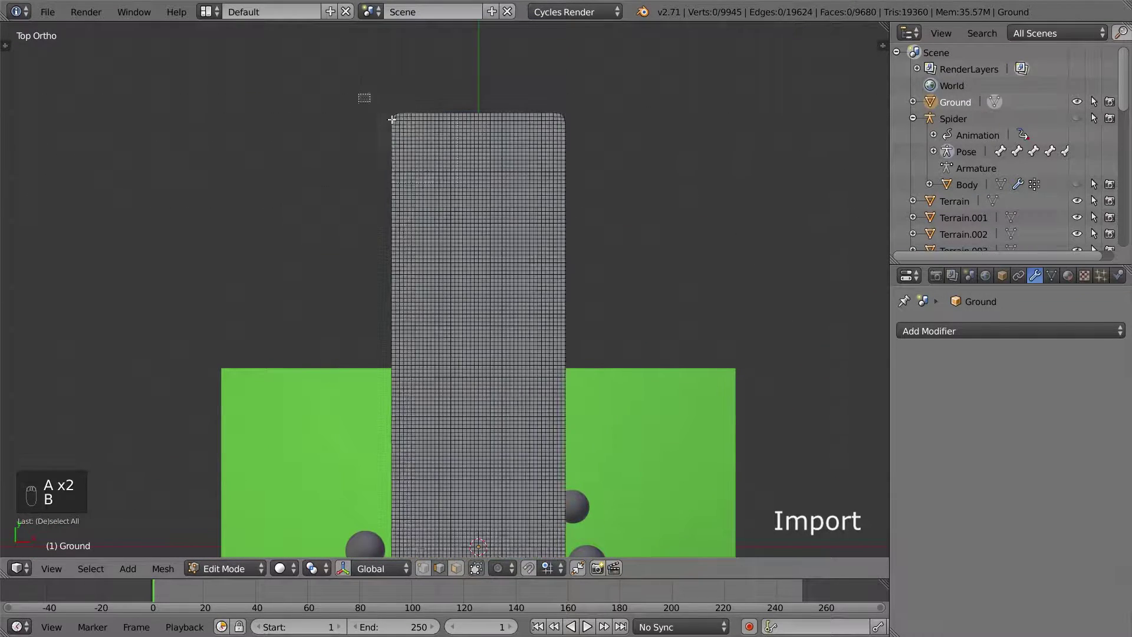
left_click_drag(359, 95, 683, 380)
key("x")
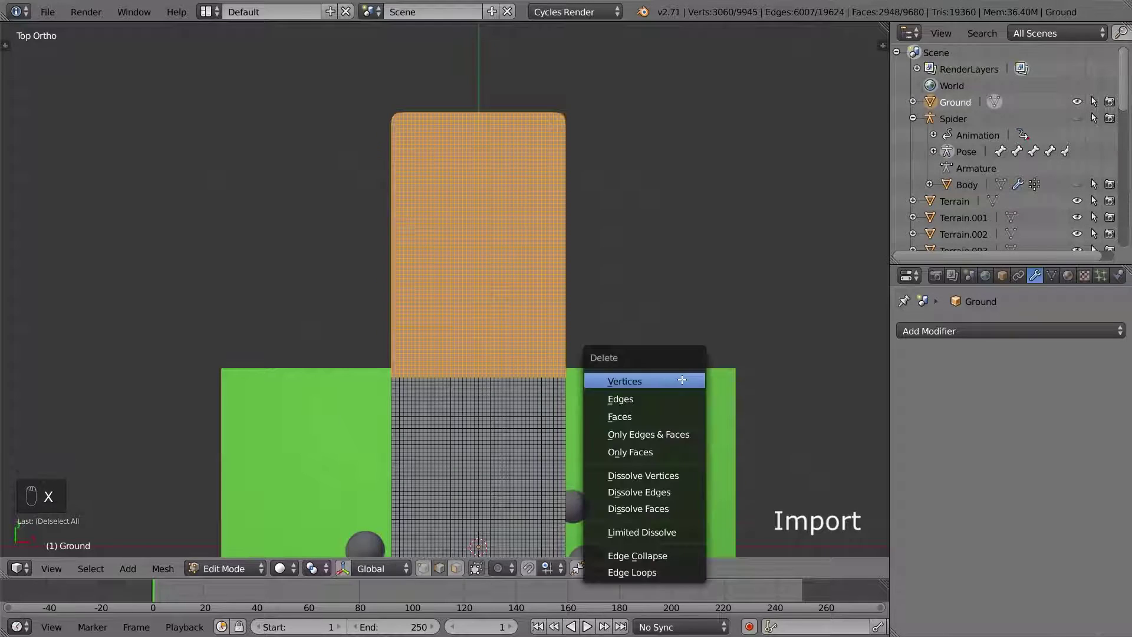
left_click(682, 380)
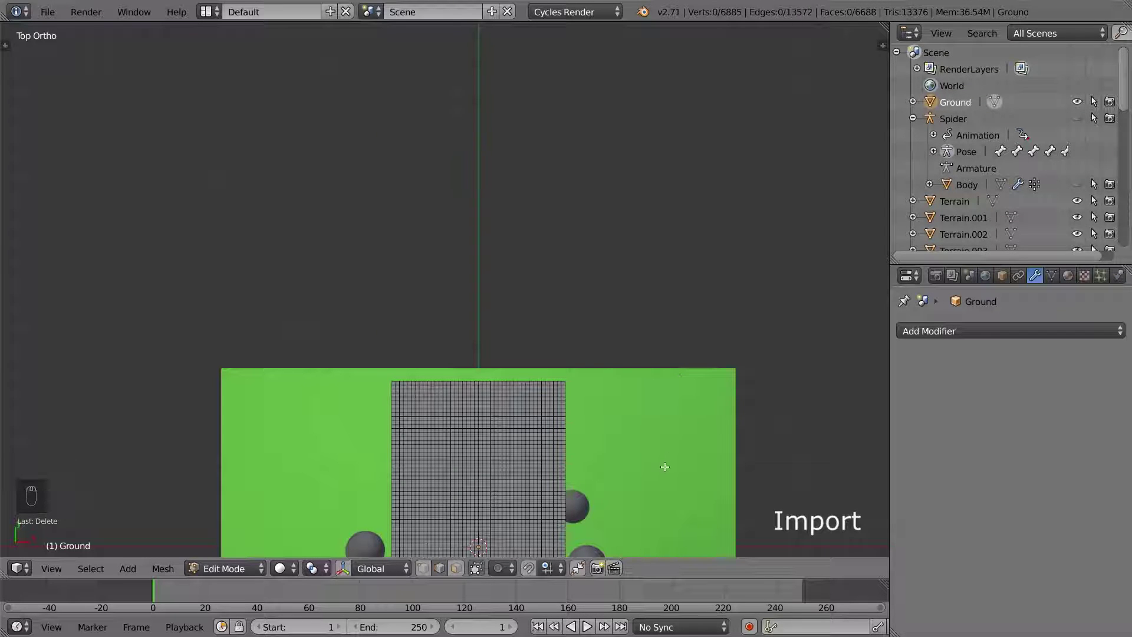
Step: Enable snapping for the Ground mesh edit and set the snap element to Face
middle_click_drag(665, 465, 637, 151, "shift")
scroll(638, 151, "down", 2)
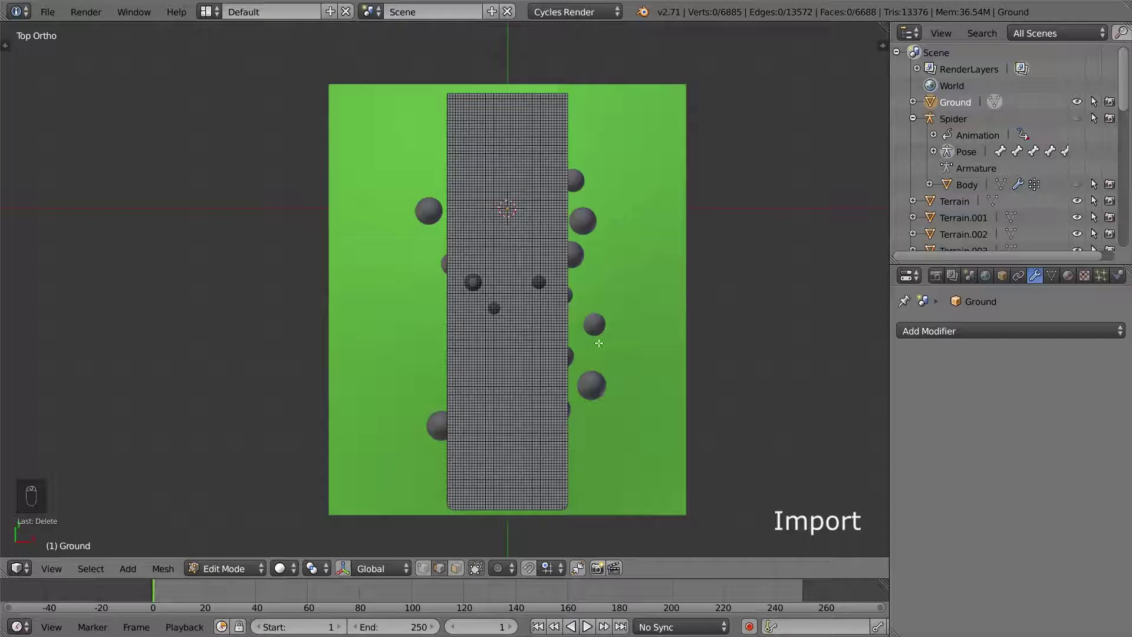
left_click(529, 567)
left_click(550, 567)
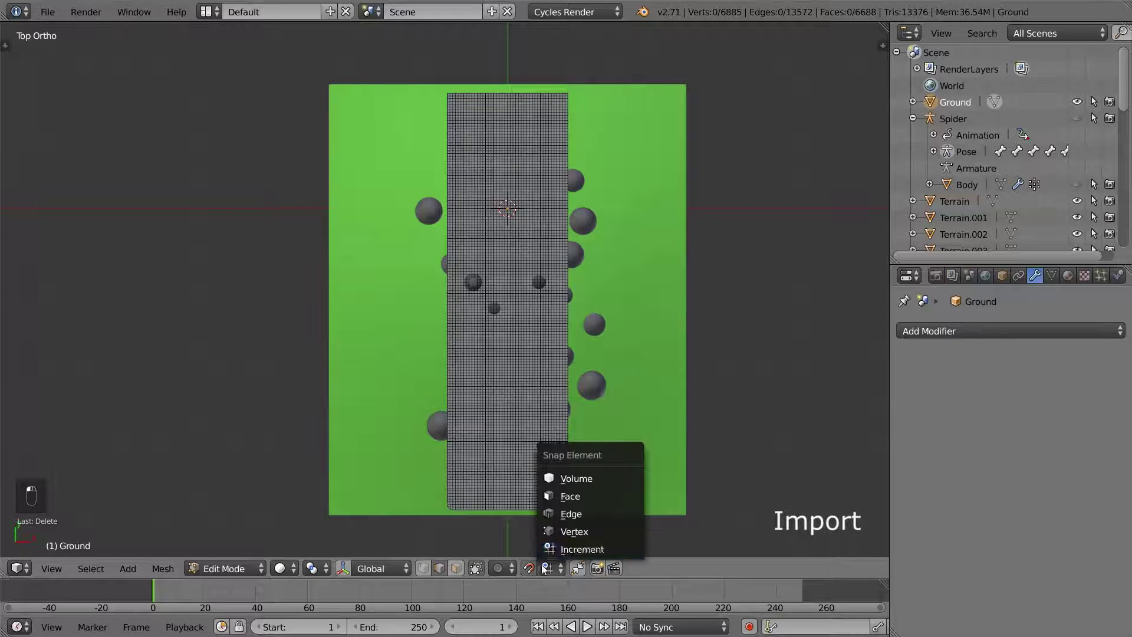
left_click(568, 498)
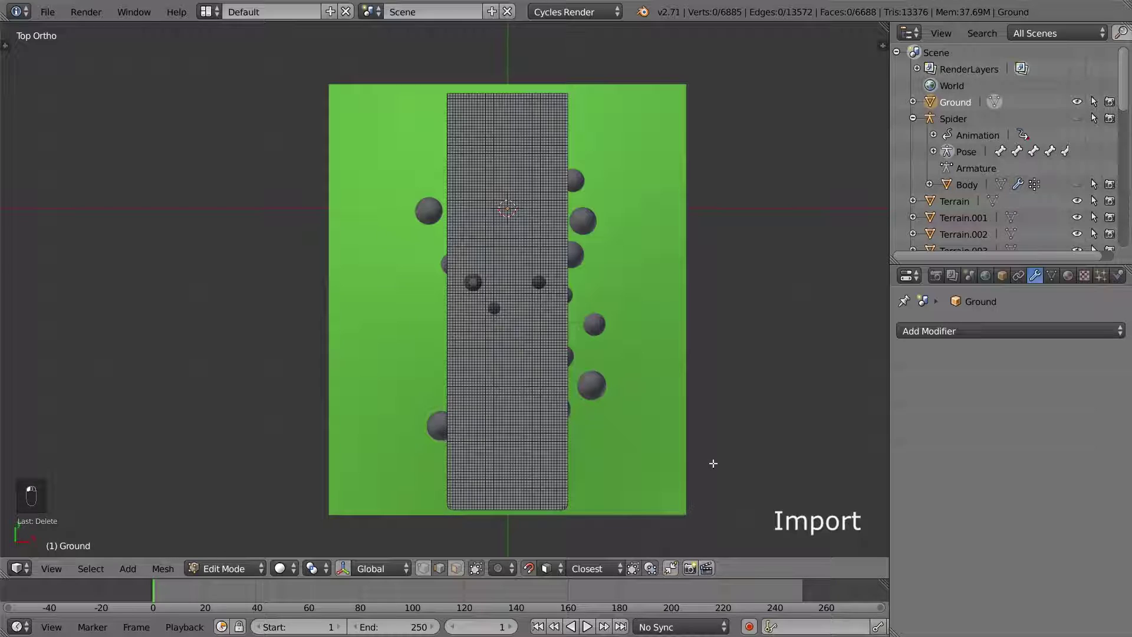
Step: Select all of the Ground mesh's vertices and project them onto the terrain and rocks with a face-snapped move
key("a")
key("g")
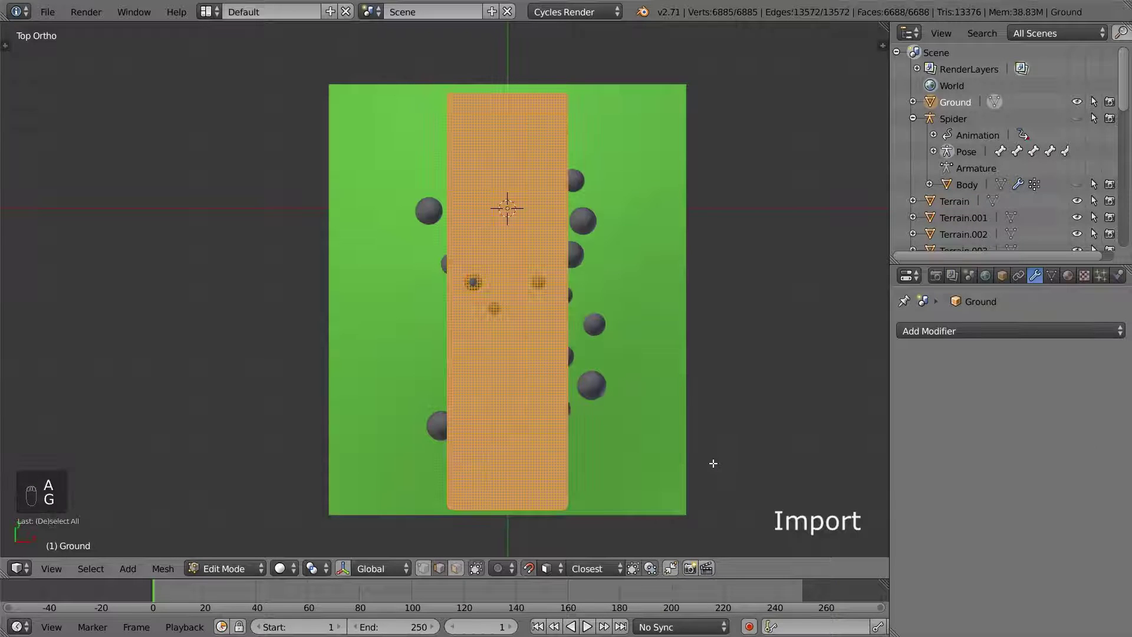
key("z")
left_click(713, 464)
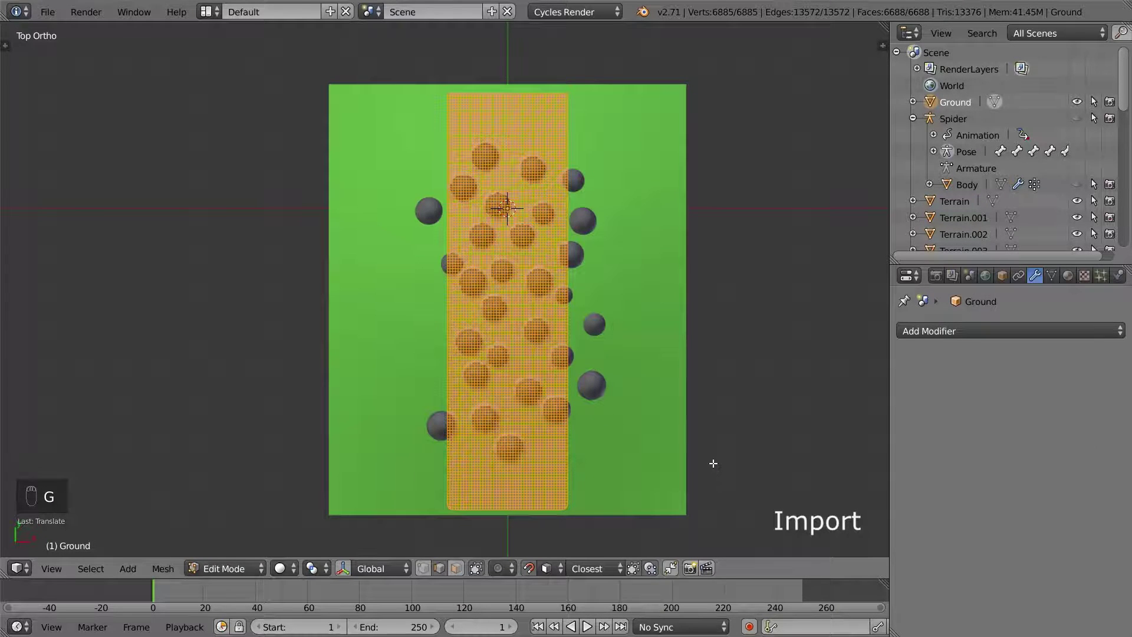
middle_click_drag(713, 463, 814, 298)
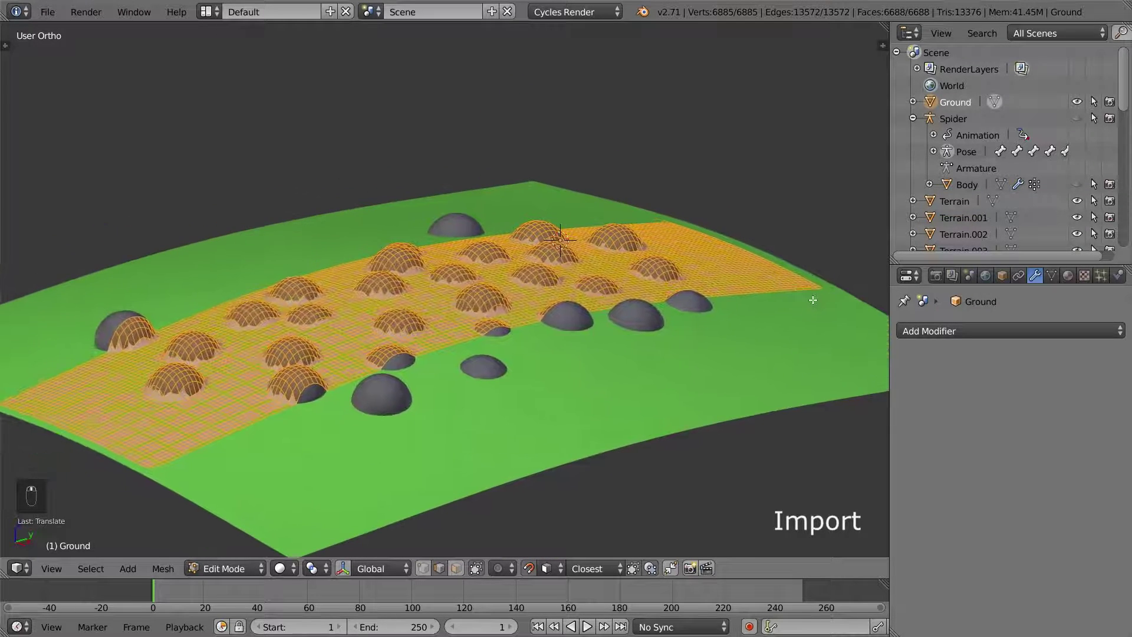
Step: Leave Edit Mode, hide the Ground object, and show the Spider armature and its Body mesh again
key("Tab")
left_click(1077, 101)
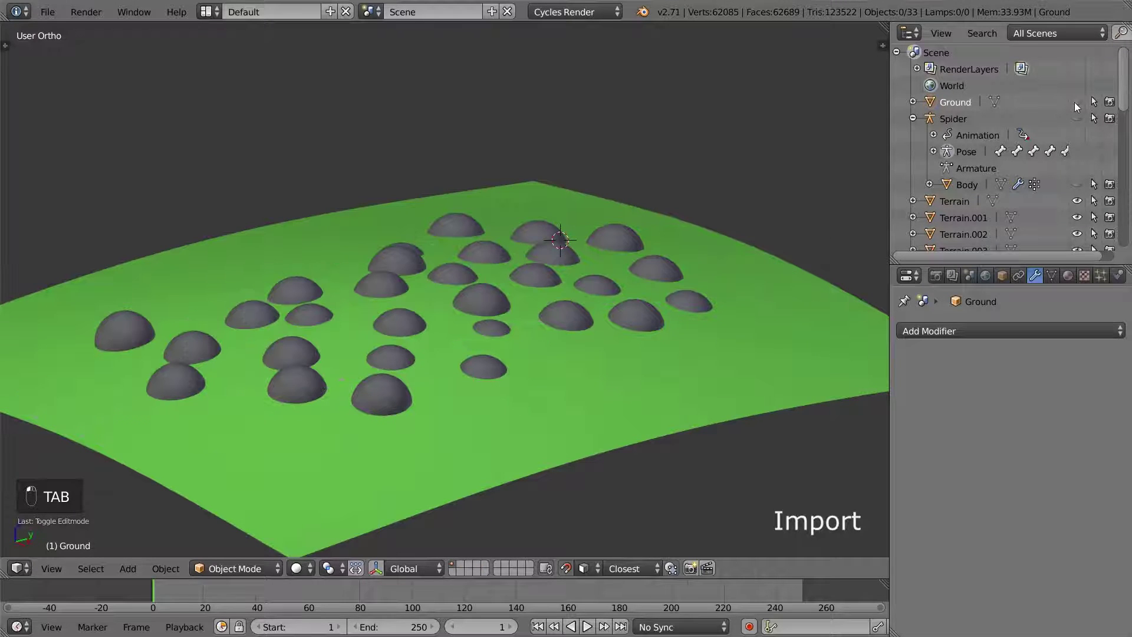
left_click(1077, 118)
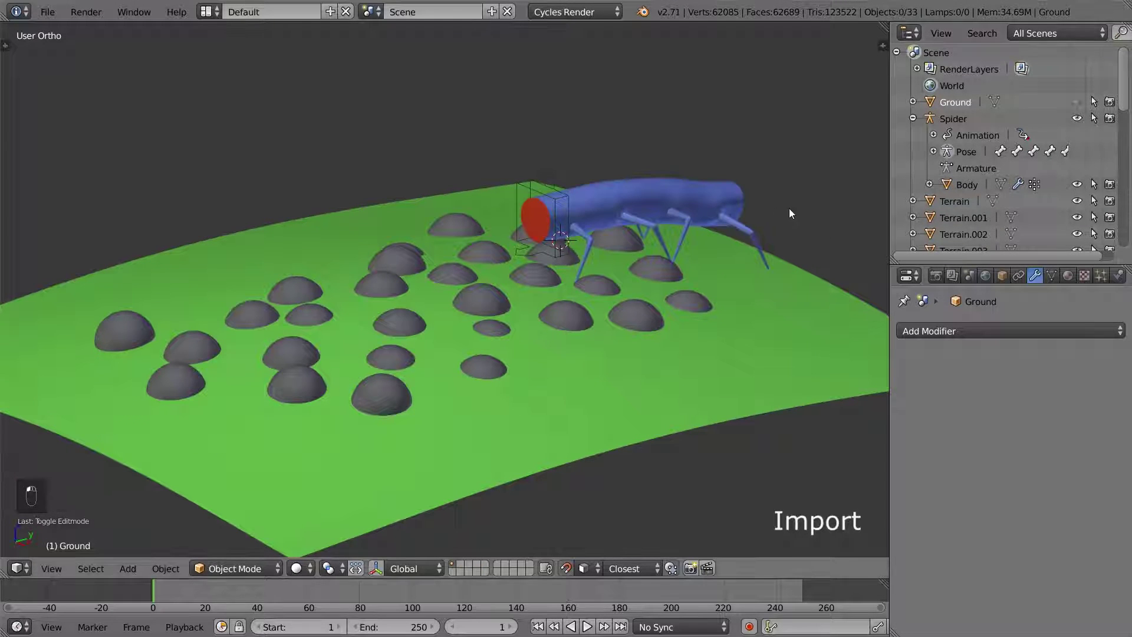
Step: Try moving the Spider's Master bone along the global Y axis across the rocky terrain
right_click(549, 190)
key("g")
key("y")
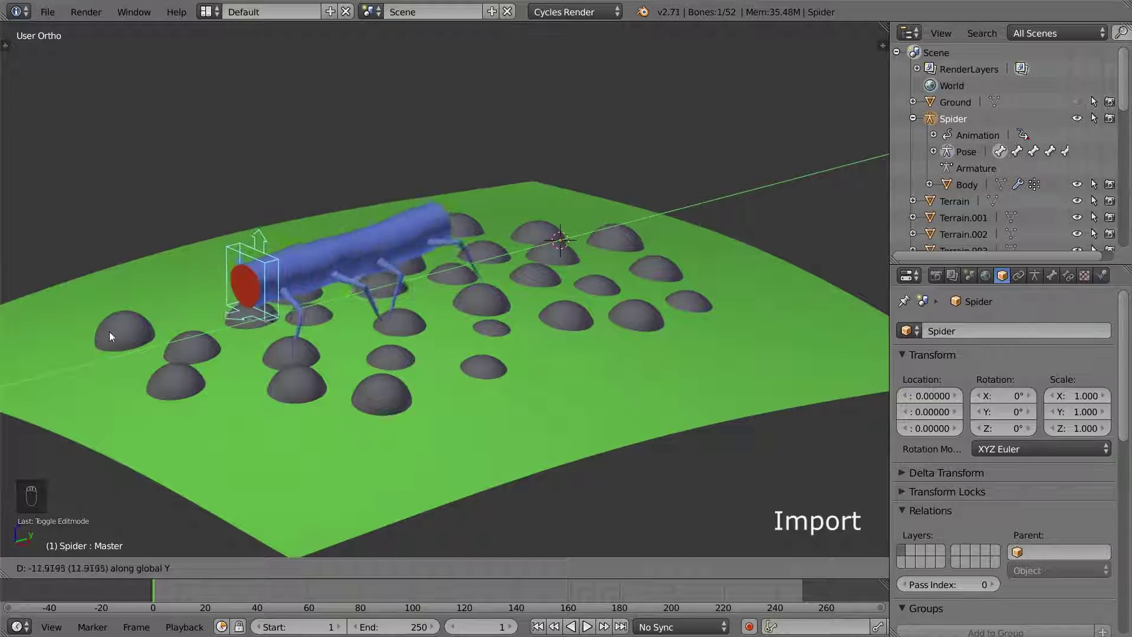
right_click(830, 381)
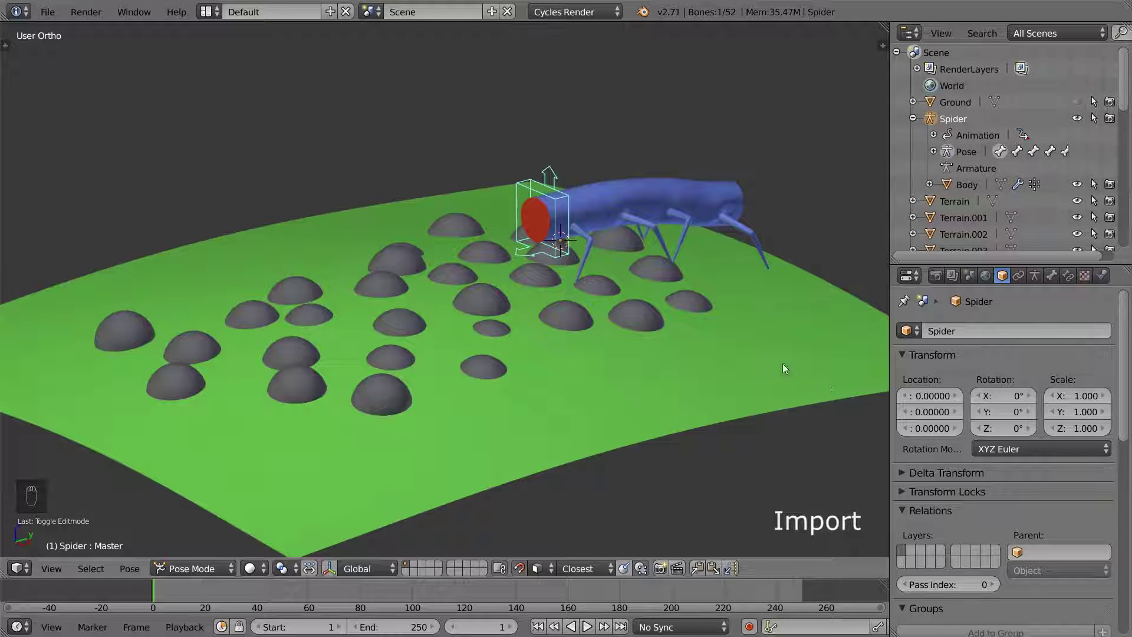
Step: Link the Cylinder mesh data from Spider.blend into the terrain scene
left_click(47, 11)
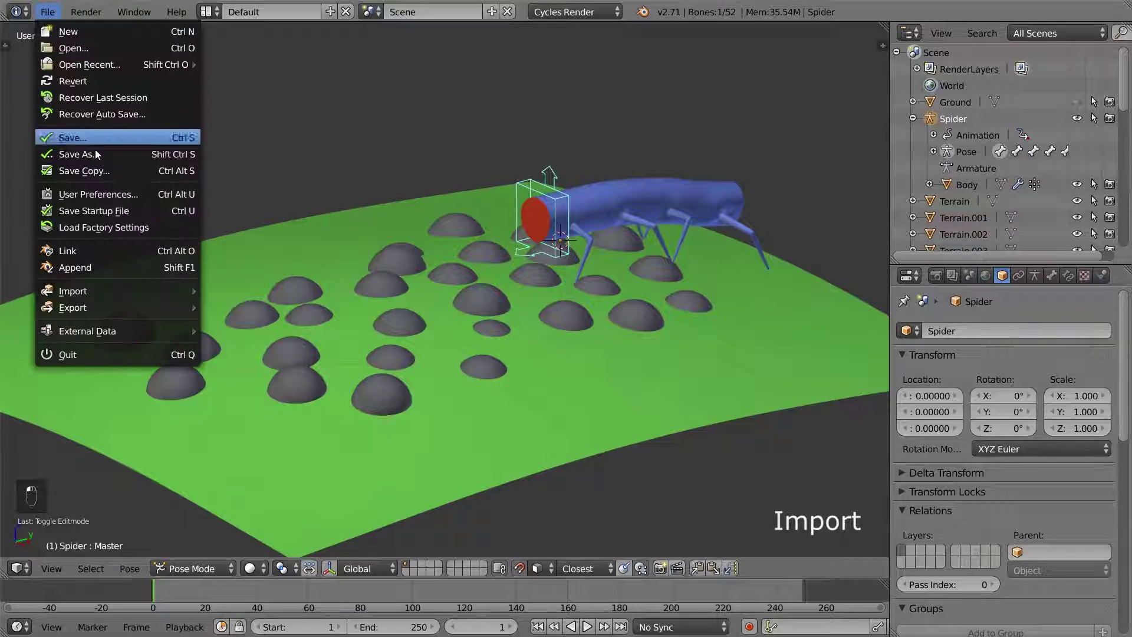
left_click(129, 246)
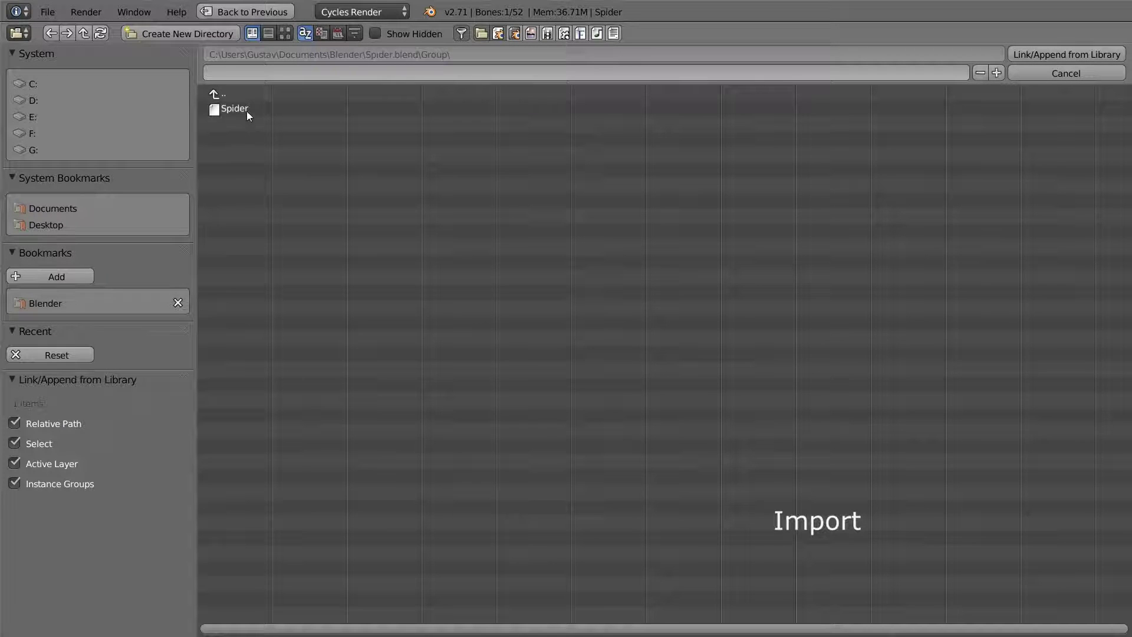
left_click(245, 96)
left_click(238, 182)
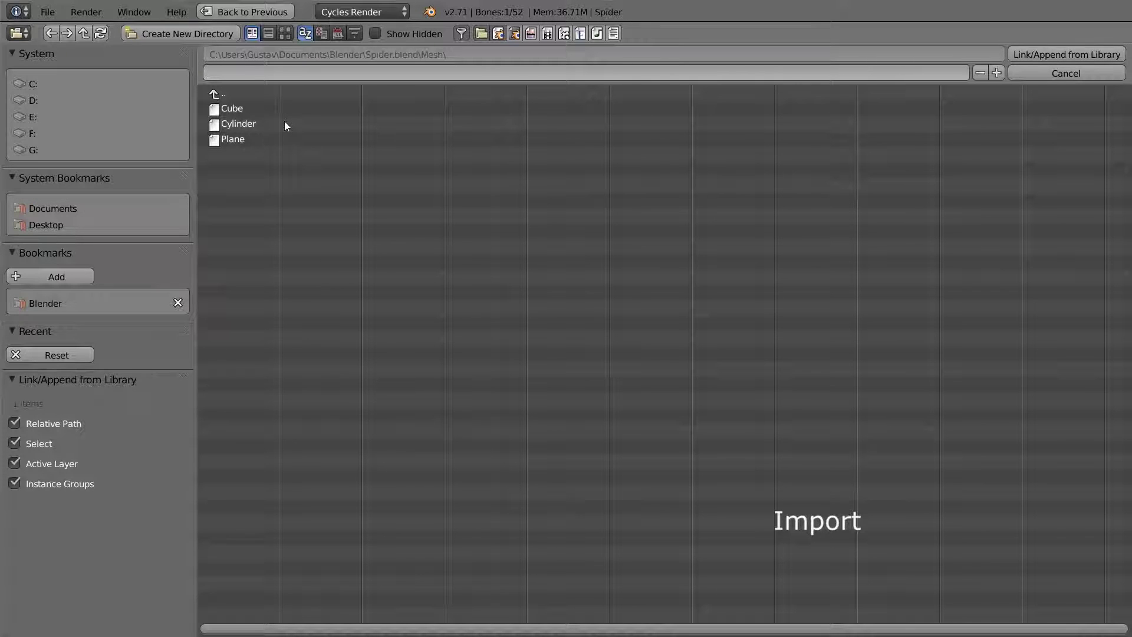
key("Escape")
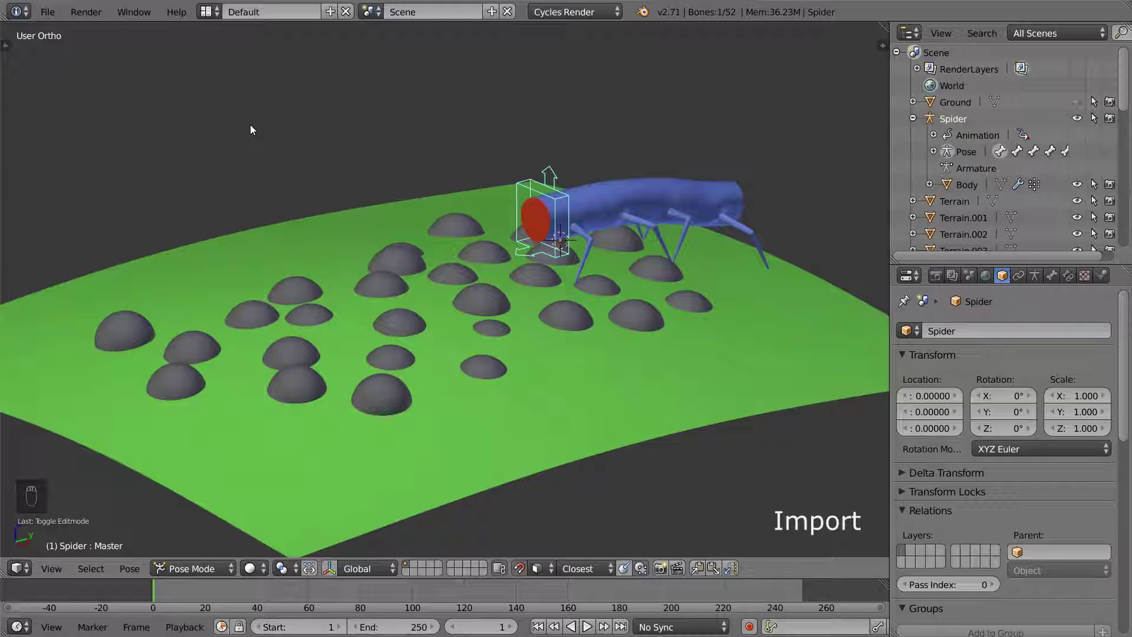
Step: Replace the Body object's mesh data with the linked Cylinder mesh
right_click(670, 202)
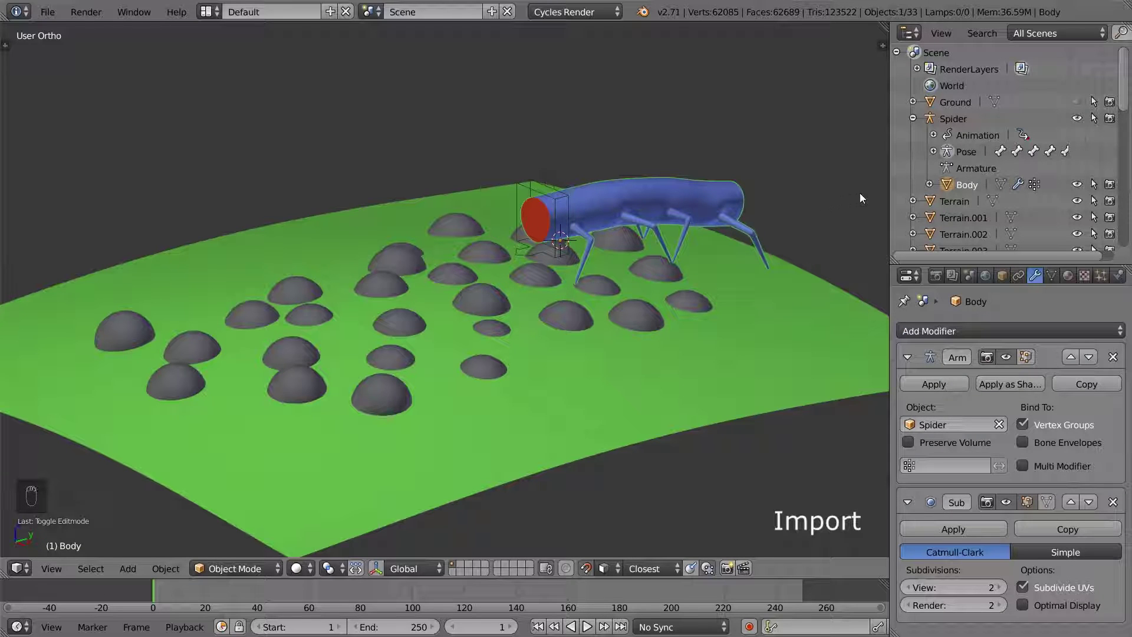
left_click(1052, 275)
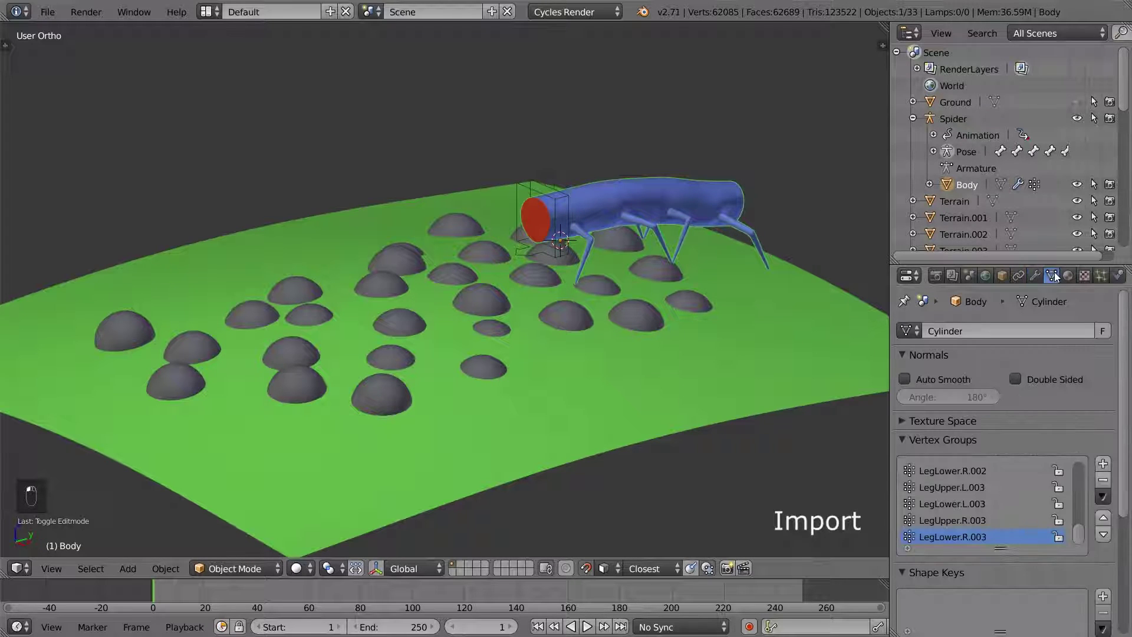
left_click(909, 329)
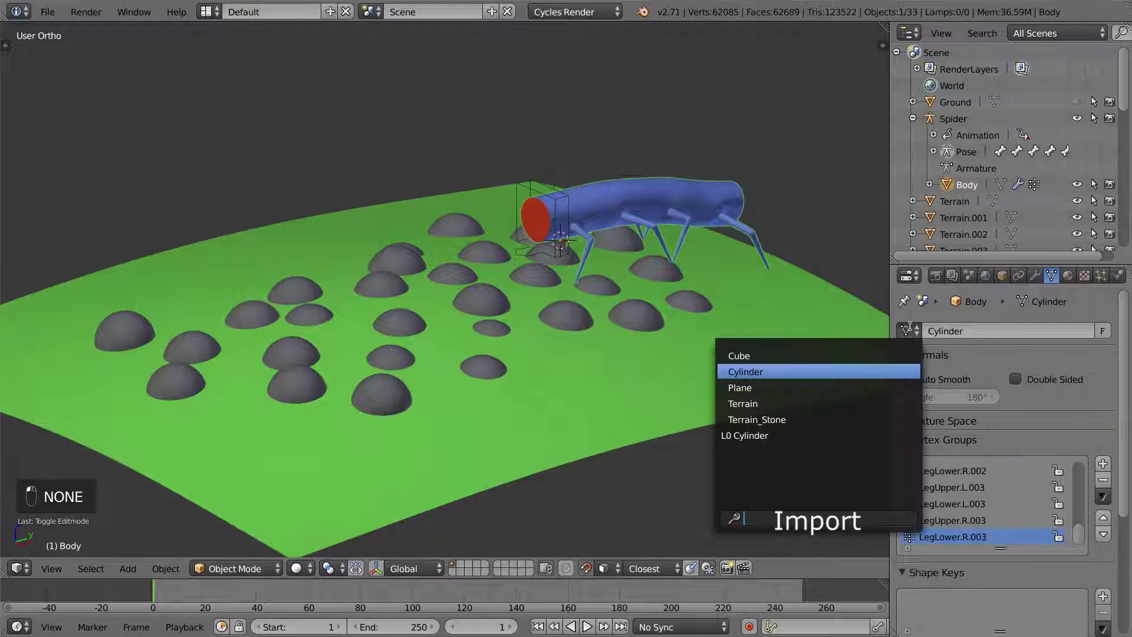
left_click(782, 434)
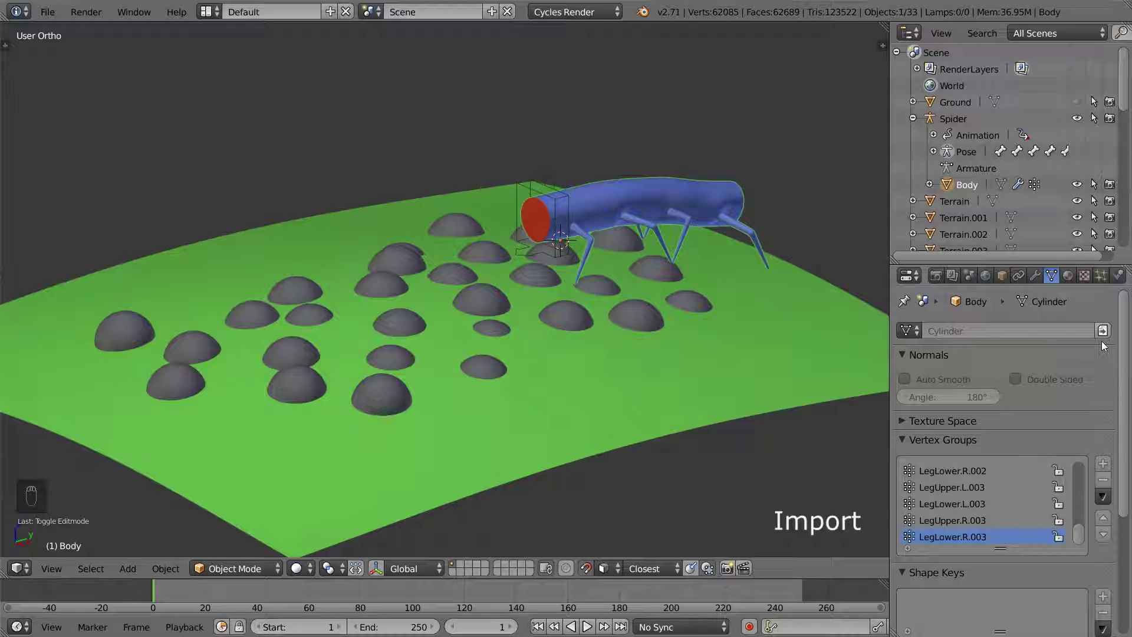
Step: Expand Body and its linked Cylinder data in the object hierarchy down to the materials, and save the terrain file
left_click(930, 185)
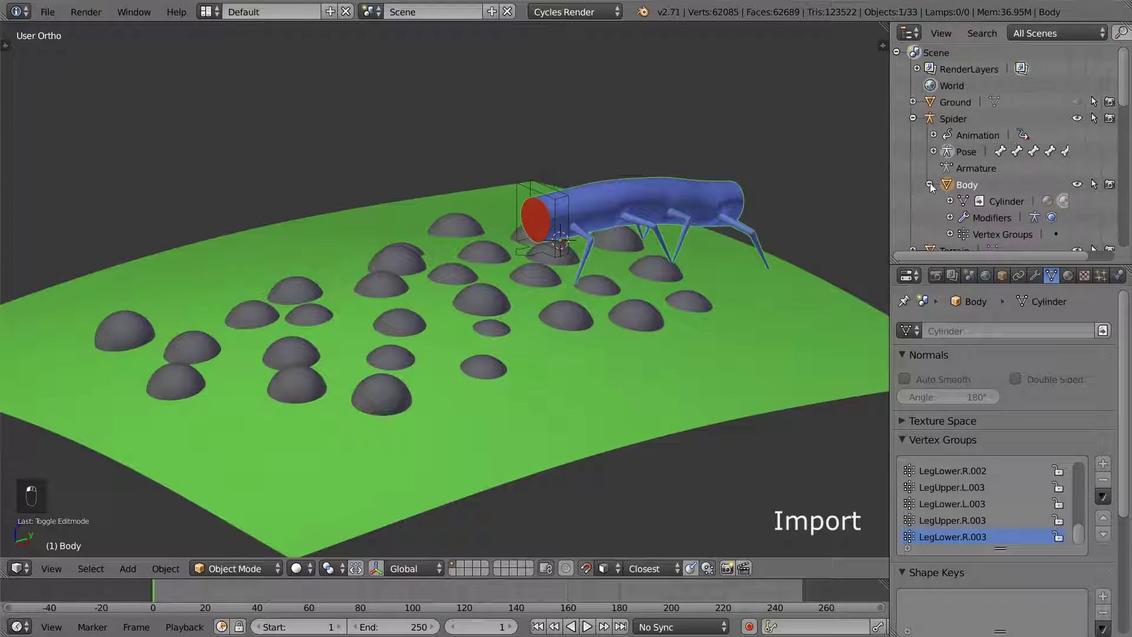
scroll(930, 182, "down", 2)
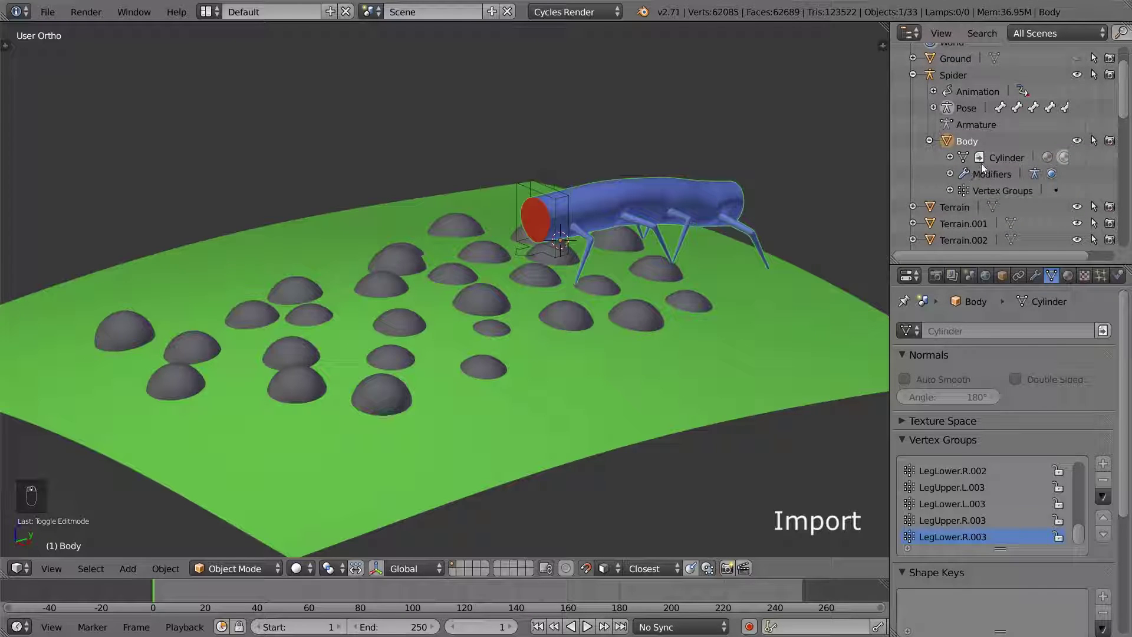
left_click(950, 157)
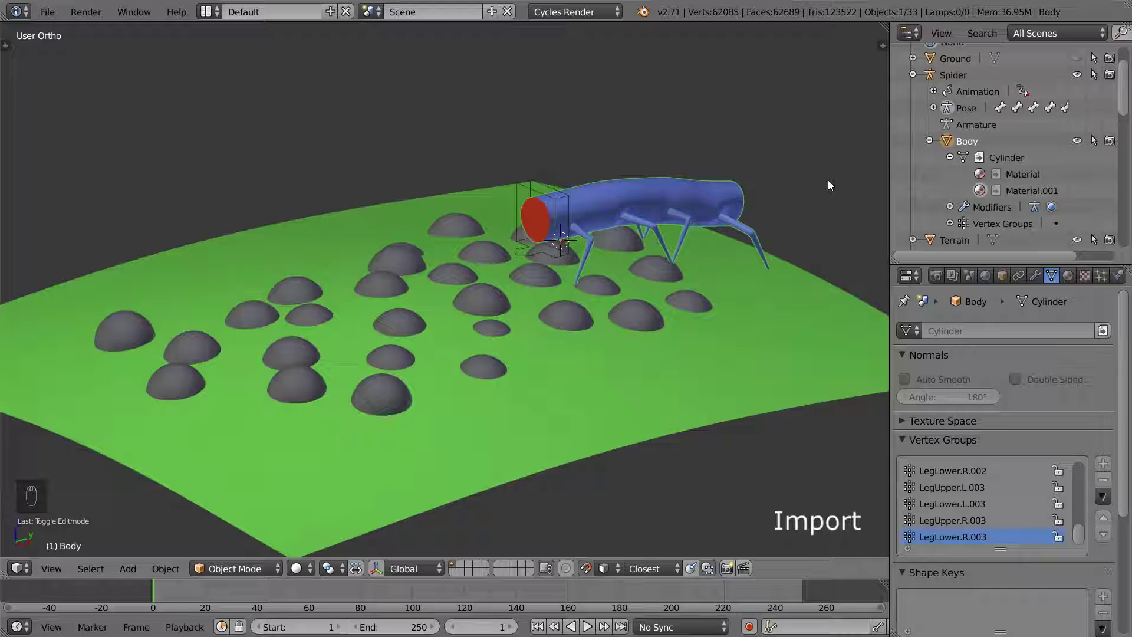
key("ctrl+s")
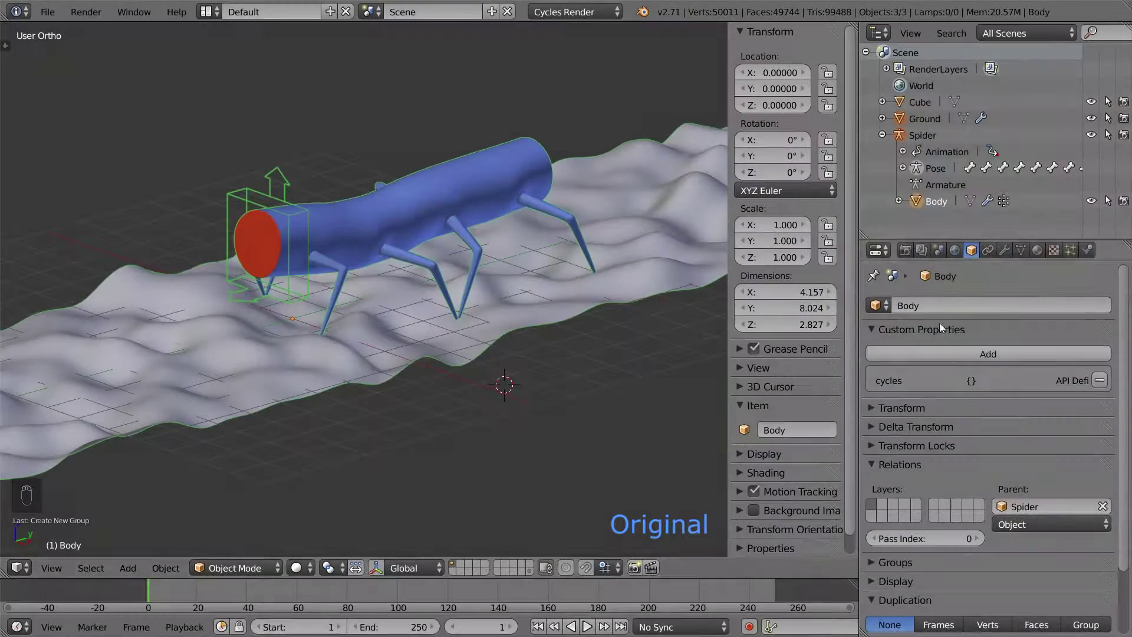
Step: In the original Spider file, set the viewport color of the Body's Material to near black (R 0.017, G 0.016, B 0.015)
left_click(1037, 250)
left_click(897, 568)
left_click(898, 425)
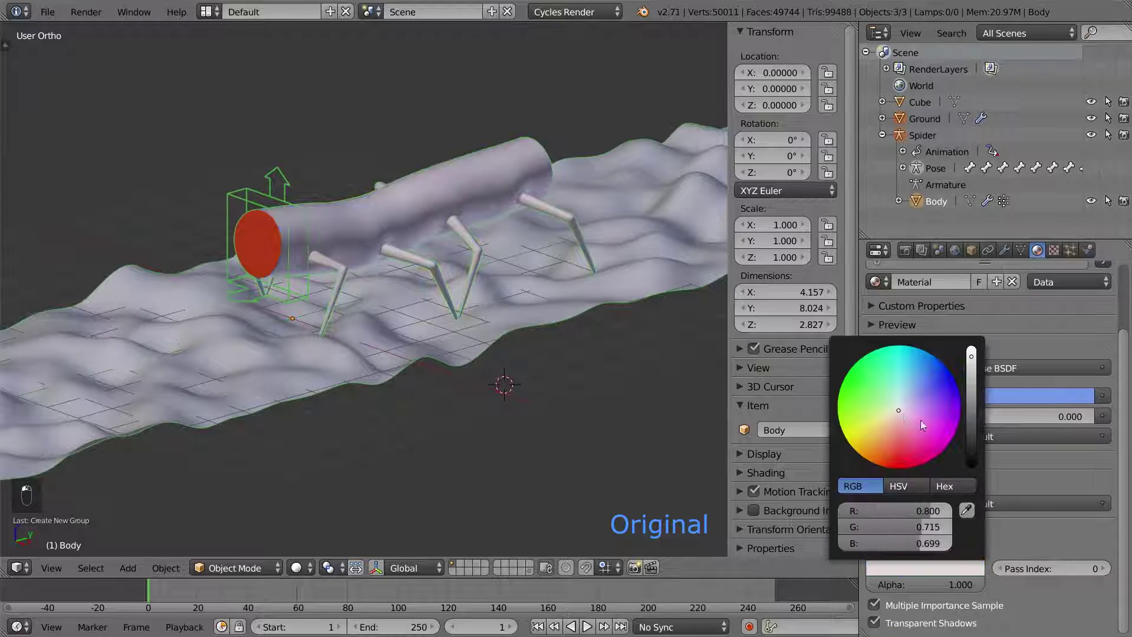
left_click_drag(972, 430, 971, 451)
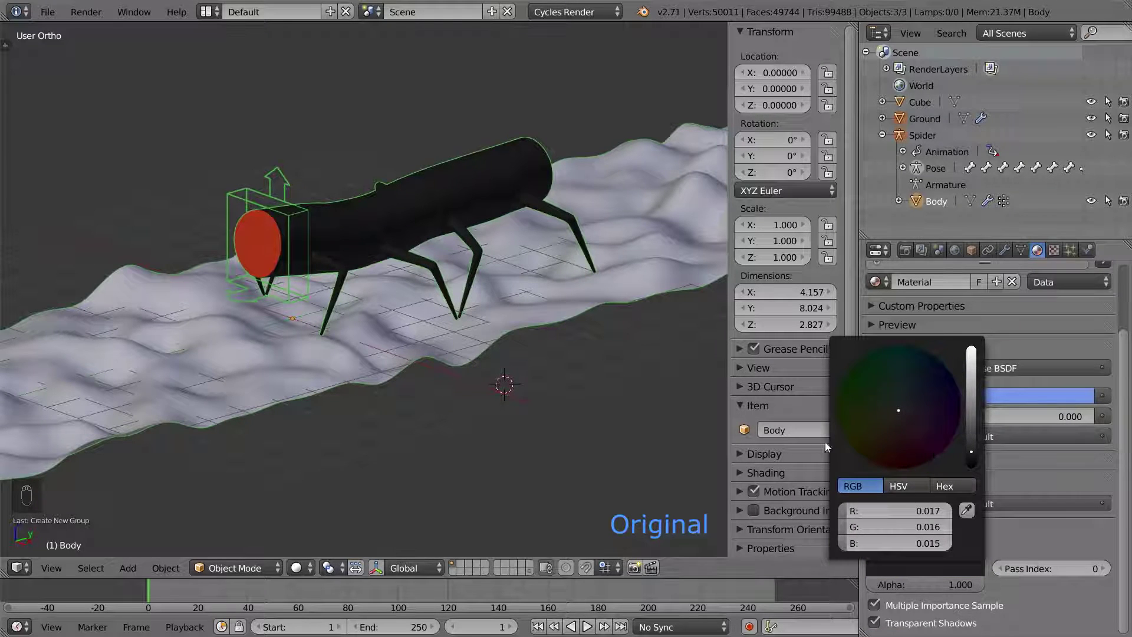
Step: In Edit Mode, select the Body's top centerline vertices and raise them along Z into a ridge using Sharp proportional falloff
right_click(335, 209)
key("Tab")
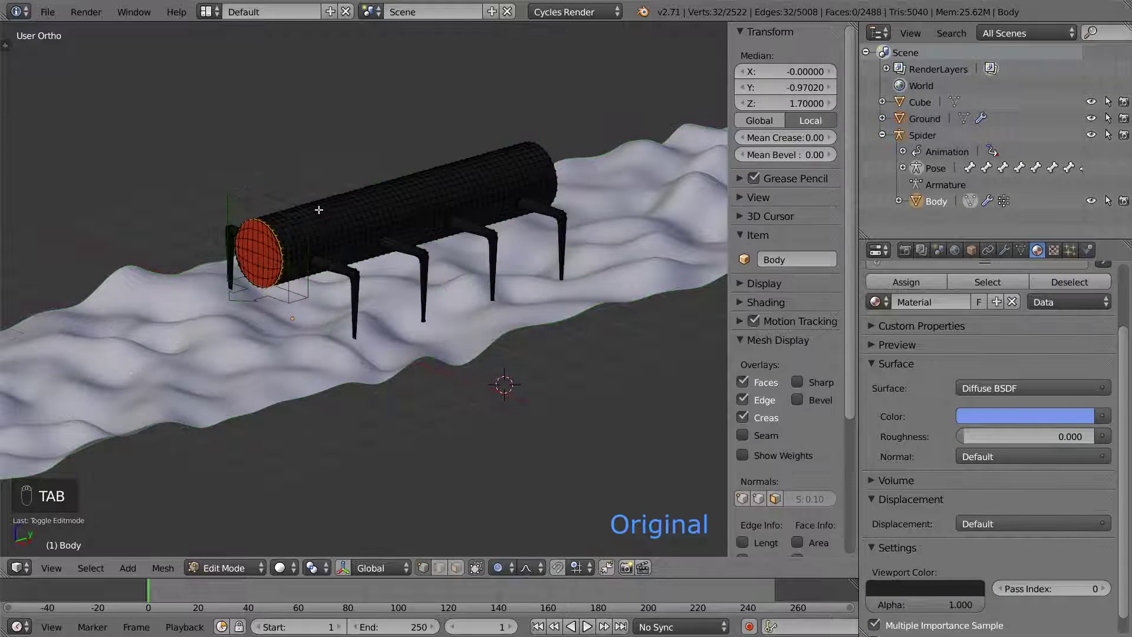
key("KP_1")
key("z")
key("b")
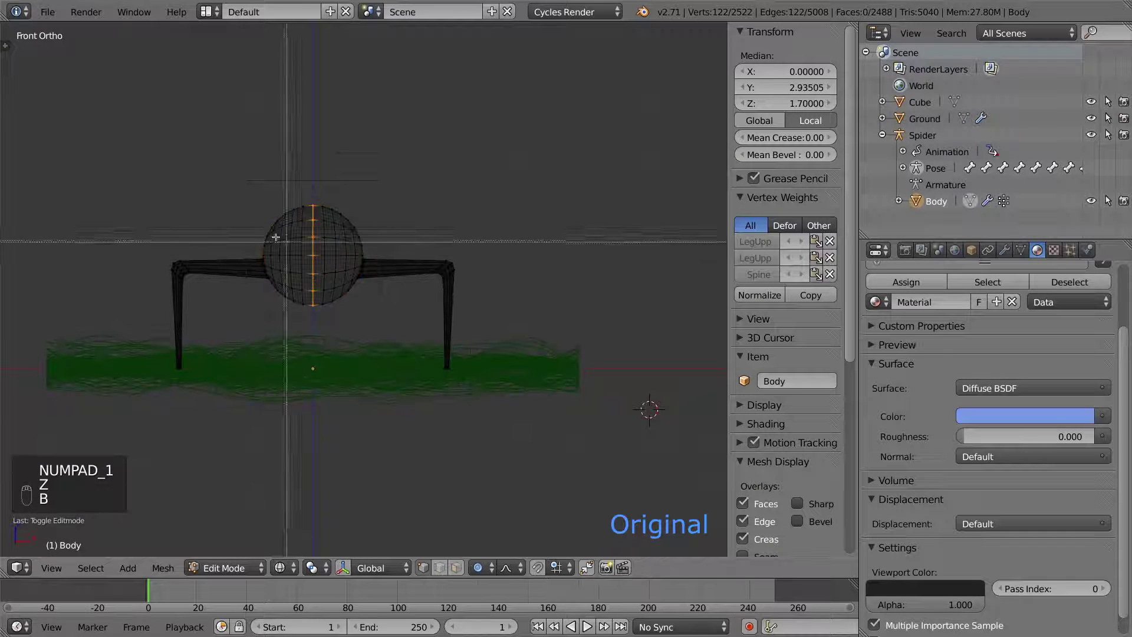
middle_click_drag(248, 319, 471, 216)
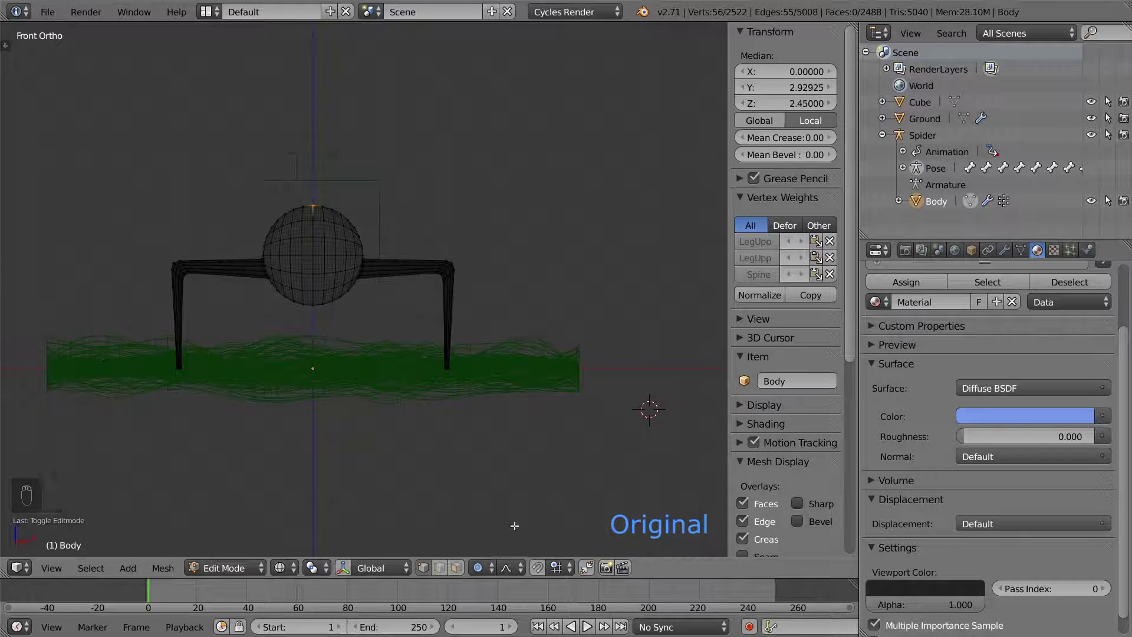
left_click(509, 568)
left_click(532, 496)
middle_click_drag(479, 385, 469, 322)
key("z")
key("g")
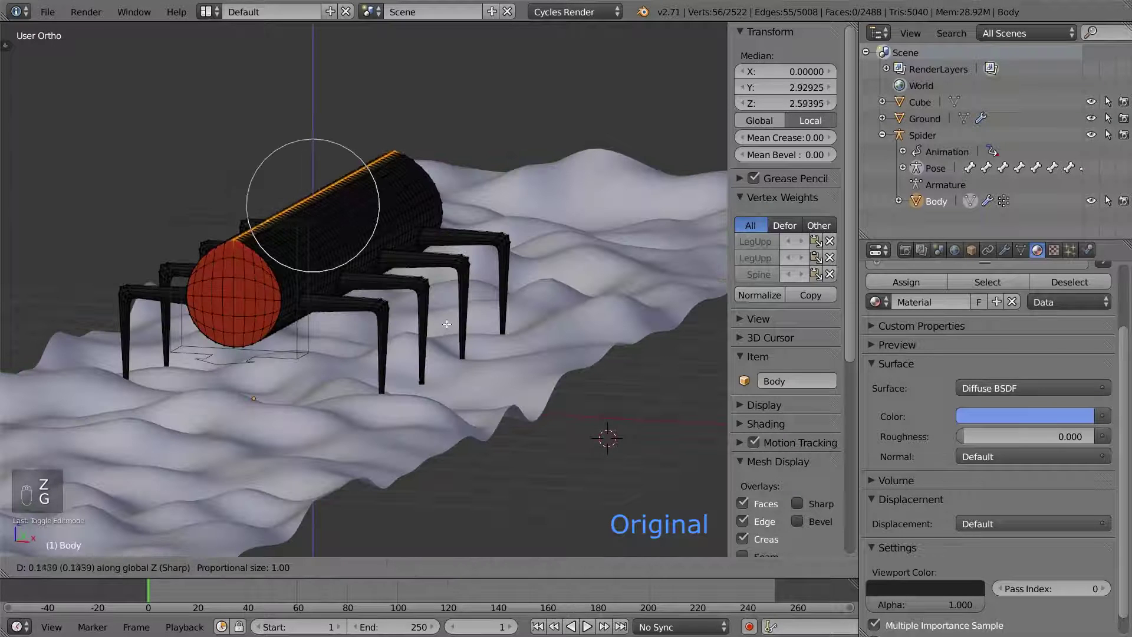
left_click(449, 308)
key("Tab")
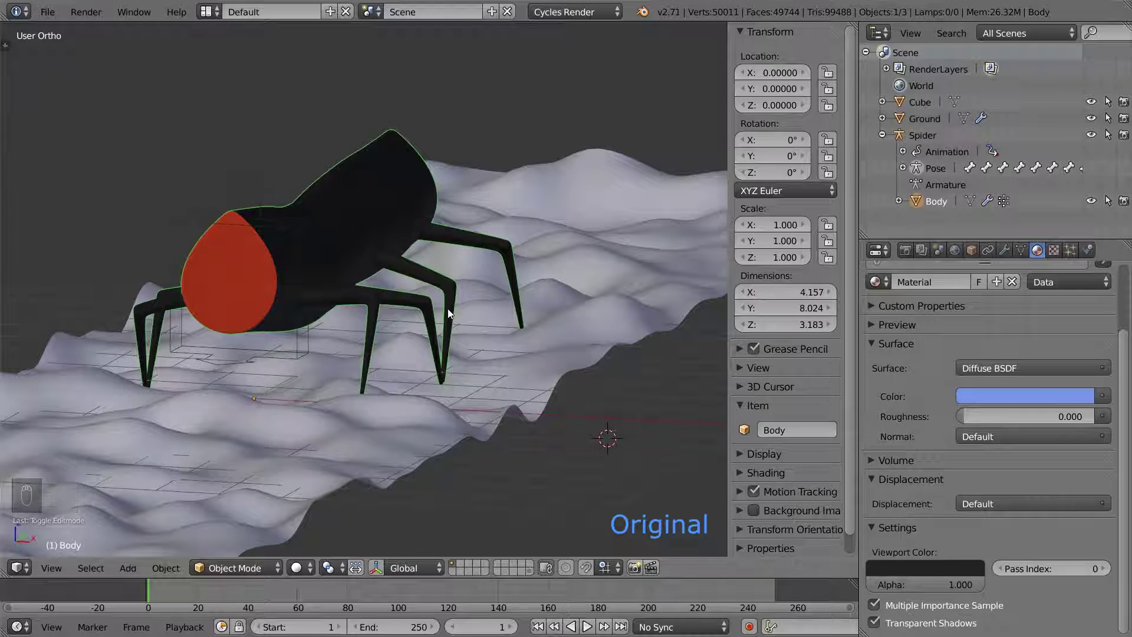
Step: Parent the Body mesh to the Spider armature with Automatic Weights and save over the original Spider file
right_click(264, 192, "shift")
key("ctrl+Tab")
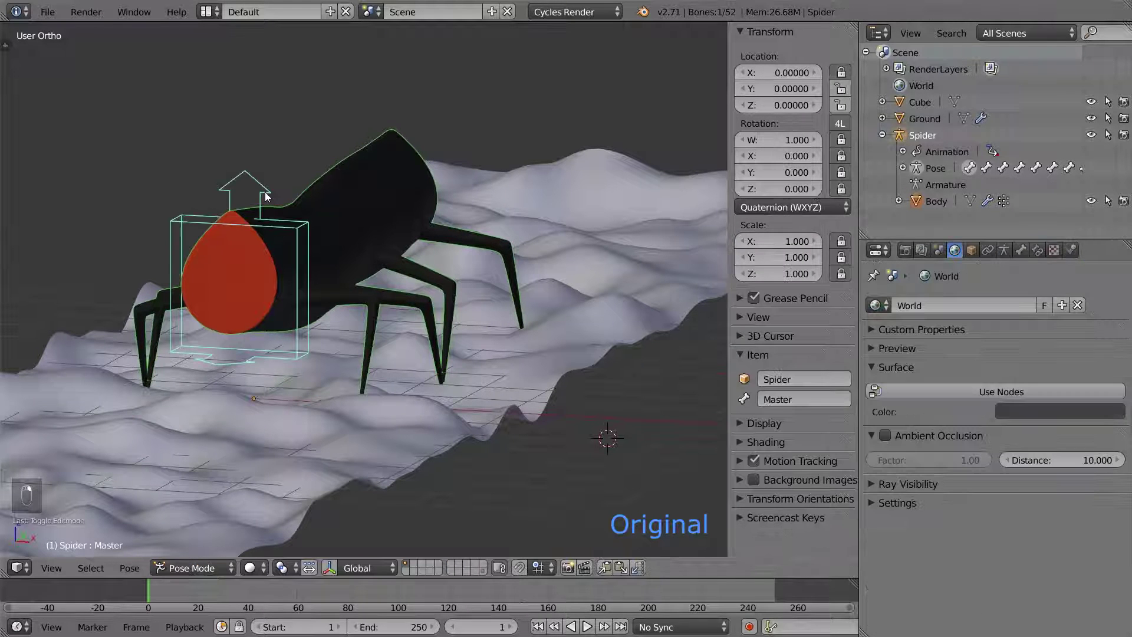
key("ctrl+p")
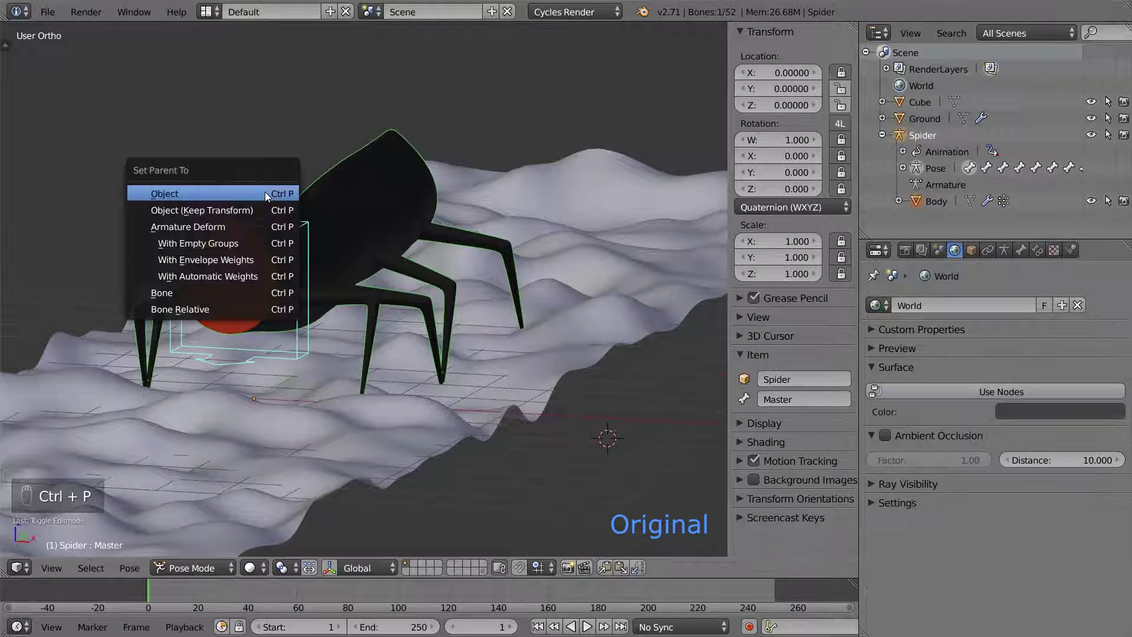
left_click(247, 275)
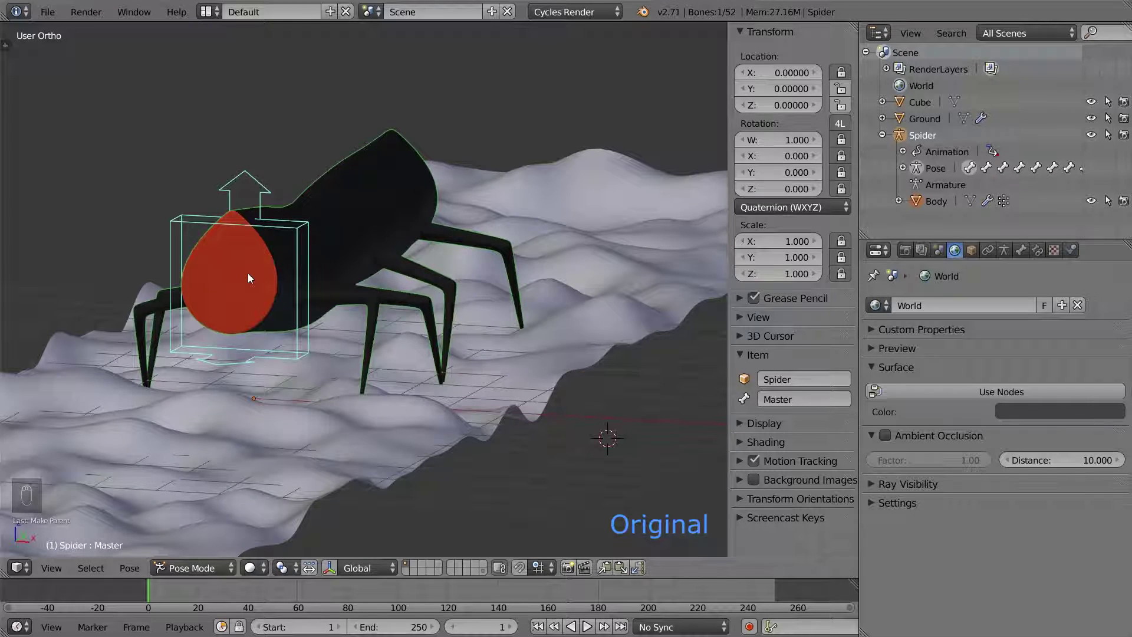
key("ctrl+s")
left_click(248, 273)
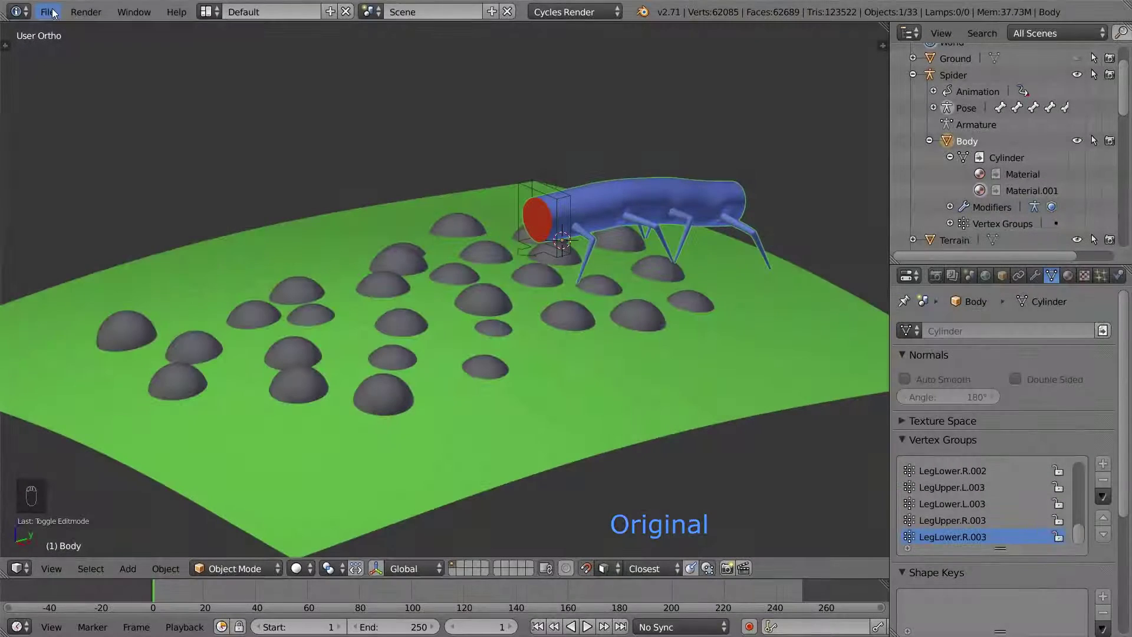
Step: In the terrain file, revert to the last saved version to reload the linked Cylinder mesh
left_click(47, 12)
left_click(101, 80)
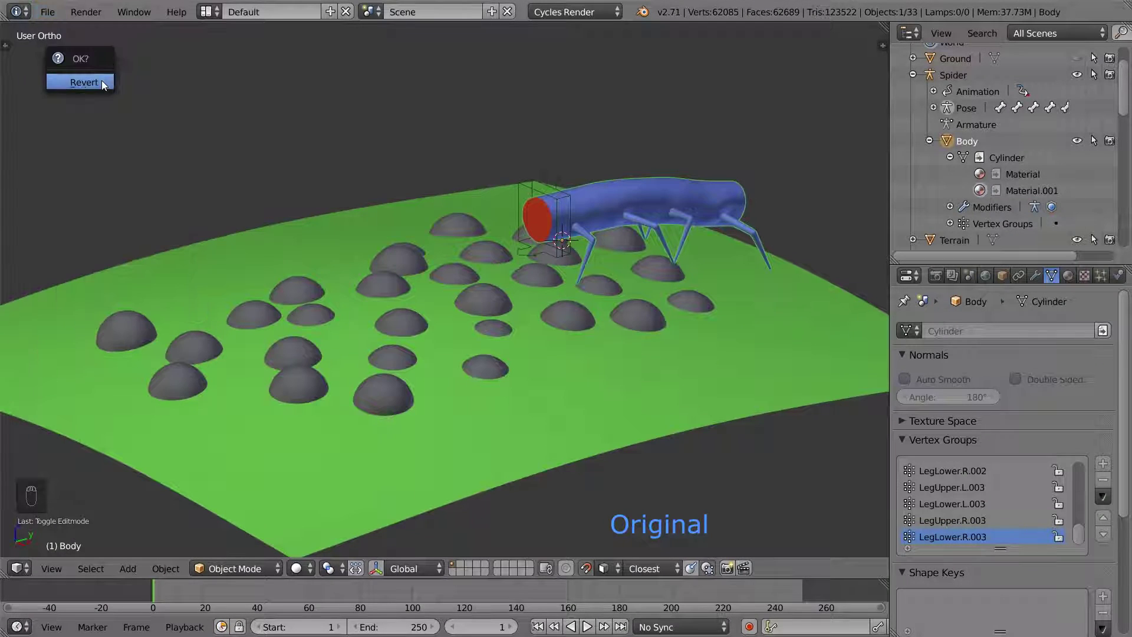
left_click(101, 82)
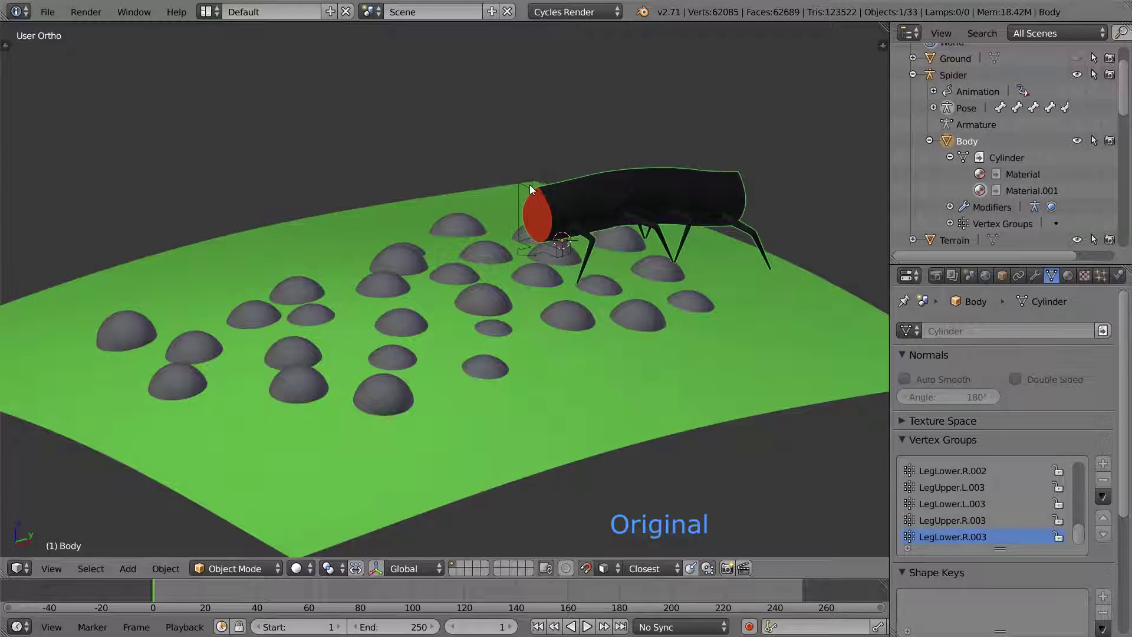
Step: Select the Spider armature on the rocky terrain, enter Pose Mode and move it along the Y axis
right_click(530, 185)
key("ctrl+Tab")
key("g")
key("y")
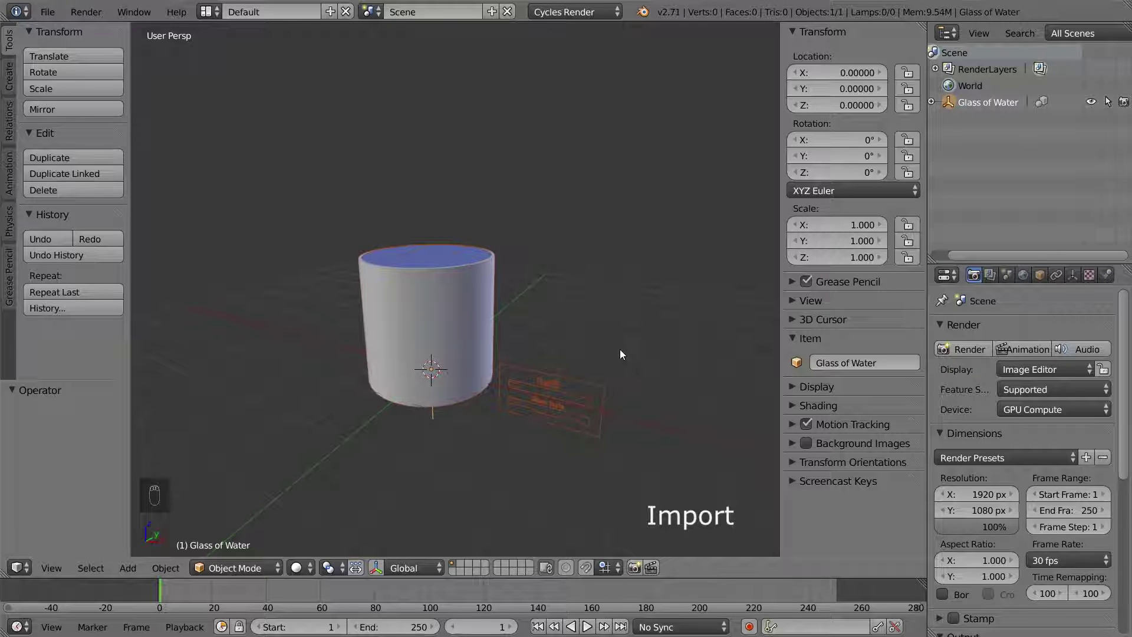
Step: In the Glass of Water import file, make a proxy of GlassControl from the linked group and enter Pose Mode
key("ctrl+alt+p")
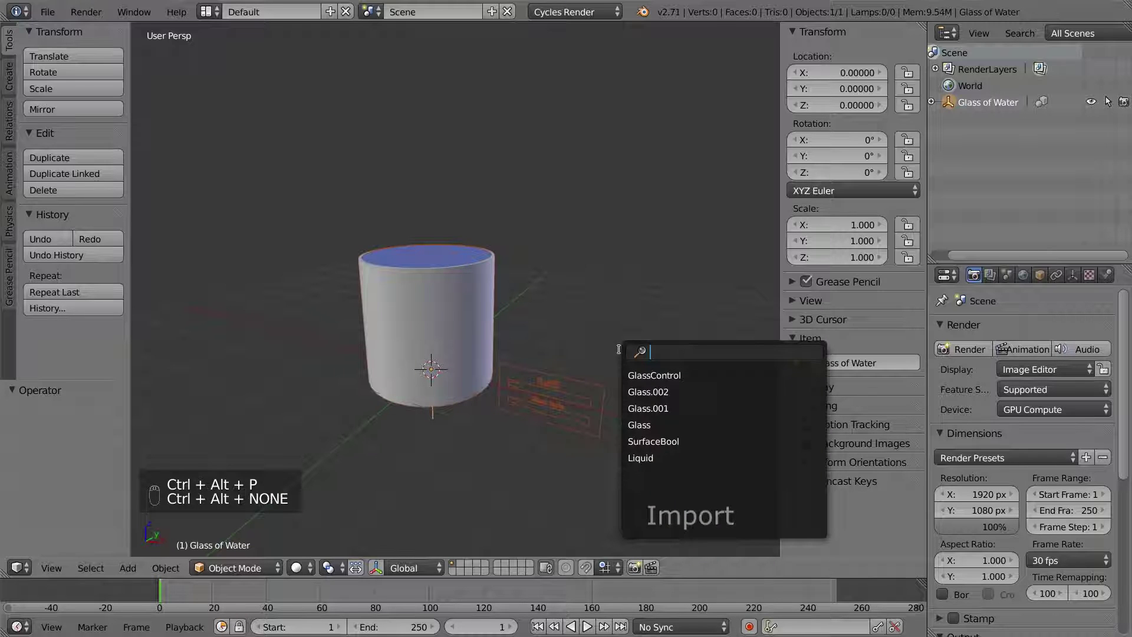
key("Return")
key("ctrl+Tab")
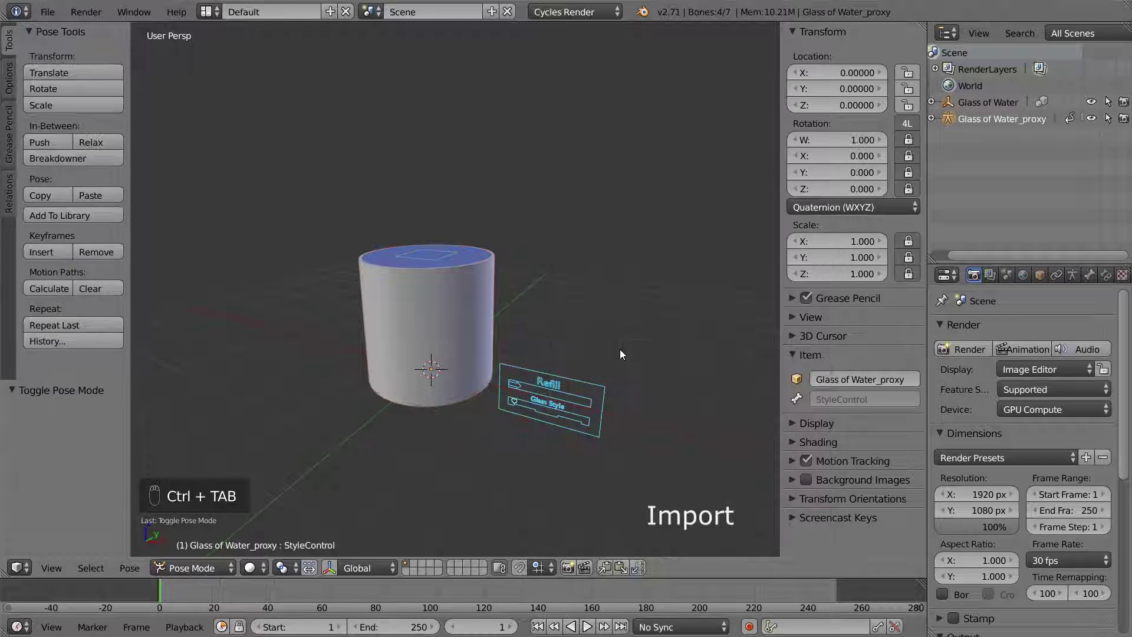
Step: Move the GlassMaster bone about -1.100 in X, -0.814 in Y and -0.728 in Z
right_click(462, 271)
key("g")
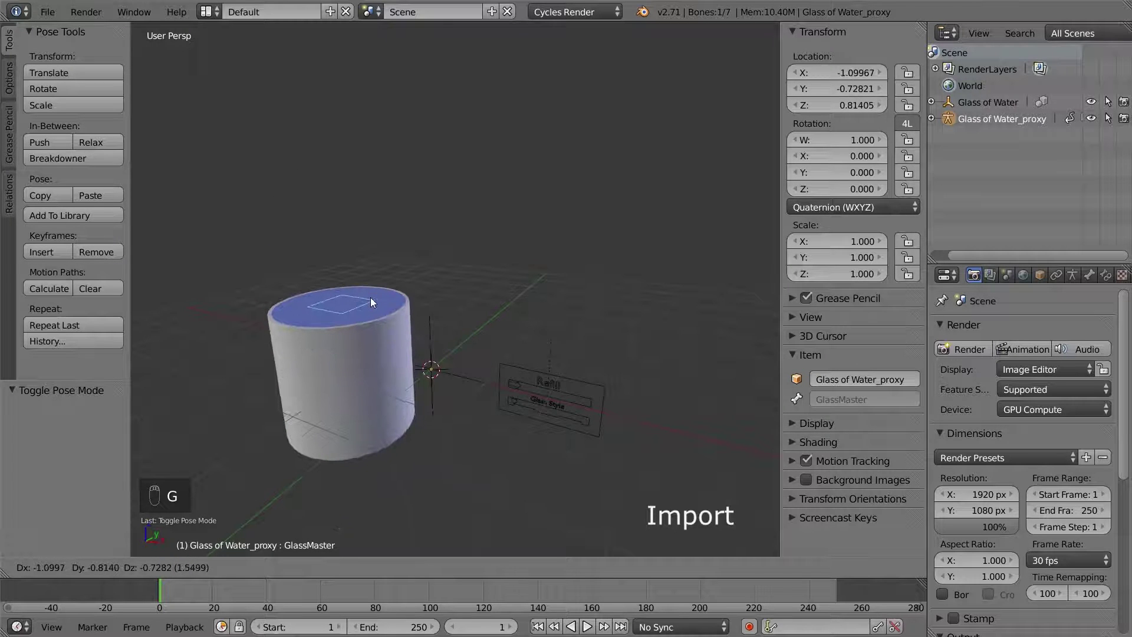
left_click(370, 299)
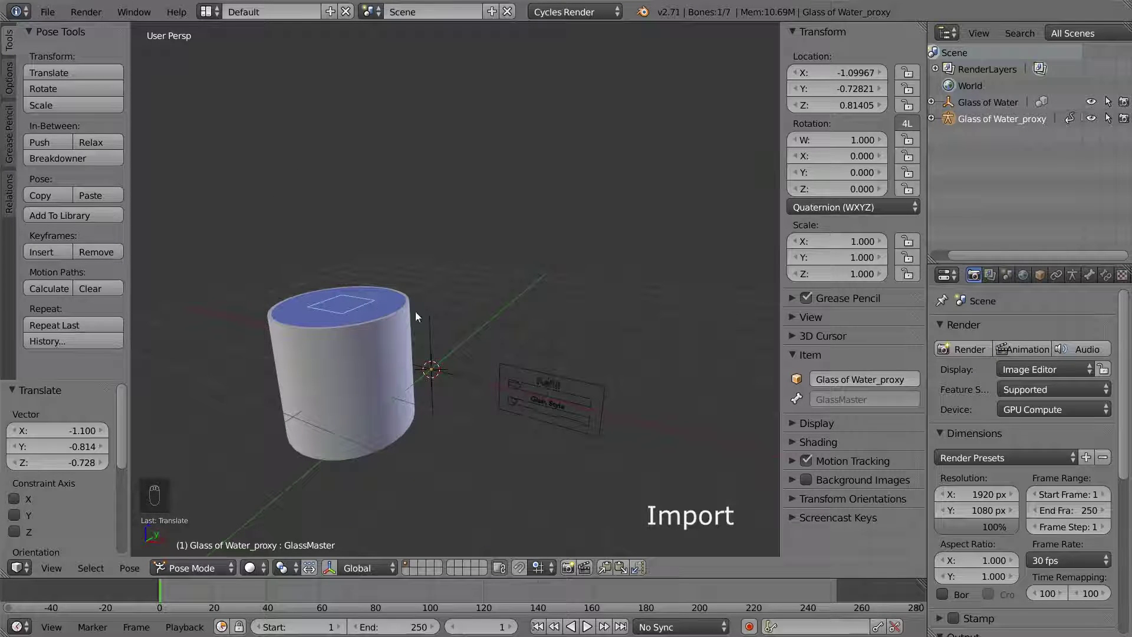
Step: Enable X-Ray display for the Glass of Water_proxy armature
left_click(1039, 276)
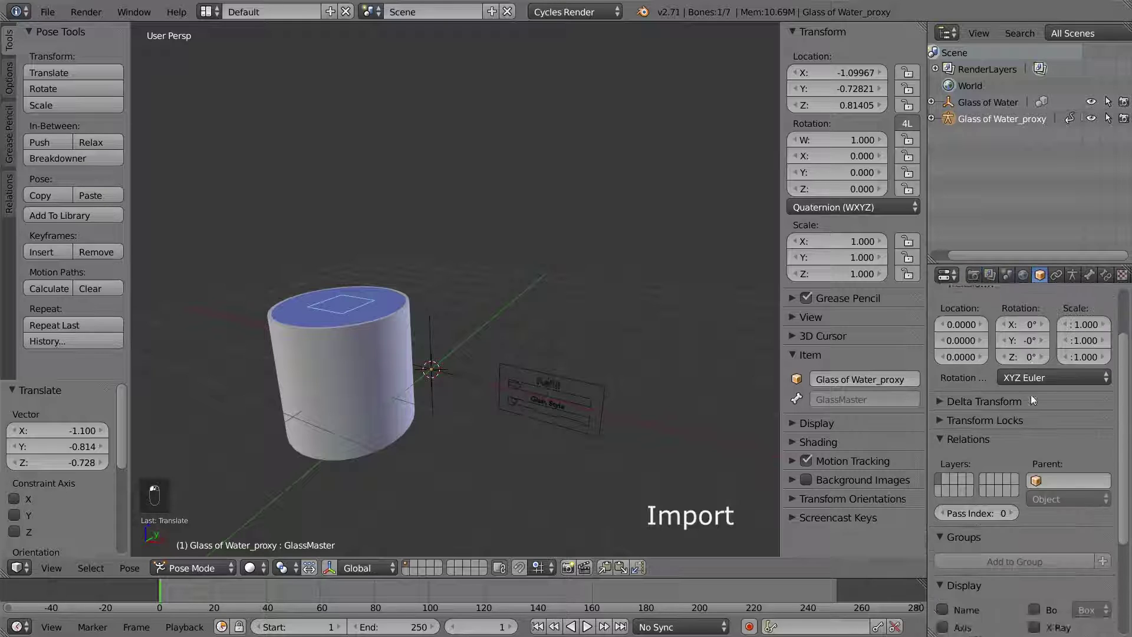
scroll(1032, 412, "down", 5)
left_click(1037, 482)
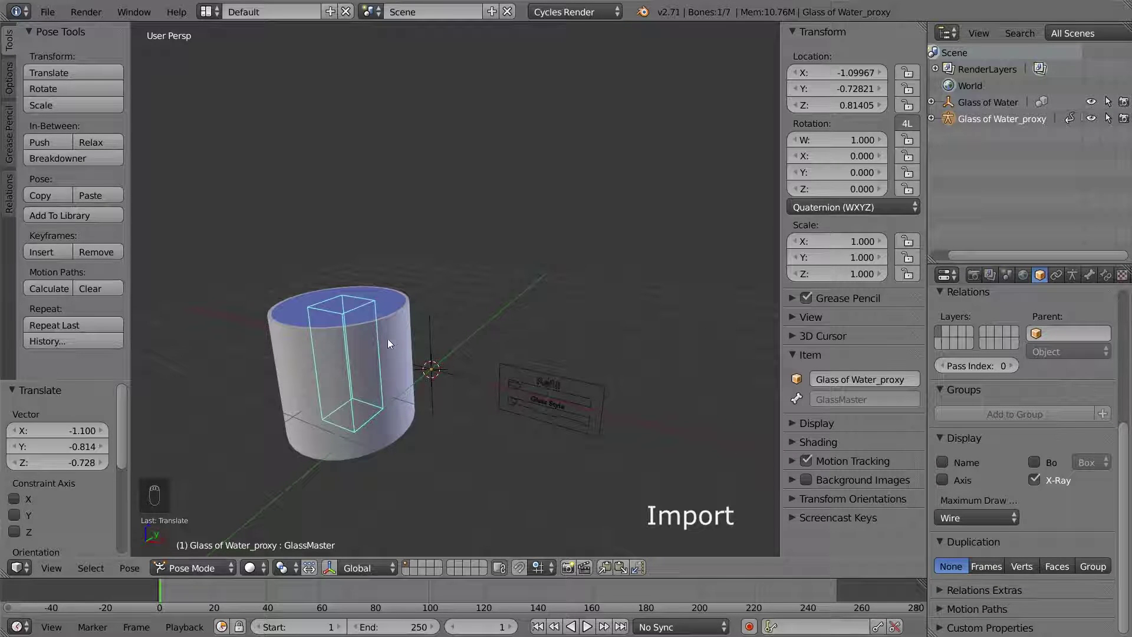
Step: Tilt the glass by rotating the GlassMaster bone with a trackball rotation of about 18.9° and 102°, followed by further free rotations
key("r")
key("r")
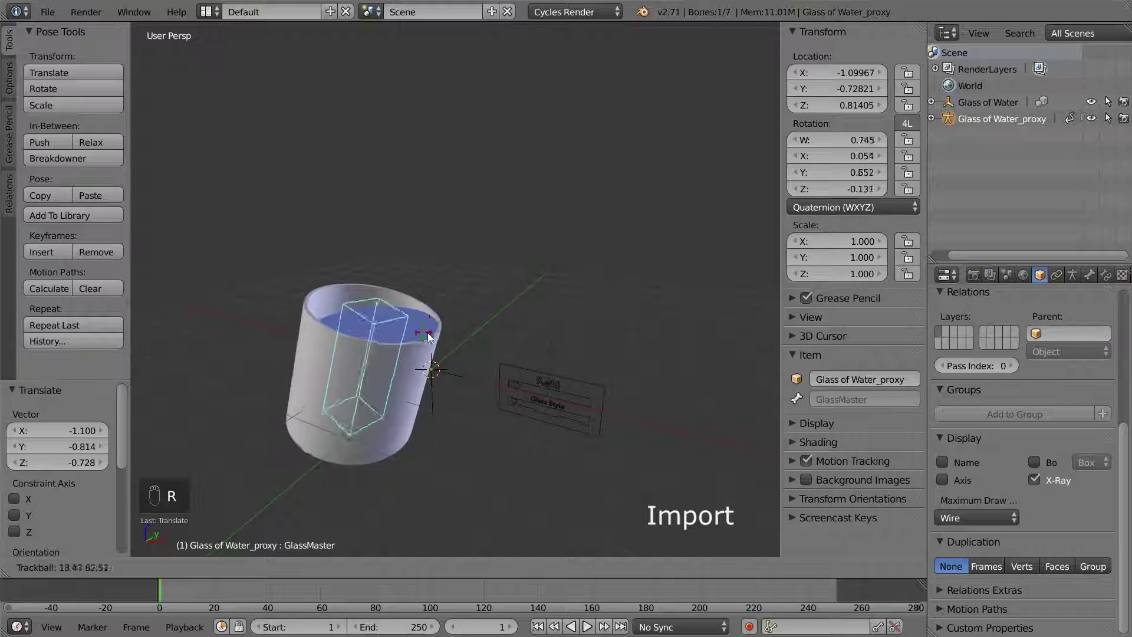
left_click(443, 340)
key("r")
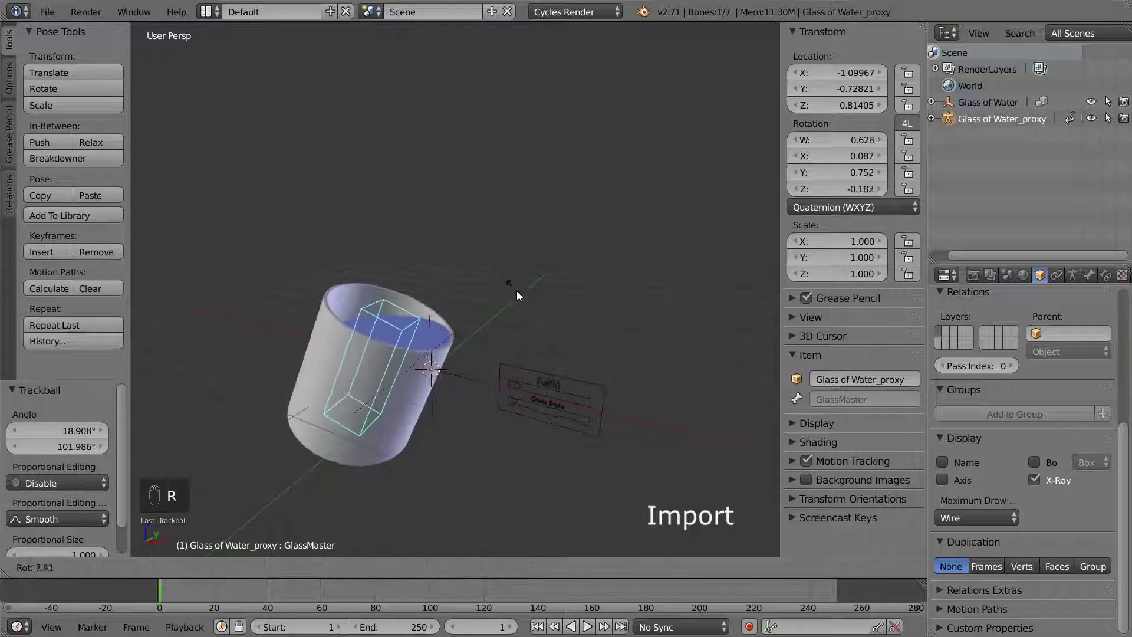
left_click(550, 338)
key("r")
left_click(444, 270)
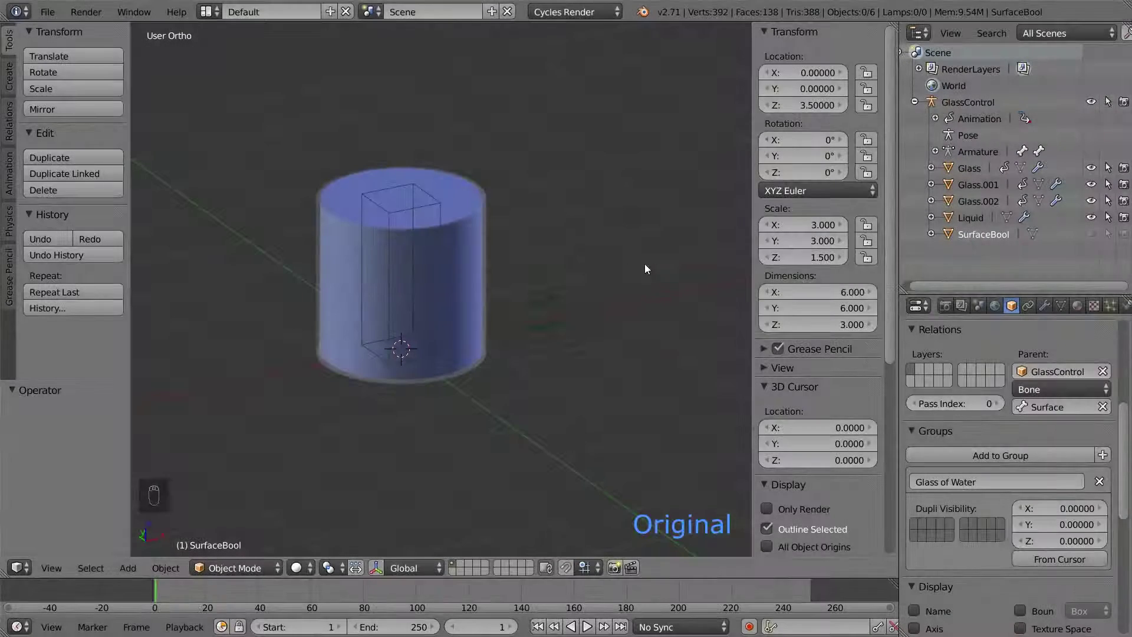
Step: In the original glass file, set the Glass object's maximum draw type to Wire and disable its transparency display
right_click(487, 239)
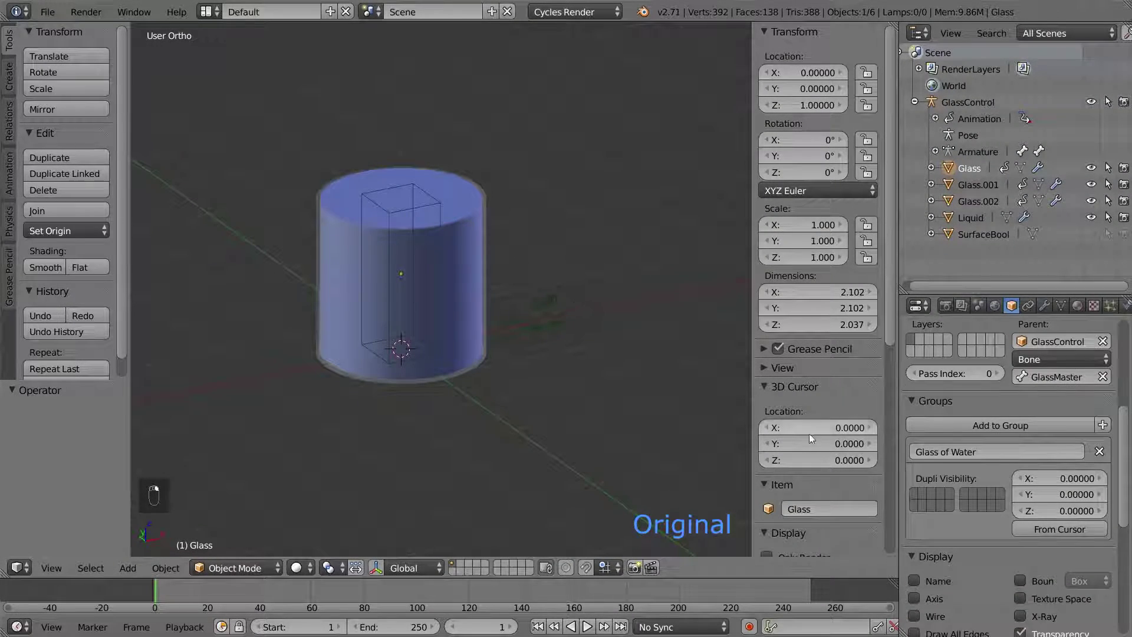
scroll(922, 516, "down", 5)
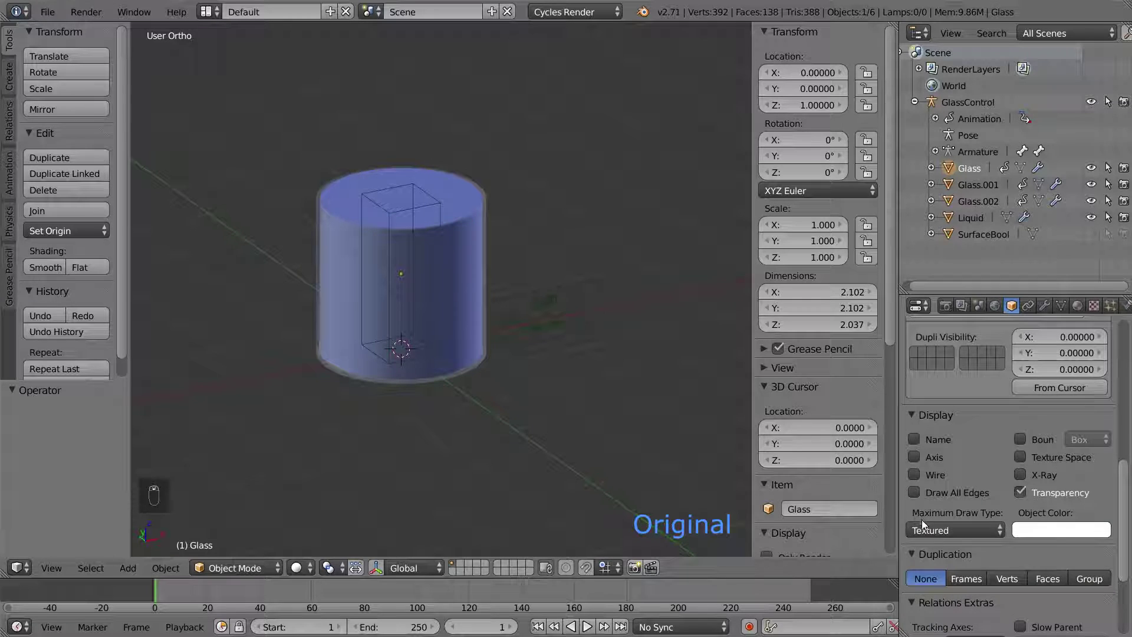
left_click(989, 528)
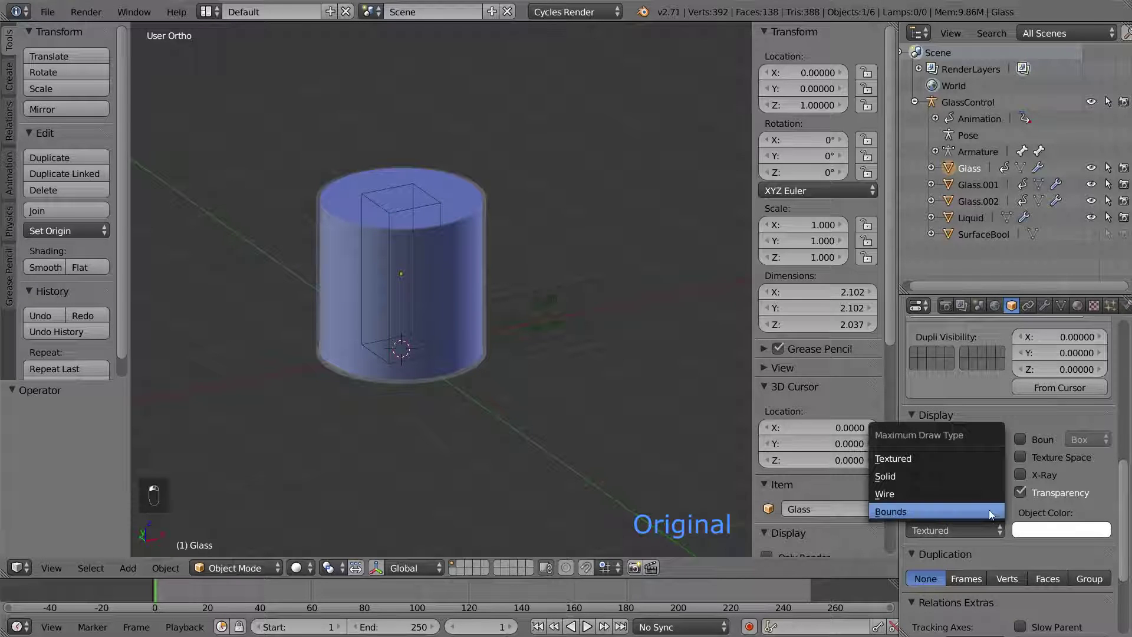
left_click(1019, 491)
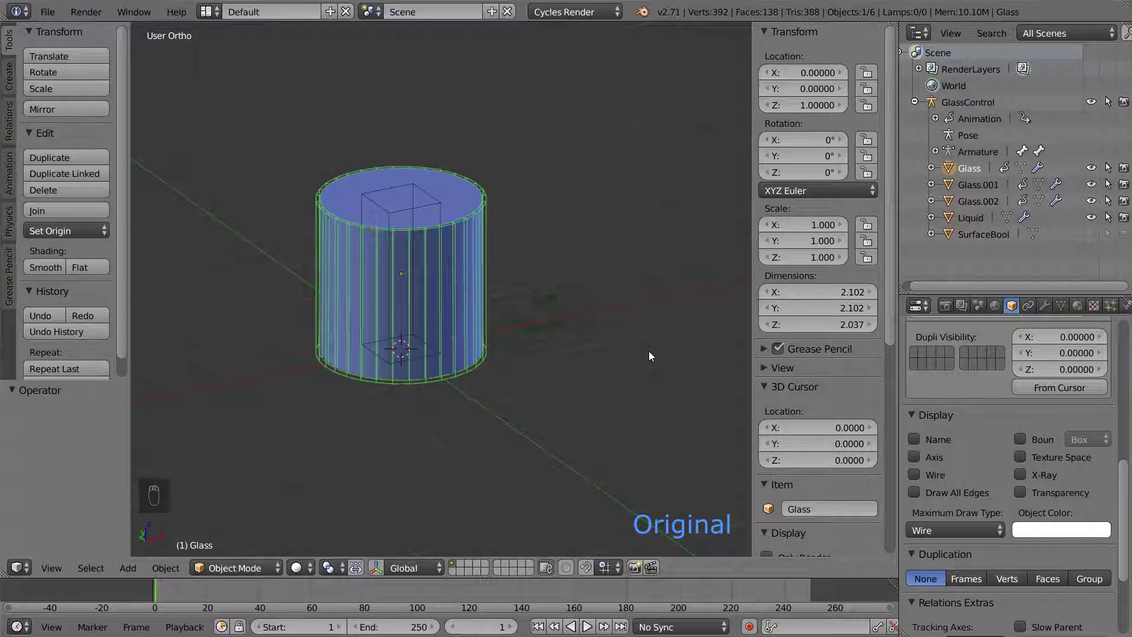
Step: Duplicate the Liquid object in place and rename the copy Milk
right_click(462, 213)
key("shift+d")
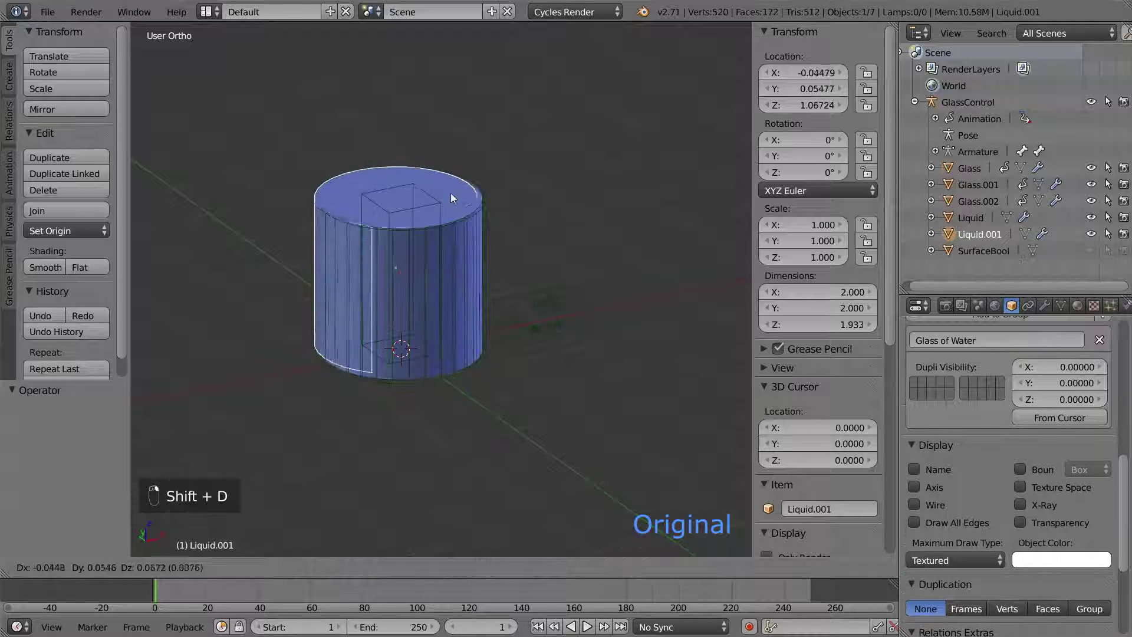
right_click(543, 160)
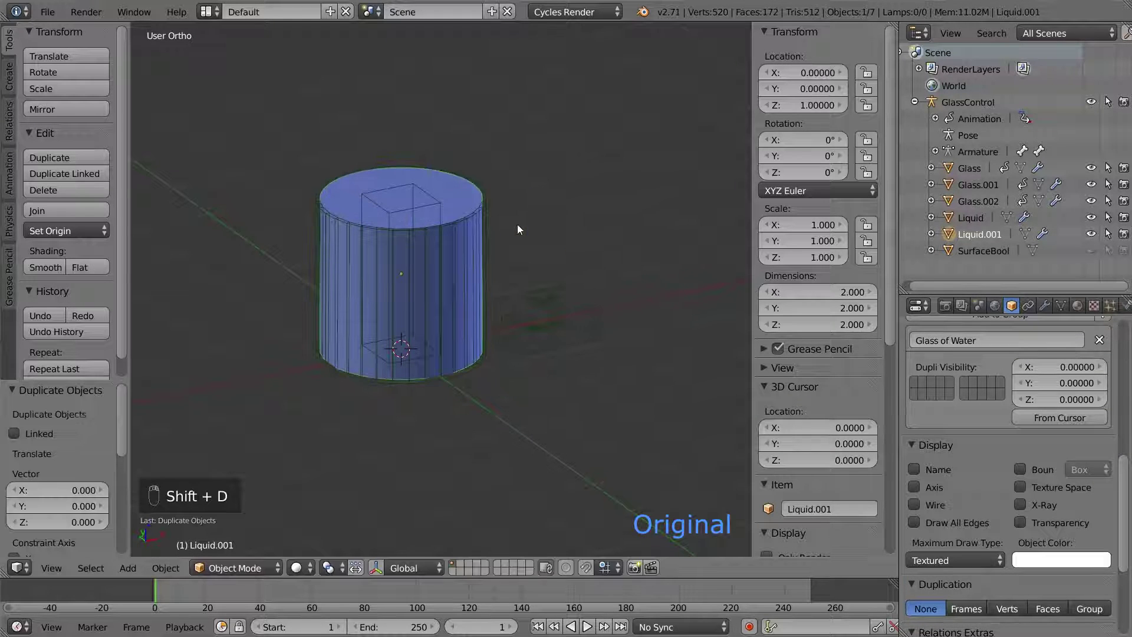
left_click(816, 509)
type("Milk")
key("Return")
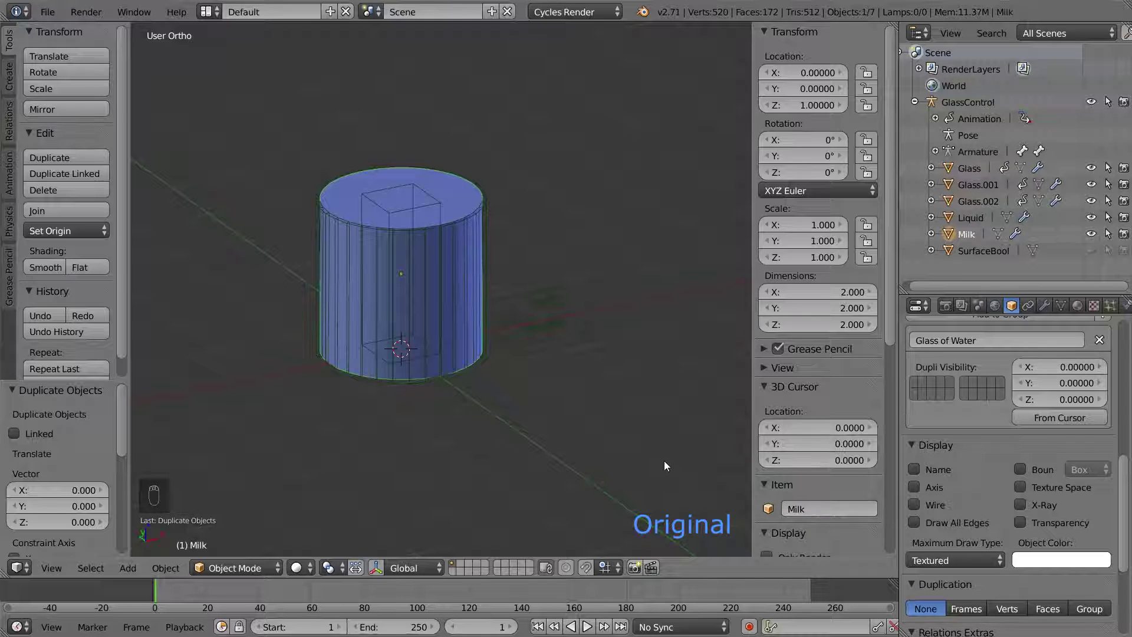
Step: Move Milk to layer 2 and display only that layer
key("m")
left_click(805, 489)
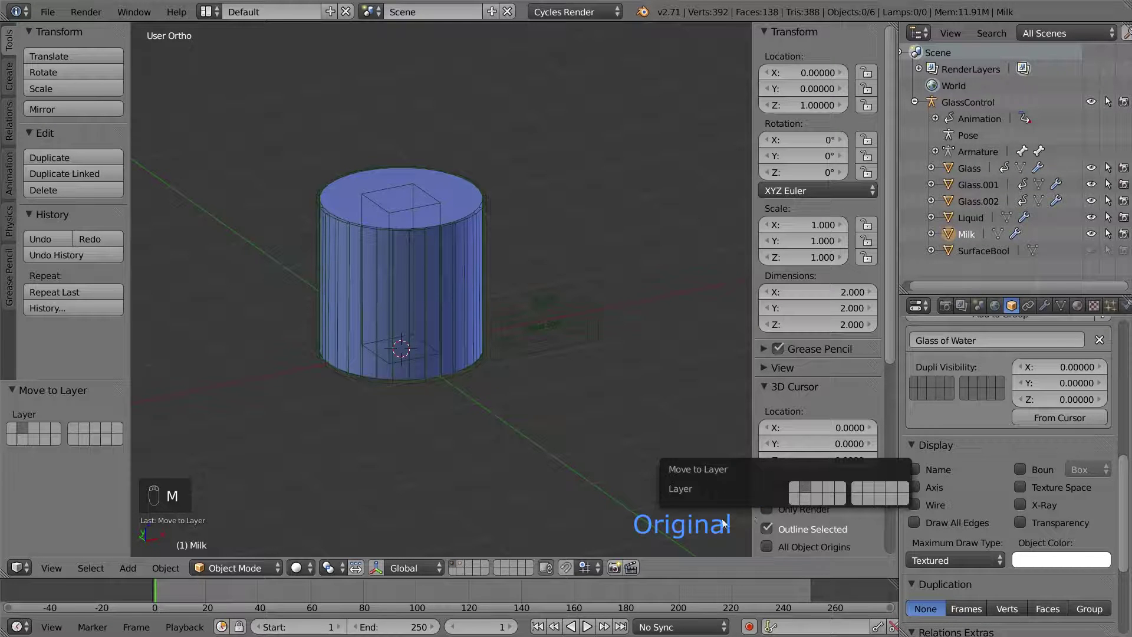
left_click(462, 565)
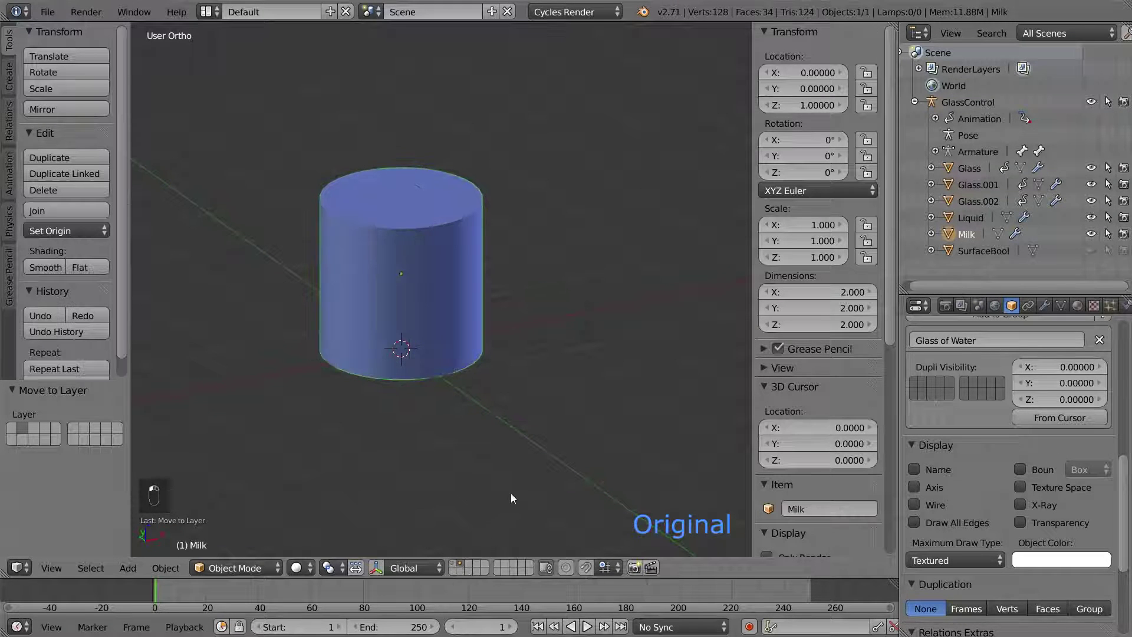
Step: Make Milk's material single-user and set its viewport color to white with saturation 0 and value 1
left_click(1077, 305)
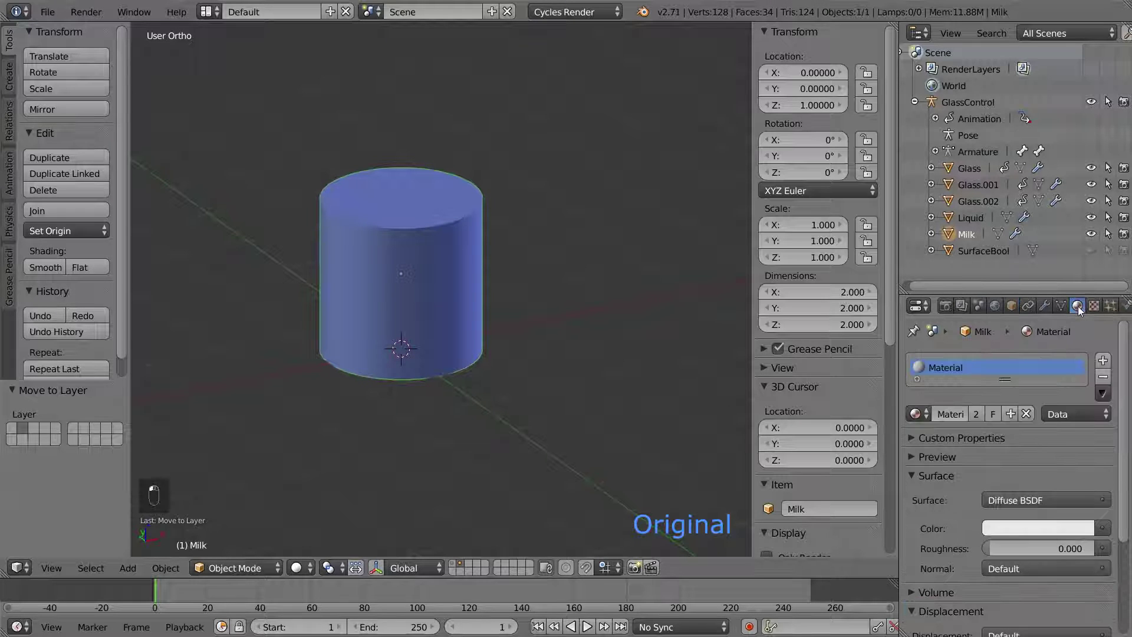
left_click(975, 414)
scroll(975, 415, "down", 5)
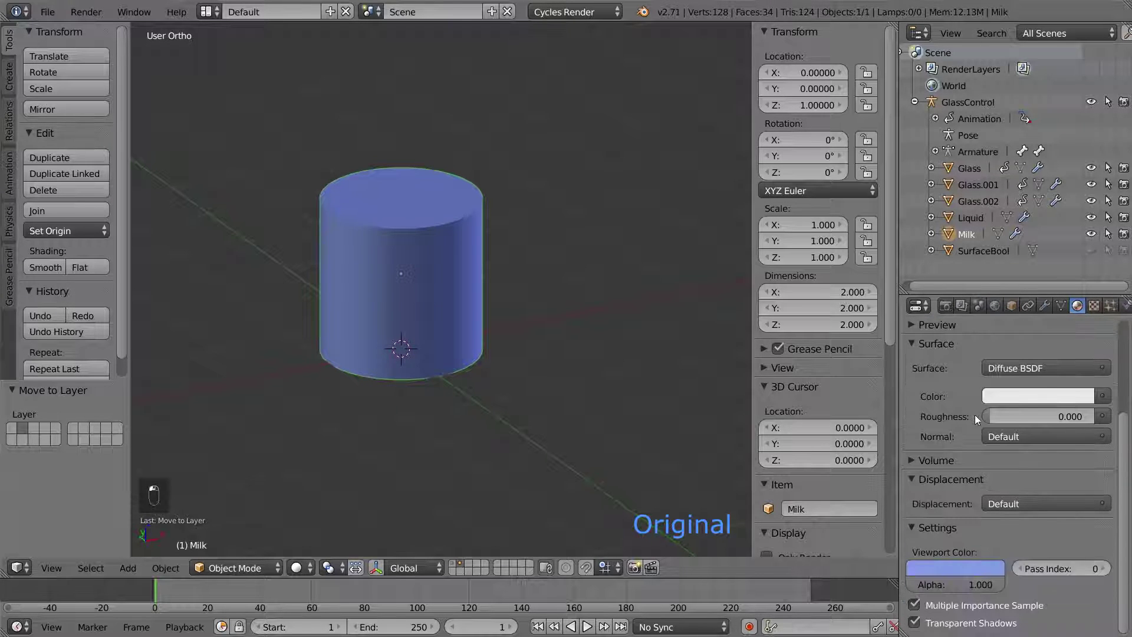
left_click(955, 570)
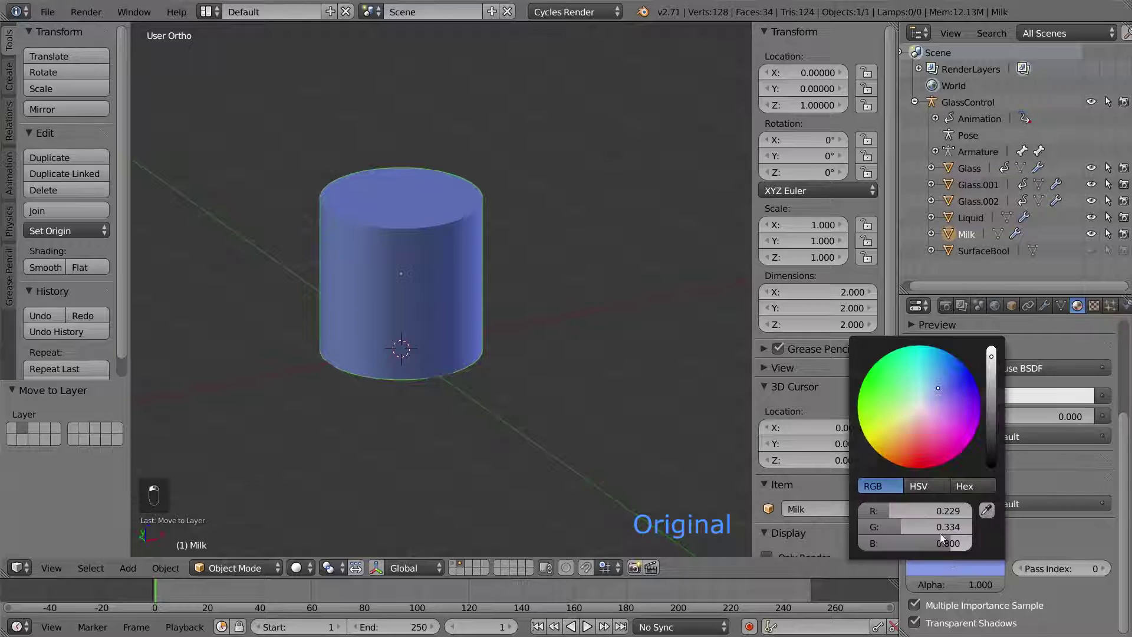
left_click(924, 487)
left_click_drag(943, 526, 867, 527)
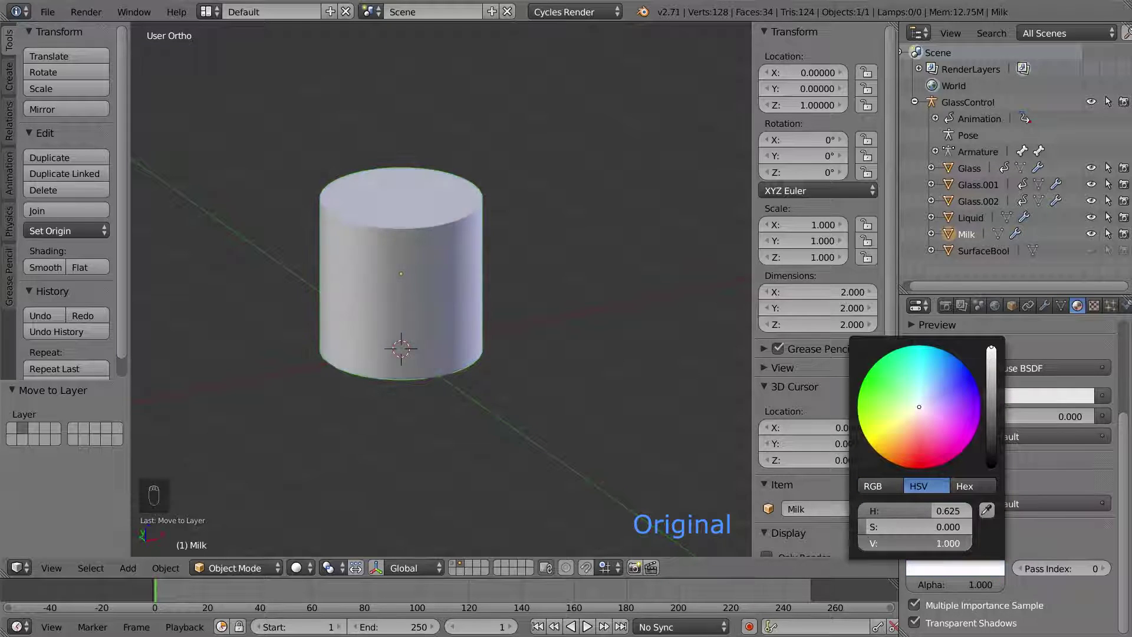
Step: Duplicate Milk in place and rename the copy Coffee
key("shift+d")
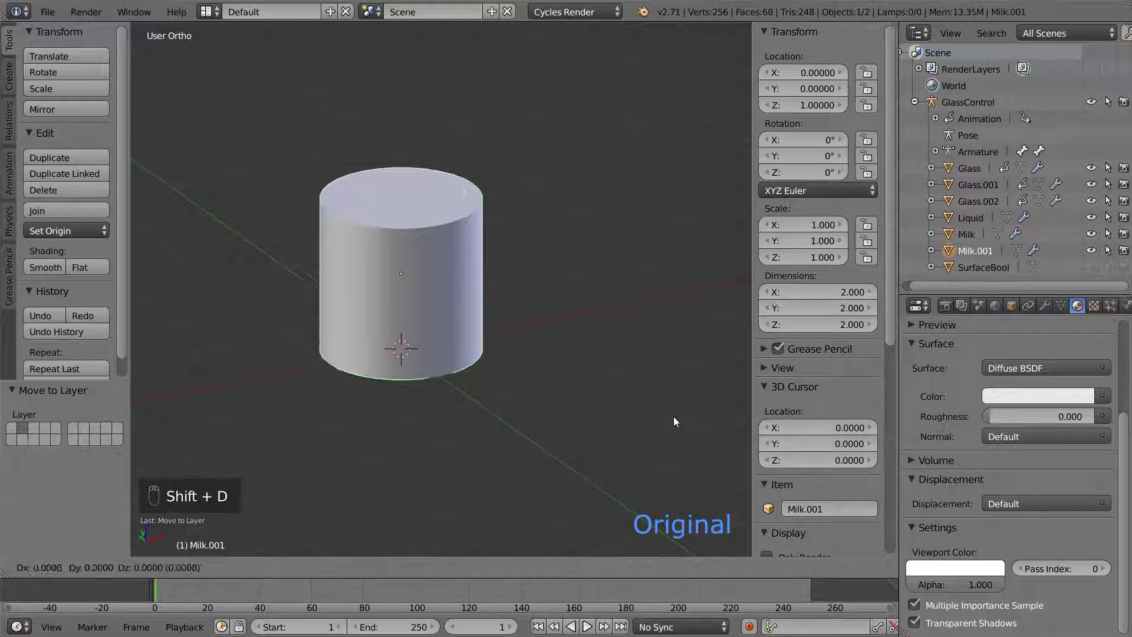
right_click(745, 402)
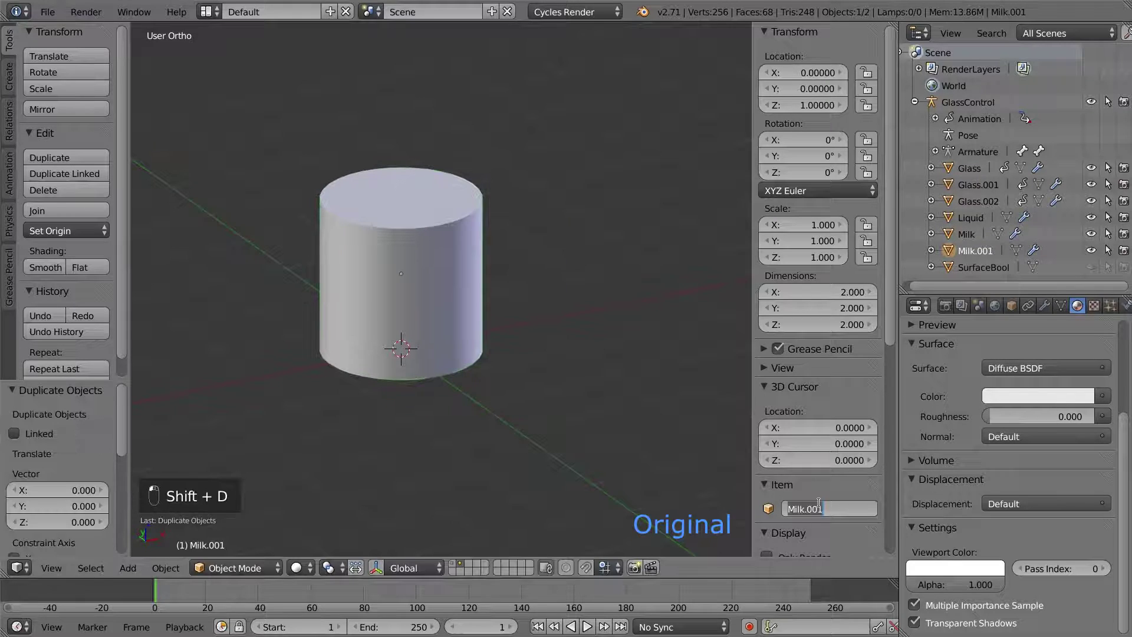
type("Coffee")
key("Return")
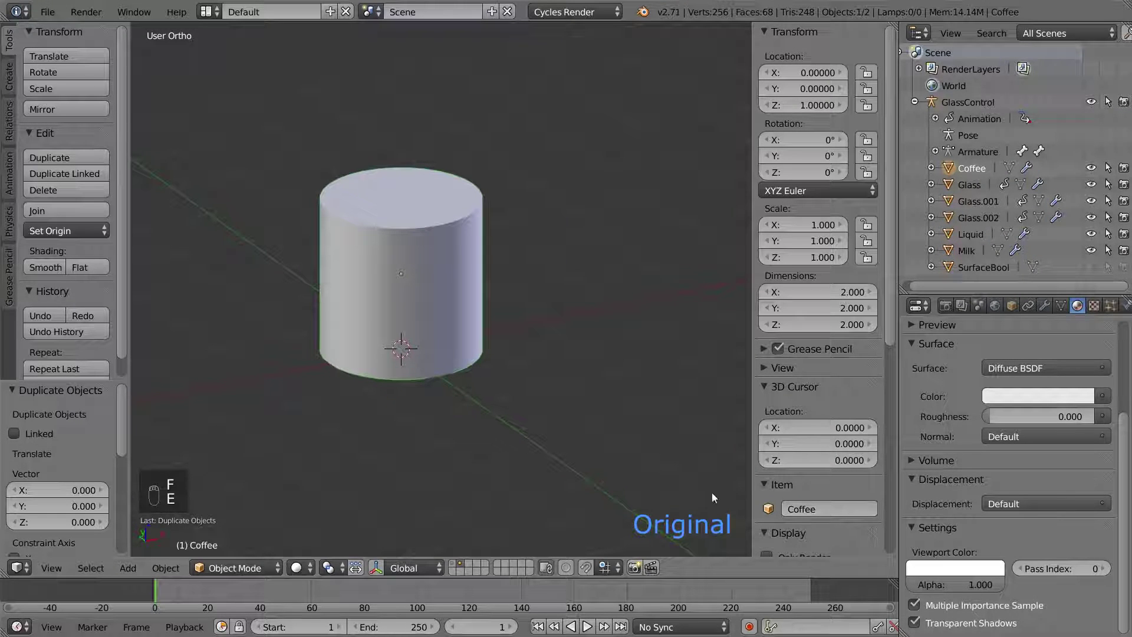
Step: Move Coffee to layer 3 and display only that layer
key("m")
left_click(806, 497)
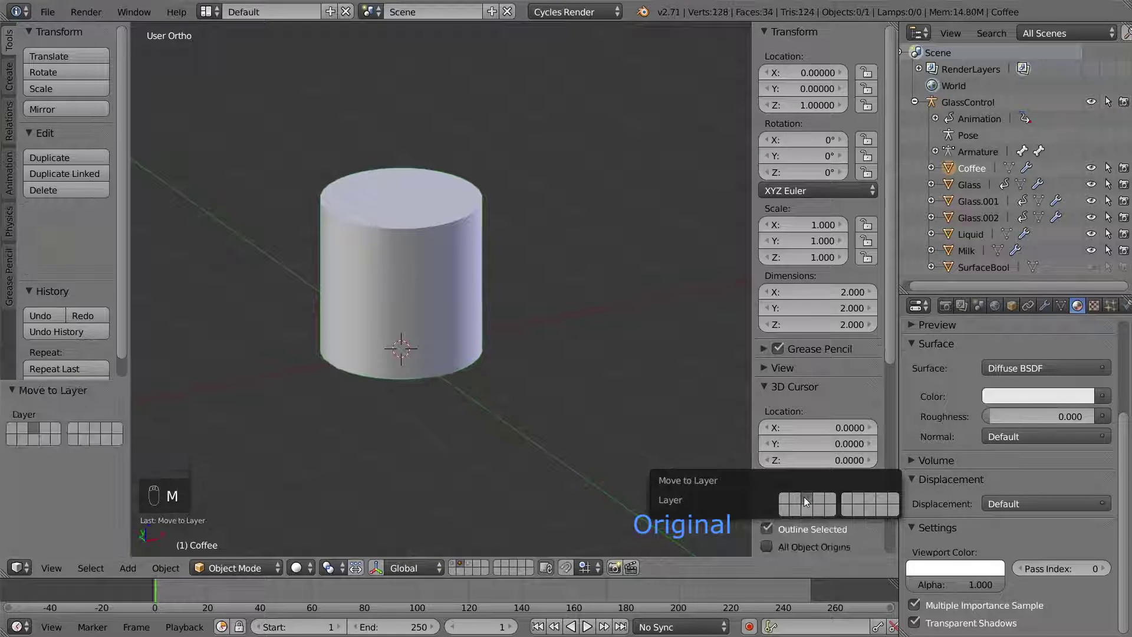
left_click(468, 563)
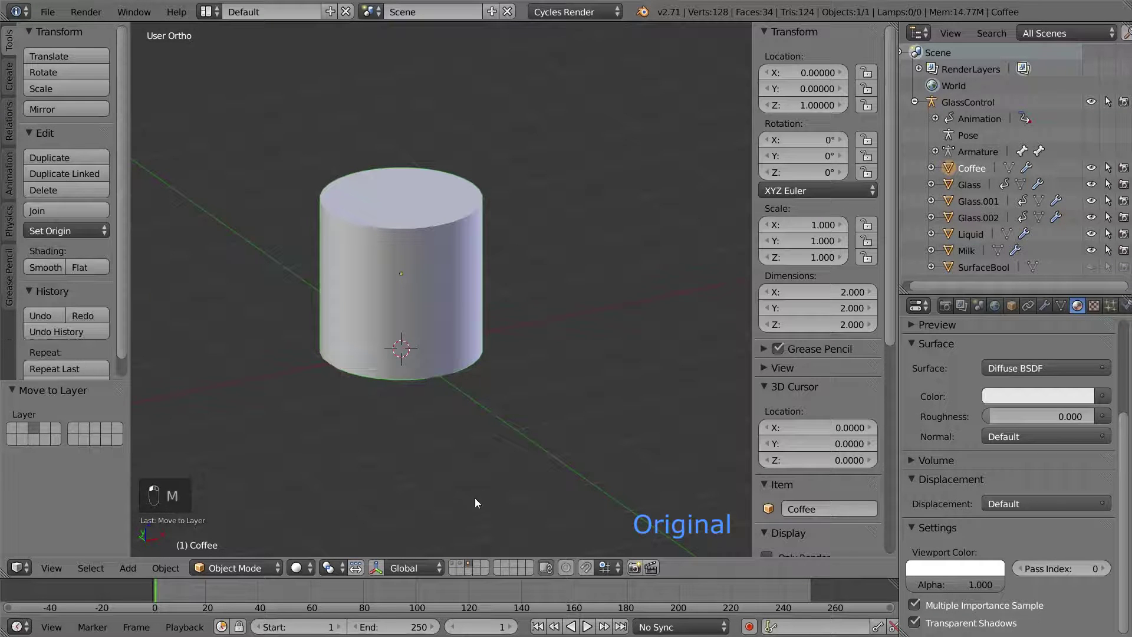
Step: Make Coffee's material single-user and set its viewport color to a very dark red with value about 0.152
scroll(992, 365, "up", 5)
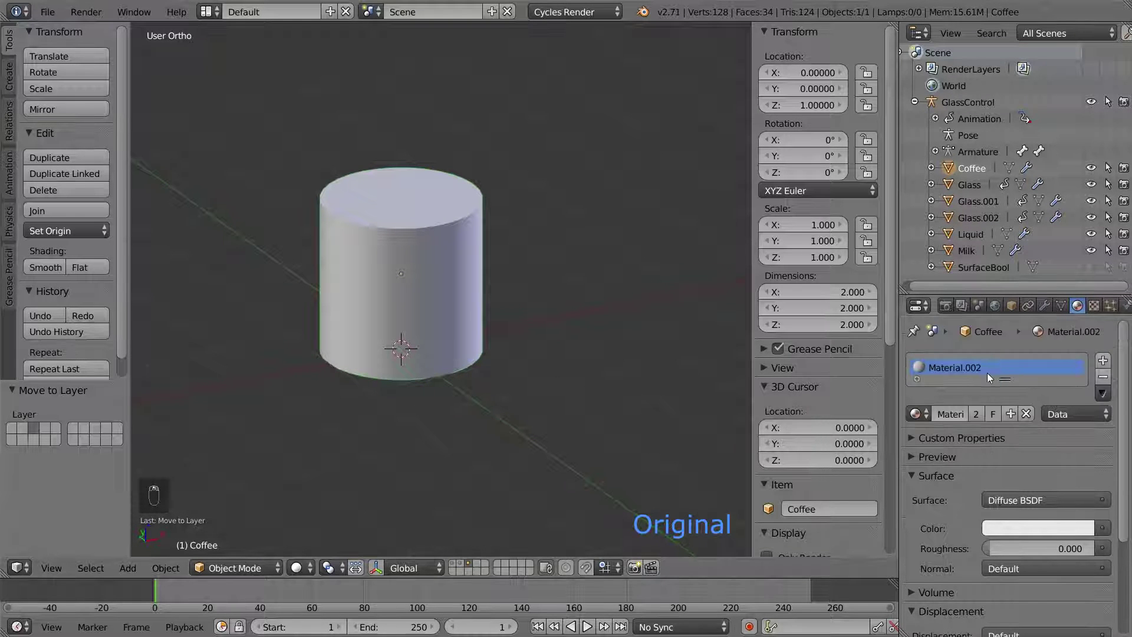
scroll(978, 425, "down", 5)
left_click(968, 568)
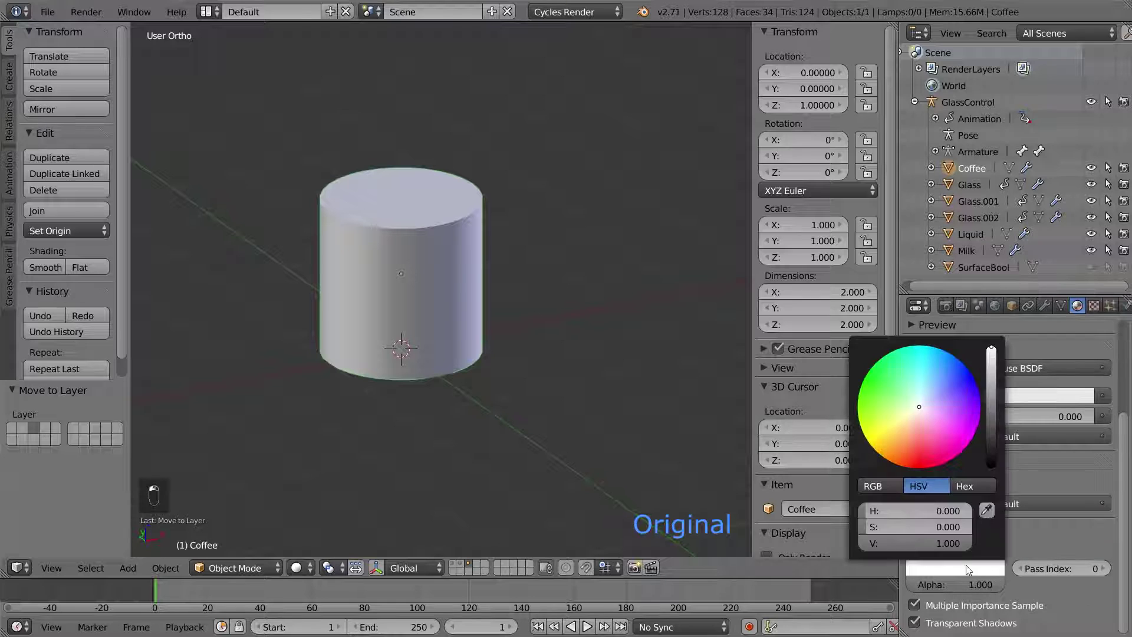
left_click(990, 450)
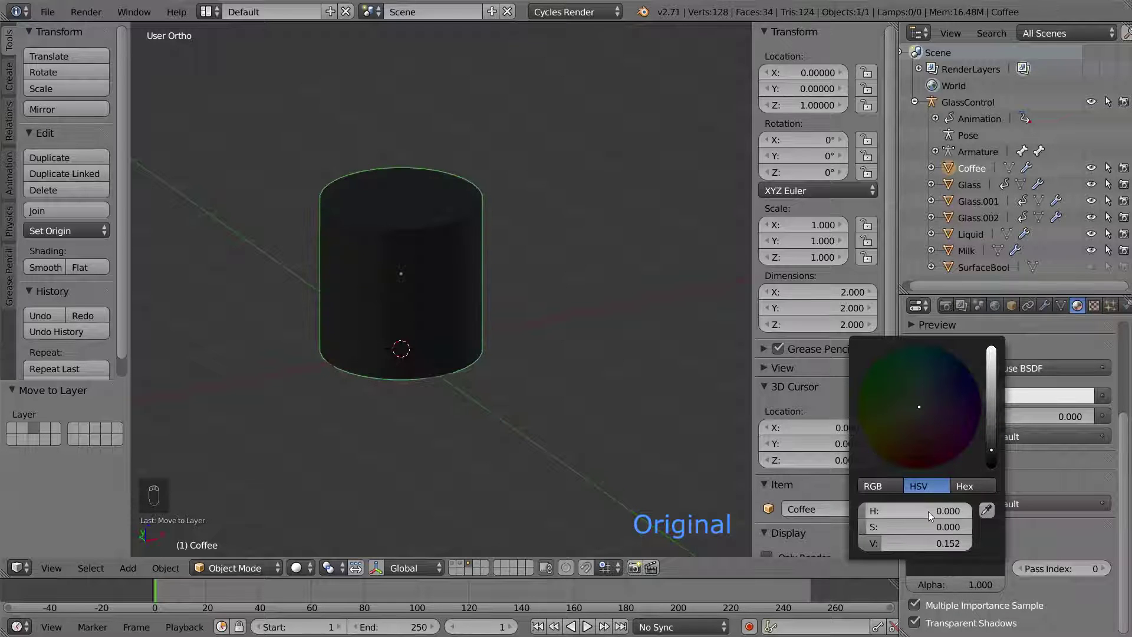
left_click_drag(933, 526, 942, 527)
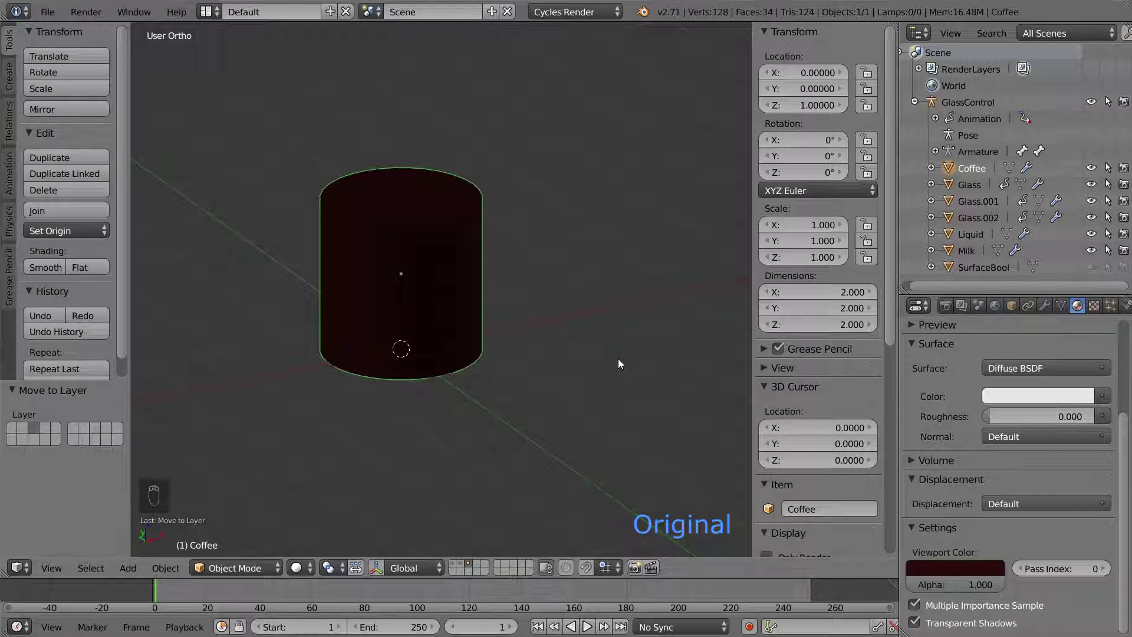
Step: Display the other glass layers alongside Coffee's and select every object except Liquid and Coffee
left_click(456, 565, "shift")
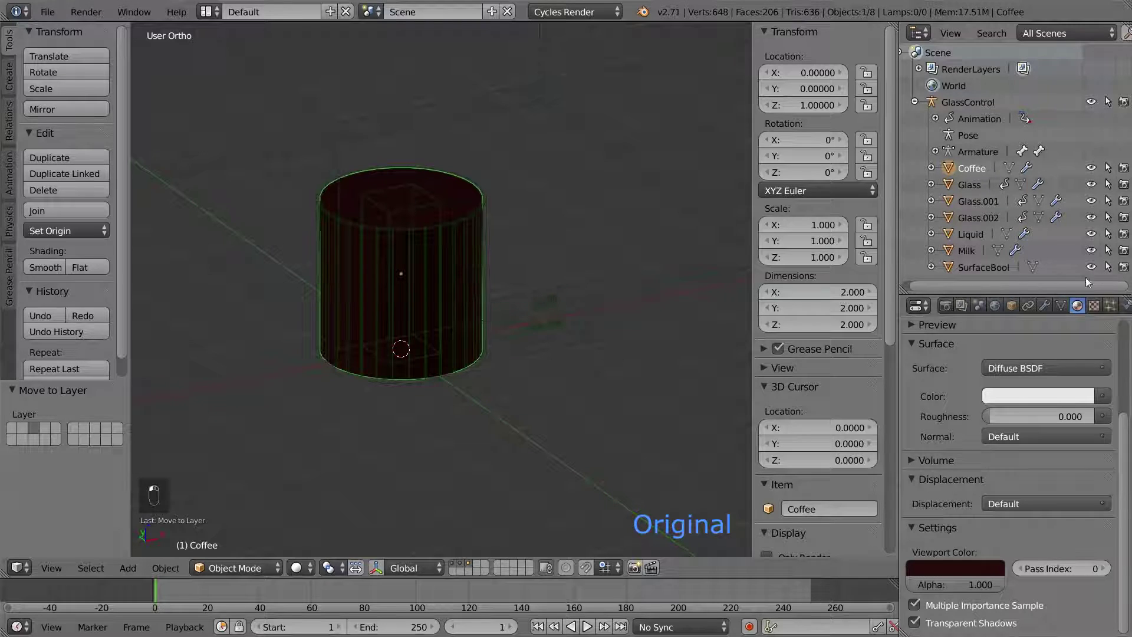
key("a")
key("a")
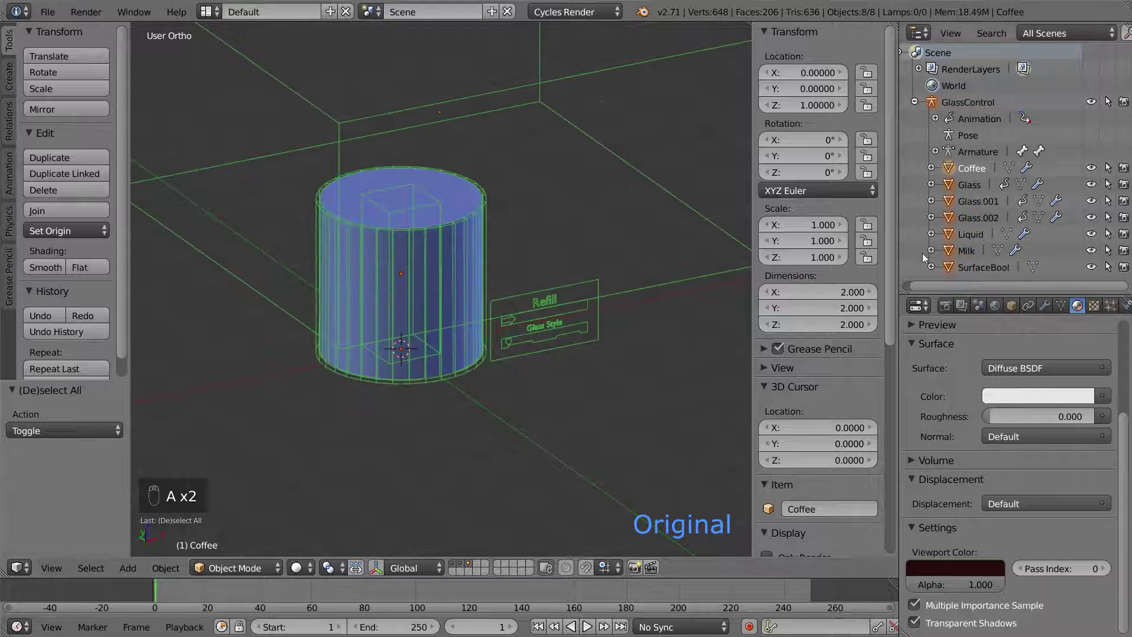
left_click(950, 234)
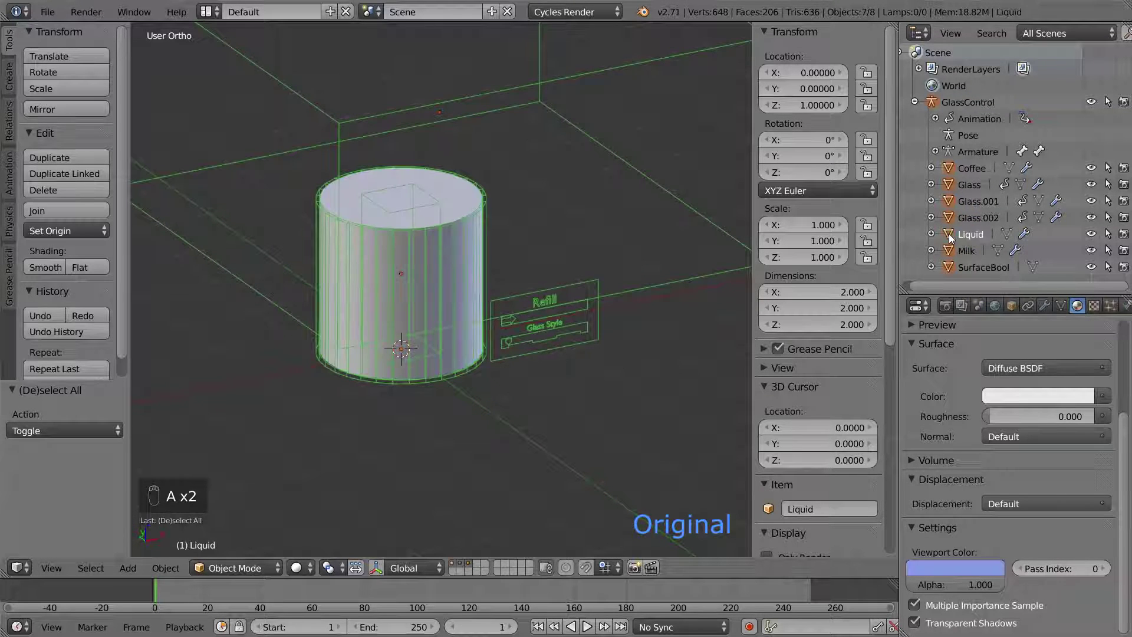
left_click(949, 167)
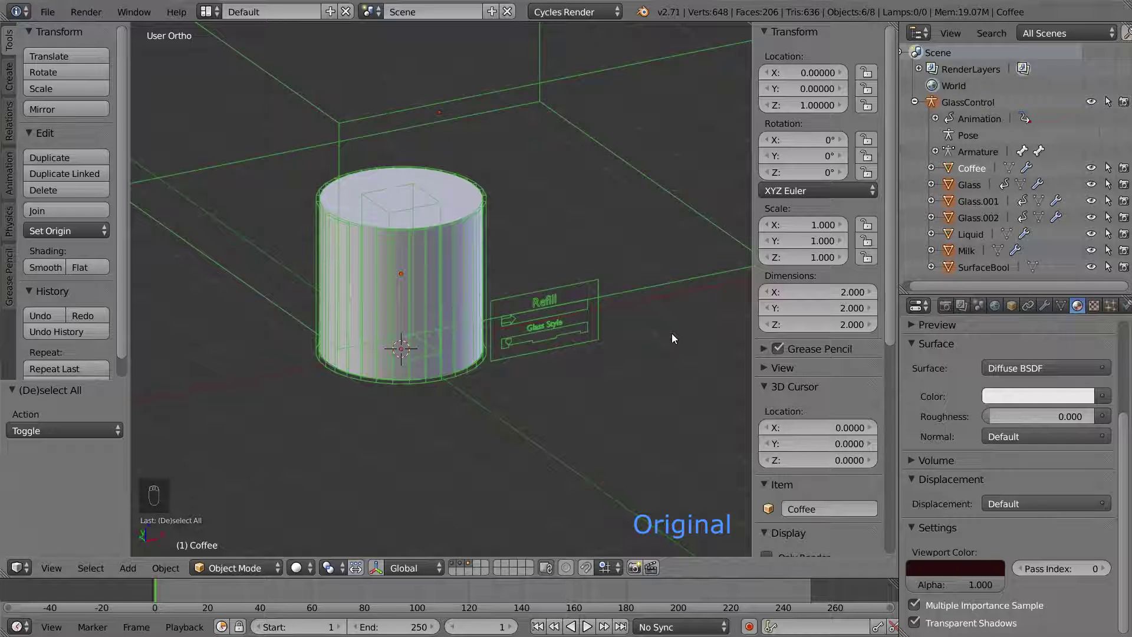
Step: Create a new group from the selected objects and name it Glass of Milk
key("ctrl+g")
left_click(106, 431)
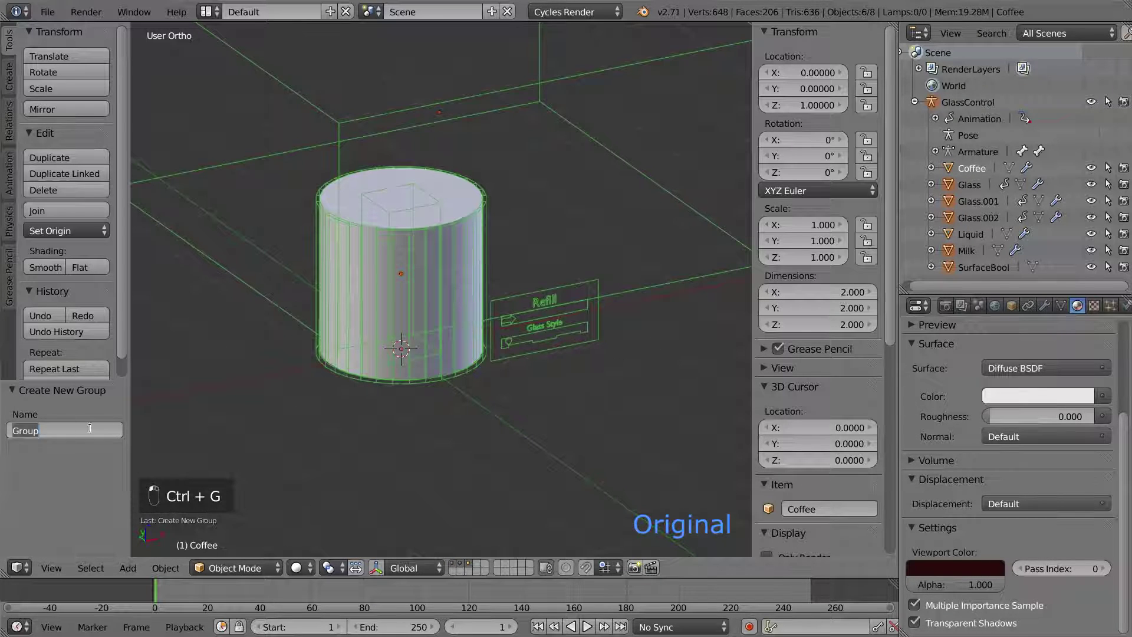
type("Glass of Milk")
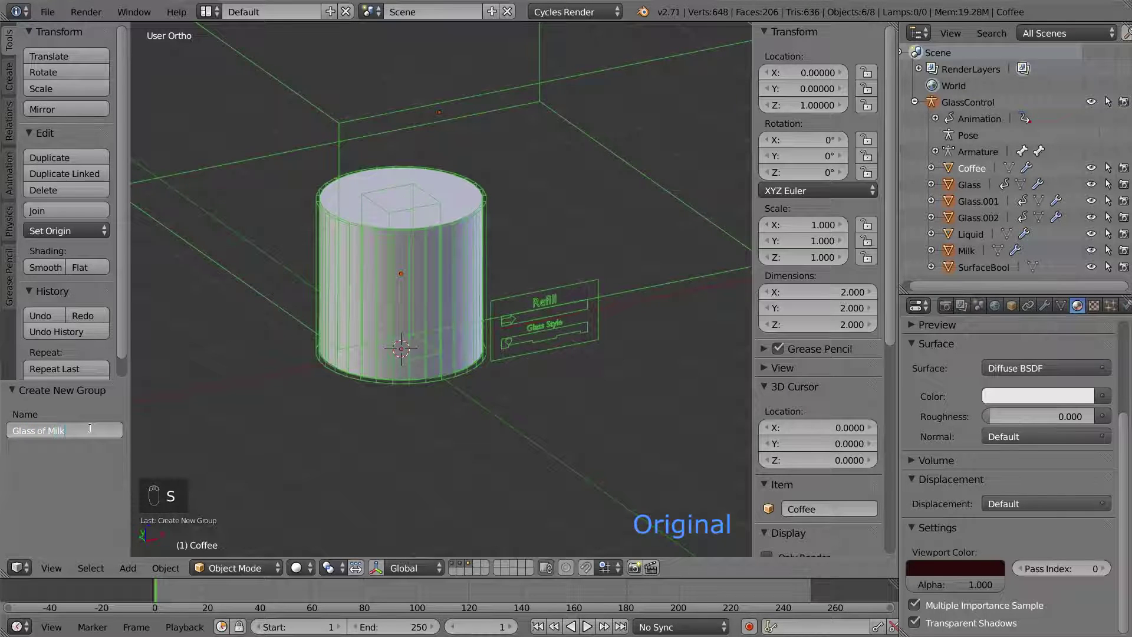
key("Return")
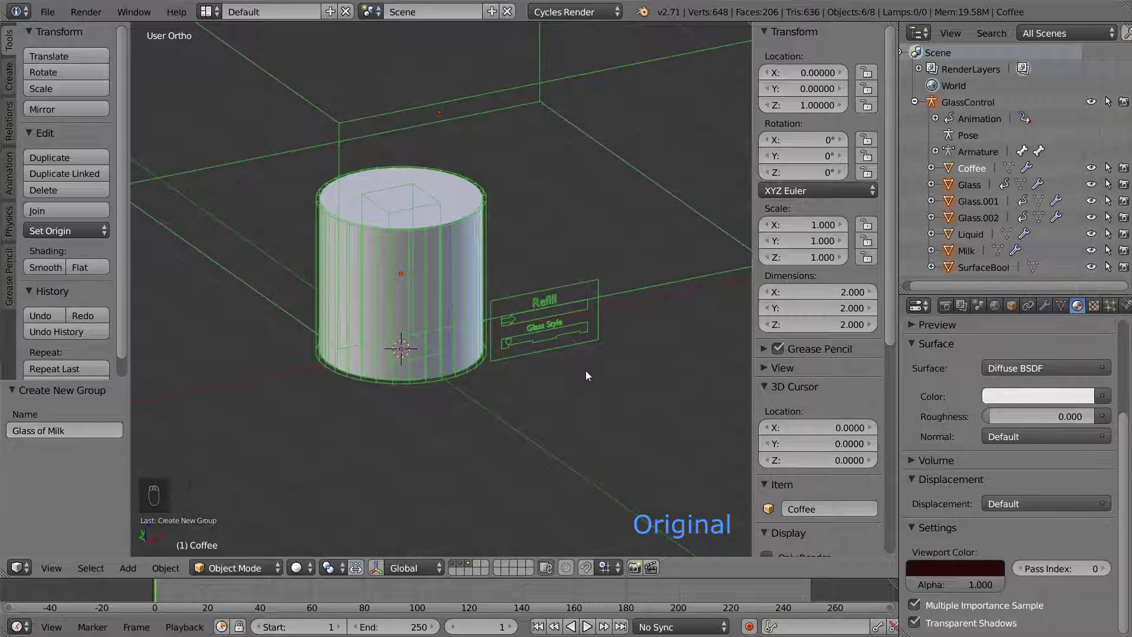
Step: Swap Milk for Coffee in the selection and create a new group named Glass of Coffee
left_click(950, 254)
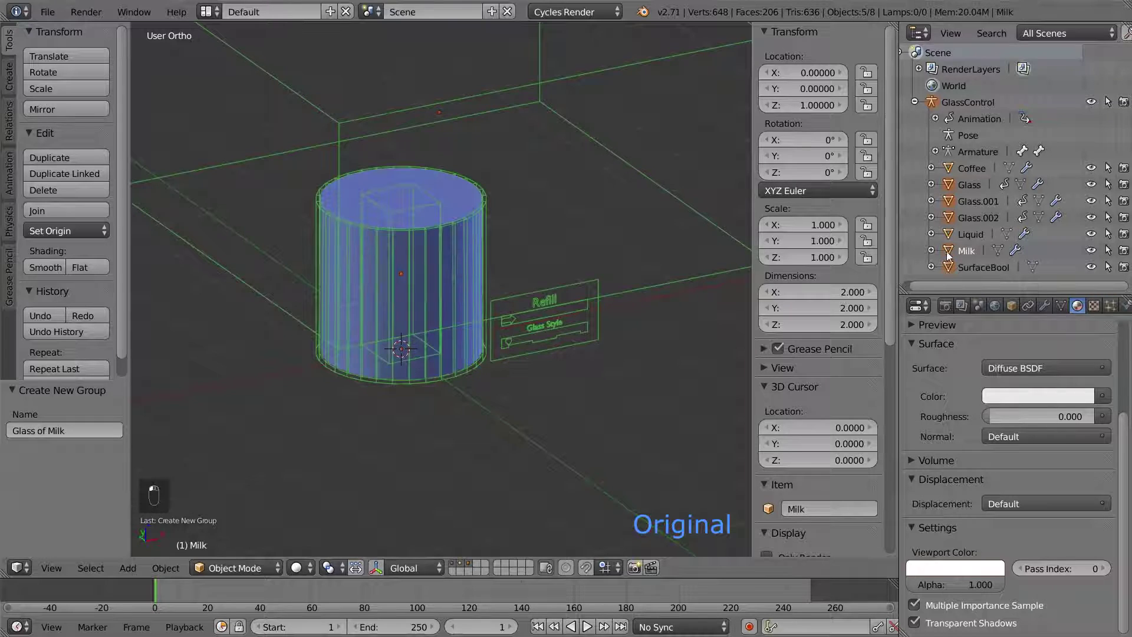
left_click(951, 170)
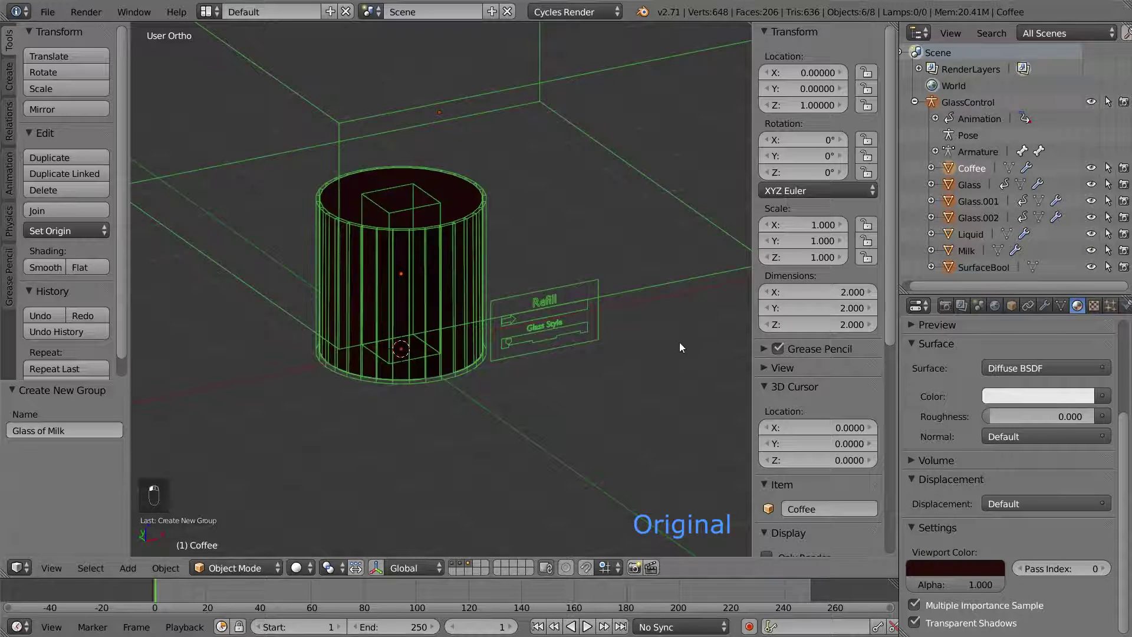
key("ctrl+g")
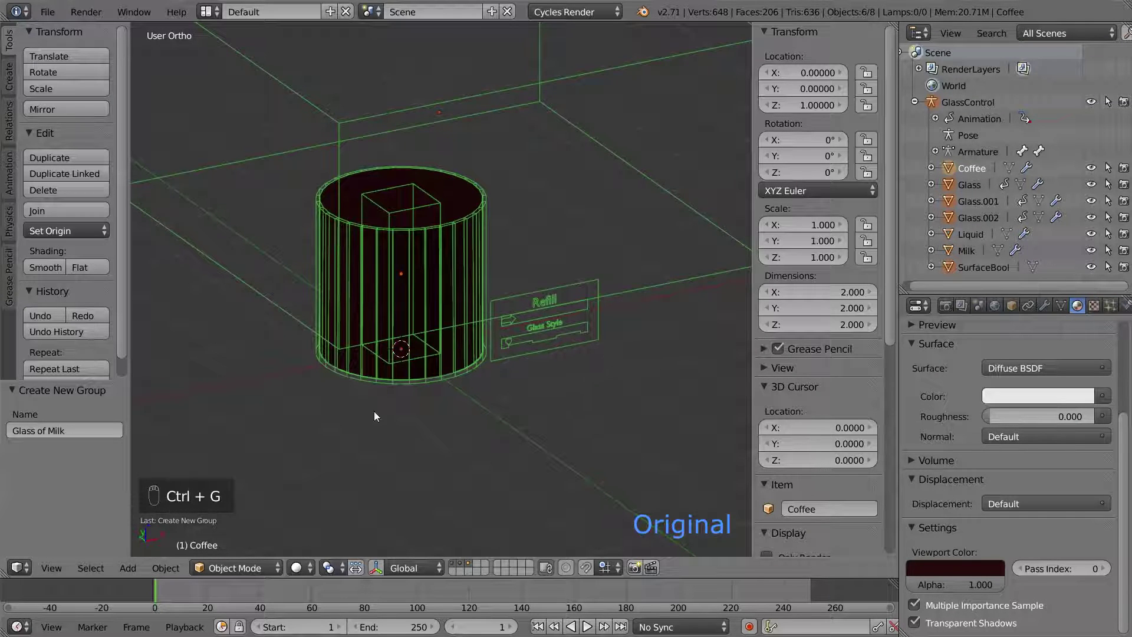
double_click(90, 429)
type("Coffee")
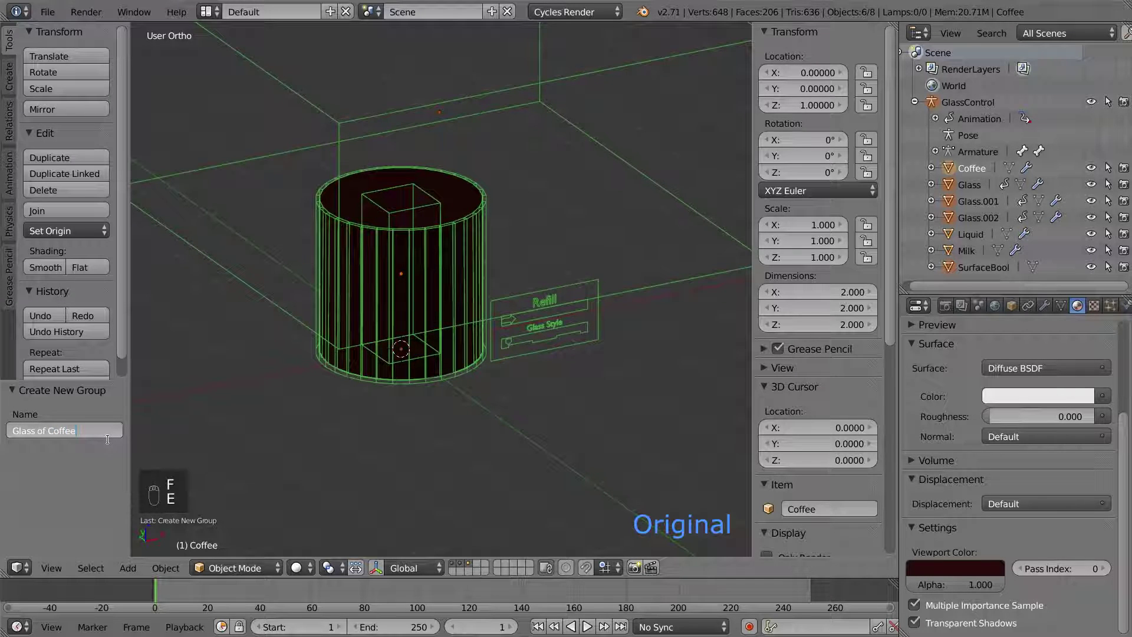
key("Return")
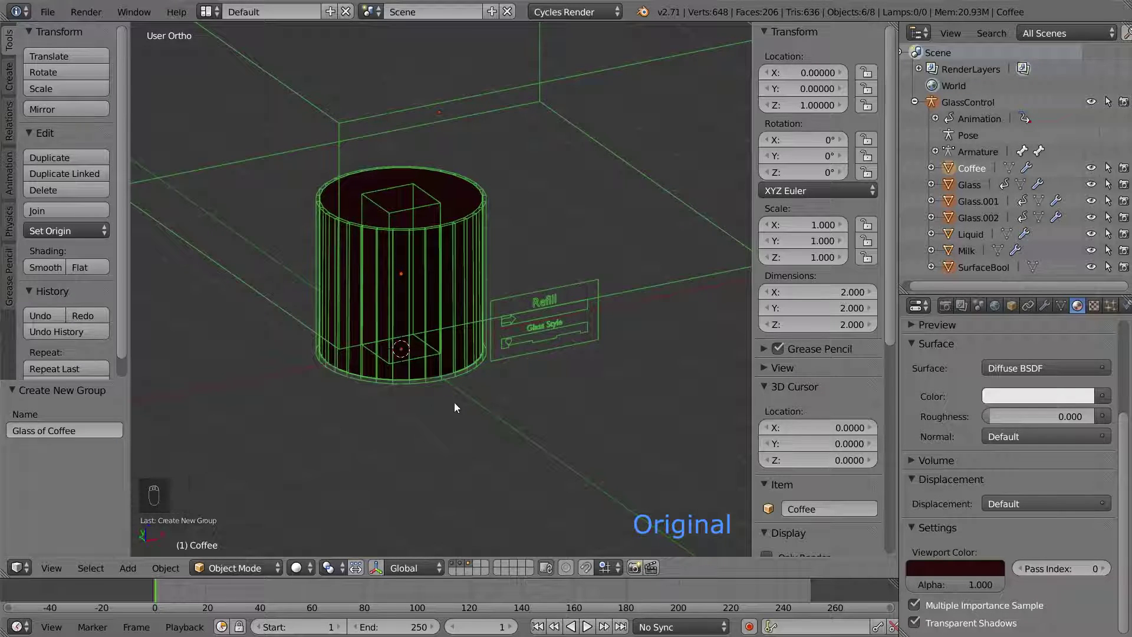
Step: Remove both Milk and Coffee from the Glass of Water group
left_click(960, 252)
left_click(1011, 305)
scroll(1031, 384, "down", 8)
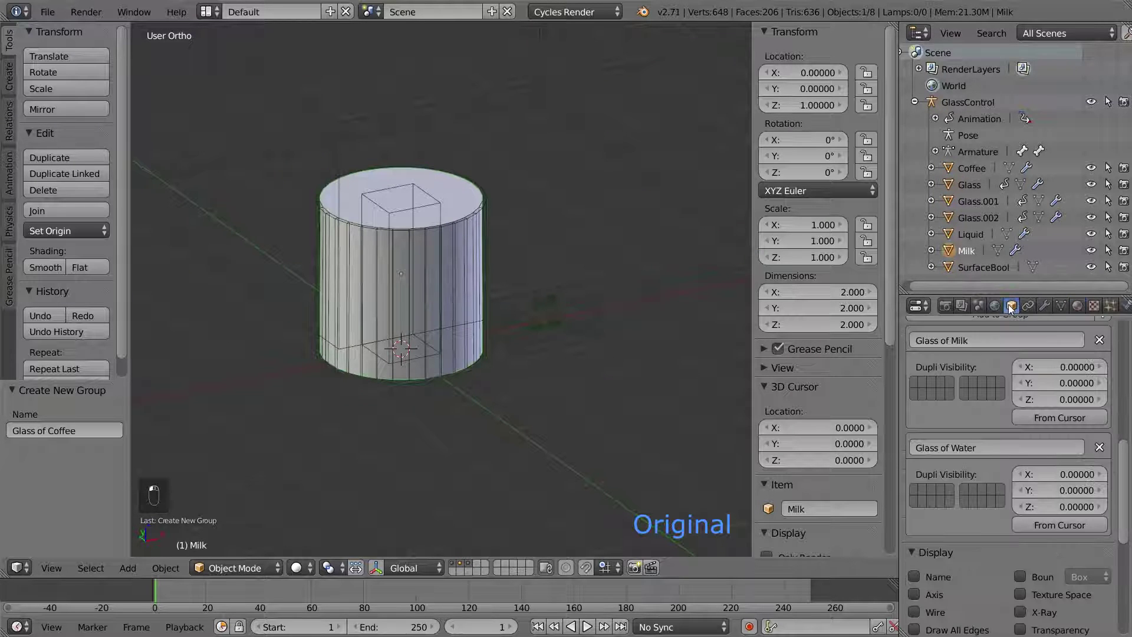
left_click(1099, 447)
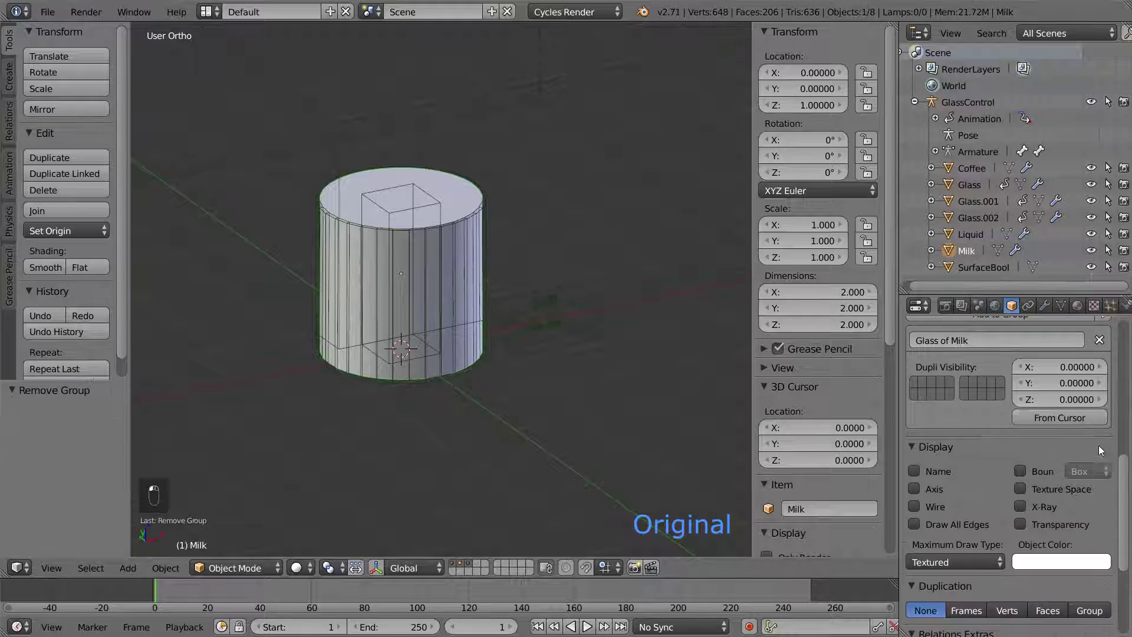
left_click(968, 169)
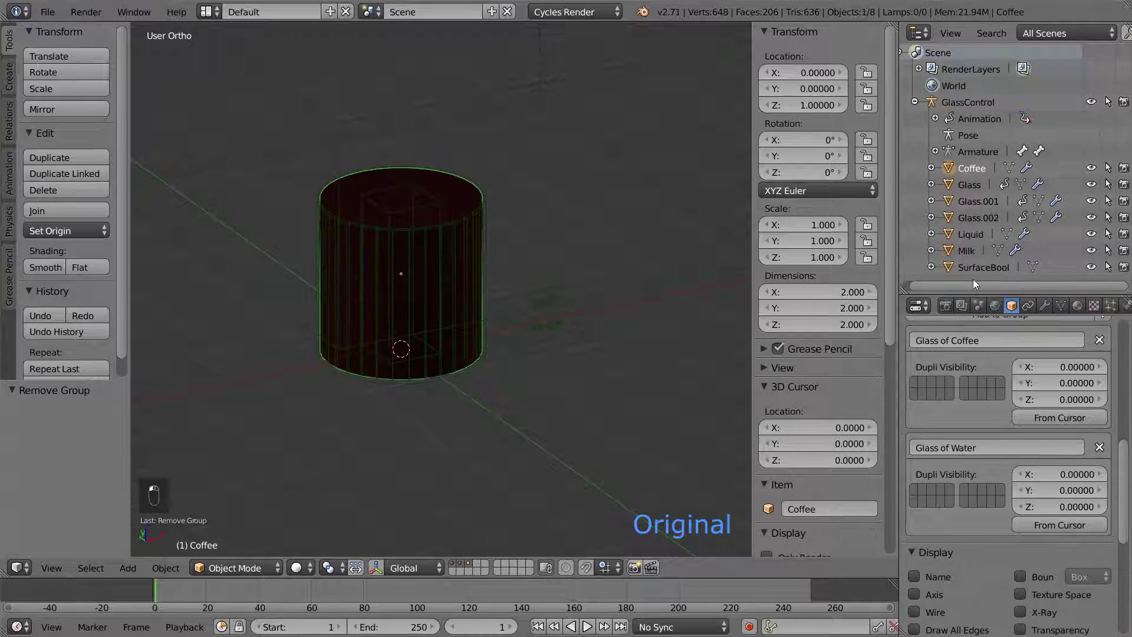
left_click(1099, 447)
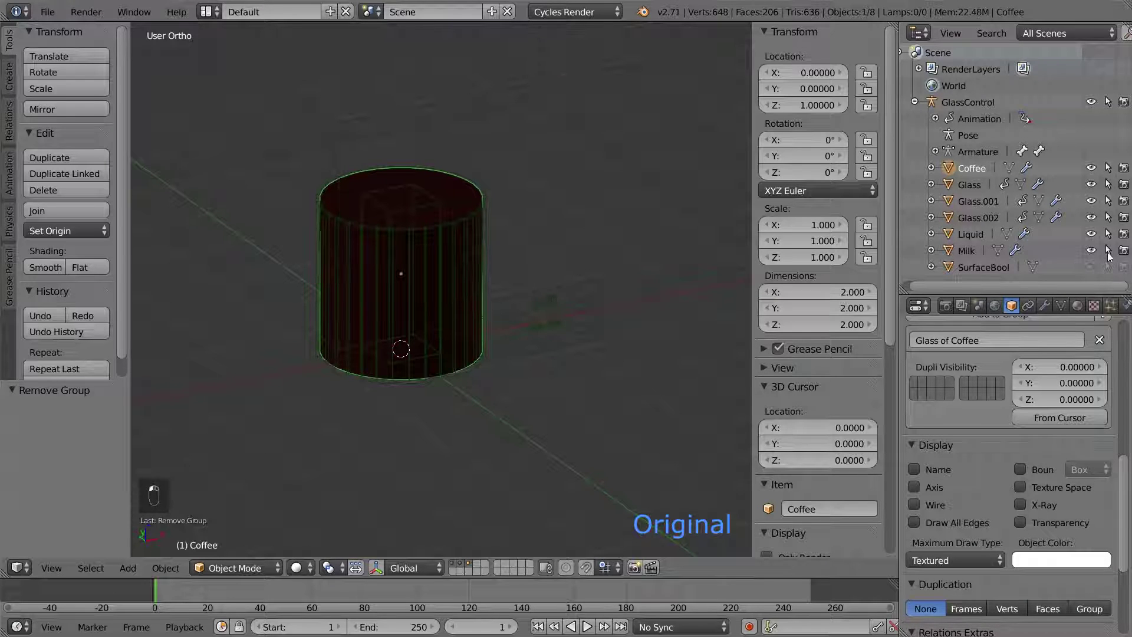
Step: Make all mesh objects under GlassControl unselectable in the viewport and collapse the GlassControl hierarchy
left_click_drag(1109, 266, 1109, 160)
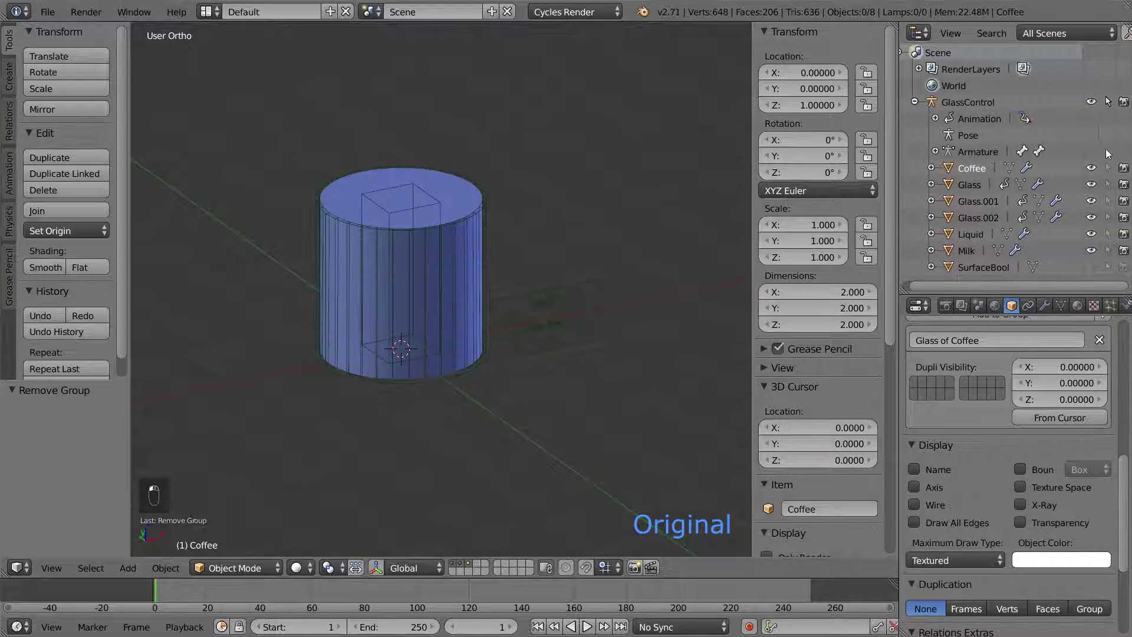
left_click(916, 102)
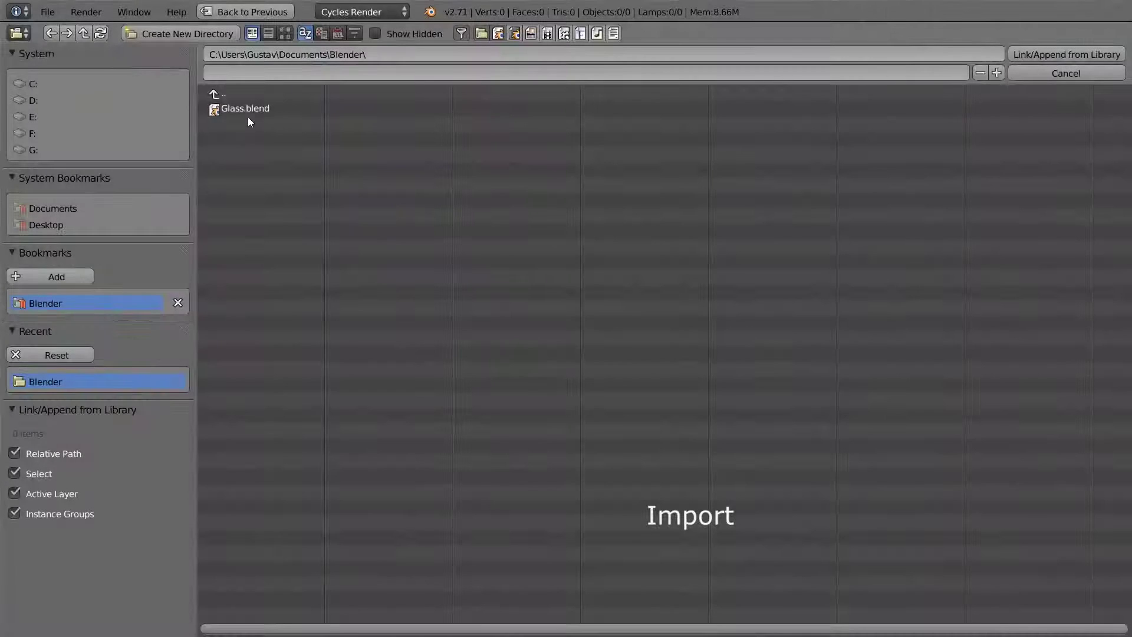
Step: In the import file, link the Glass of Milk group from Glass.blend as a group instance
left_click(287, 153)
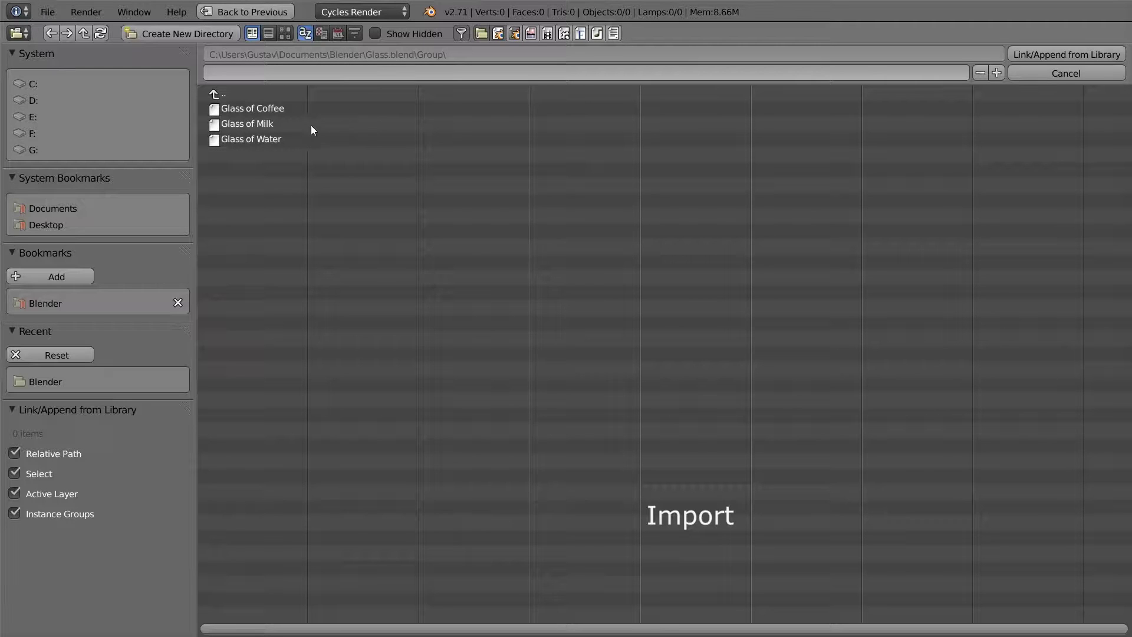
double_click(286, 125)
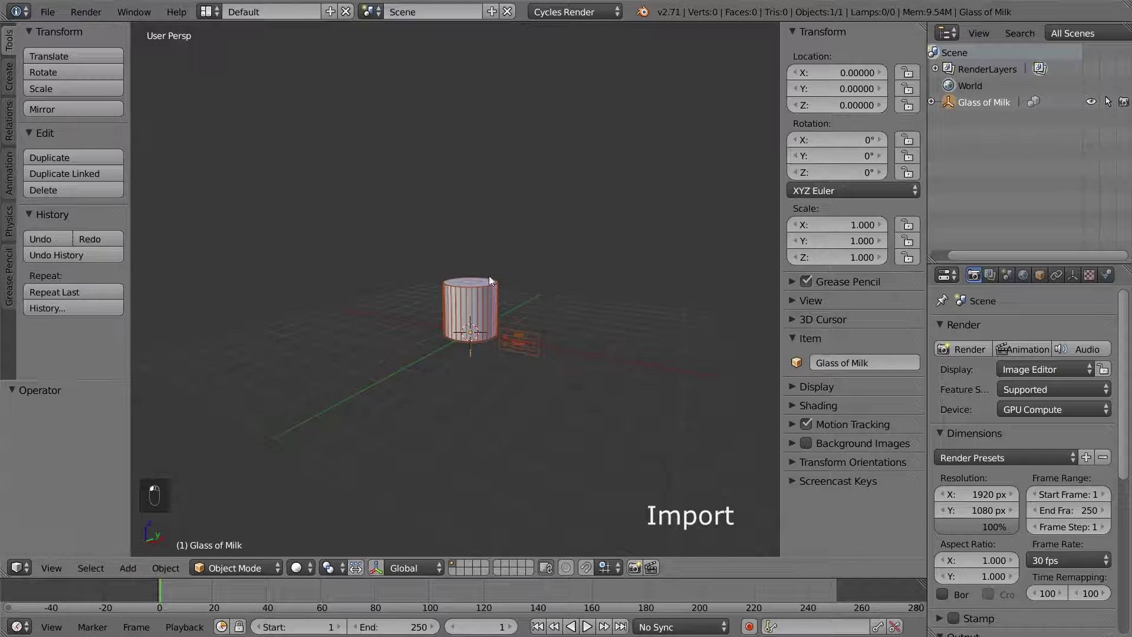
scroll(504, 284, "up", 5)
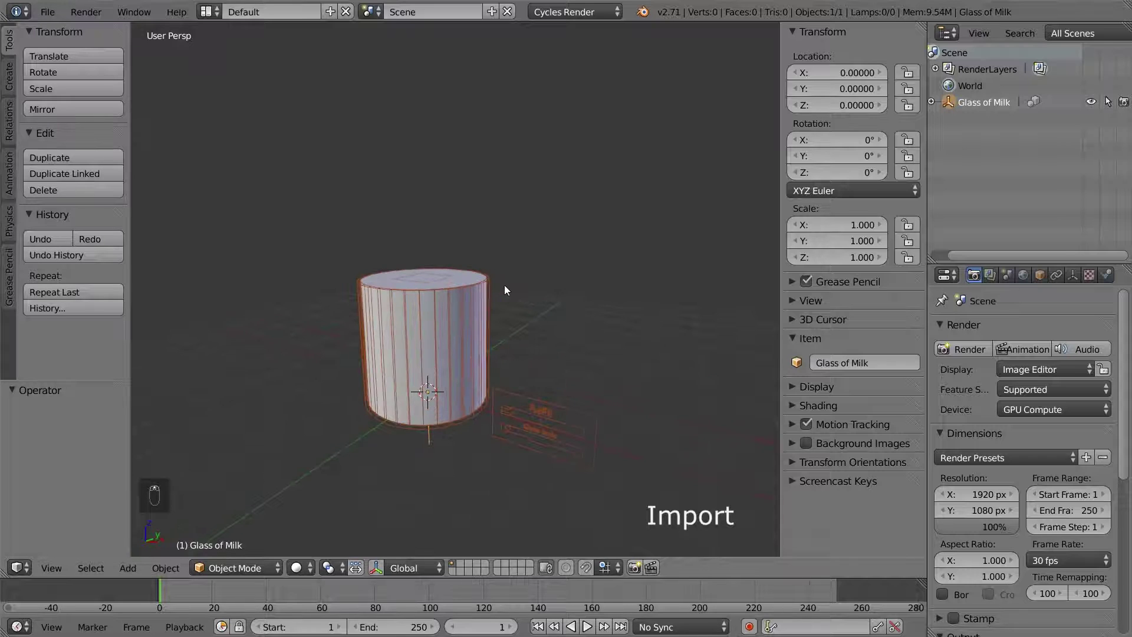